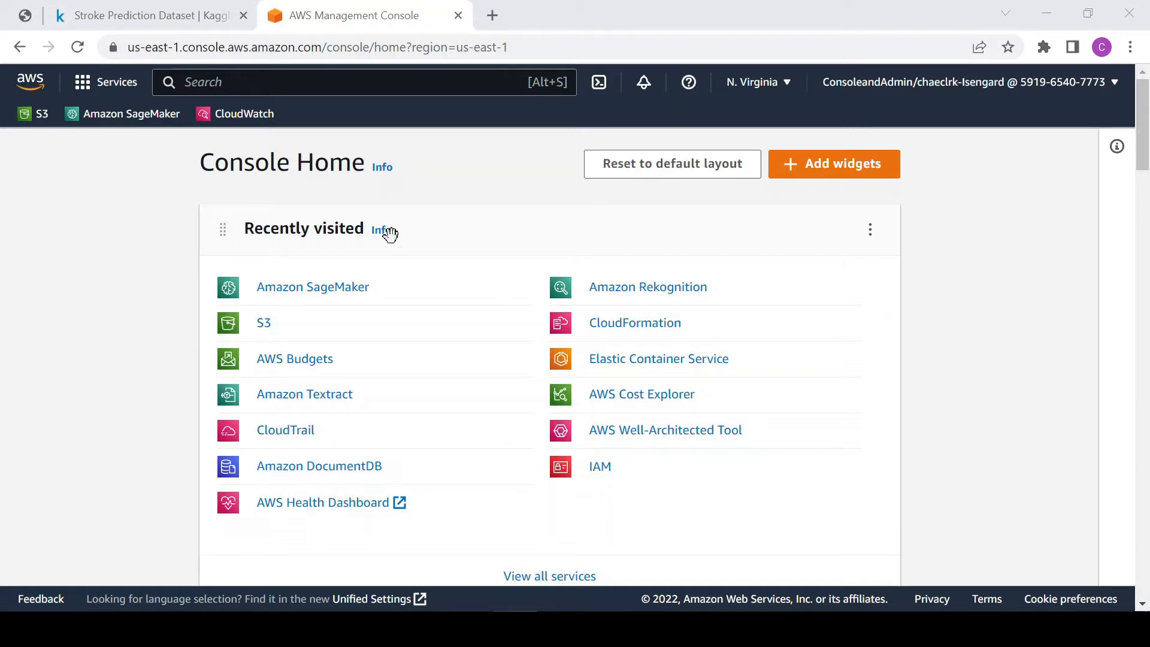
Review the attribute information of the Stroke Prediction Dataset on Kaggle, including the stroke attribute, and download the dataset.
left_click(171, 13)
scroll(563, 335, "up", 3)
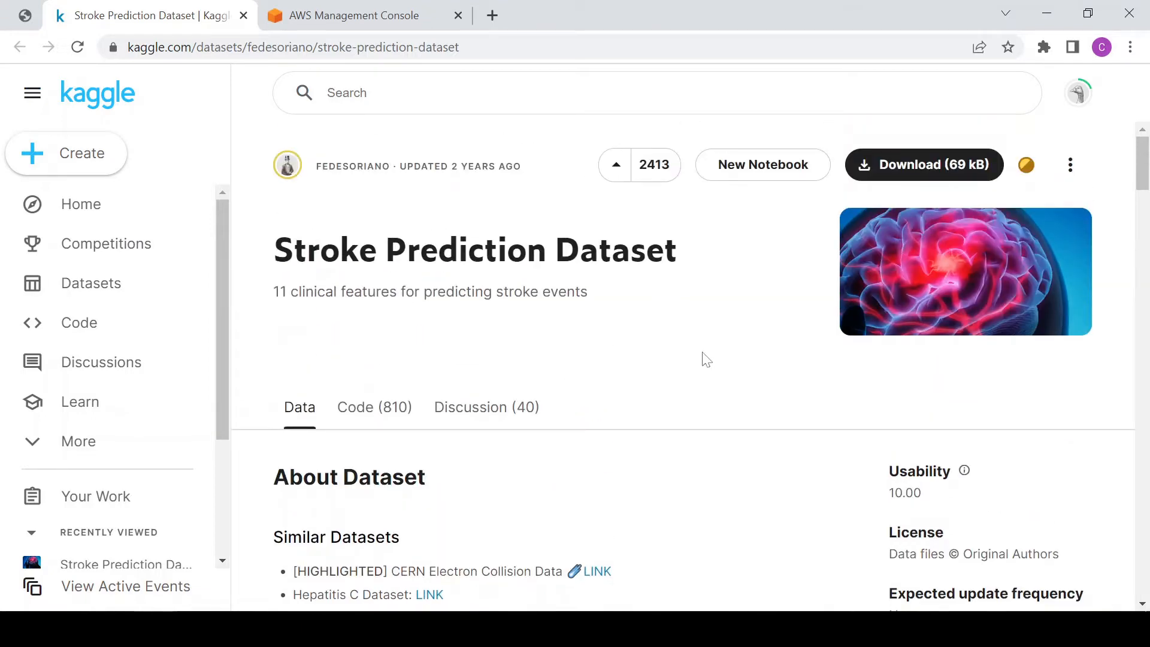
scroll(478, 360, "down", 8)
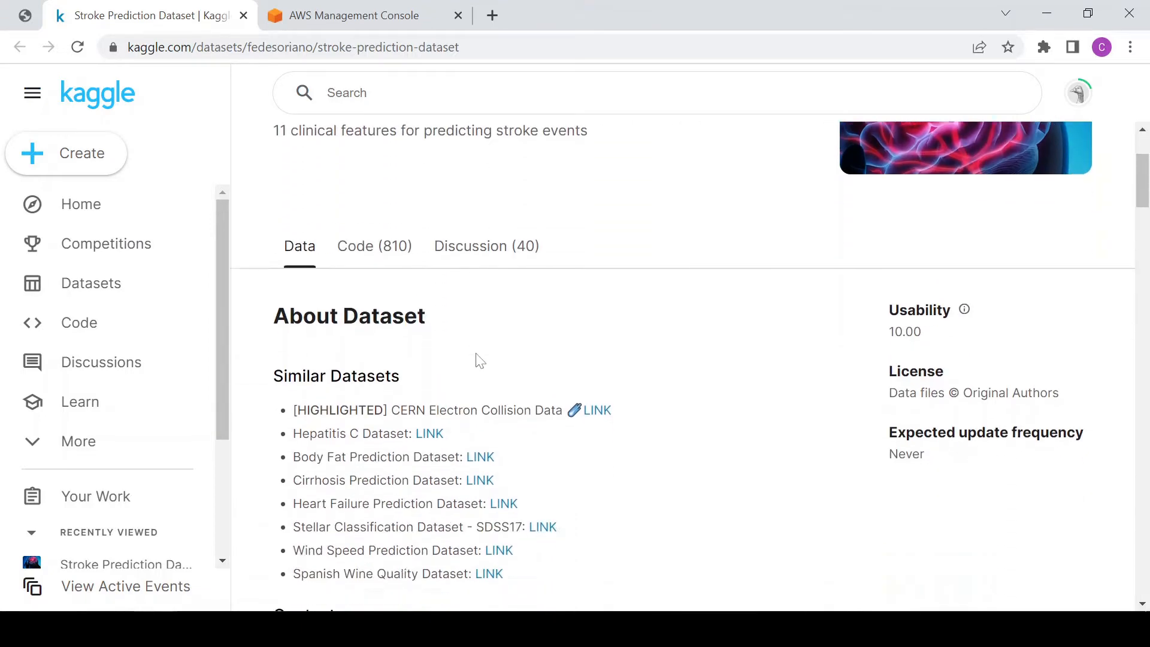
scroll(485, 374, "down", 5)
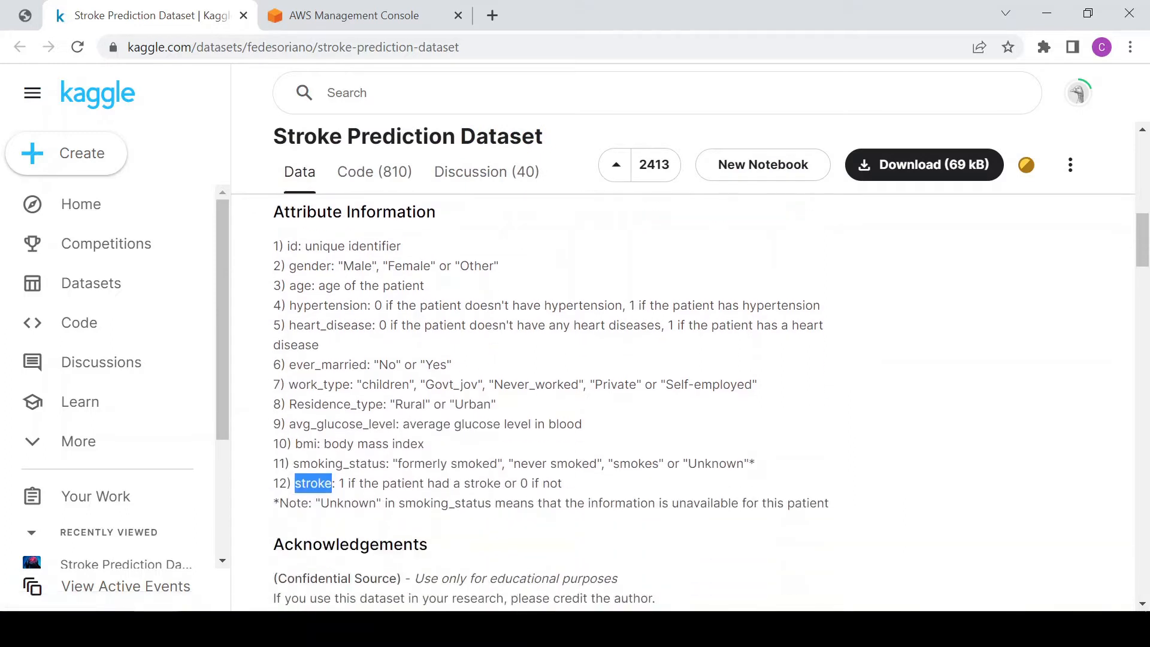
left_click(313, 484)
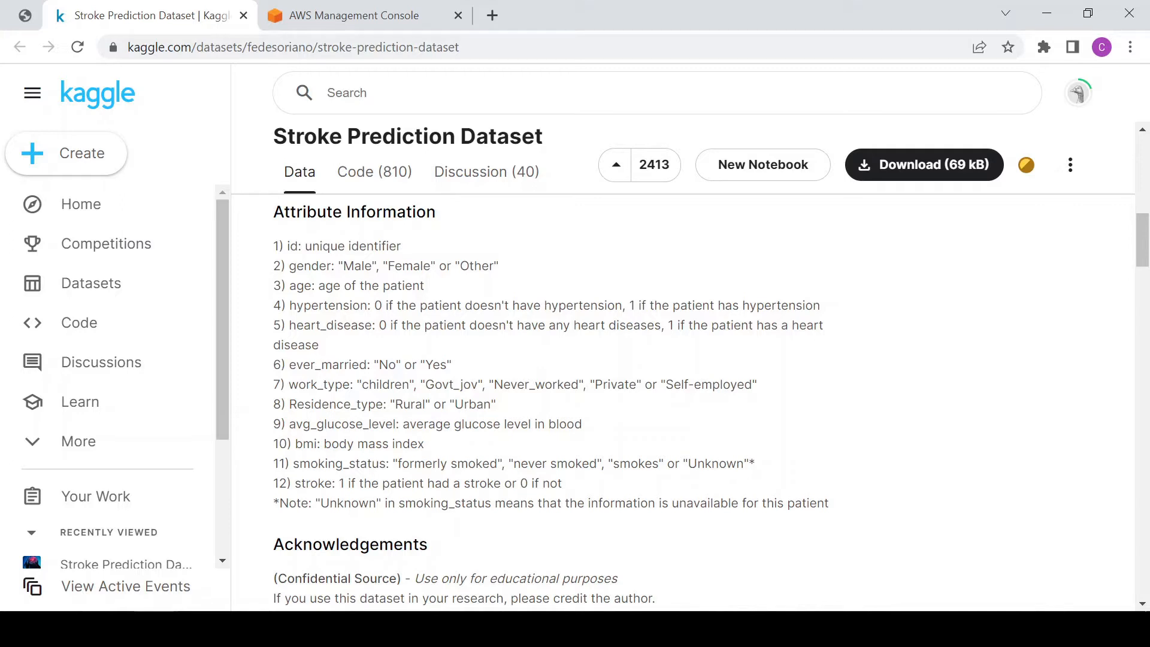
double_click(312, 483)
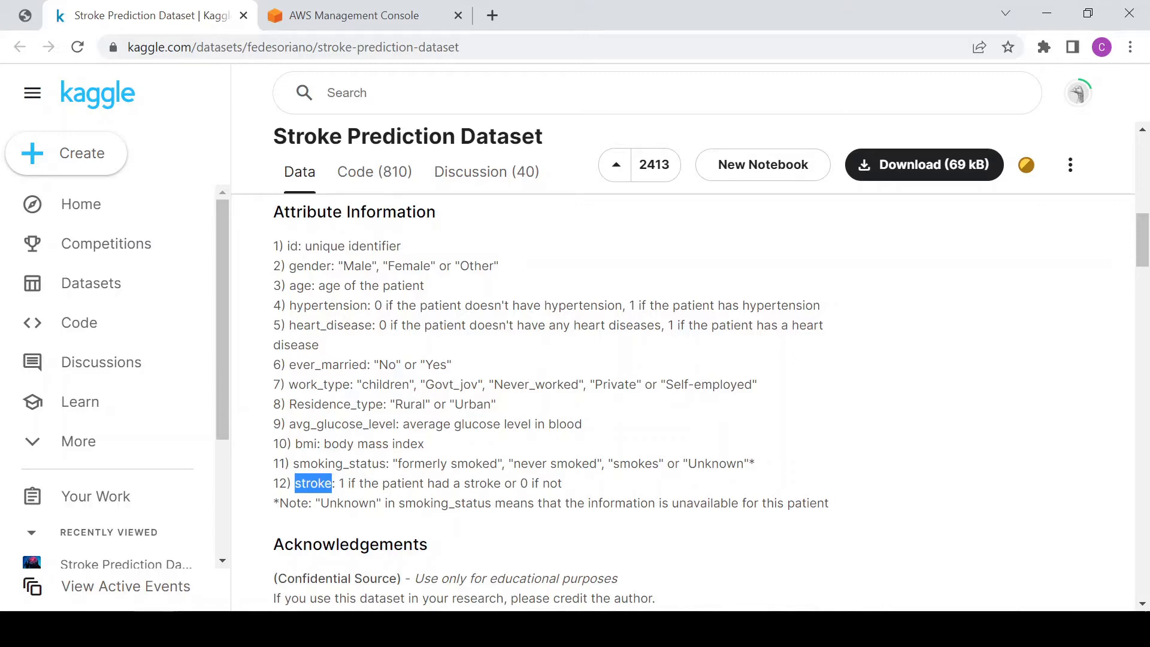
scroll(457, 390, "up", 15)
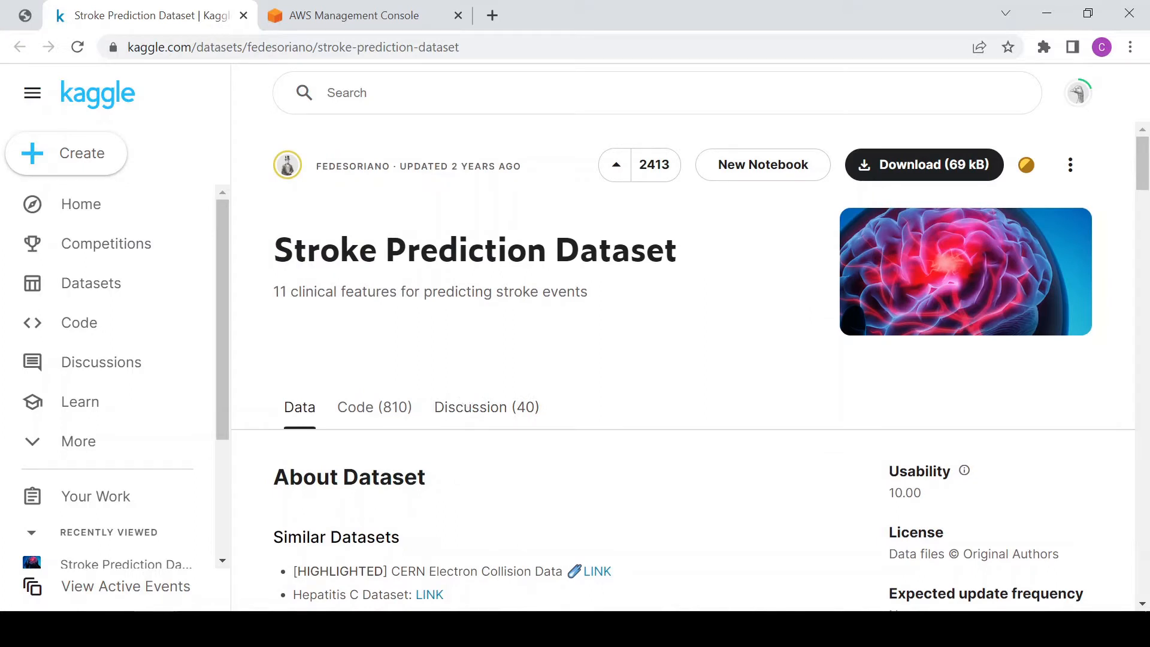
left_click(921, 166)
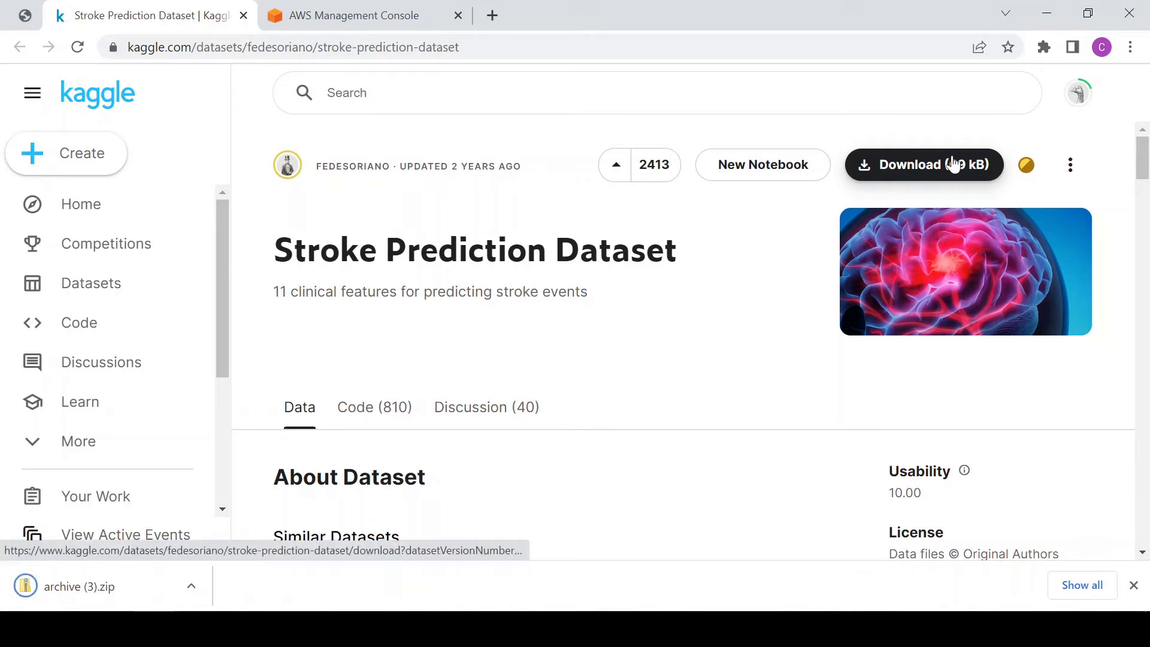
Switch to the AWS console and view the objects stored in the sagemaker-us-east-1 bucket in Amazon S3.
left_click(336, 18)
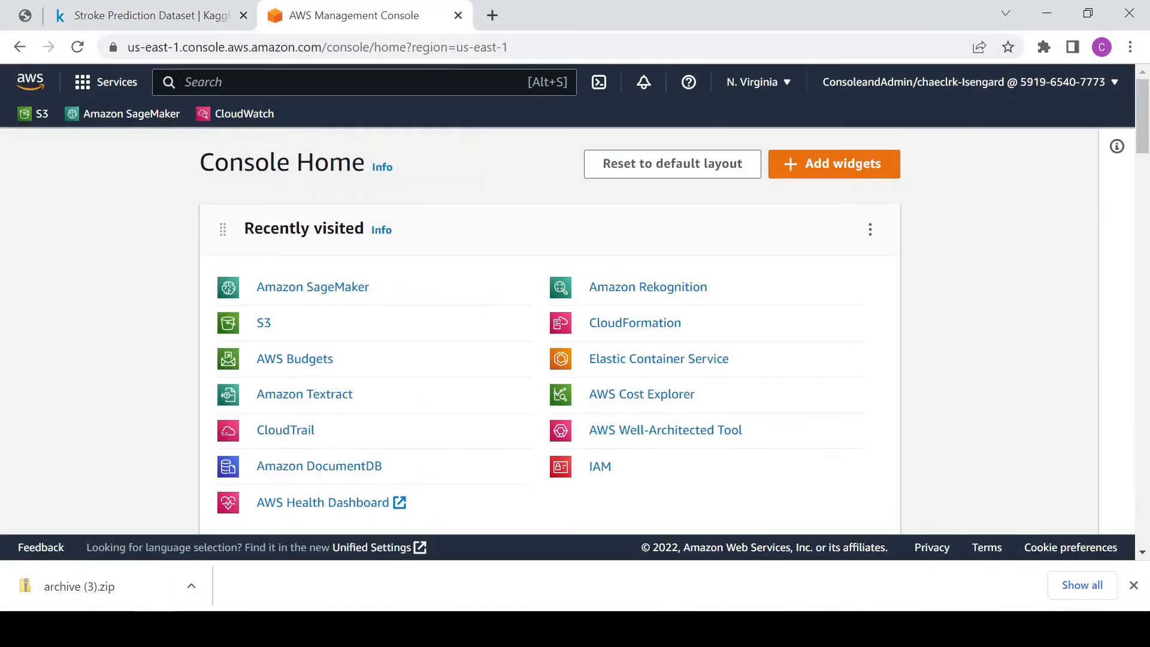
left_click(266, 326)
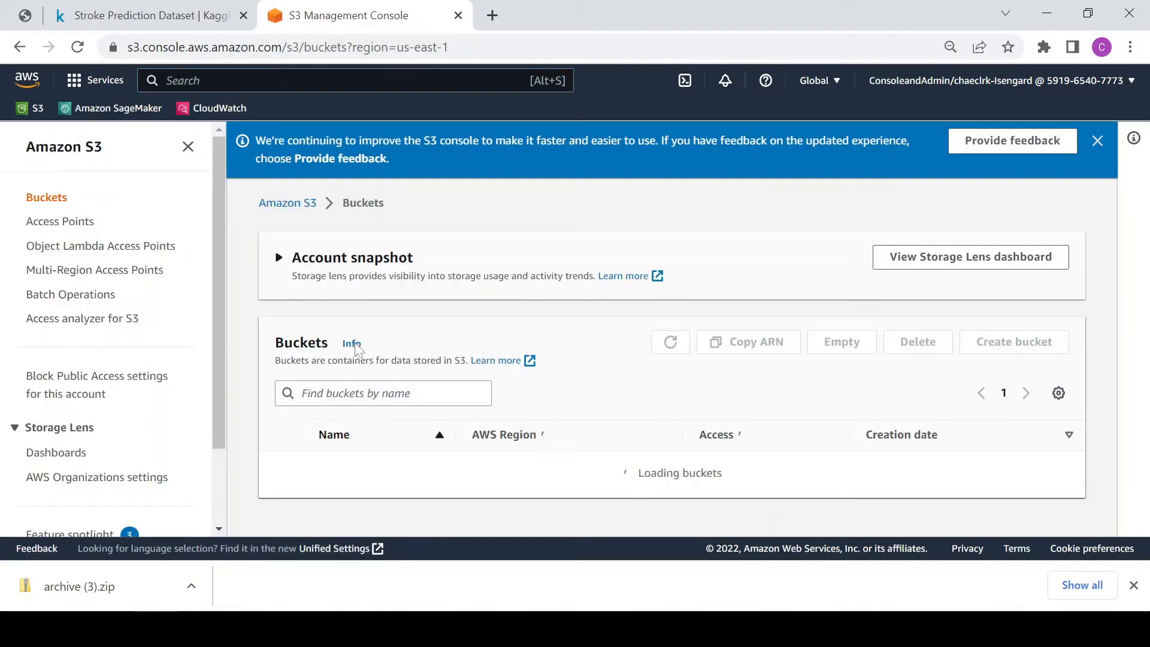
scroll(397, 419, "down", 10)
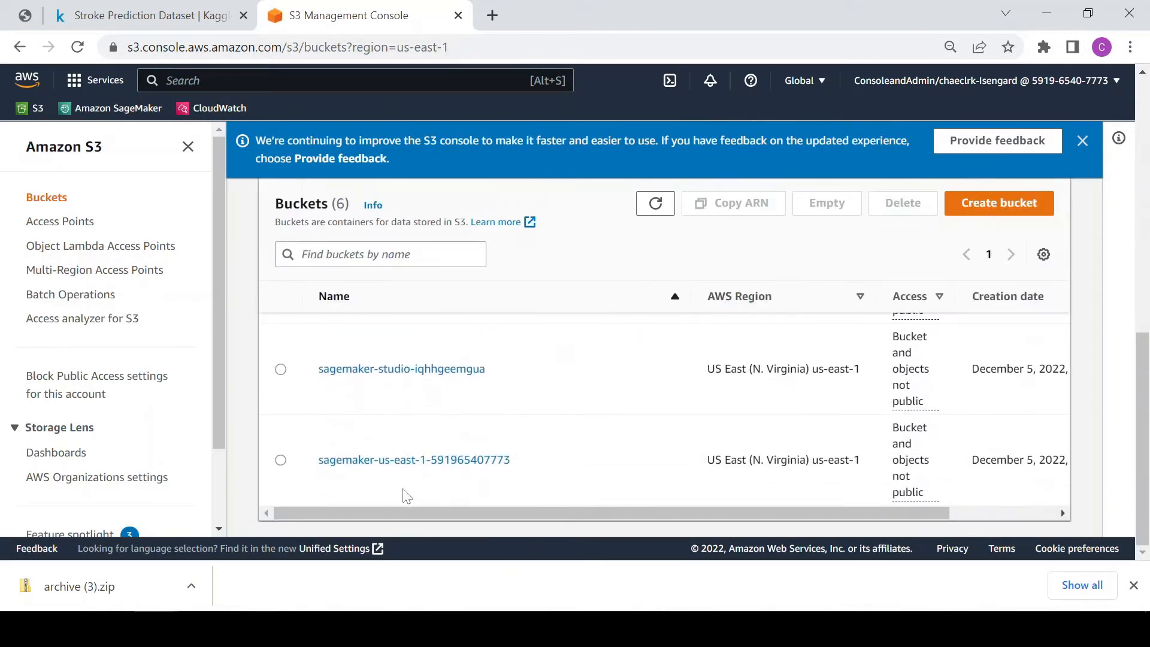
left_click(389, 460)
scroll(392, 464, "down", 2)
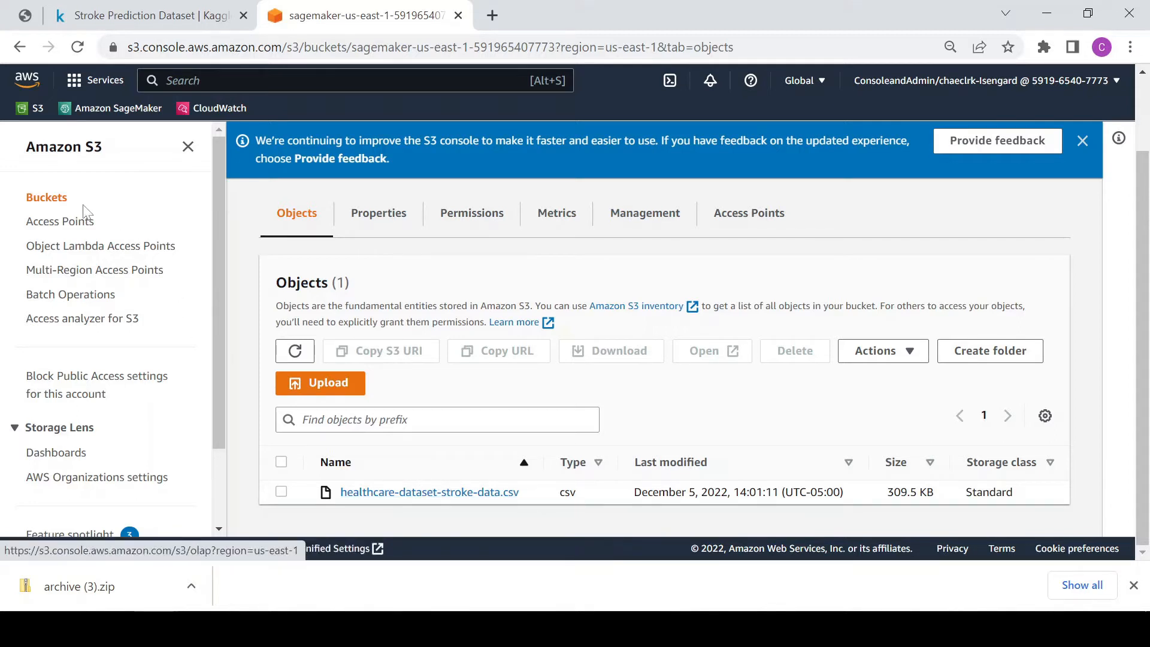
Open DataWranglerDomain in Amazon SageMaker and launch Studio for its default user profile.
left_click(134, 112)
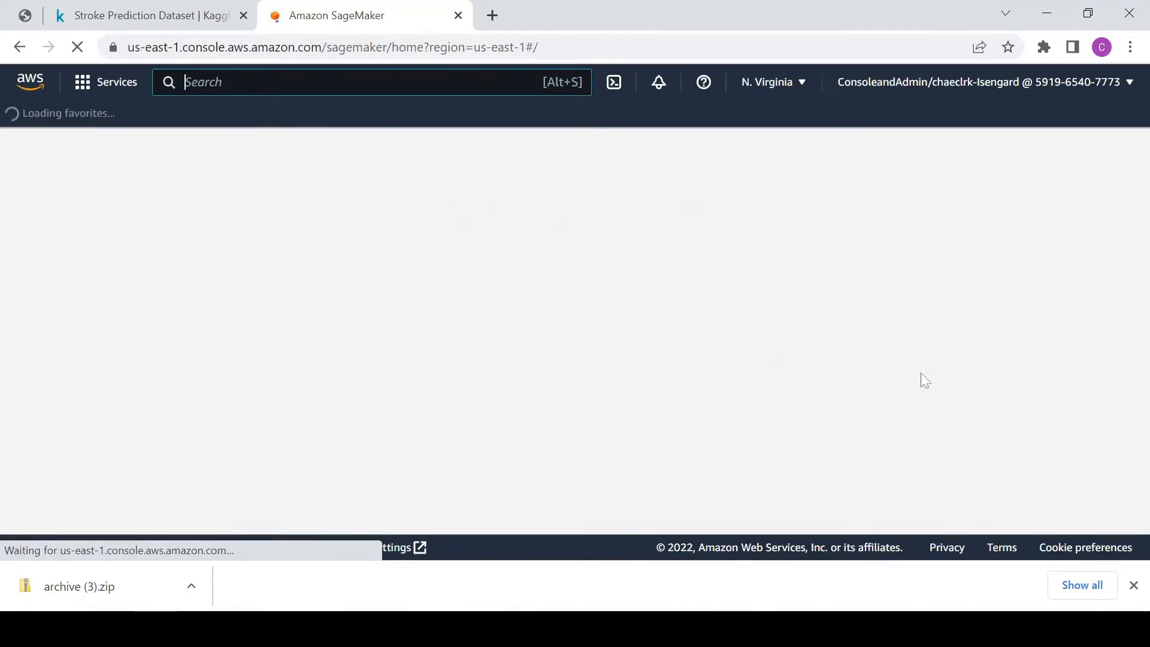
left_click(1133, 585)
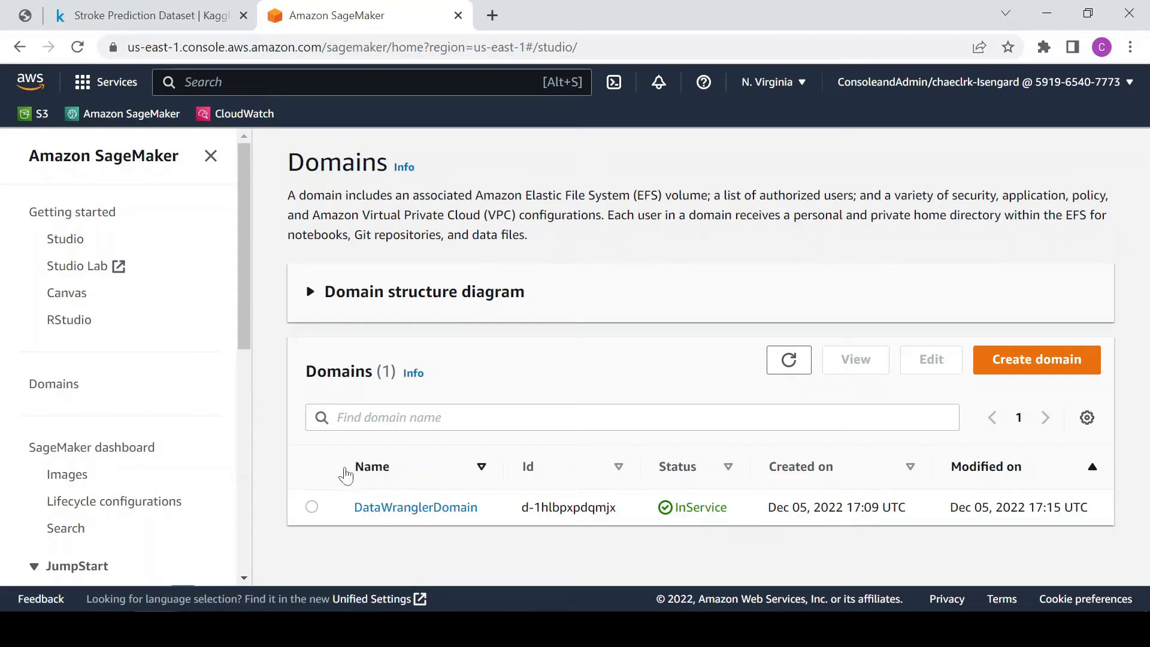
left_click(420, 509)
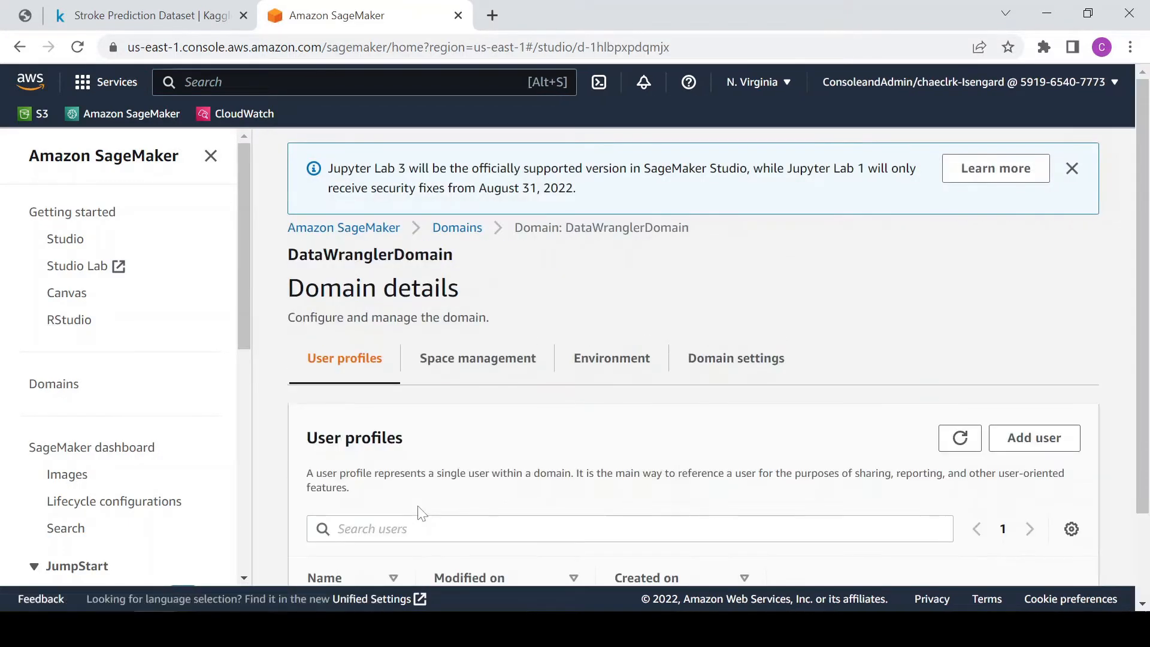
scroll(737, 475, "down", 2)
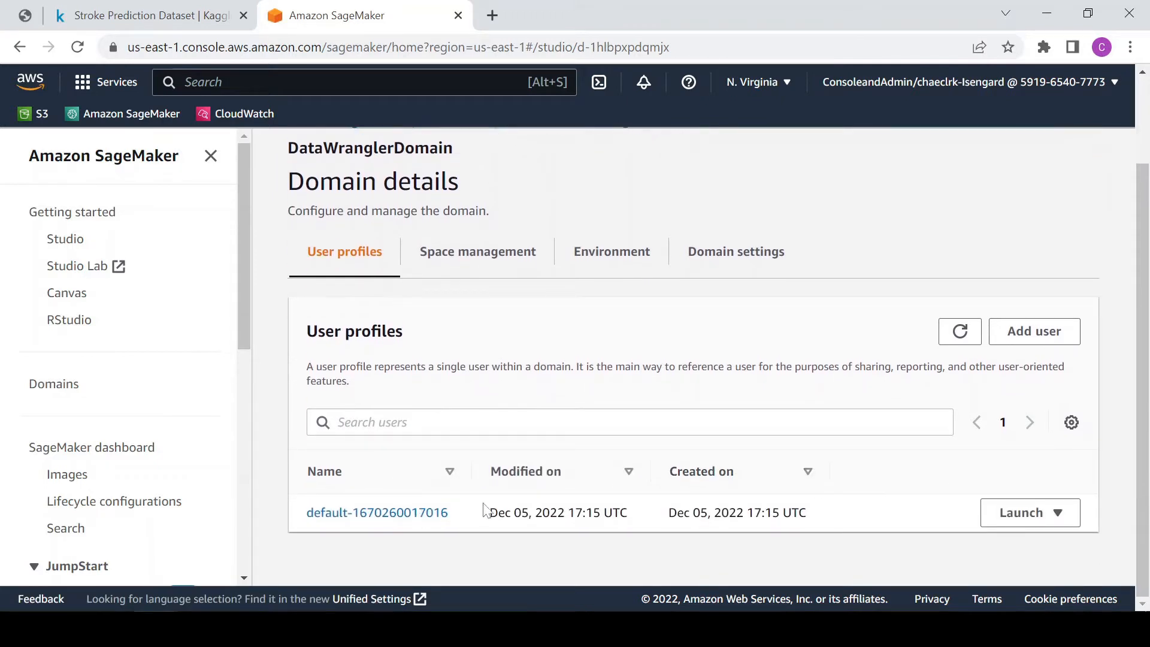
left_click(1021, 512)
left_click(1002, 403)
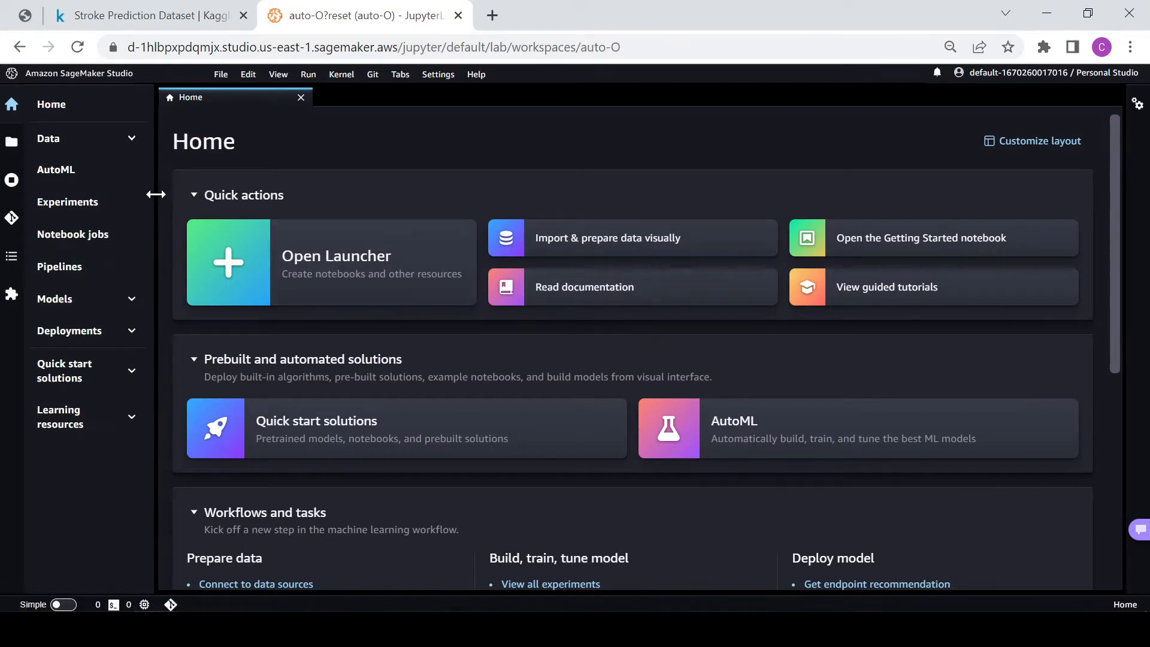
Widen the Studio navigation sidebar, open Data Wrangler and create a new Data Wrangler flow.
left_click_drag(156, 194, 268, 213)
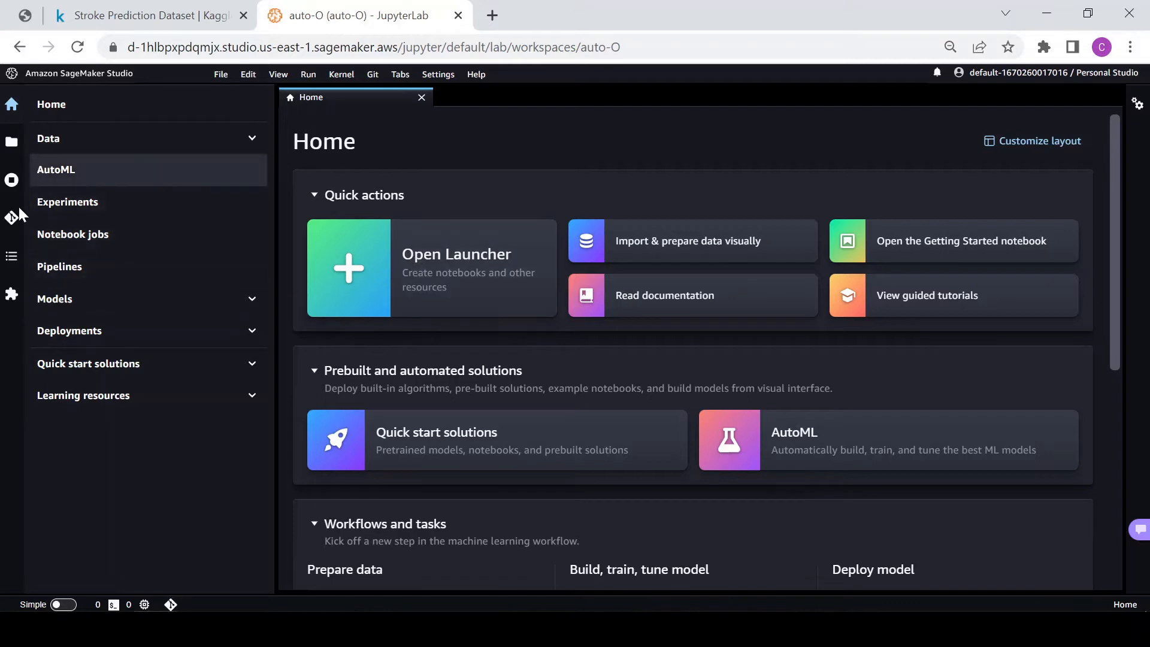
left_click(174, 143)
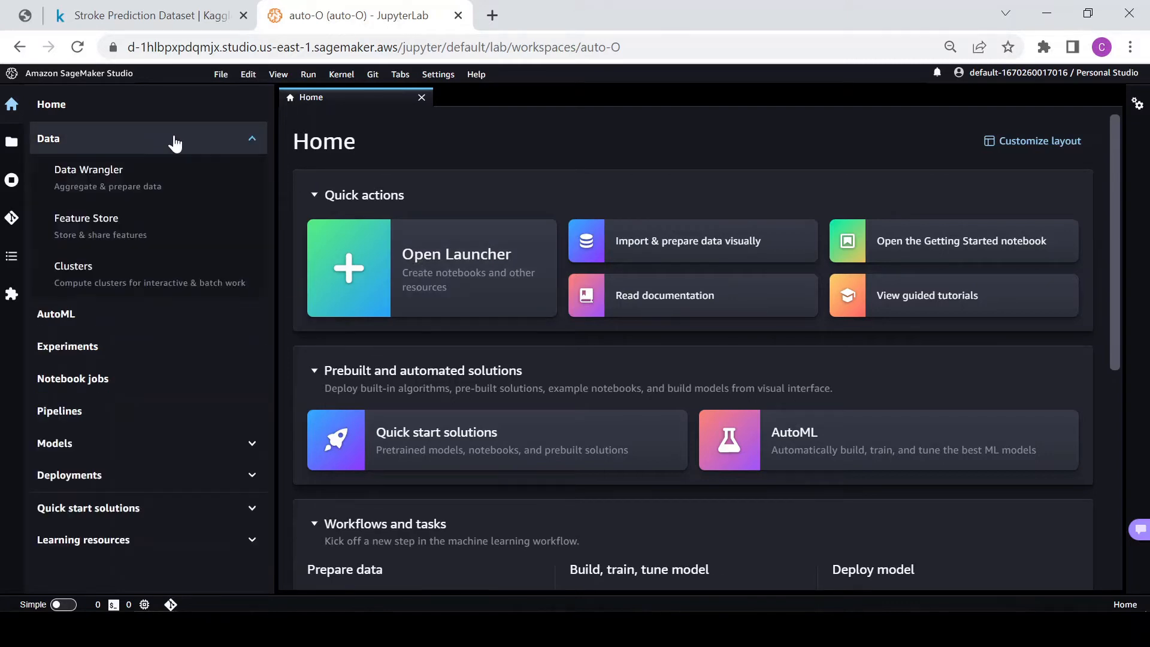
left_click(84, 188)
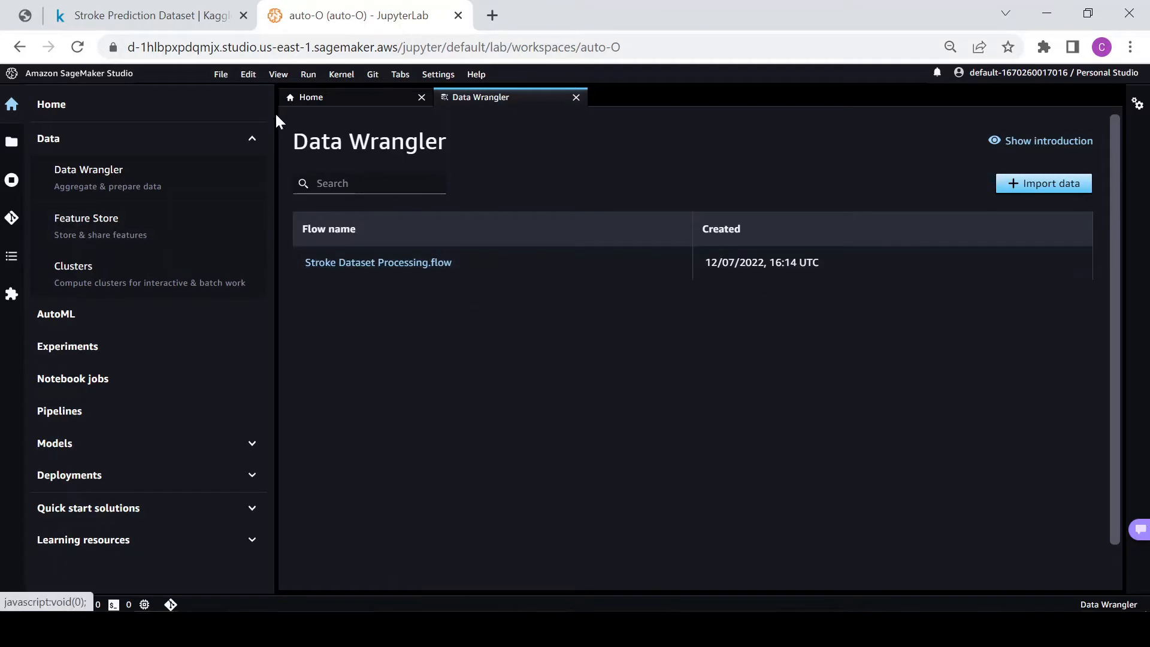
left_click(219, 73)
mouse_move(242, 96)
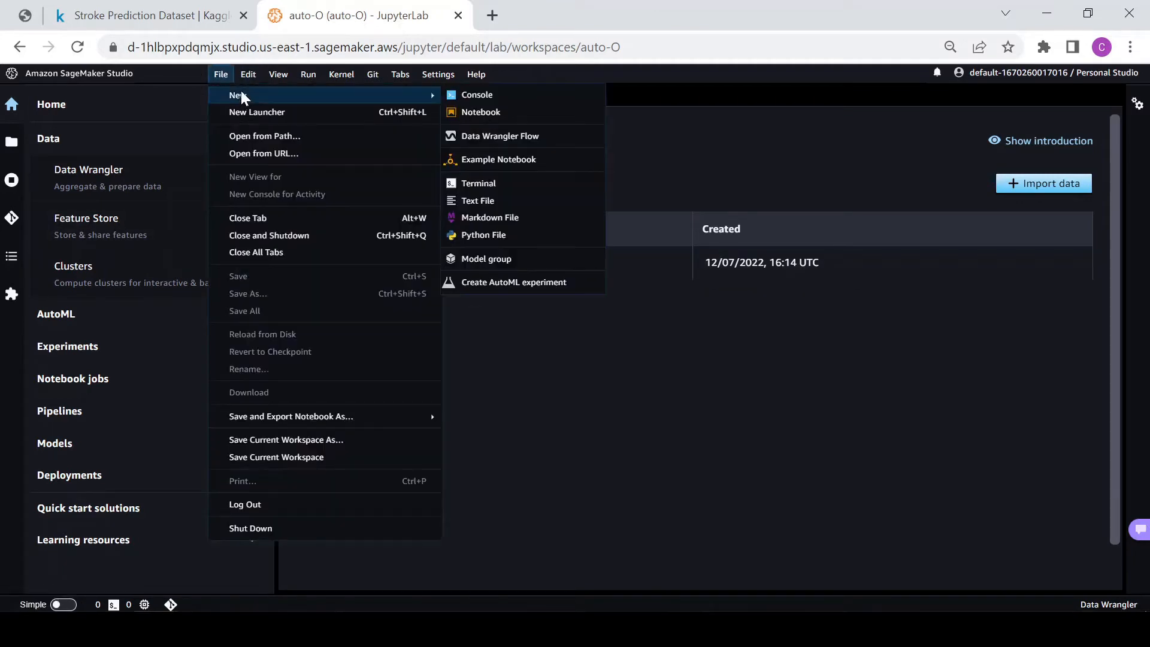
left_click(479, 134)
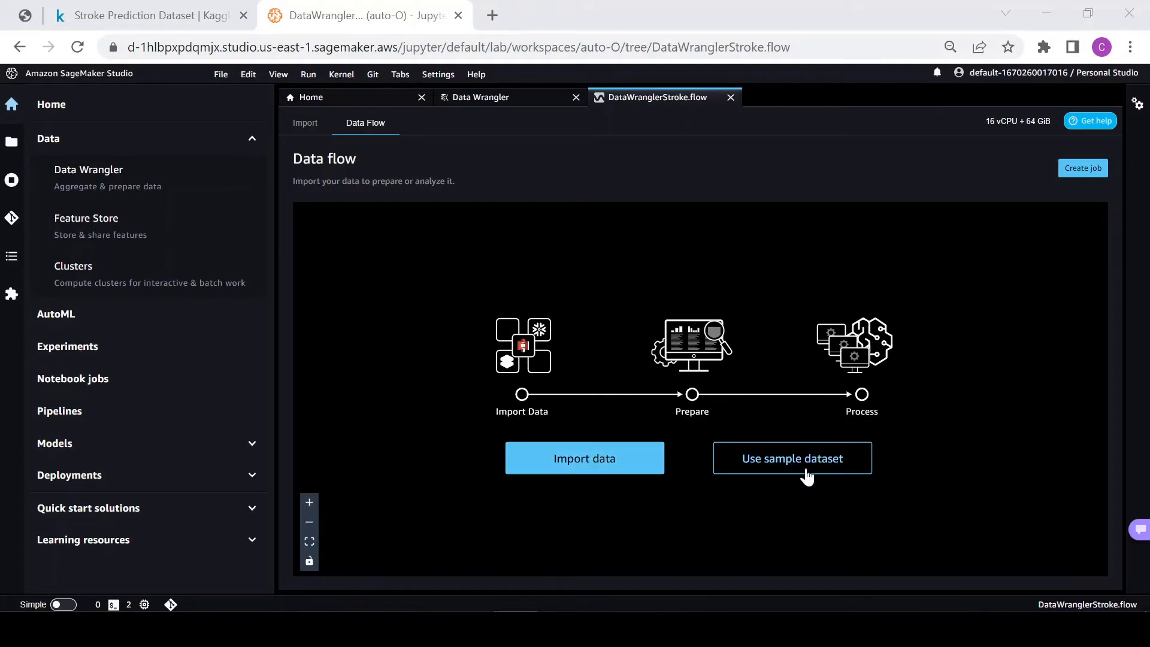
Start a data import from Amazon S3 and select healthcare-dataset-stroke-data.csv in the sagemaker-us-east-1 bucket.
left_click(590, 464)
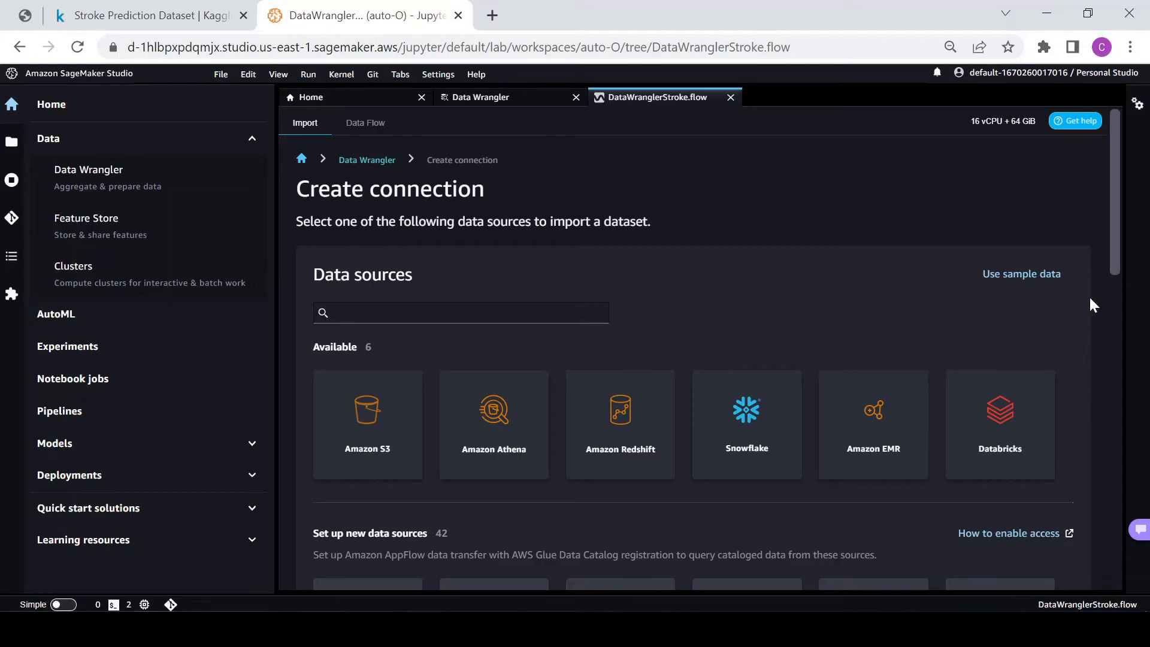
left_click_drag(1115, 241, 1126, 381)
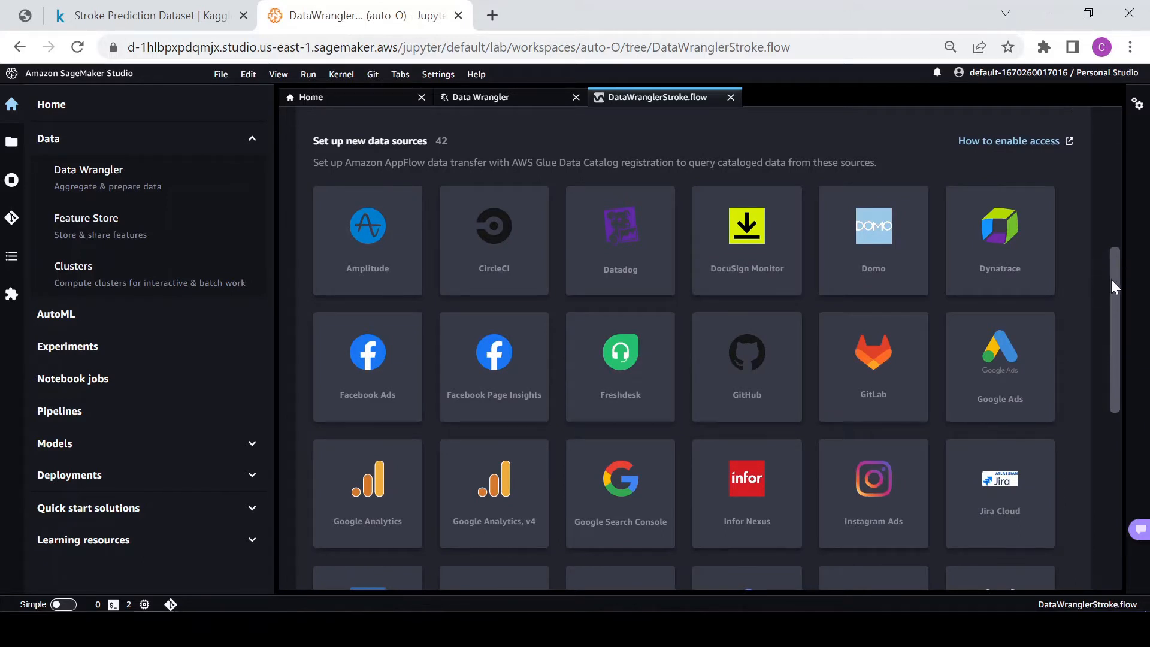
left_click_drag(1111, 279, 1101, 154)
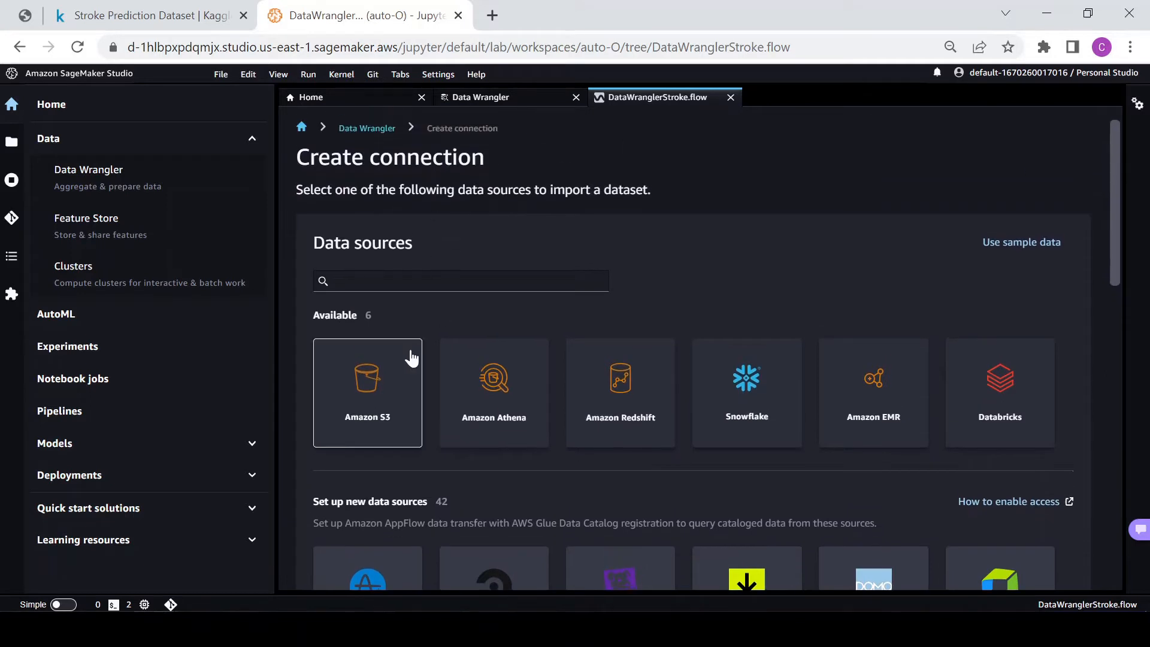
left_click(366, 381)
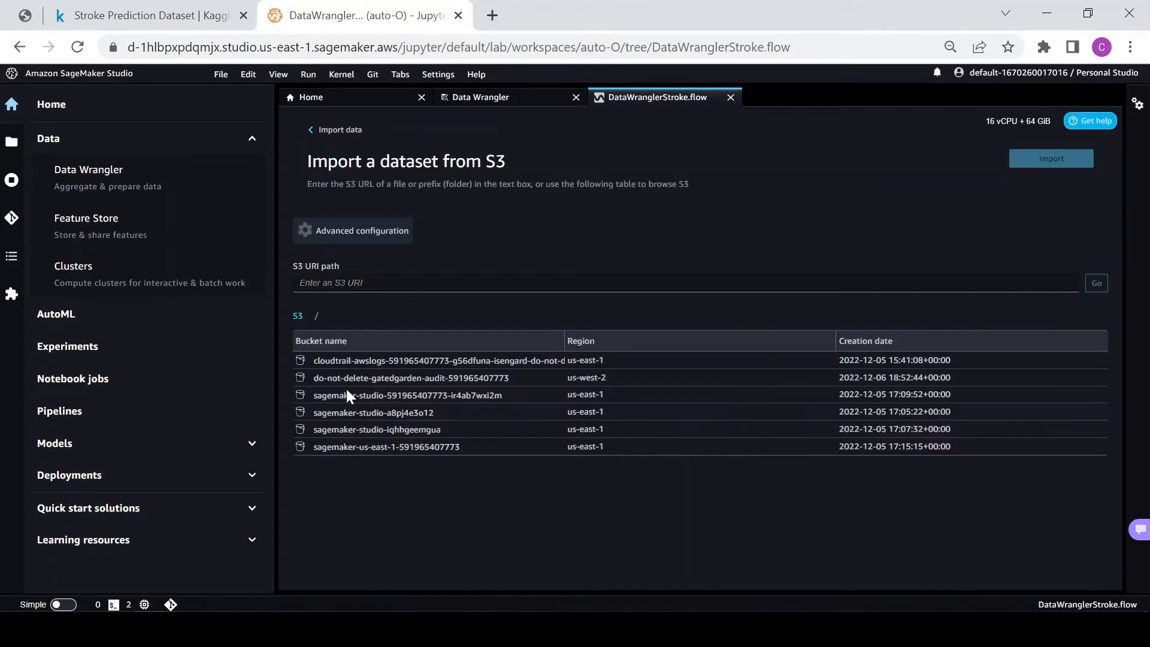
left_click(370, 445)
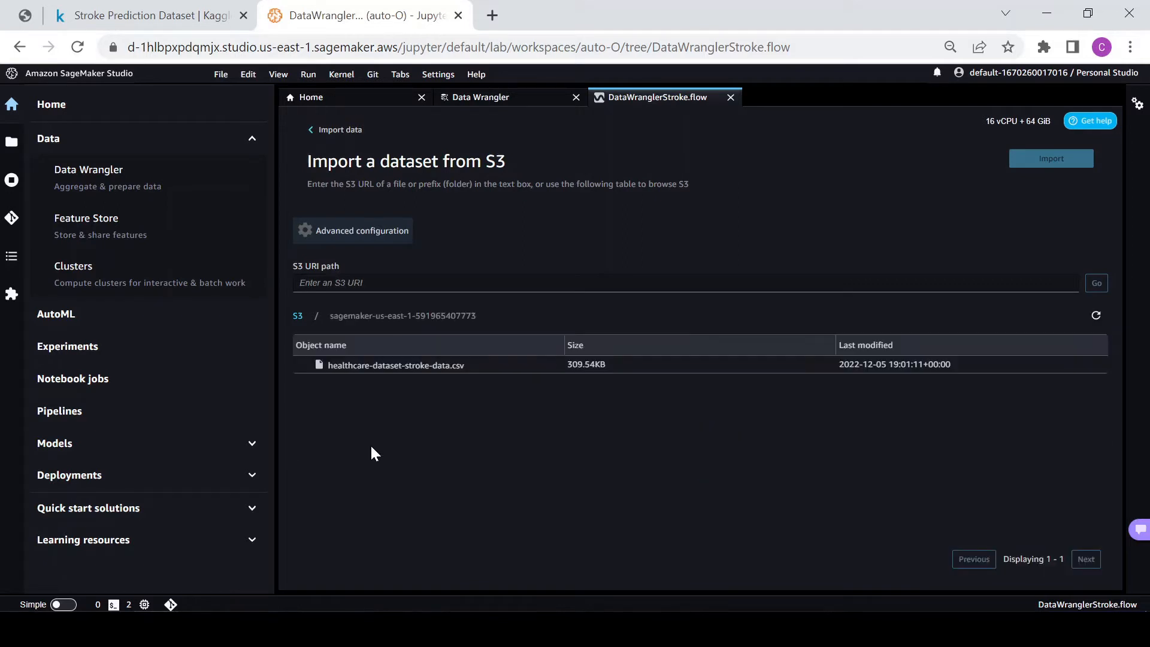
left_click(371, 365)
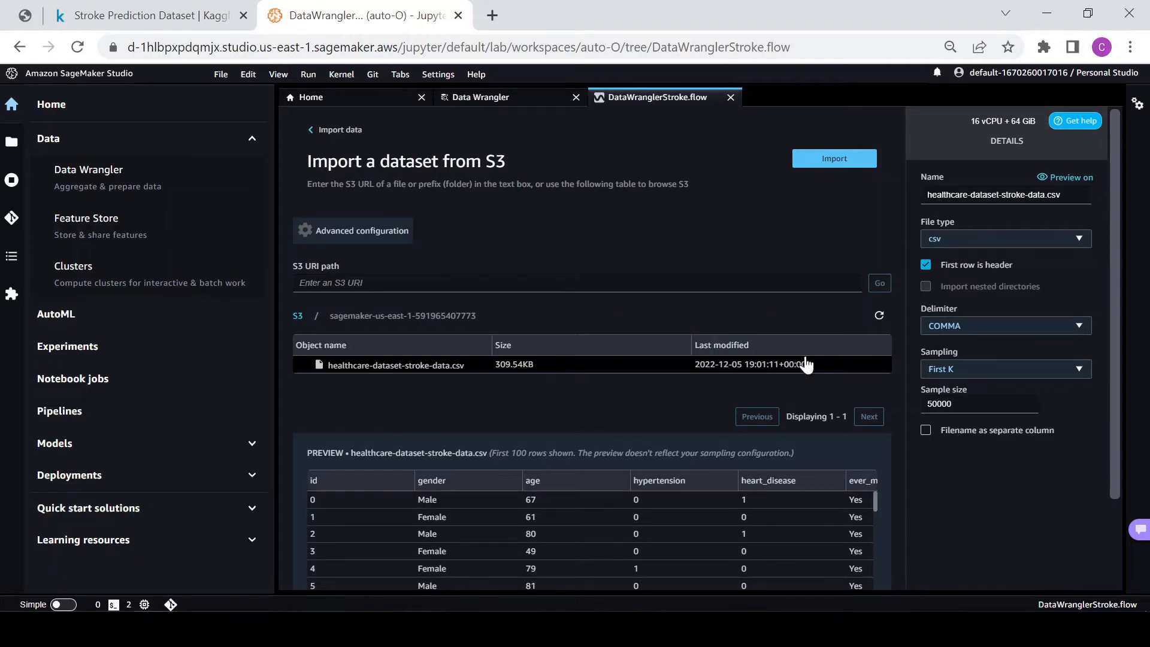
Examine the rows of the CSV preview and its columns through to the stroke column.
scroll(608, 422, "down", 3)
scroll(824, 489, "down", 1)
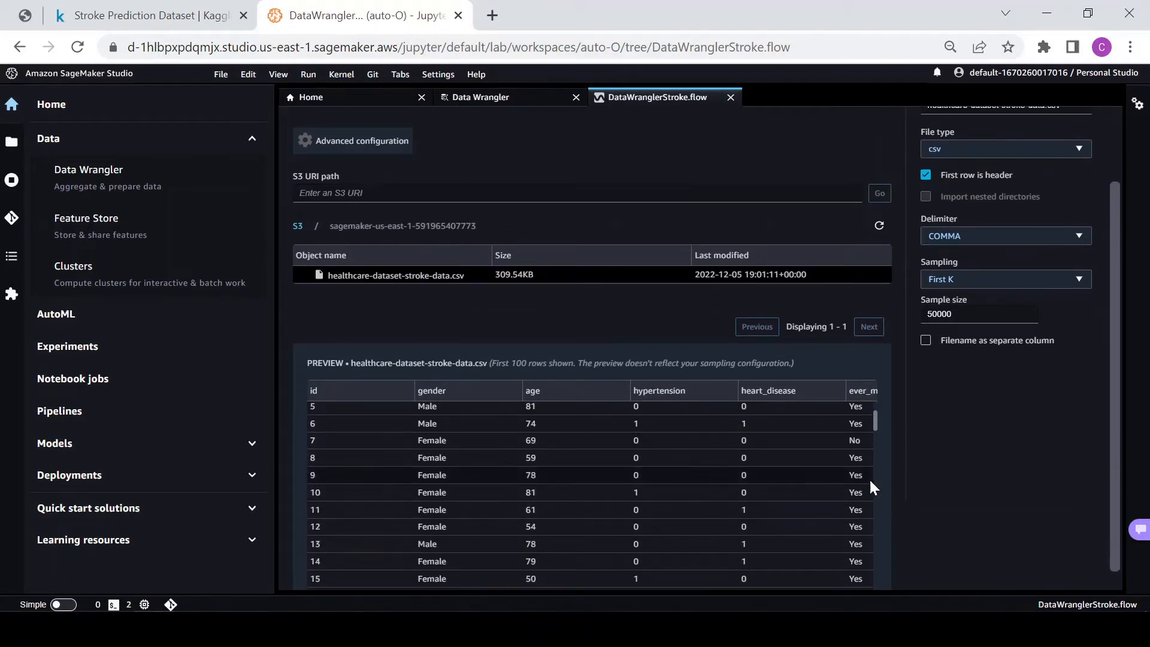
scroll(889, 469, "up", 1)
scroll(901, 462, "down", 1)
scroll(900, 457, "down", 1)
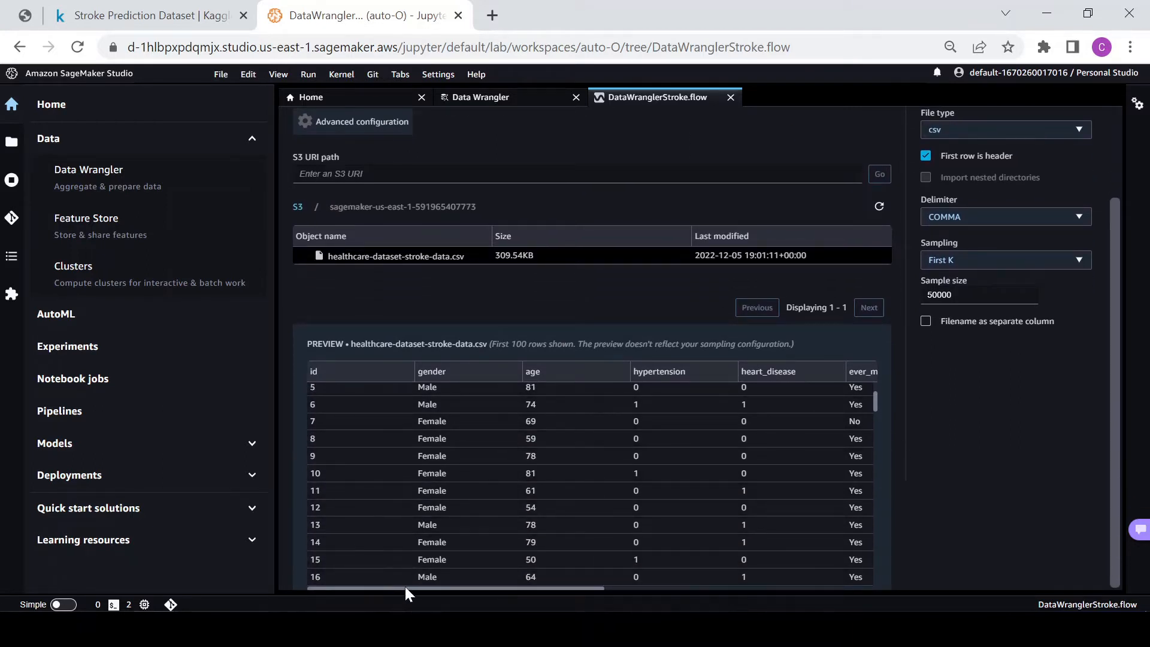
mouse_move(404, 585)
left_mouse_down()
mouse_move(702, 603)
mouse_move(779, 591)
left_mouse_up()
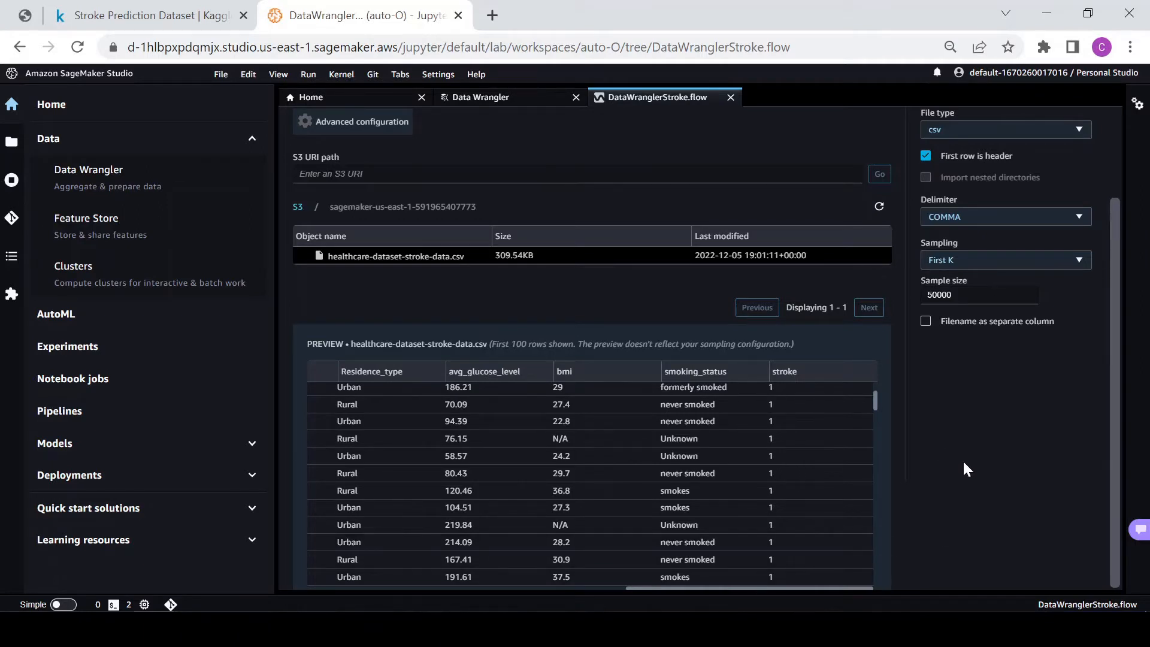
Set the import's sampling method to Stratified and choose stroke as the stratification column.
scroll(965, 458, "up", 3)
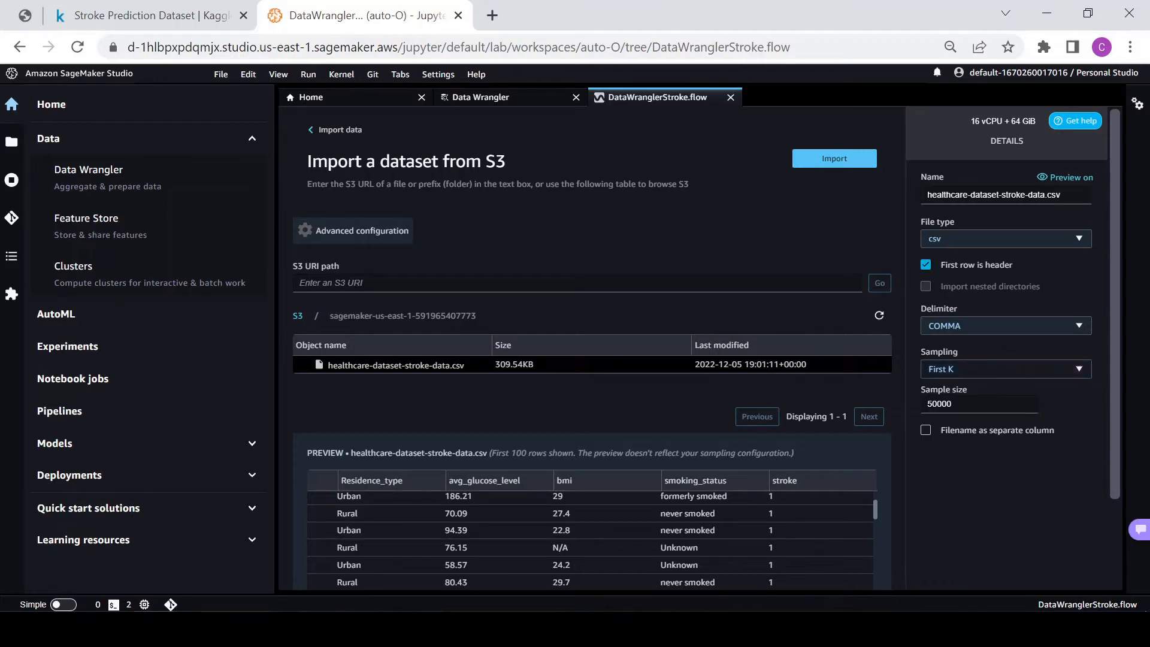
left_click(927, 369)
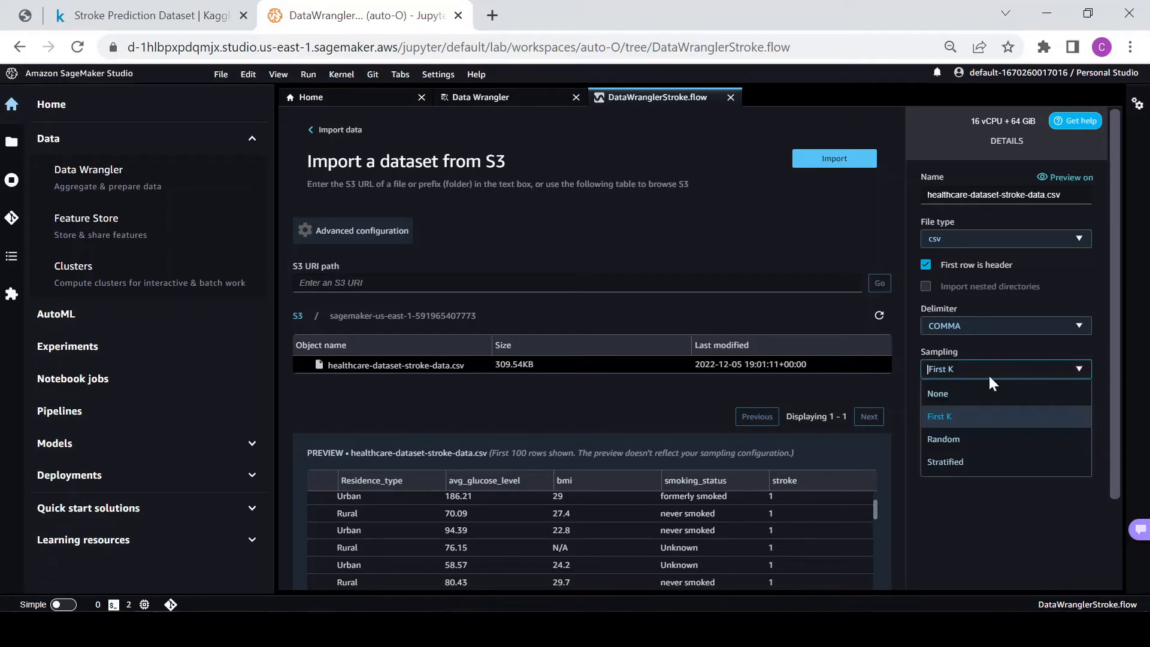
left_click(952, 464)
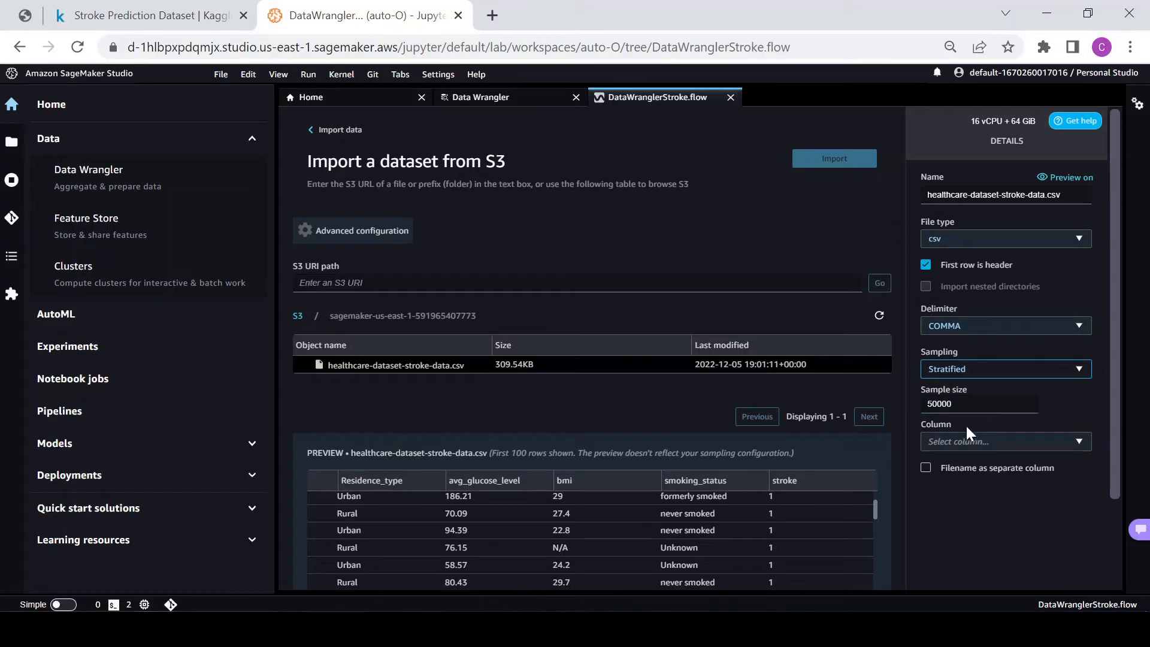
left_click(977, 445)
scroll(958, 389, "down", 1)
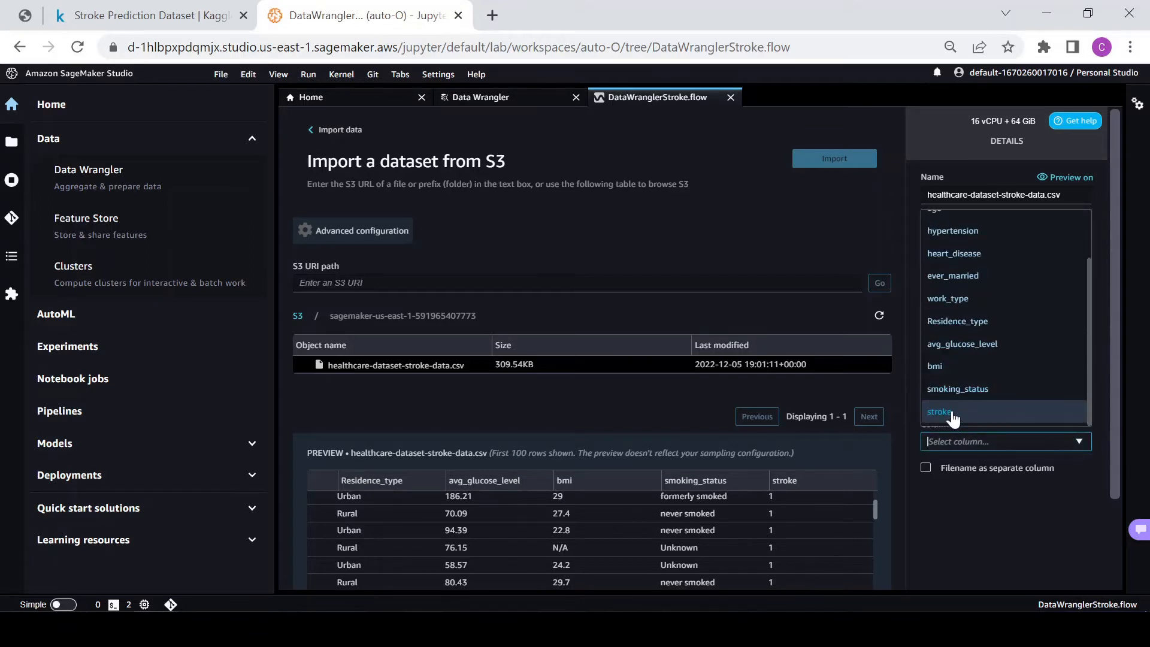
left_click(953, 413)
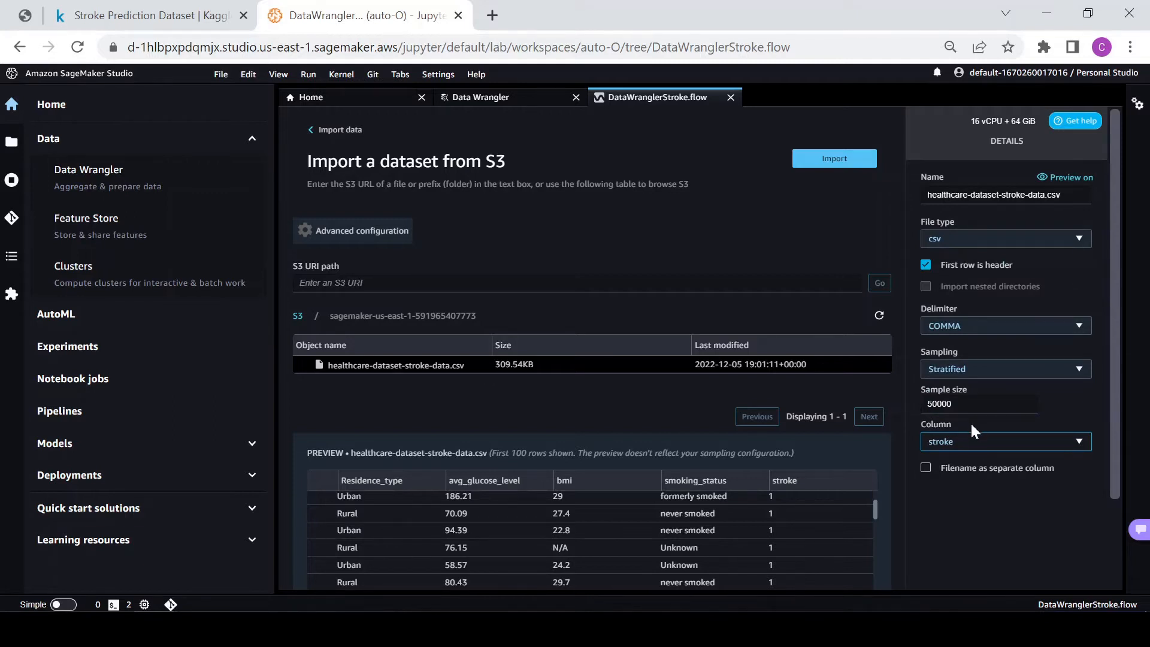
Import the stroke dataset with the configured sampling settings and collapse the Studio navigation sidebar.
scroll(986, 529, "down", 2)
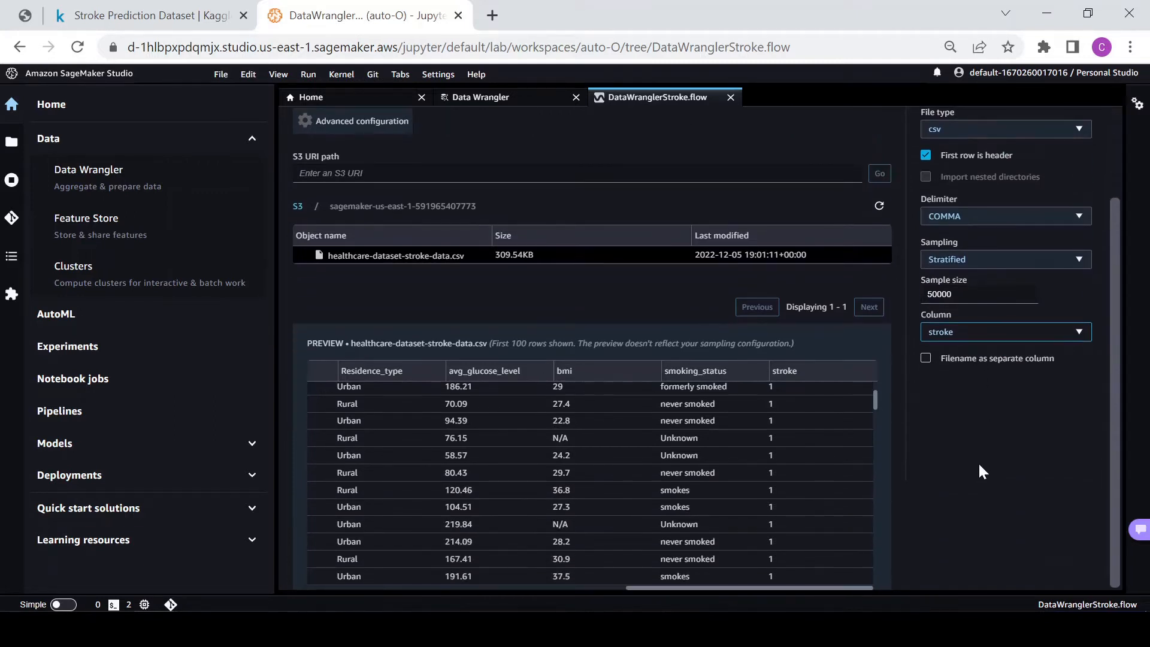
scroll(978, 463, "up", 2)
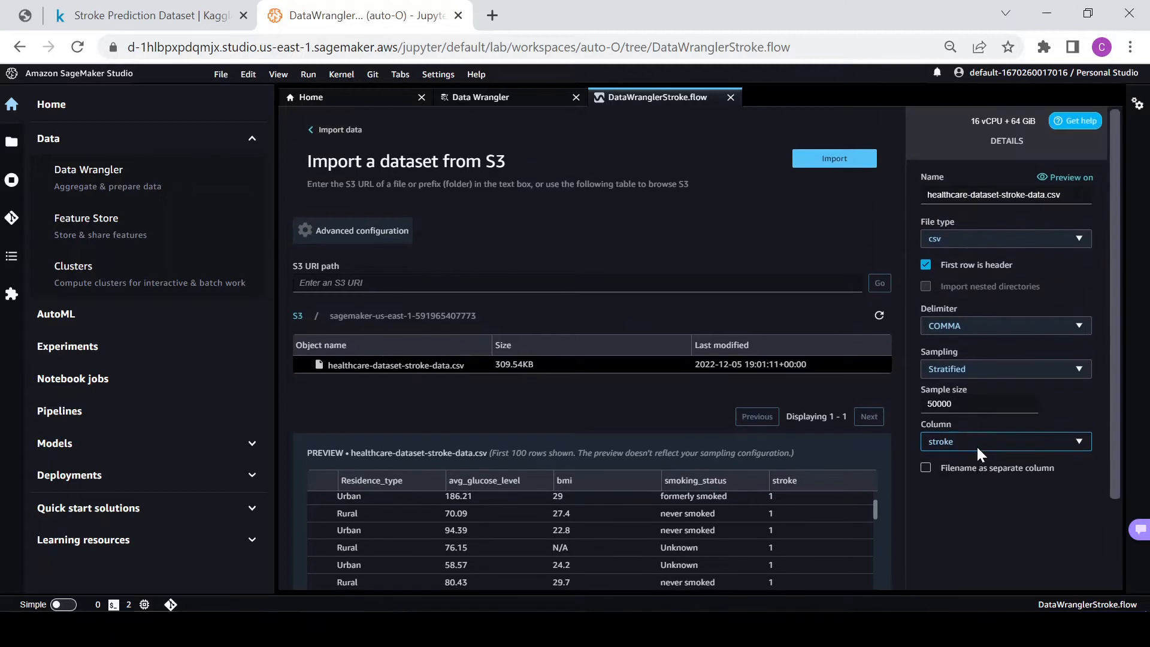
left_click(834, 160)
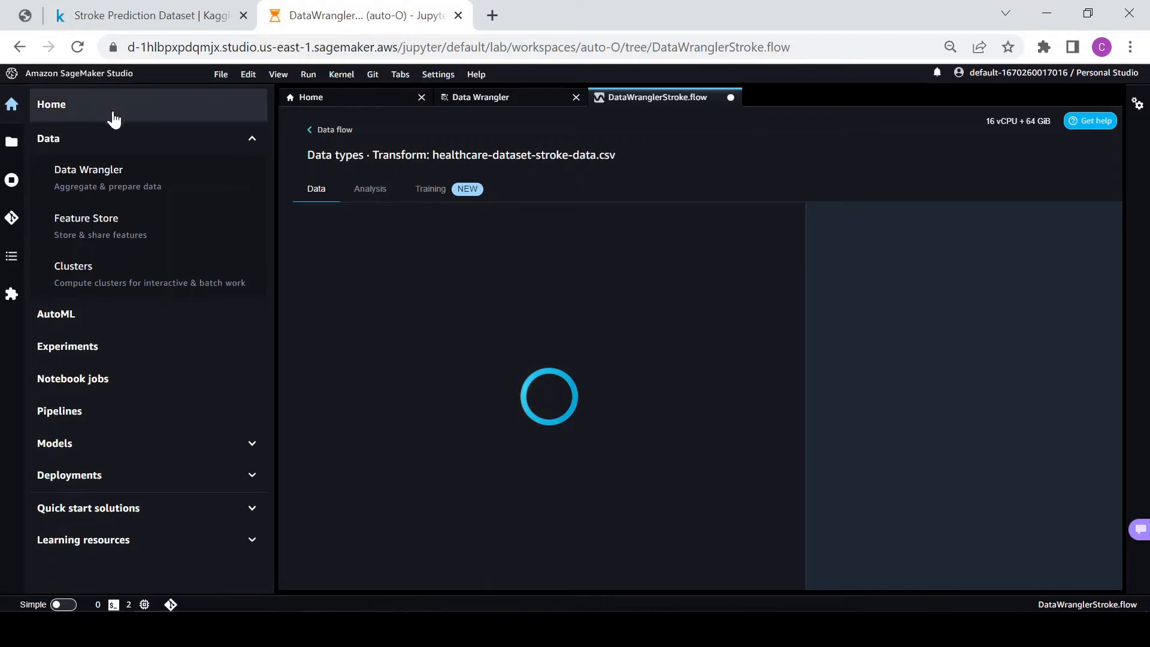
left_click(11, 104)
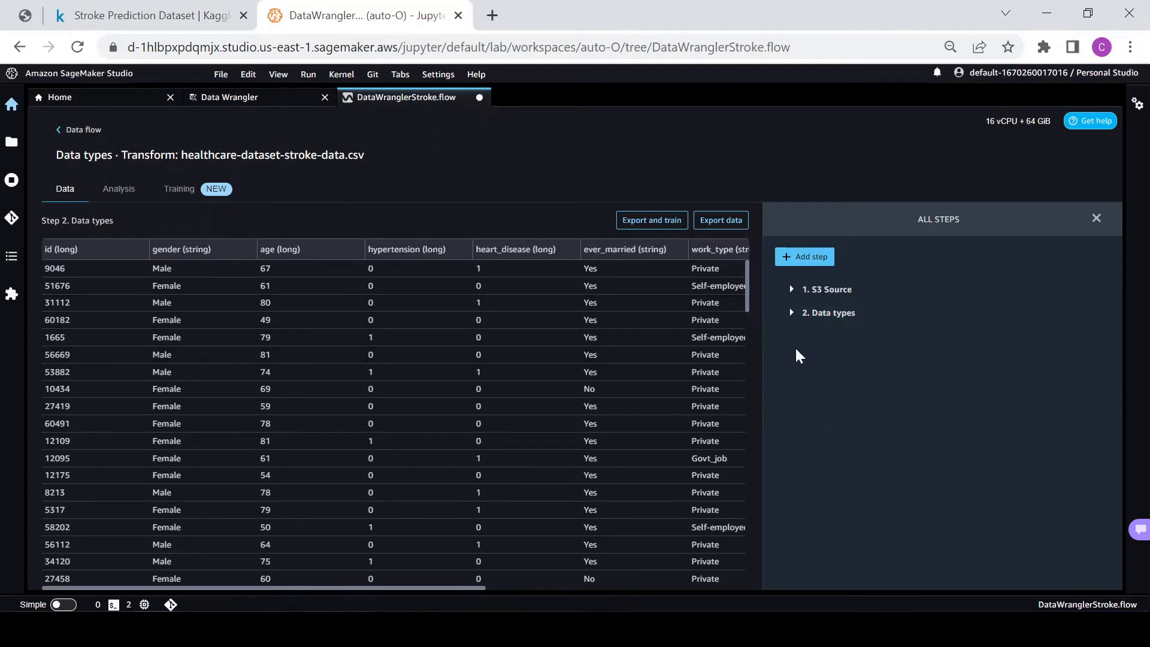
Examine the data types assigned to the imported columns and the type options offered for hypertension.
left_click(792, 314)
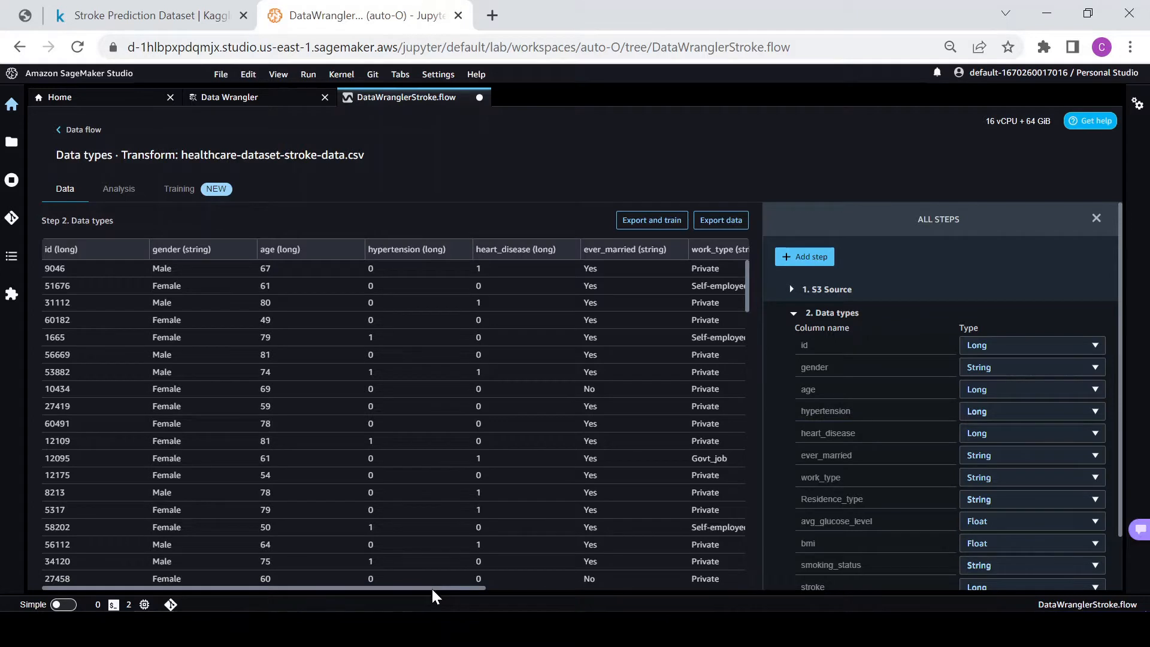
mouse_move(431, 587)
left_mouse_down()
mouse_move(662, 587)
mouse_move(721, 565)
mouse_move(795, 564)
left_mouse_up()
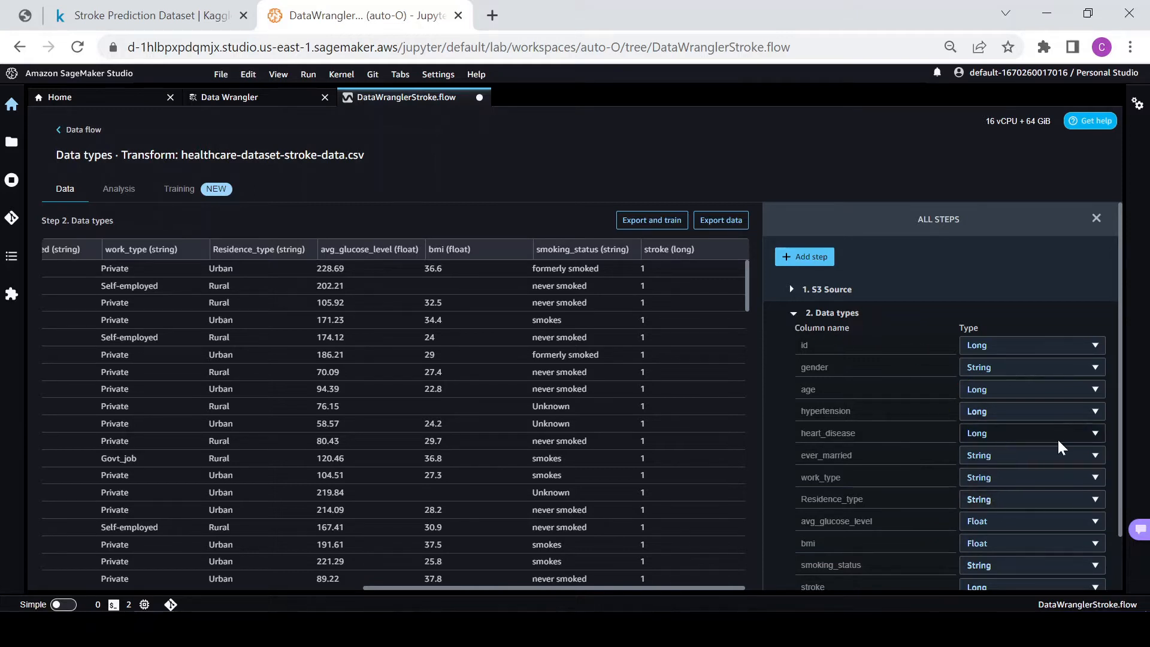
left_click(1094, 411)
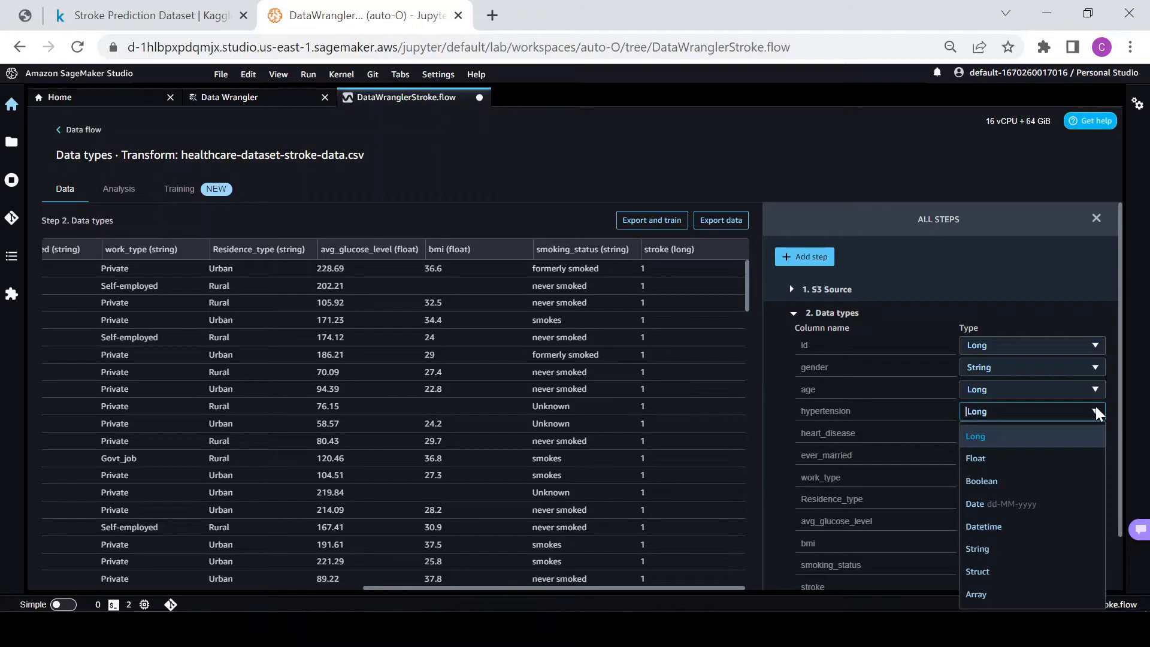
left_click(1094, 411)
left_click(1094, 411)
left_click(1094, 410)
left_click(791, 314)
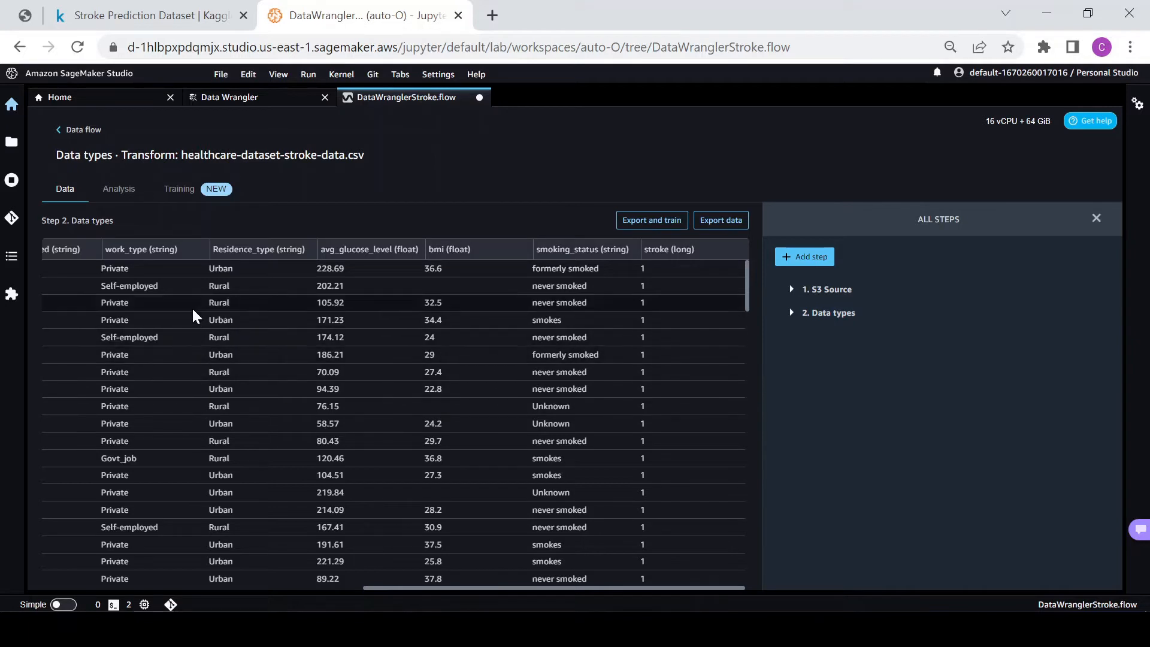
left_click_drag(484, 589, 130, 587)
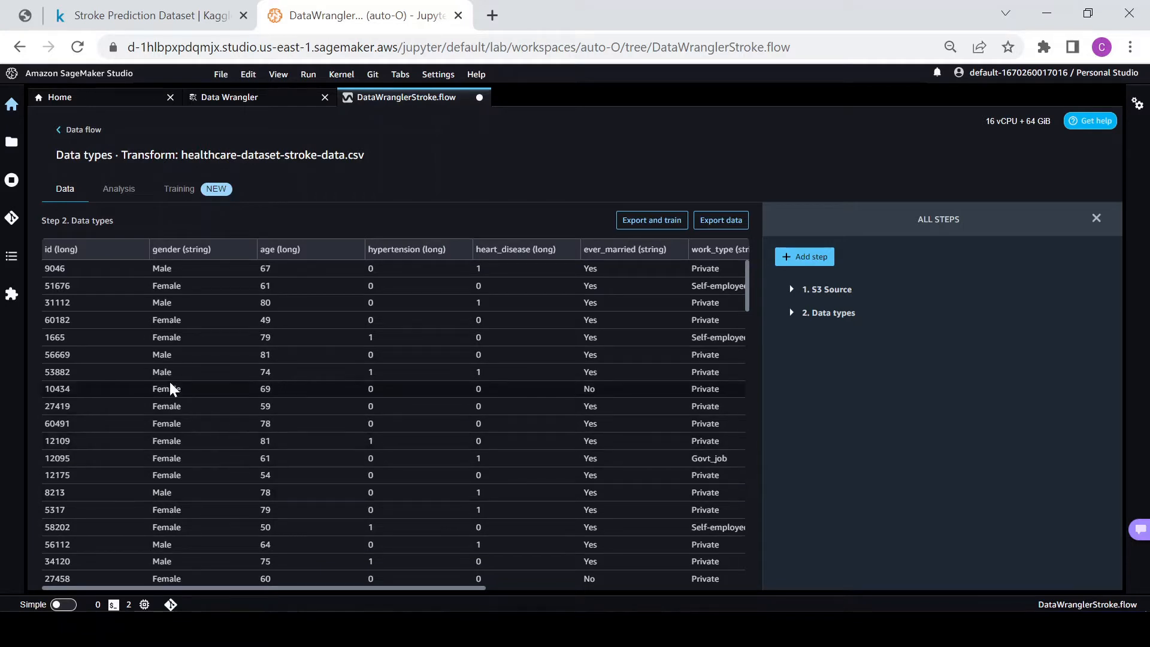
Create a Data Quality And Insights Report analysis with stroke as the target column and Classification as the problem type.
left_click(116, 193)
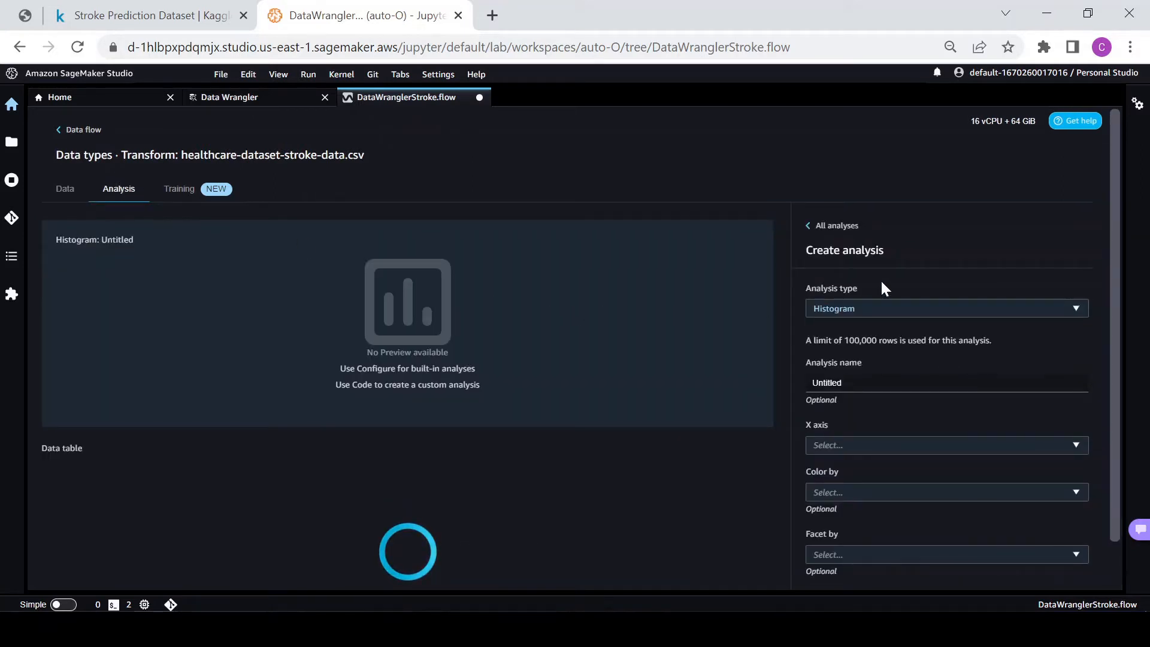
left_click(969, 305)
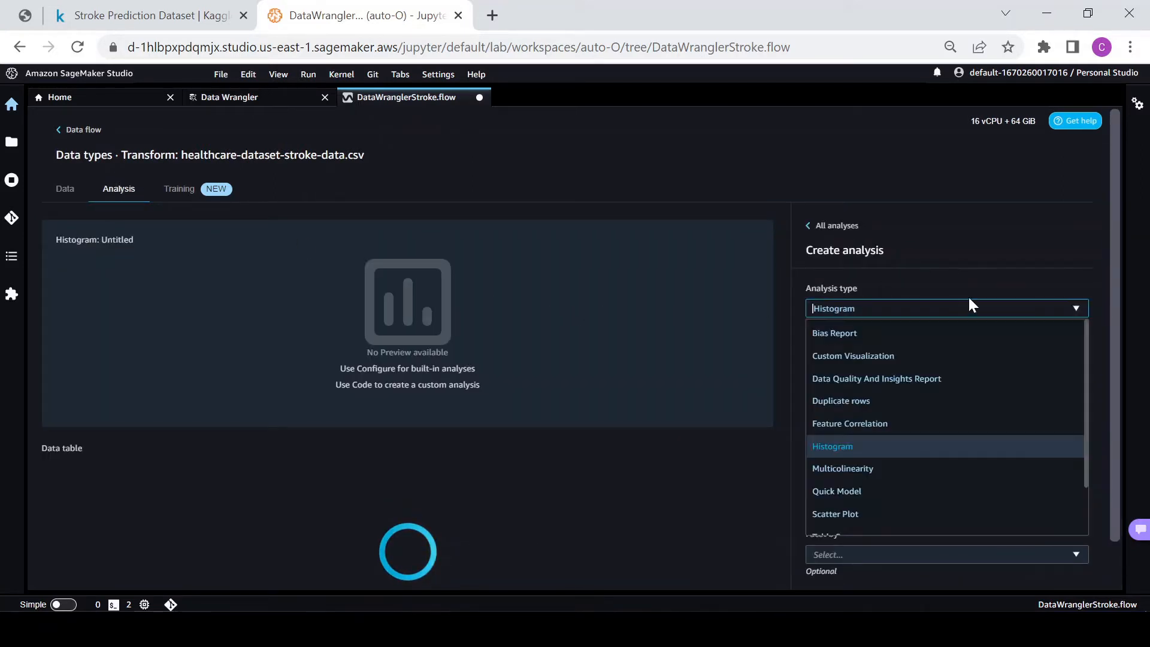
left_click(859, 384)
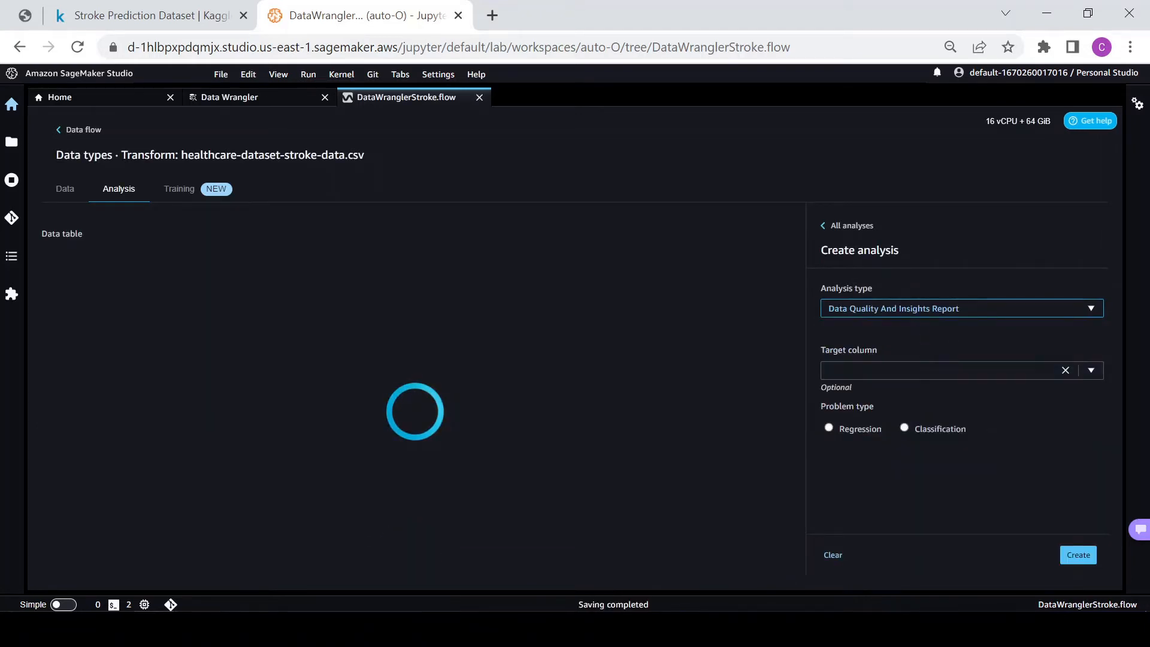
left_click(874, 370)
scroll(875, 479, "down", 4)
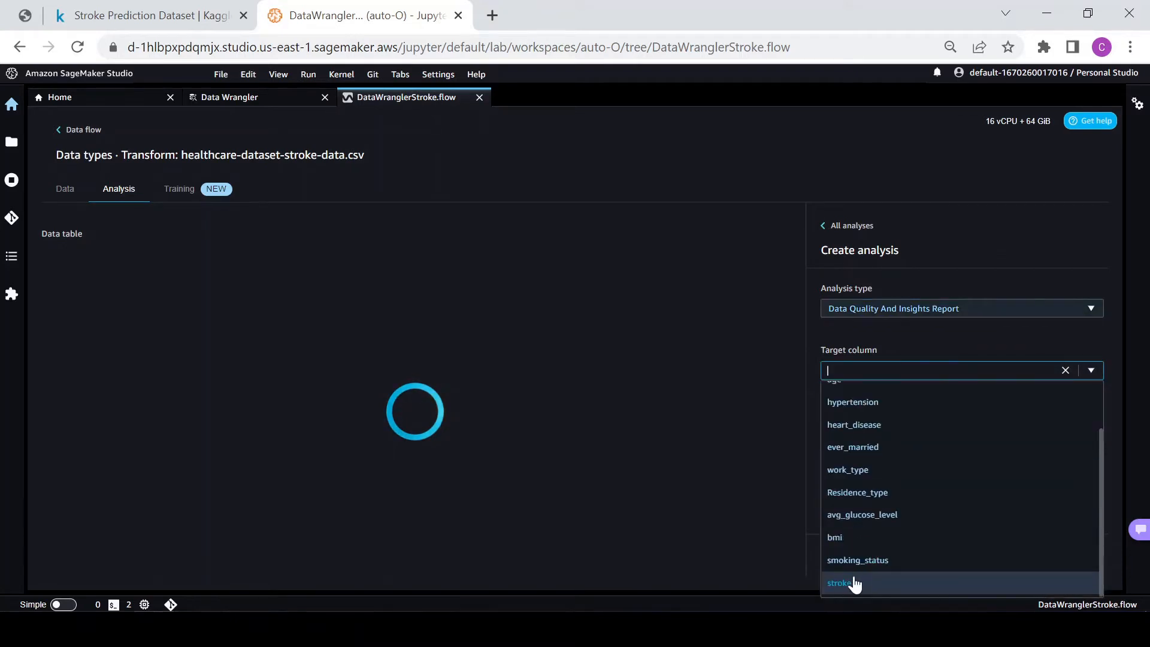
left_click(841, 583)
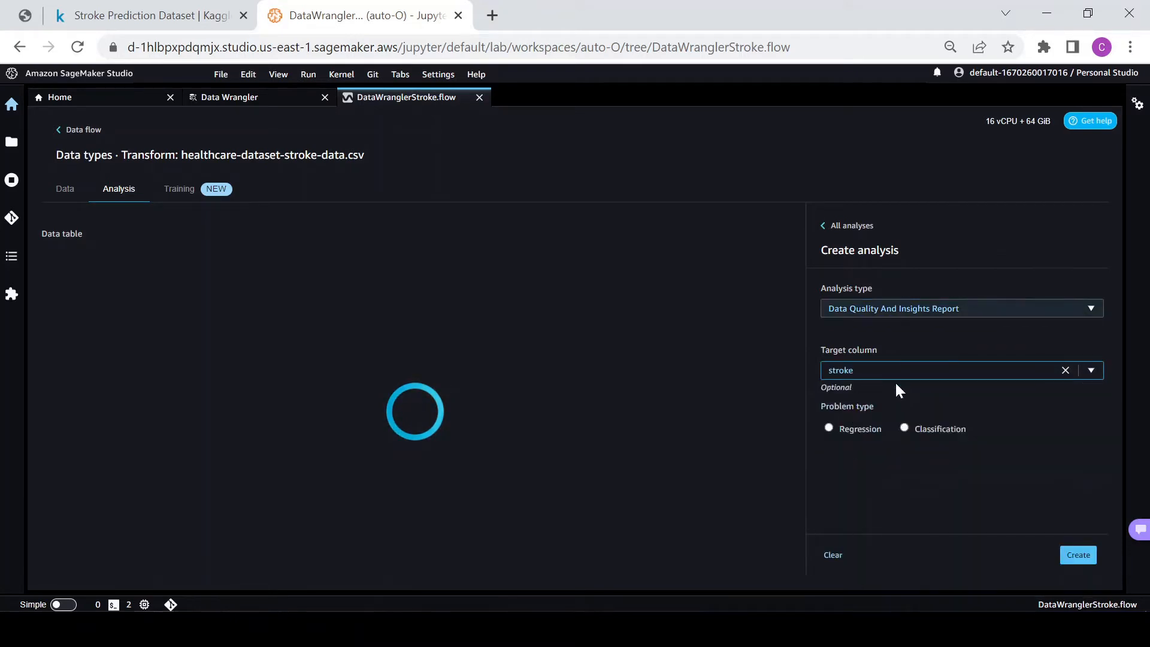
left_click(904, 427)
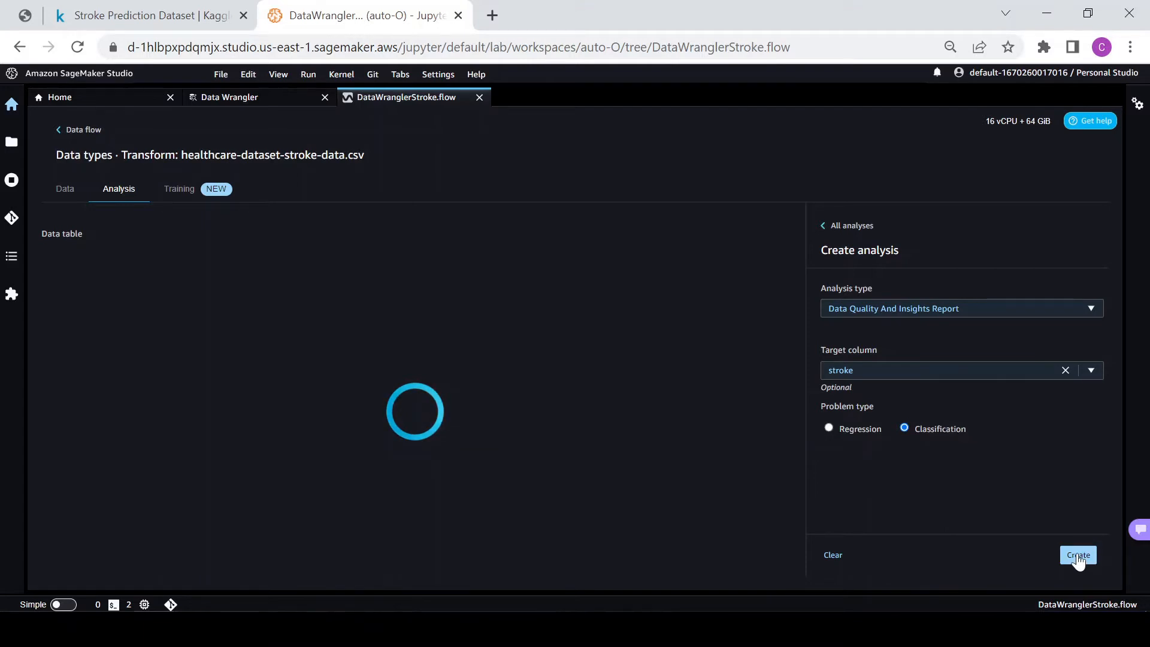
left_click(1078, 557)
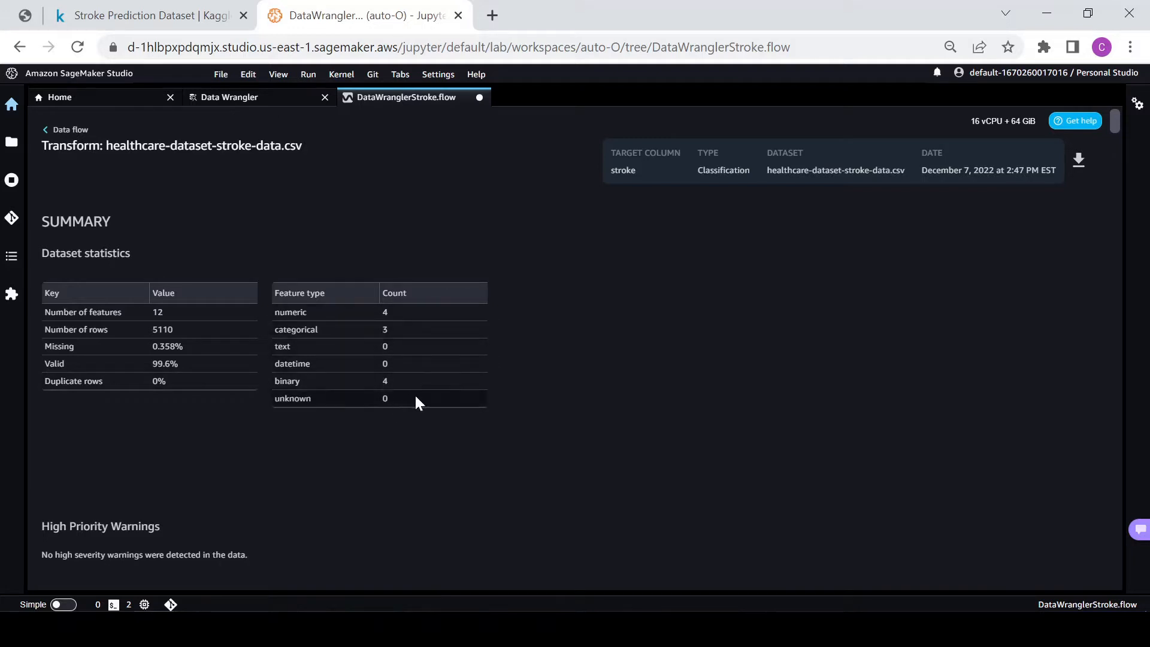
Examine the report's dataset statistics, warnings, duplicate rows and all columns of the anomalous samples table.
scroll(584, 374, "down", 3)
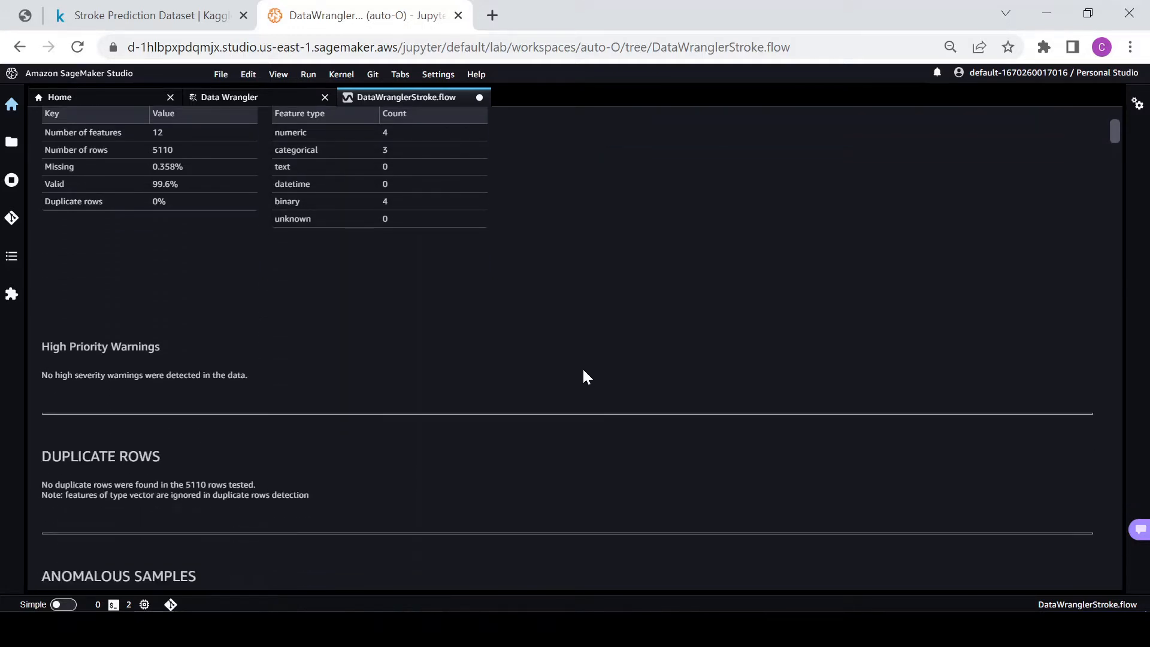
scroll(521, 359, "down", 2)
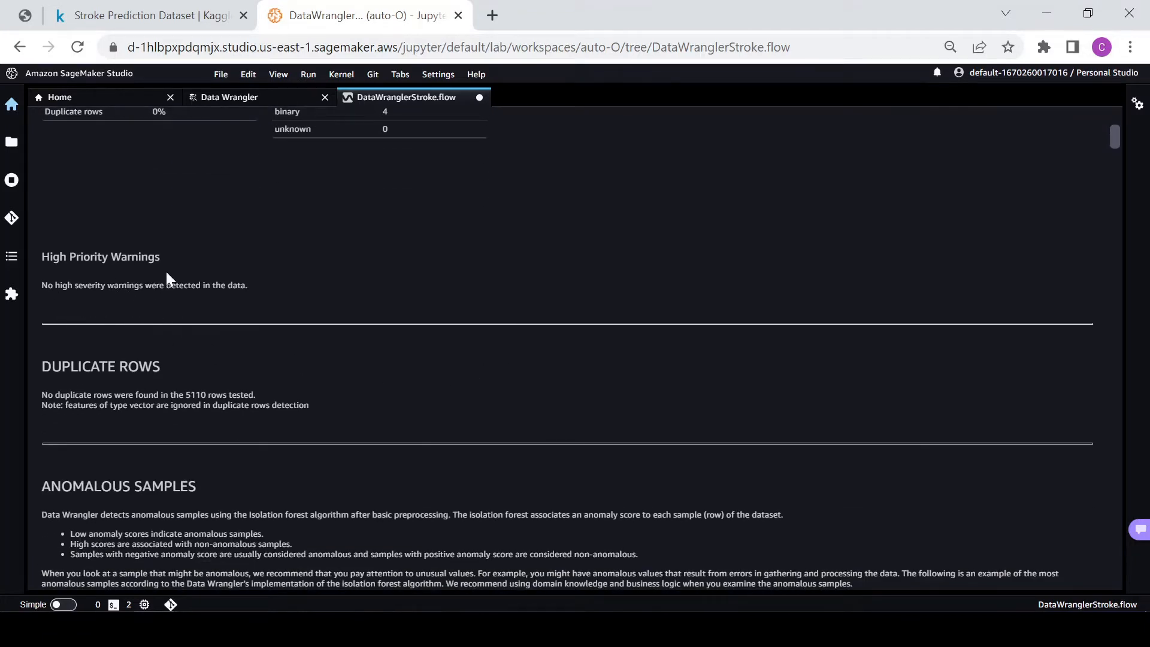
scroll(335, 358, "down", 3)
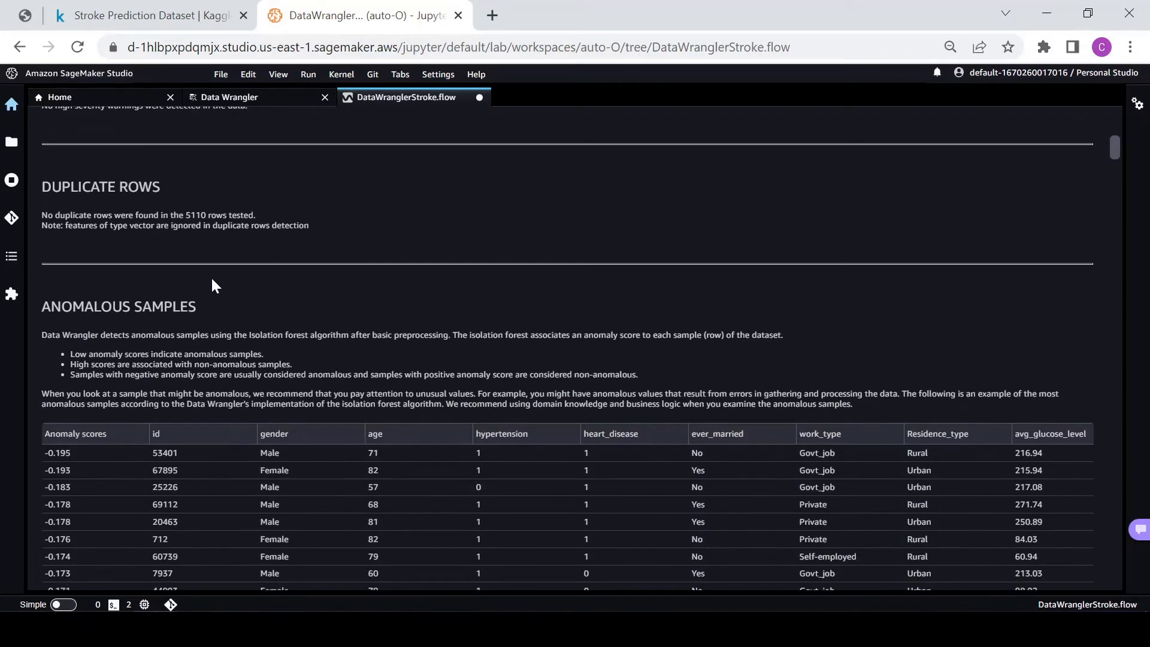
scroll(246, 253, "down", 2)
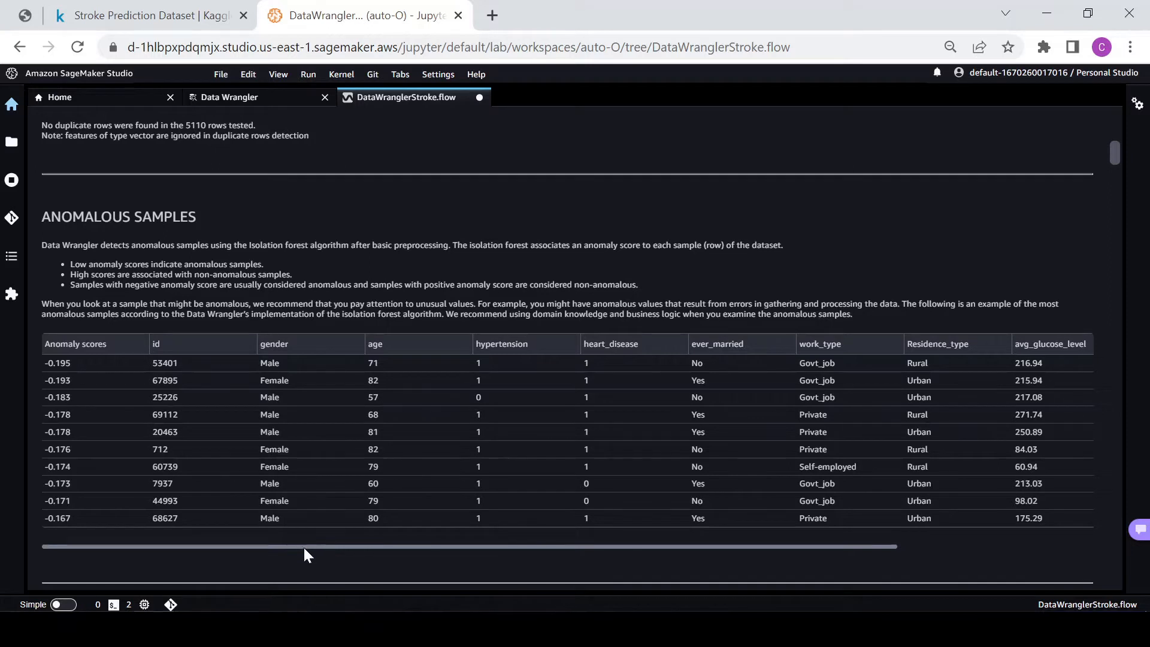
mouse_move(304, 546)
left_mouse_down()
mouse_move(410, 560)
mouse_move(570, 555)
mouse_move(312, 557)
left_mouse_up()
mouse_move(393, 545)
left_mouse_down()
mouse_move(403, 545)
mouse_move(387, 545)
left_mouse_up()
mouse_move(575, 547)
left_mouse_down()
mouse_move(737, 551)
mouse_move(853, 575)
left_mouse_up()
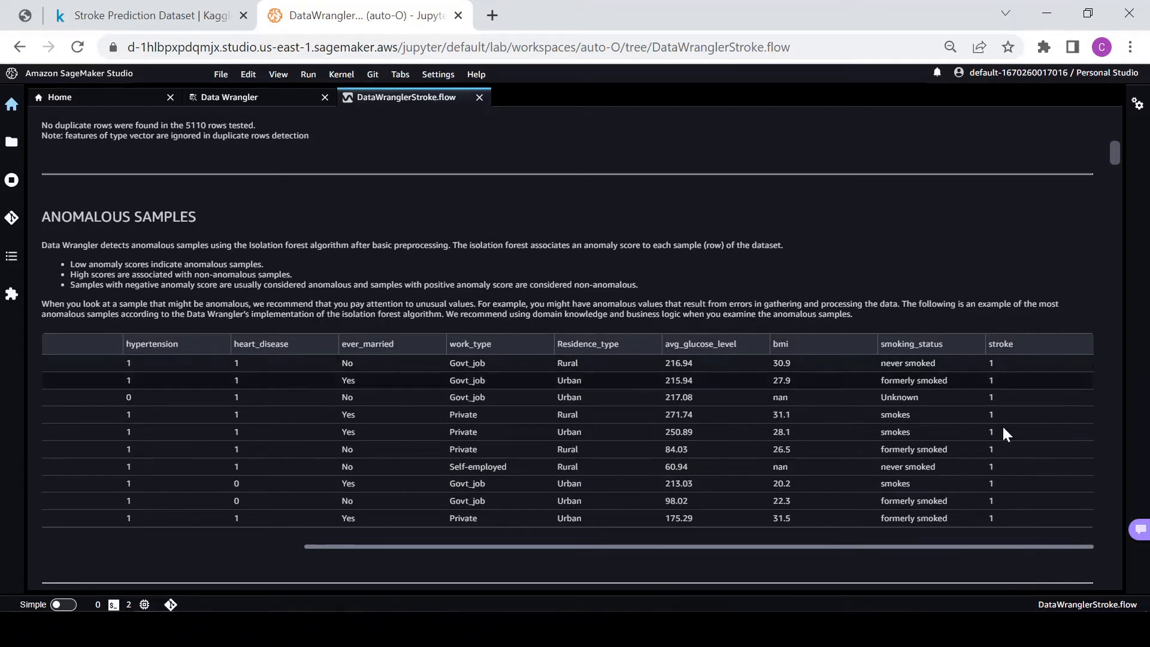
left_click_drag(762, 546, 211, 542)
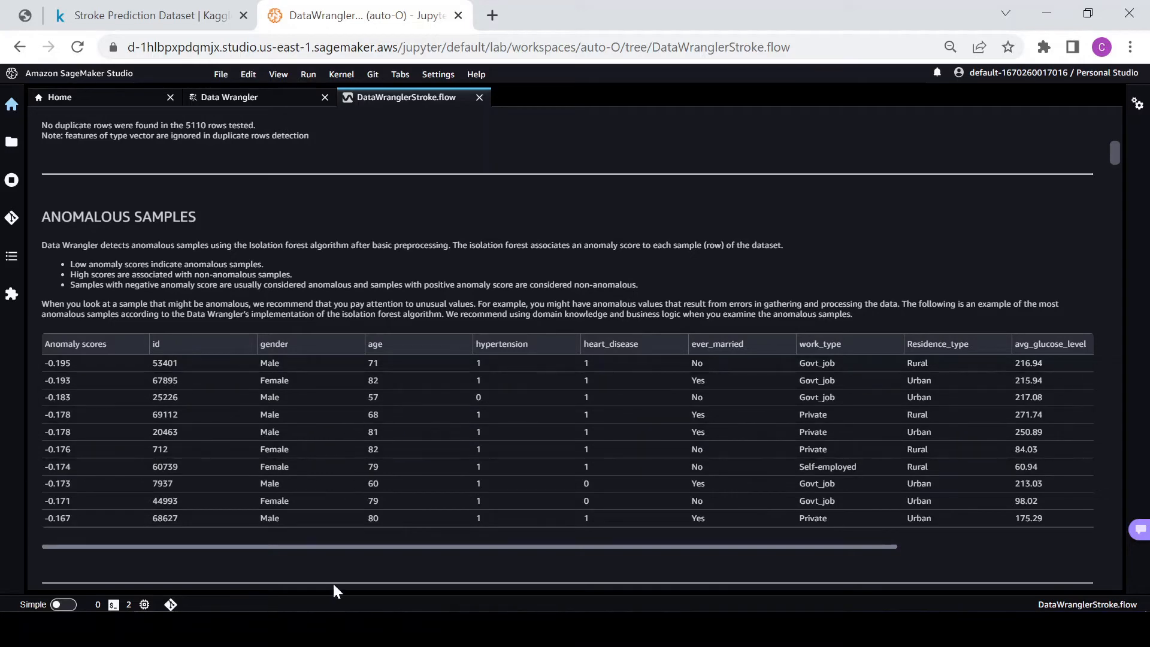
Examine the report's target column histogram and the Quick Model validation, training and per-class scores.
scroll(338, 463, "down", 1)
scroll(339, 473, "down", 2)
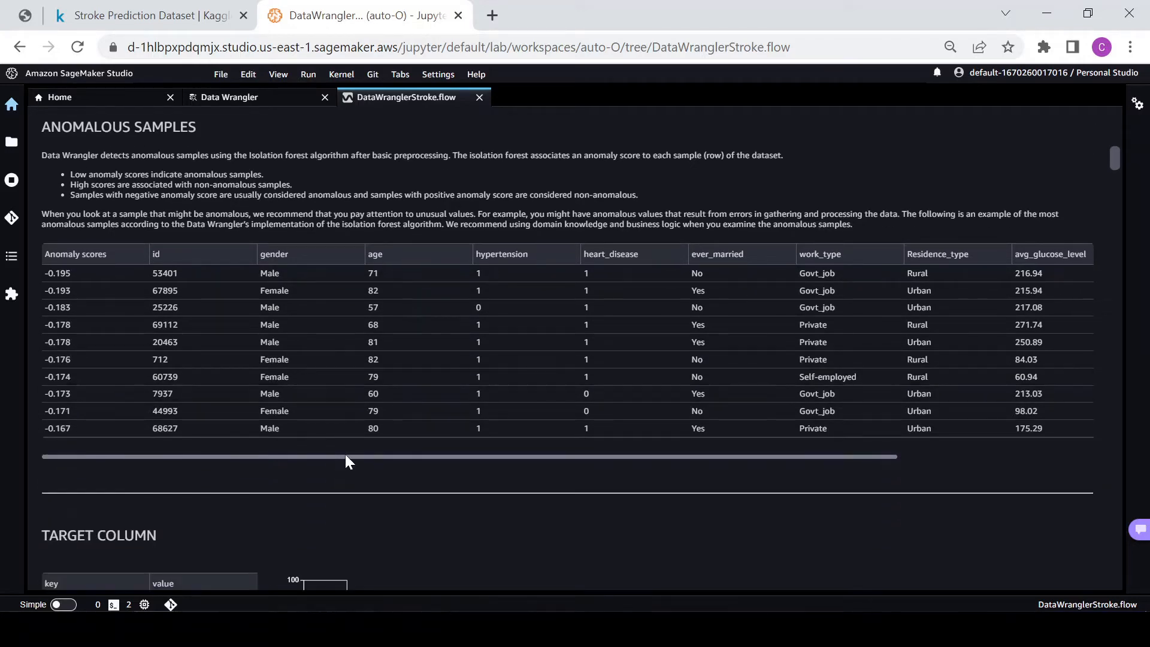
scroll(354, 452, "down", 6)
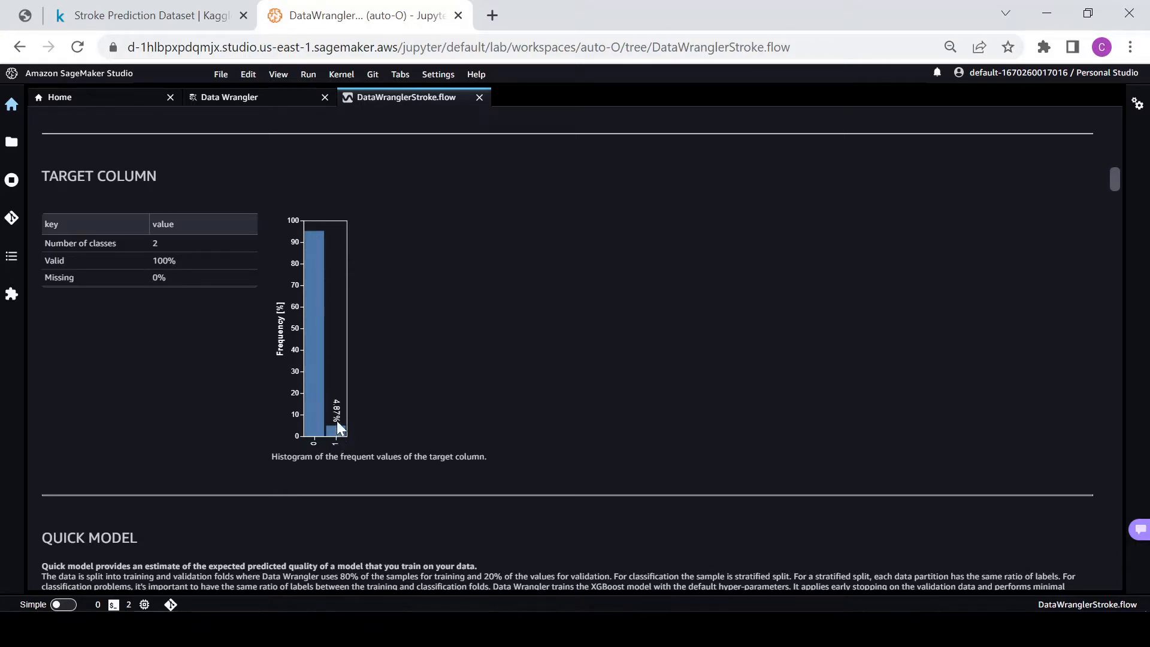
mouse_move(311, 373)
scroll(418, 284, "down", 3)
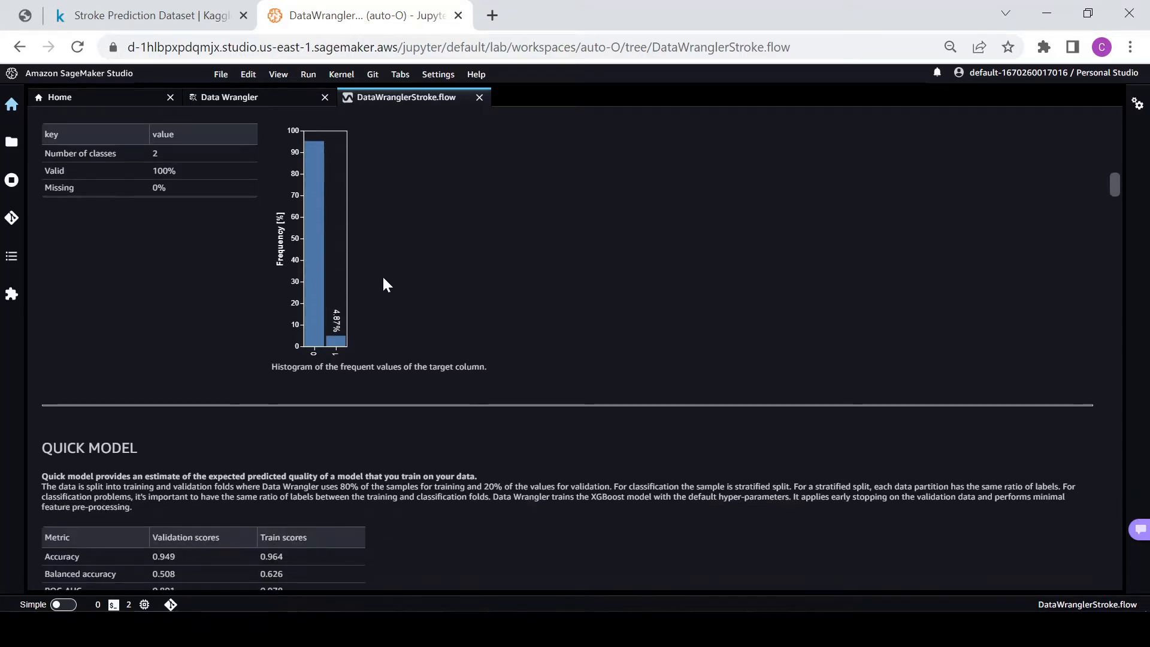
scroll(383, 277, "up", 2)
scroll(420, 279, "down", 5)
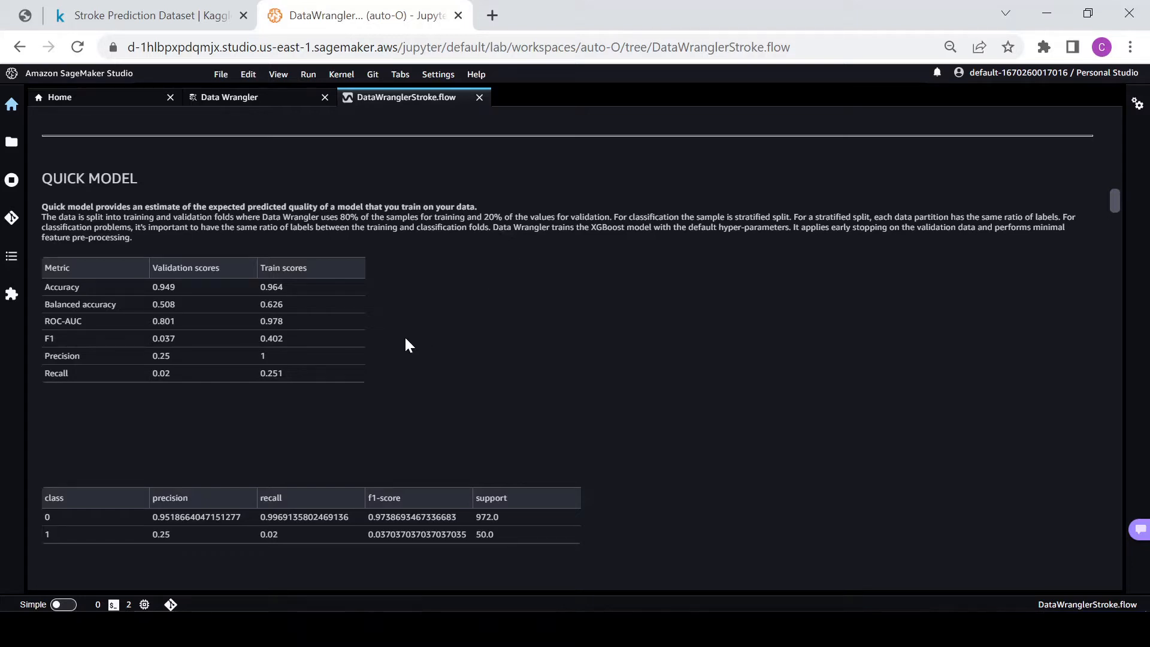
scroll(422, 286, "up", 3)
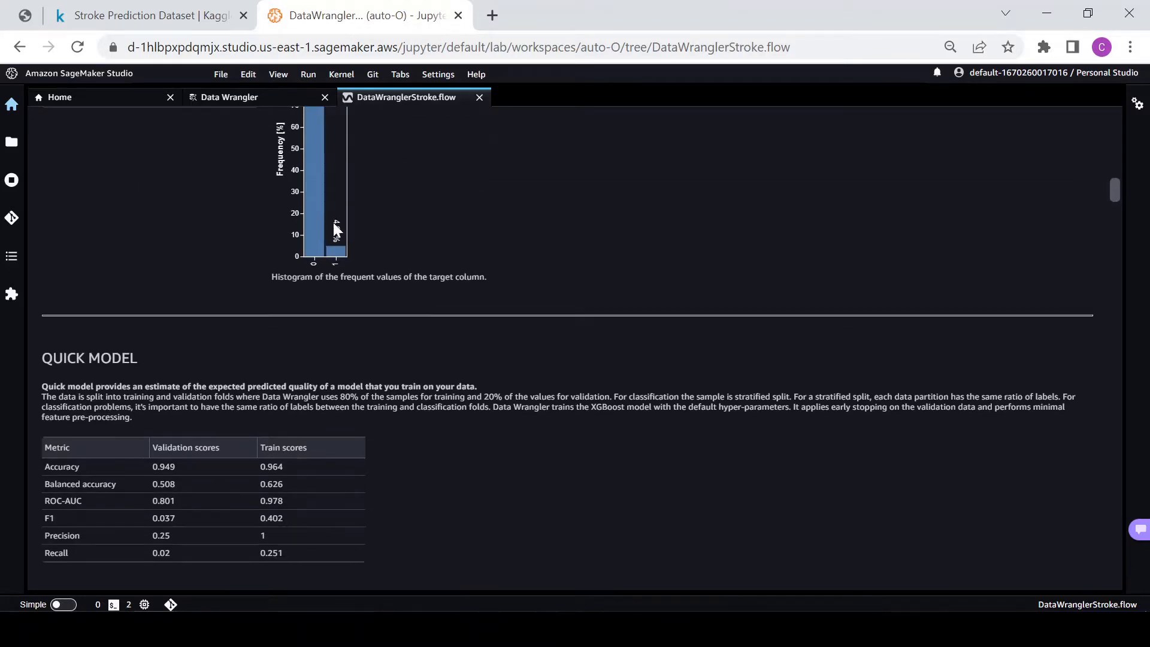
scroll(390, 386, "down", 1)
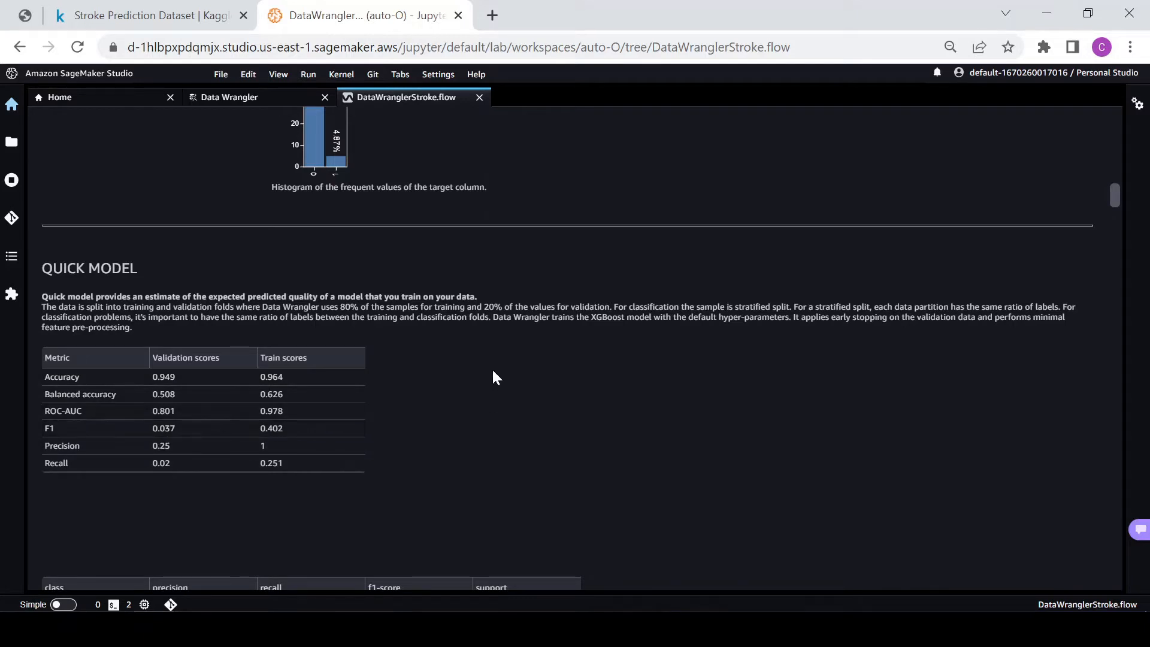
scroll(444, 380, "down", 2)
scroll(441, 342, "down", 2)
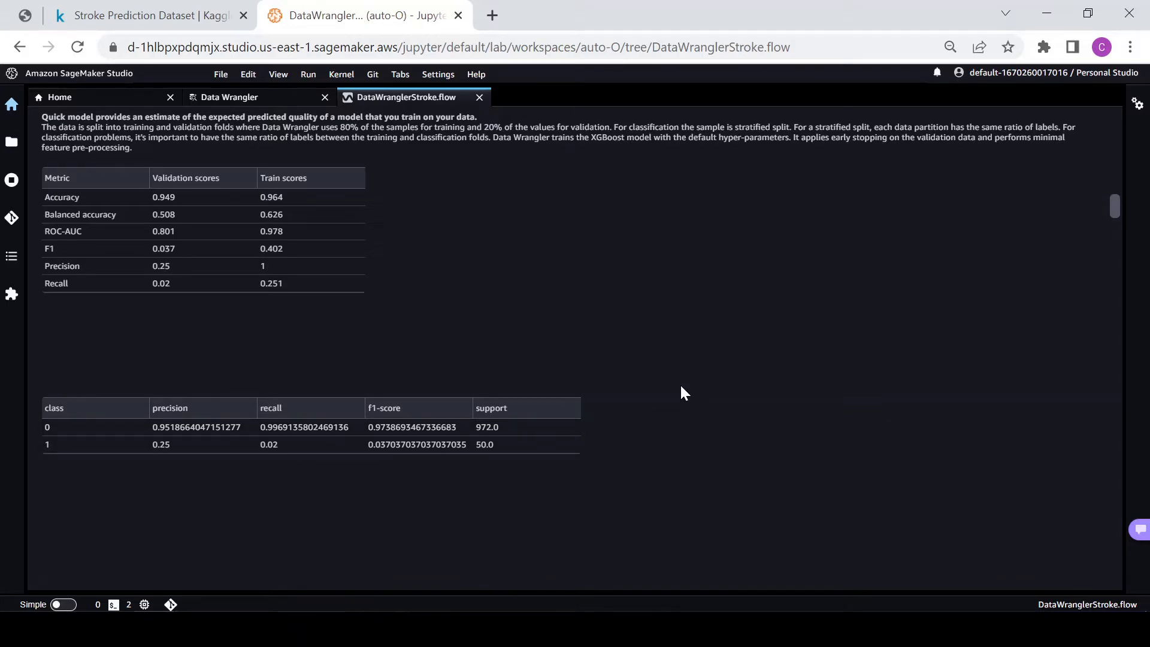
Leave the insights report for the data flow and bring all of its nodes into view.
scroll(555, 309, "up", 20)
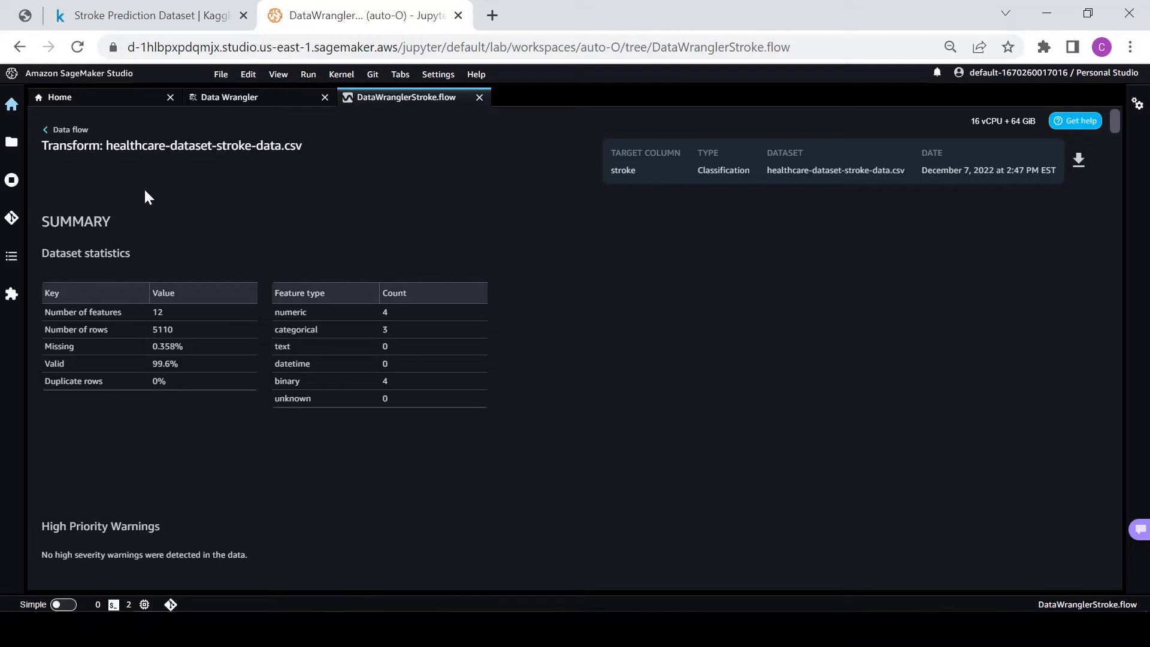
left_click(70, 133)
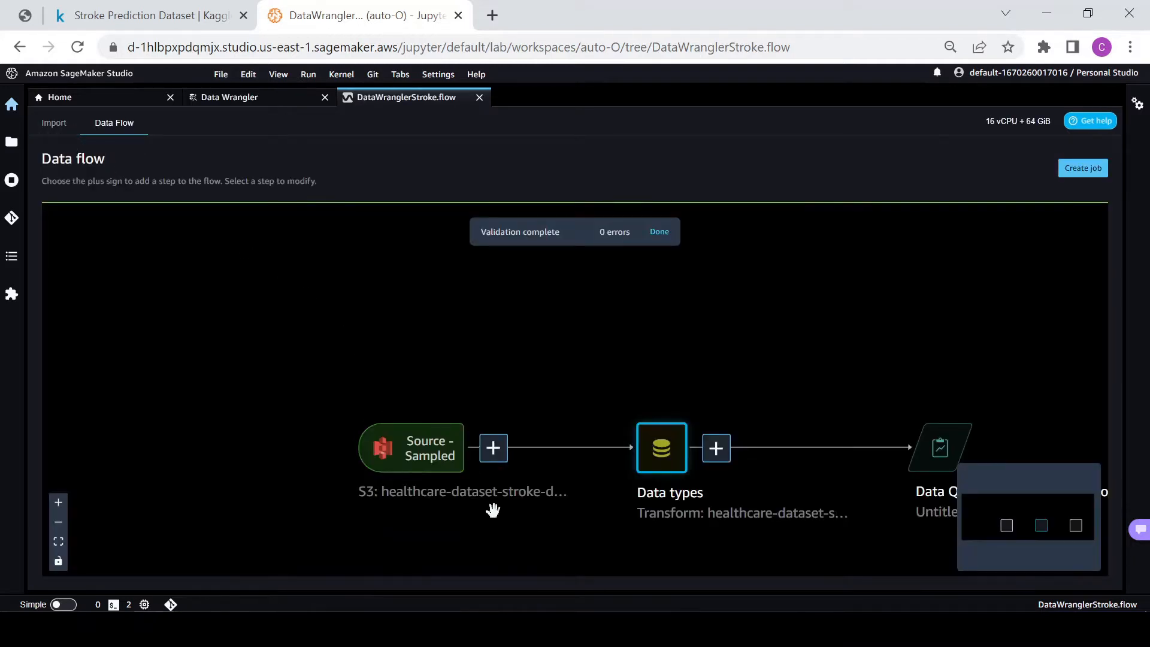
left_click_drag(435, 461, 279, 399)
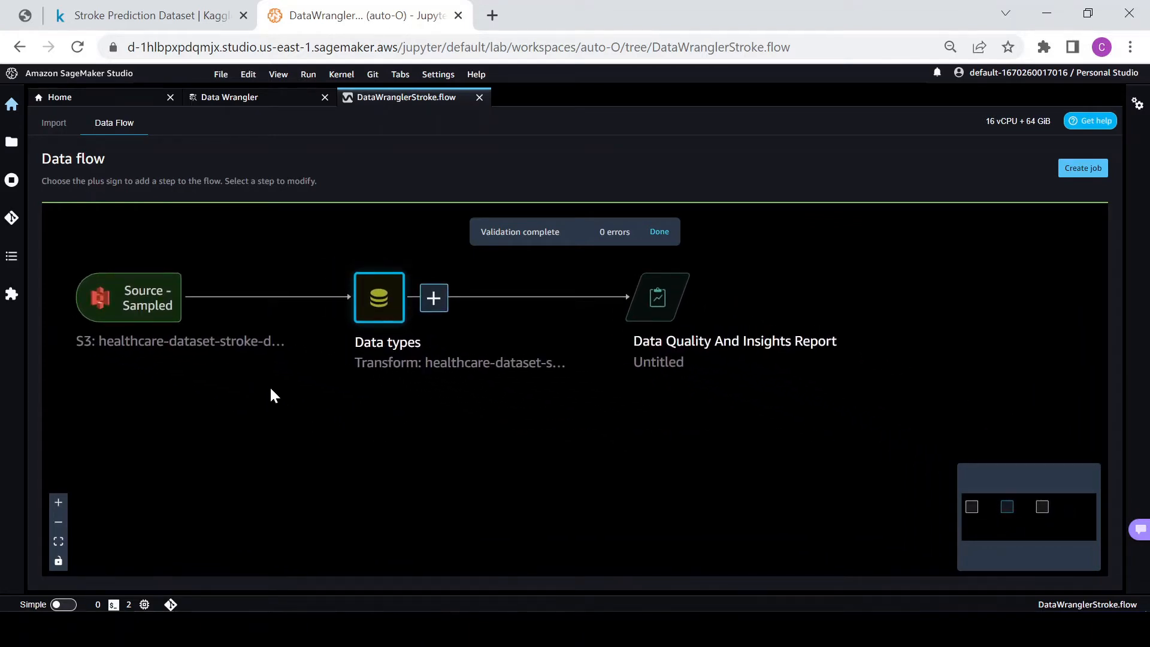
mouse_move(662, 301)
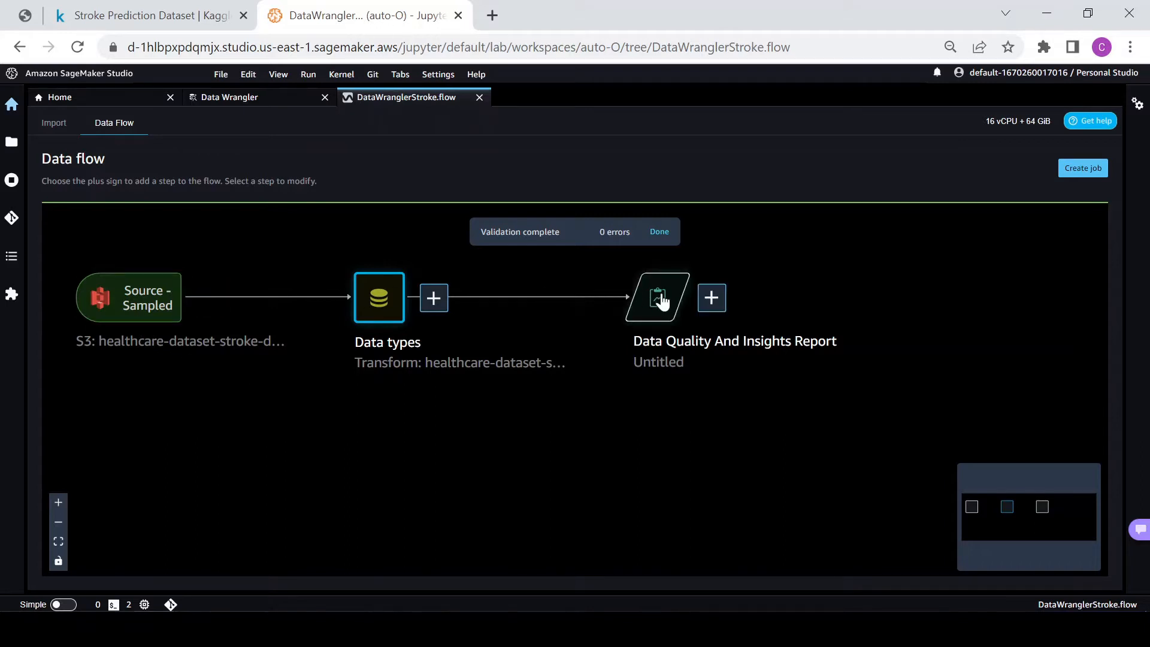
mouse_move(170, 310)
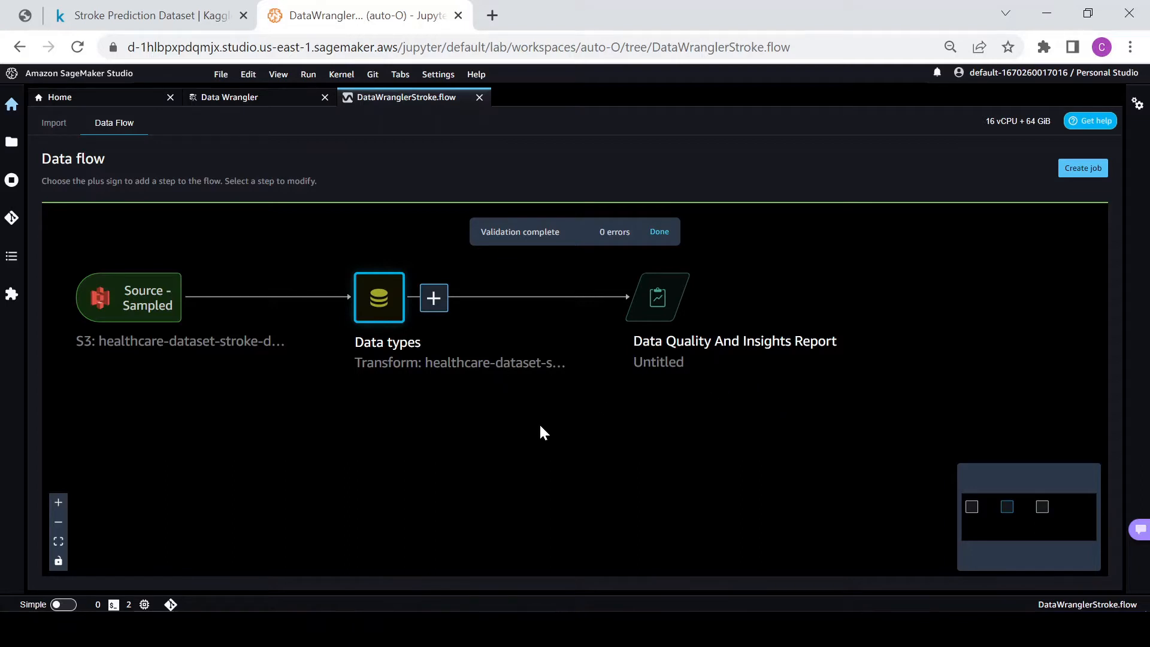
Add a Histogram analysis to the Data types node with gender as the X axis, named Histogram (Gender).
left_click(435, 304)
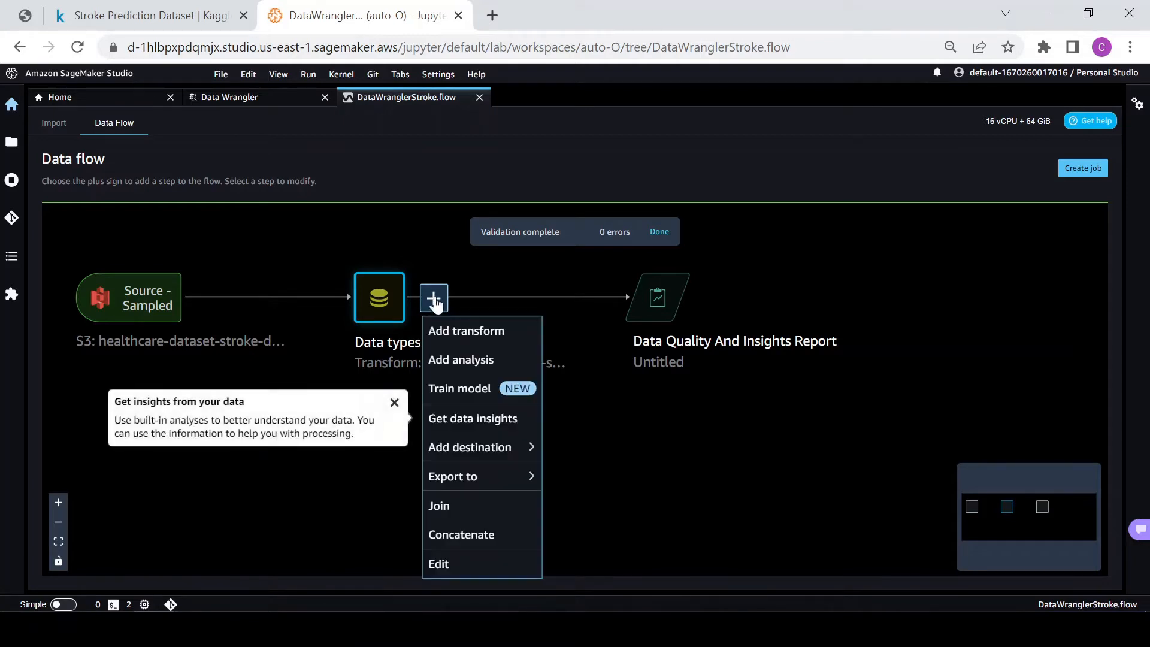
left_click(458, 359)
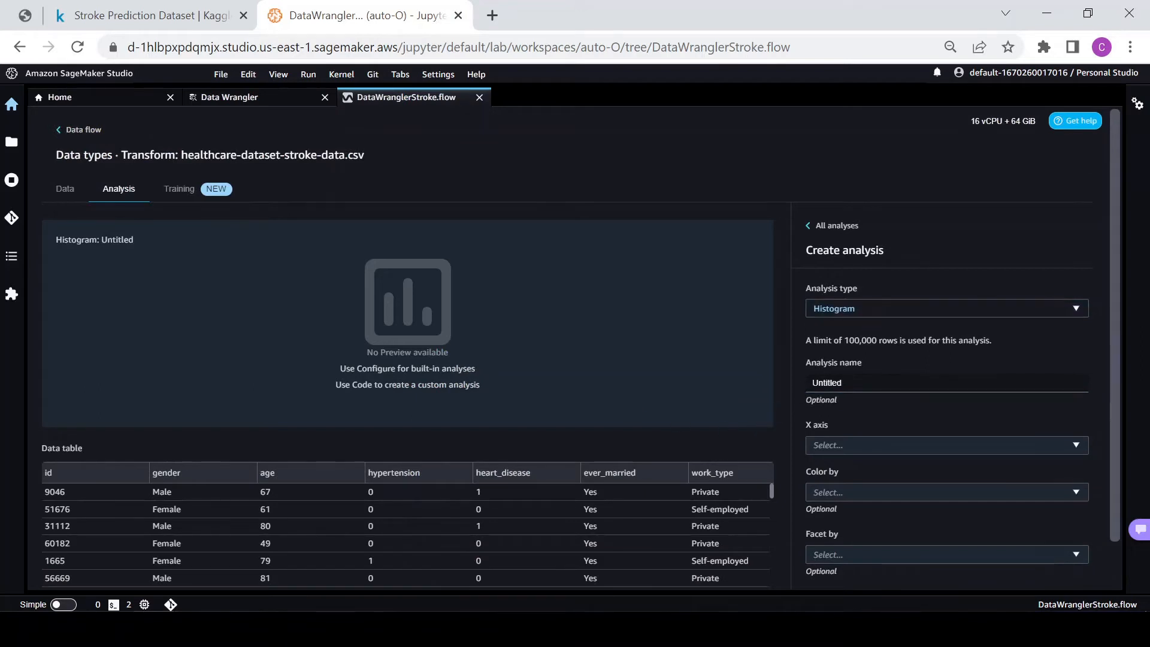
left_click(898, 307)
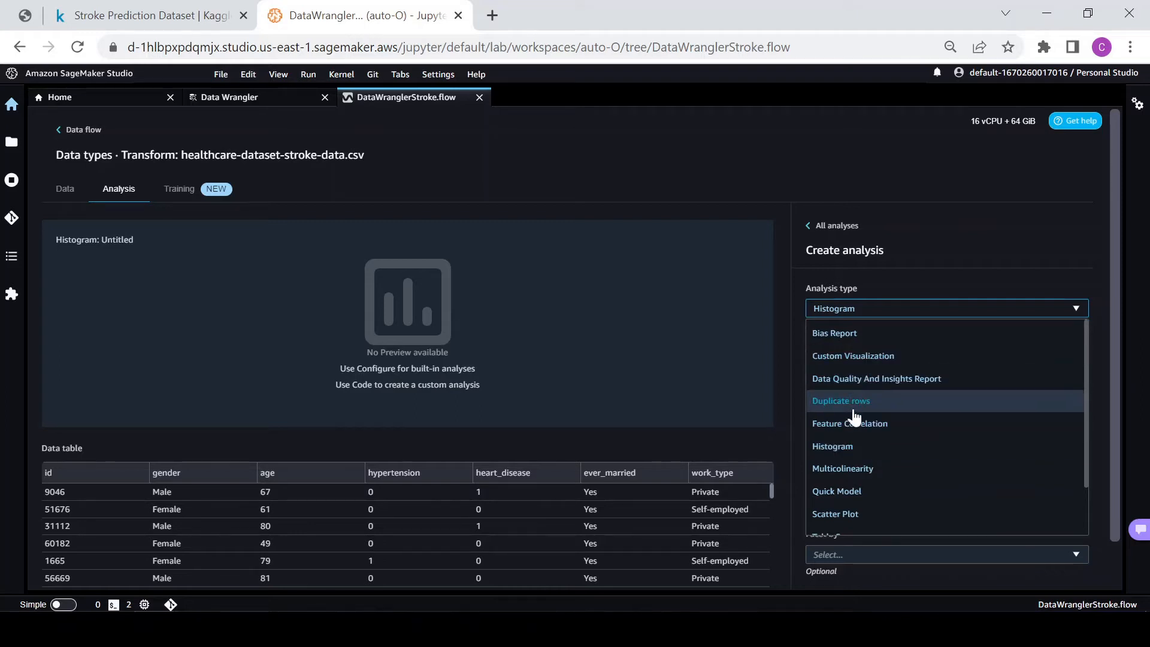
left_click(847, 449)
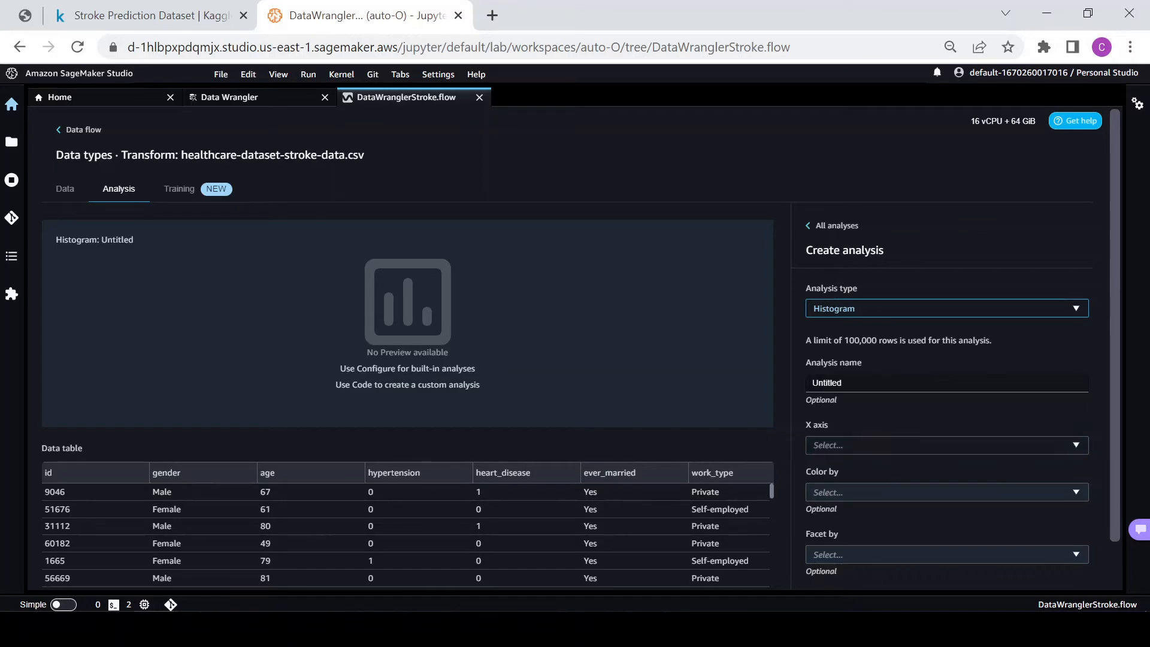
left_click(886, 443)
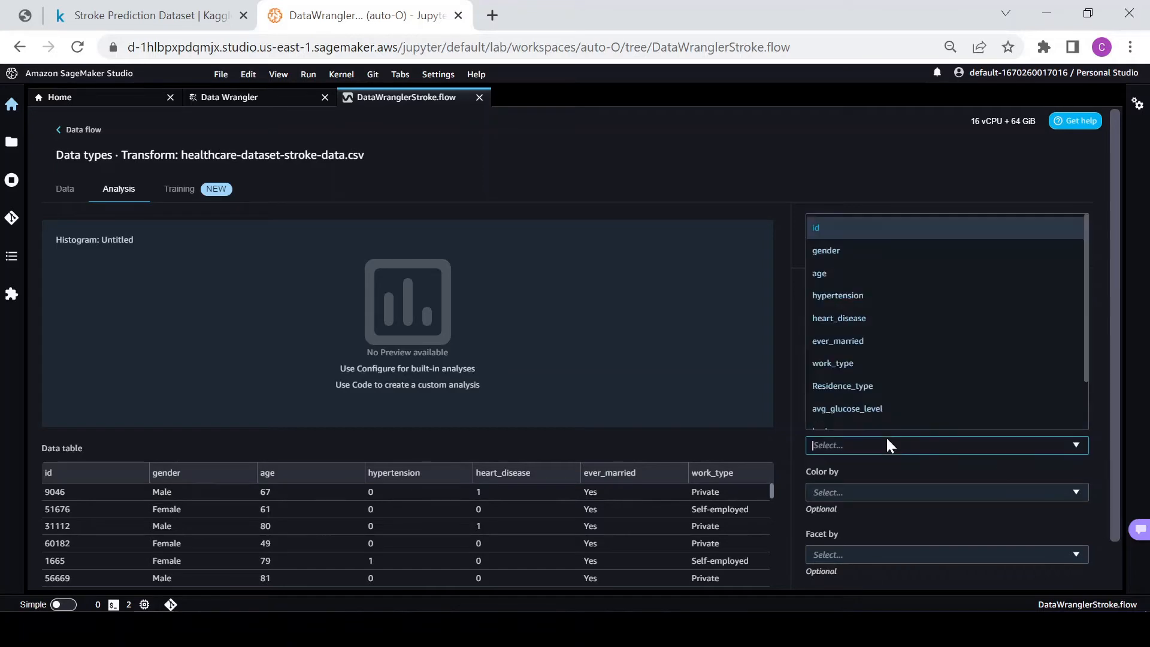
left_click(854, 251)
left_click_drag(855, 372, 786, 386)
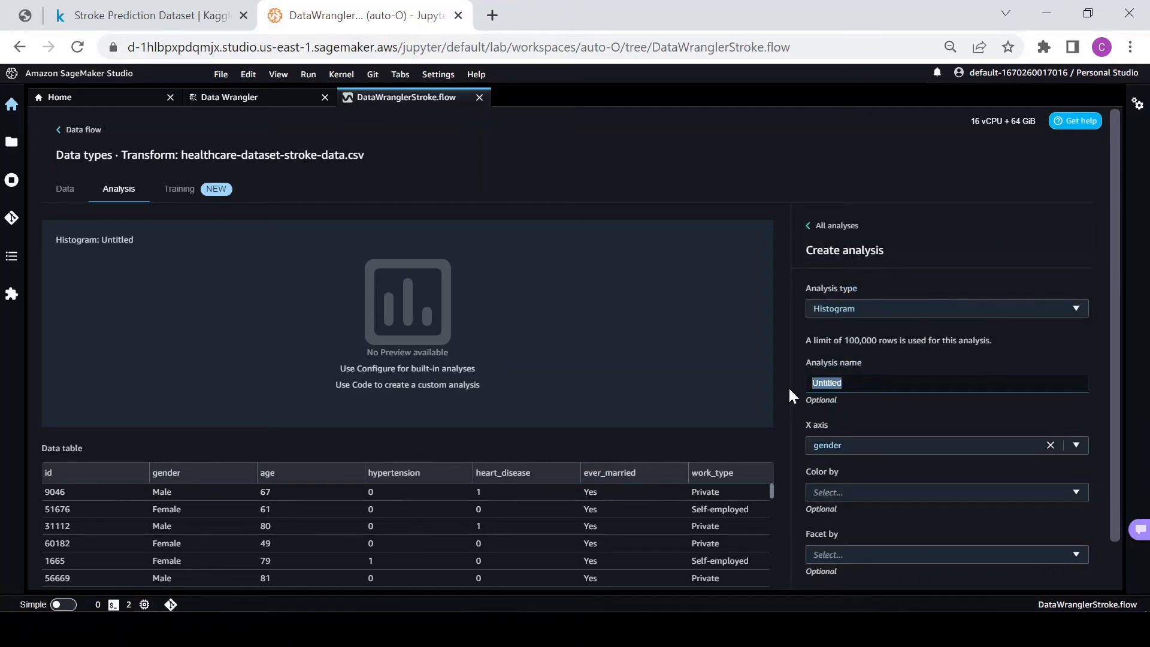
type("Histogram")
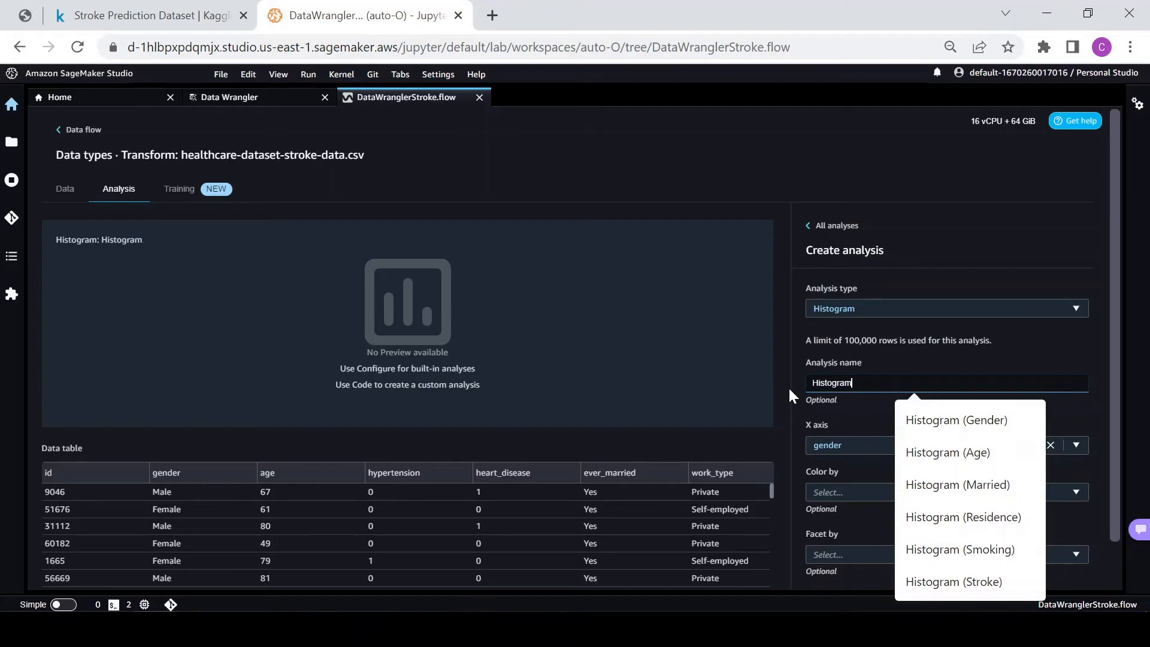
type(" (Gen")
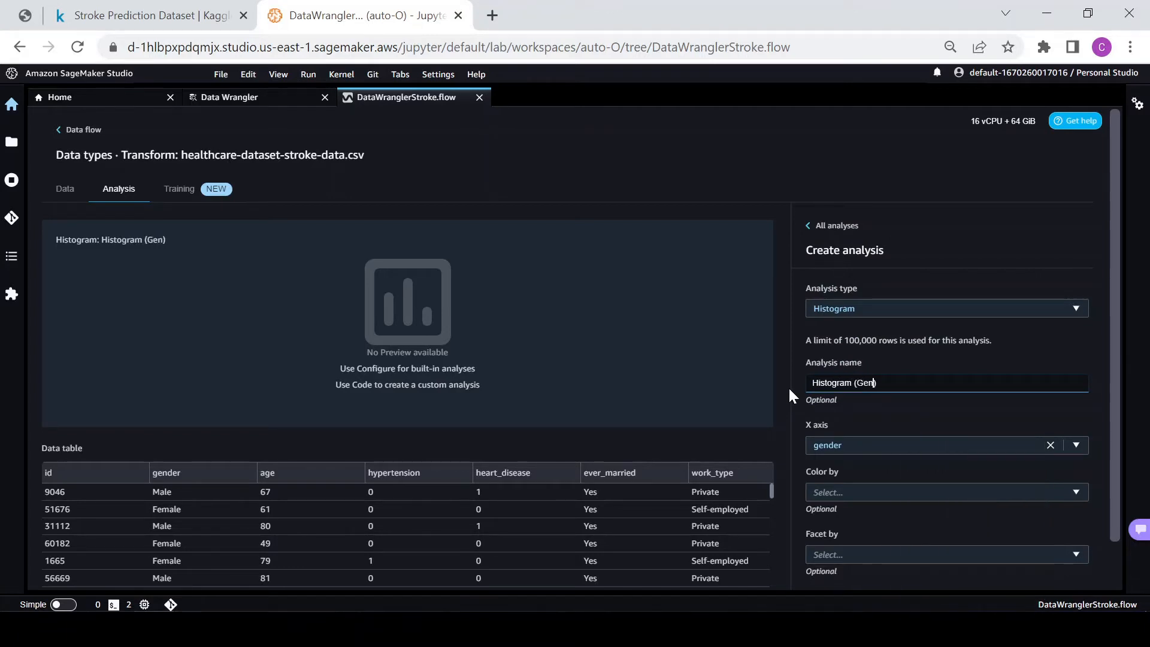
type("der)")
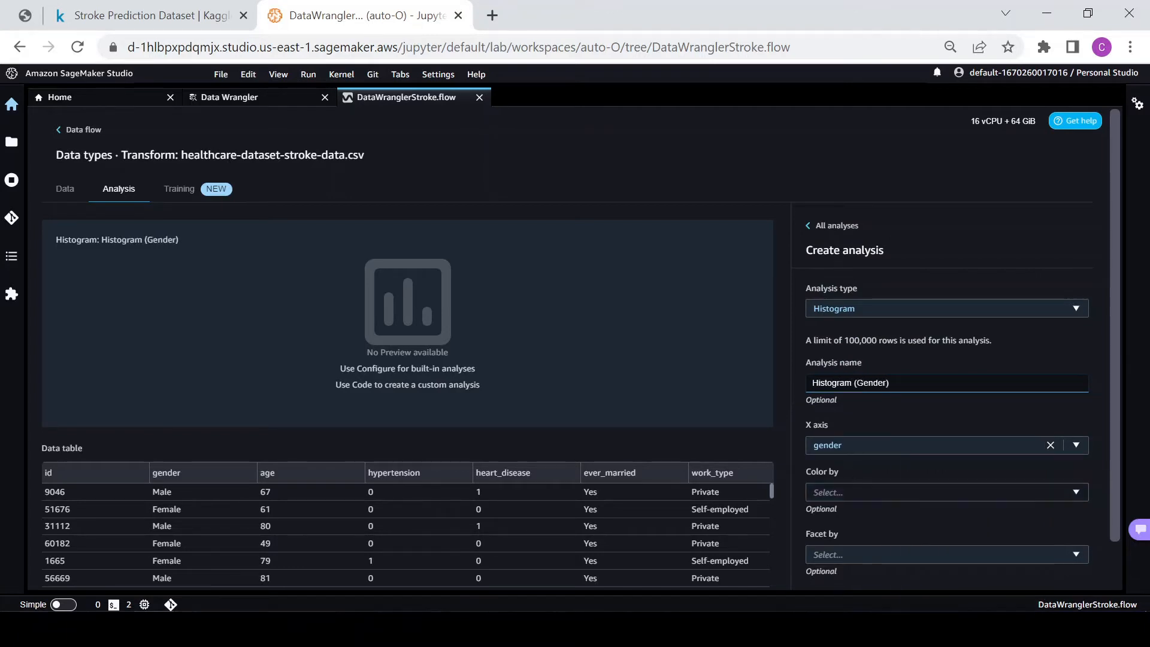
Color the gender histogram by stroke and preview the chart.
left_click(946, 492)
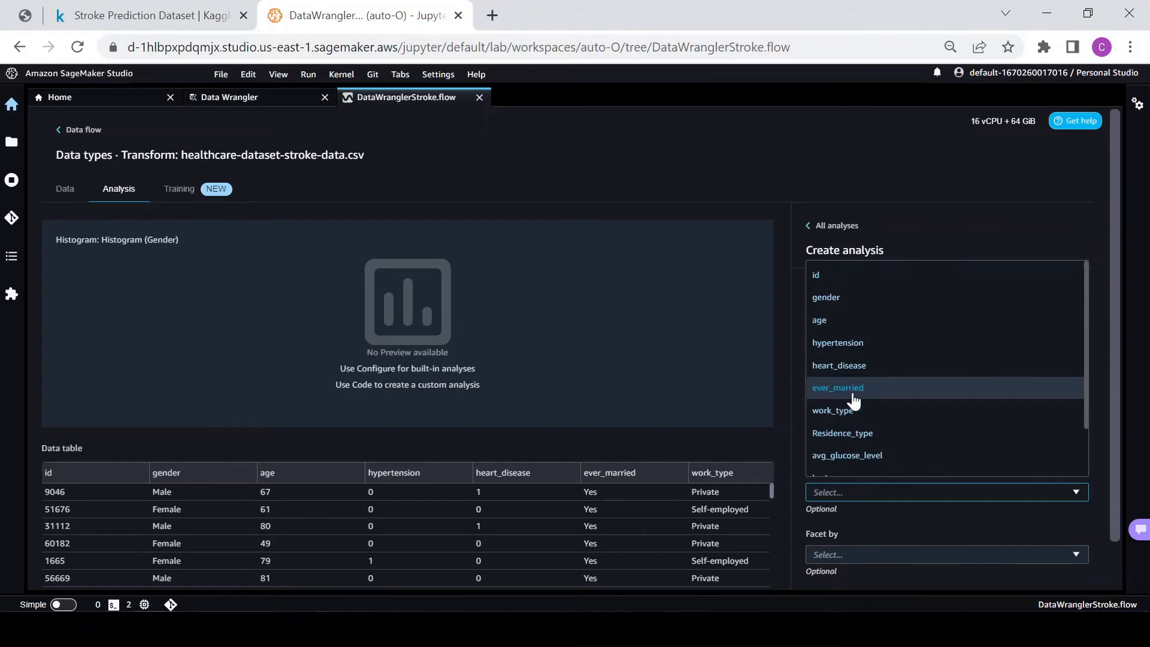
scroll(852, 398, "down", 1)
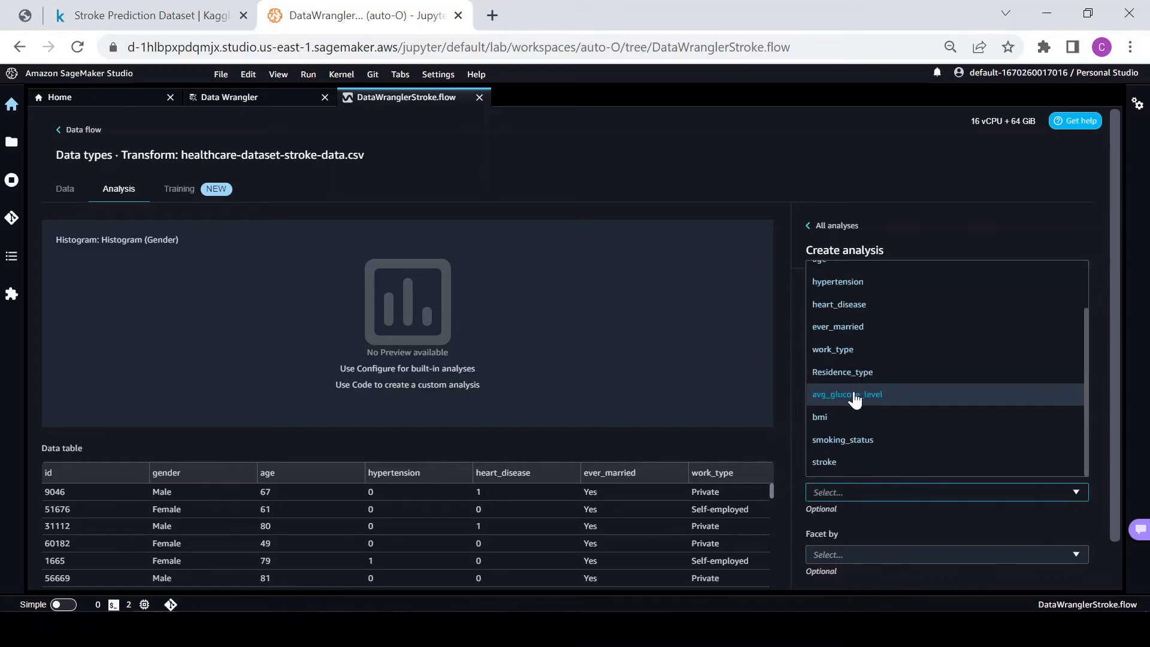
left_click(838, 464)
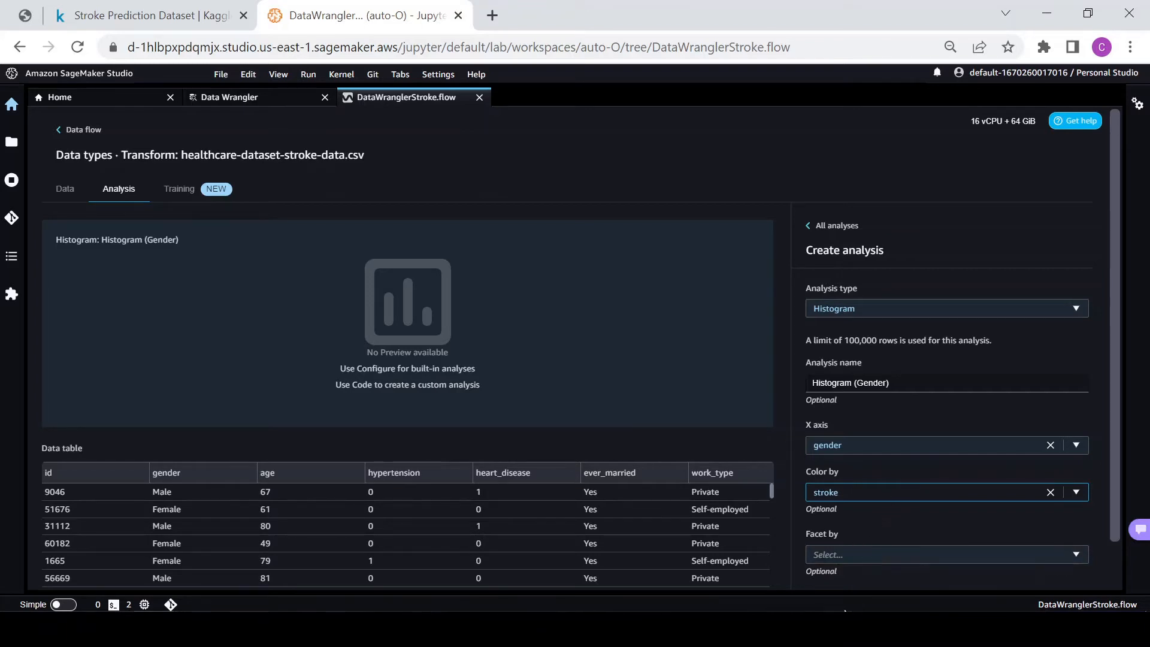
scroll(860, 559, "down", 1)
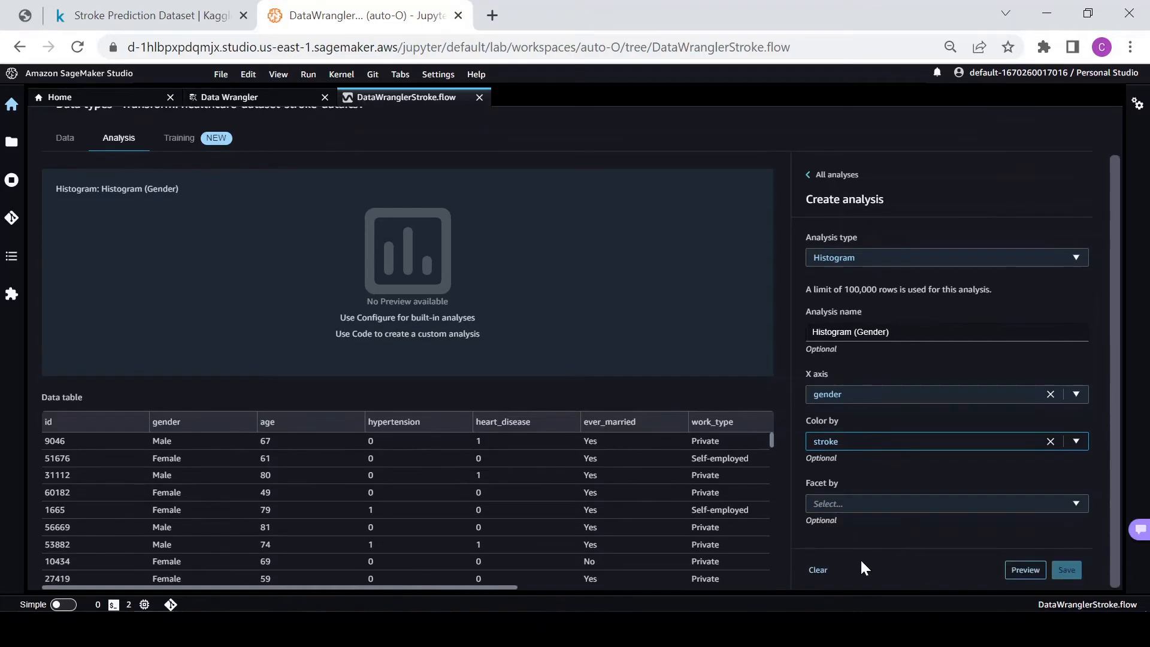
left_click(1020, 569)
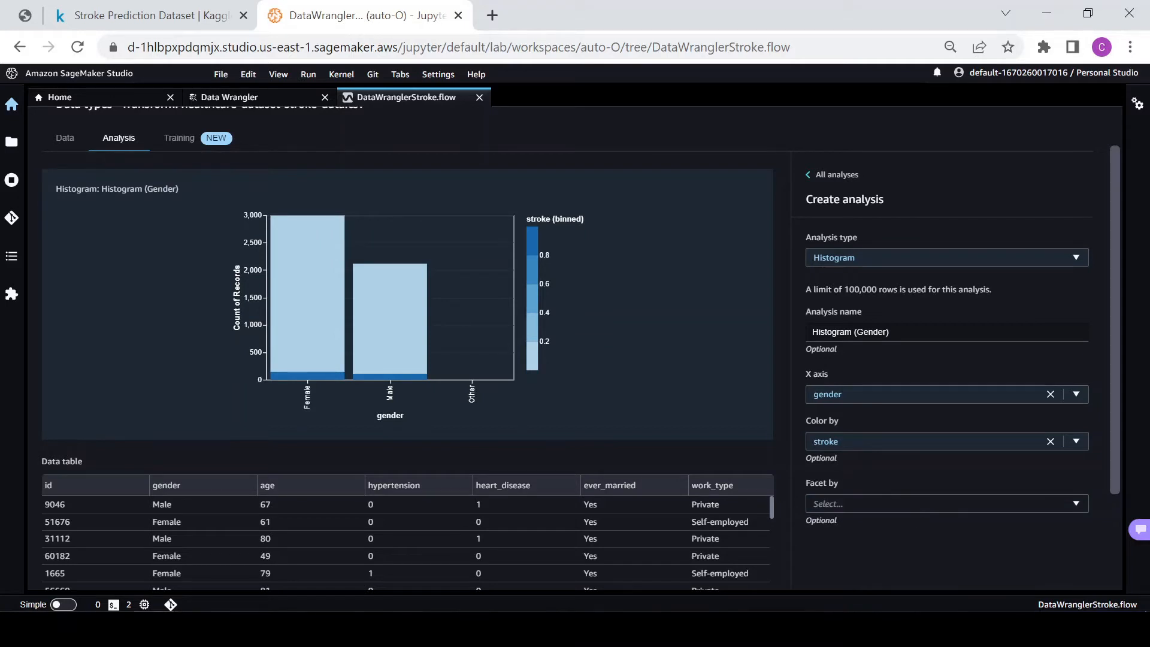
Facet the gender histogram by work_type and preview the faceted charts.
left_click(946, 503)
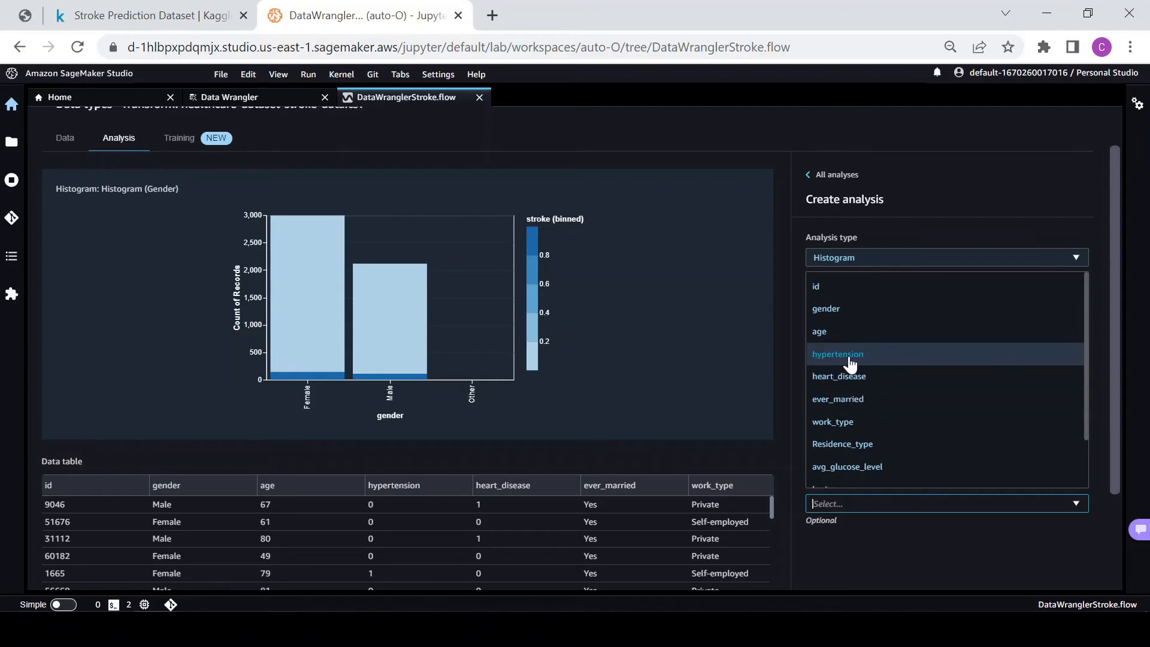
left_click(851, 426)
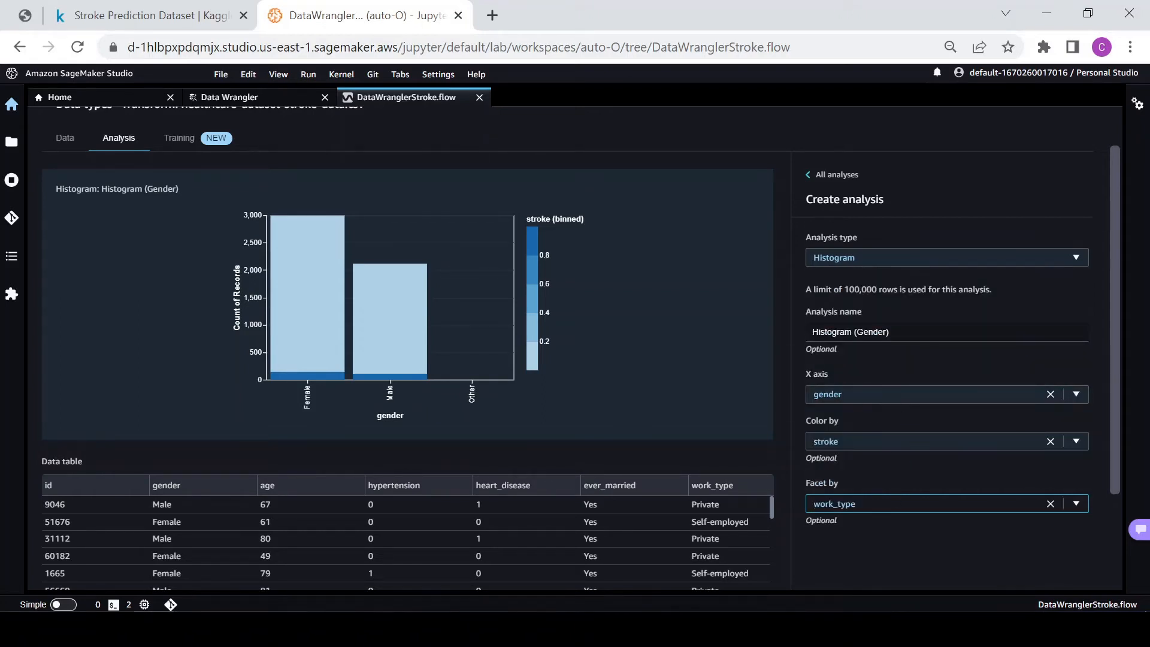
scroll(946, 561, "down", 3)
left_click(1023, 569)
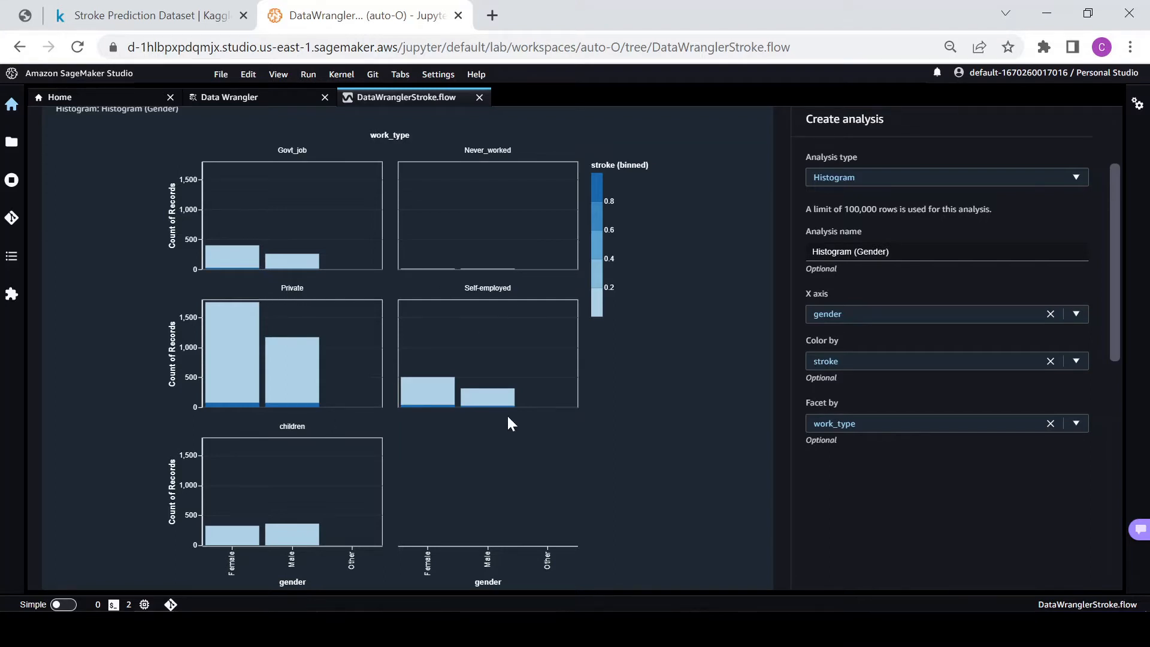
Save the Histogram (Gender) analysis after looking over its charts and return to the data flow.
scroll(635, 459, "down", 2)
scroll(637, 455, "up", 2)
scroll(893, 499, "down", 10)
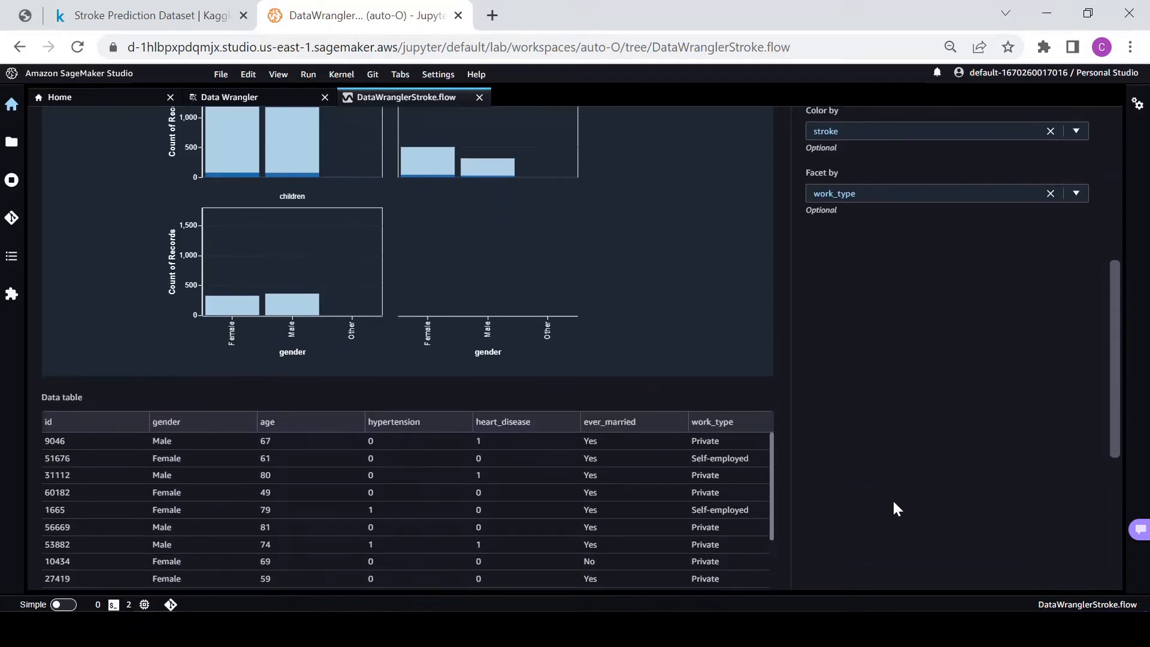
left_click(1067, 570)
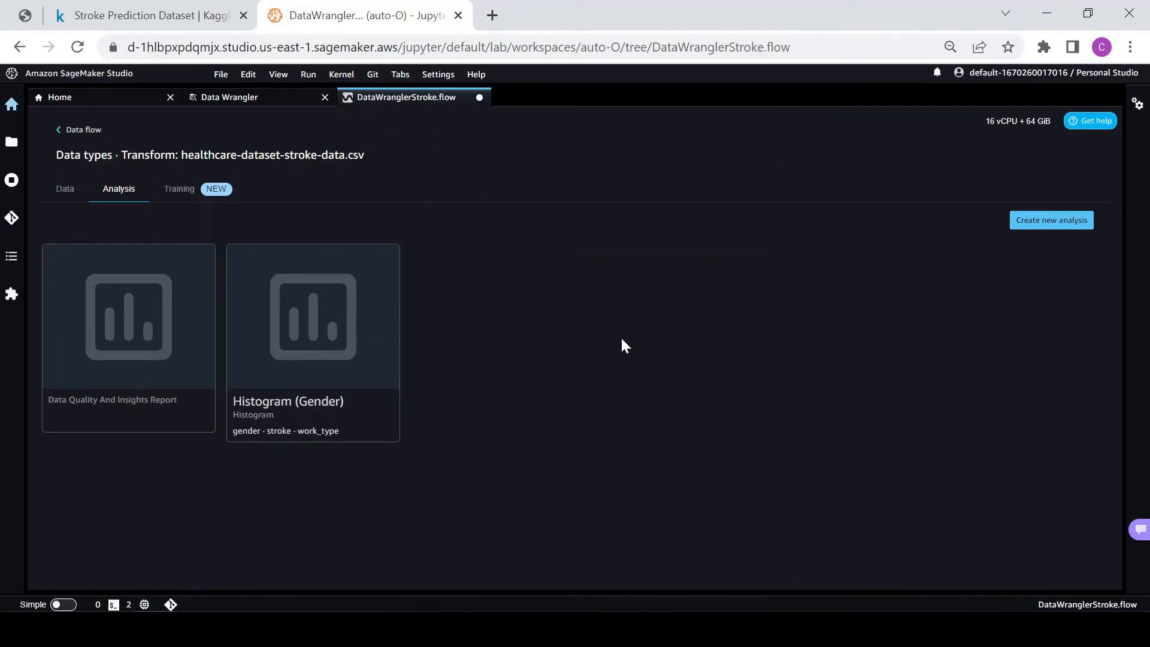
left_click(78, 132)
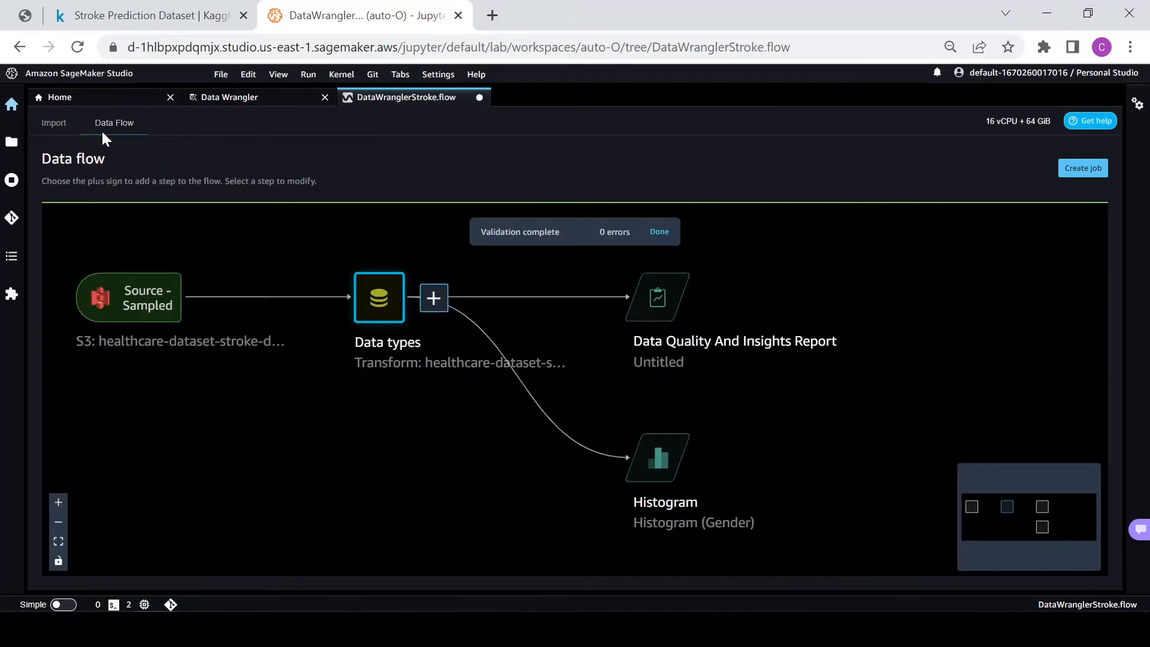
mouse_move(676, 470)
Add another Histogram analysis to the Data types node, named Histogram (Age), with age as the X axis.
left_click(434, 297)
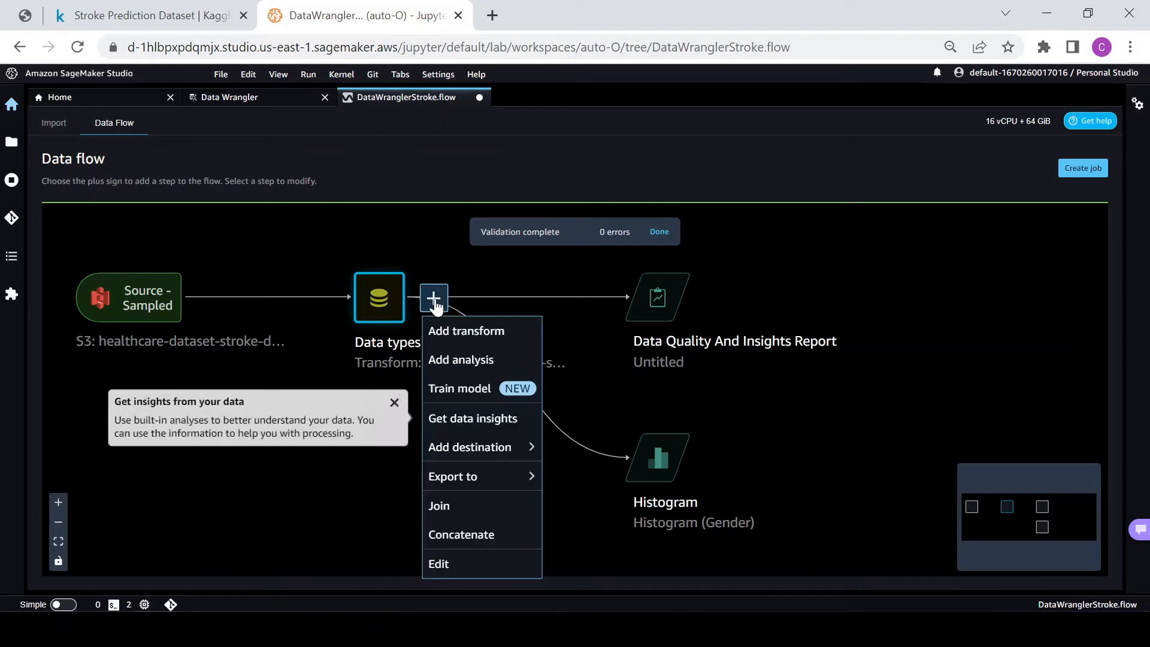
left_click(451, 360)
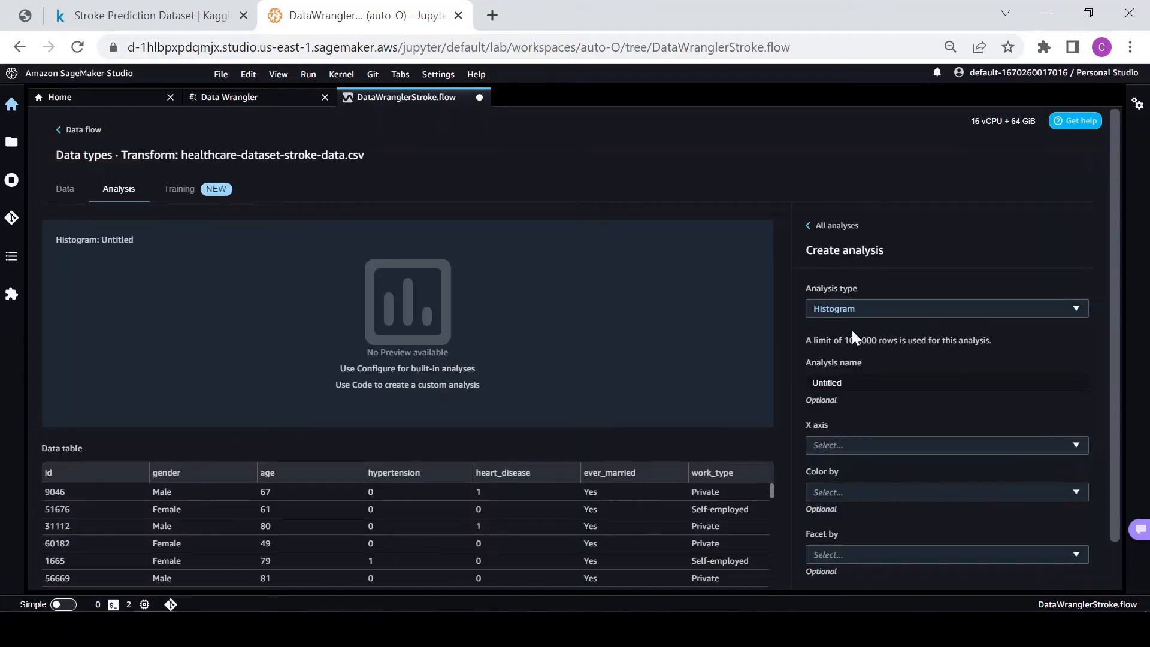
scroll(583, 494, "down", 1)
scroll(281, 517, "up", 1)
scroll(801, 413, "down", 1)
left_click_drag(846, 332, 745, 301)
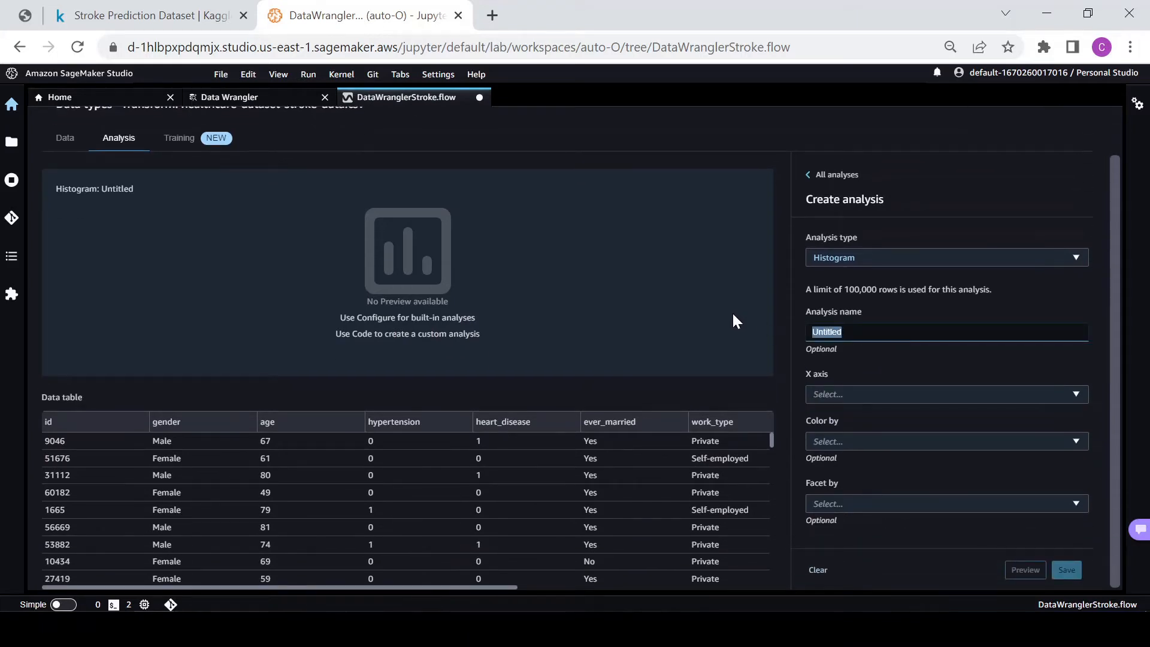
type("Histogram (")
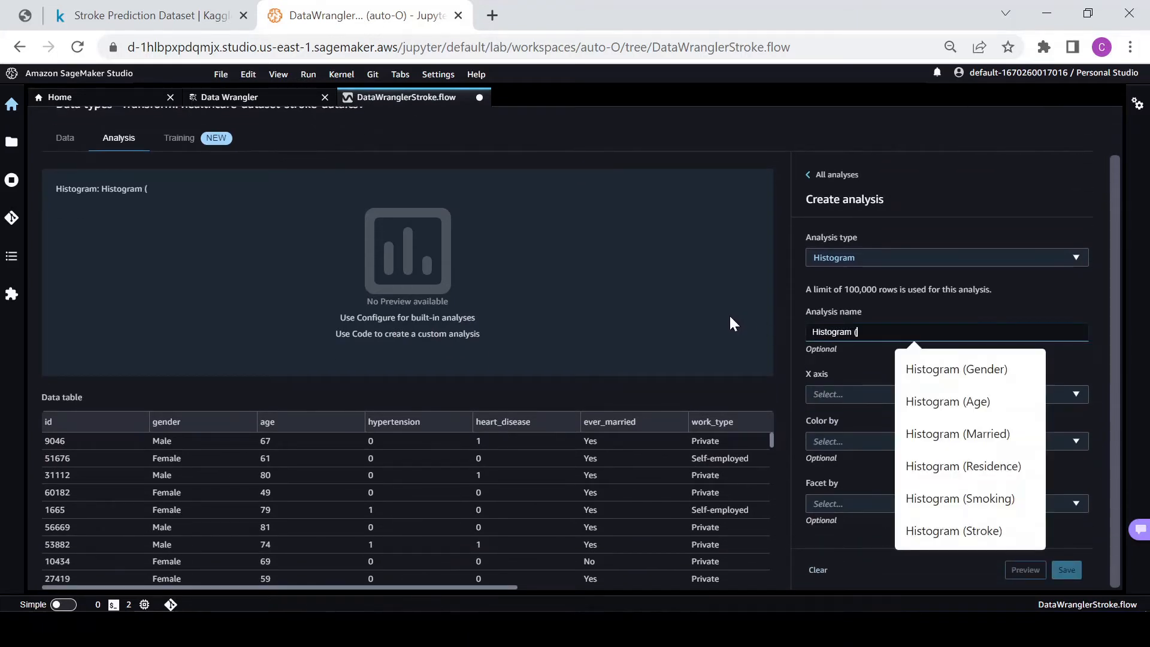
type("Age)")
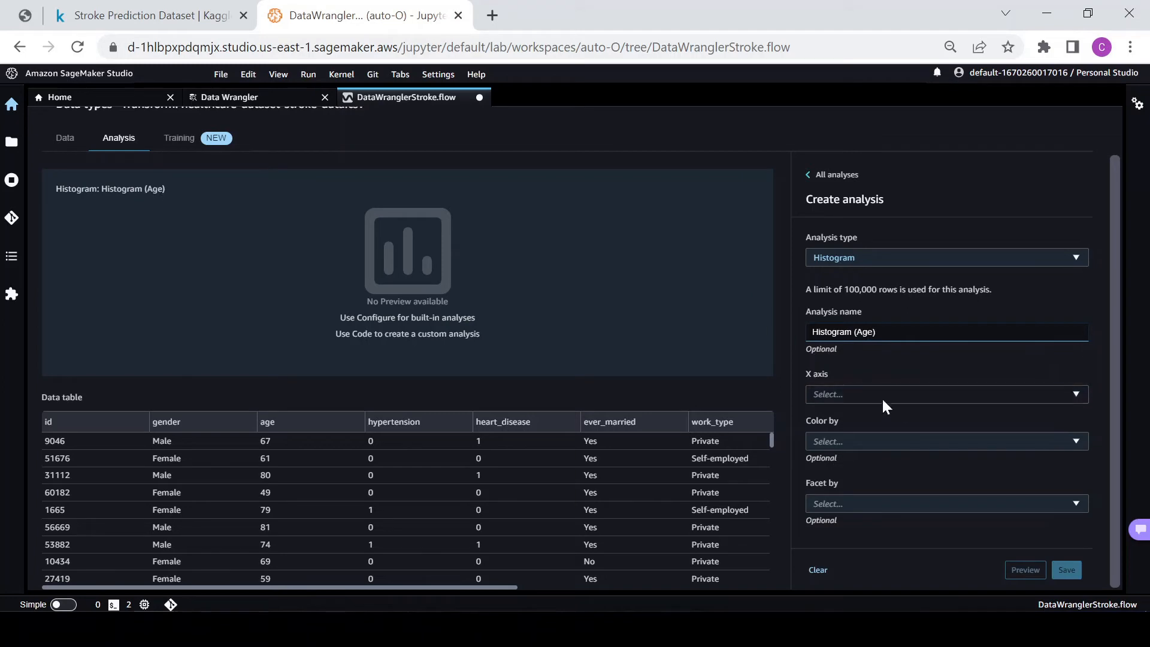
left_click(868, 394)
left_click(836, 219)
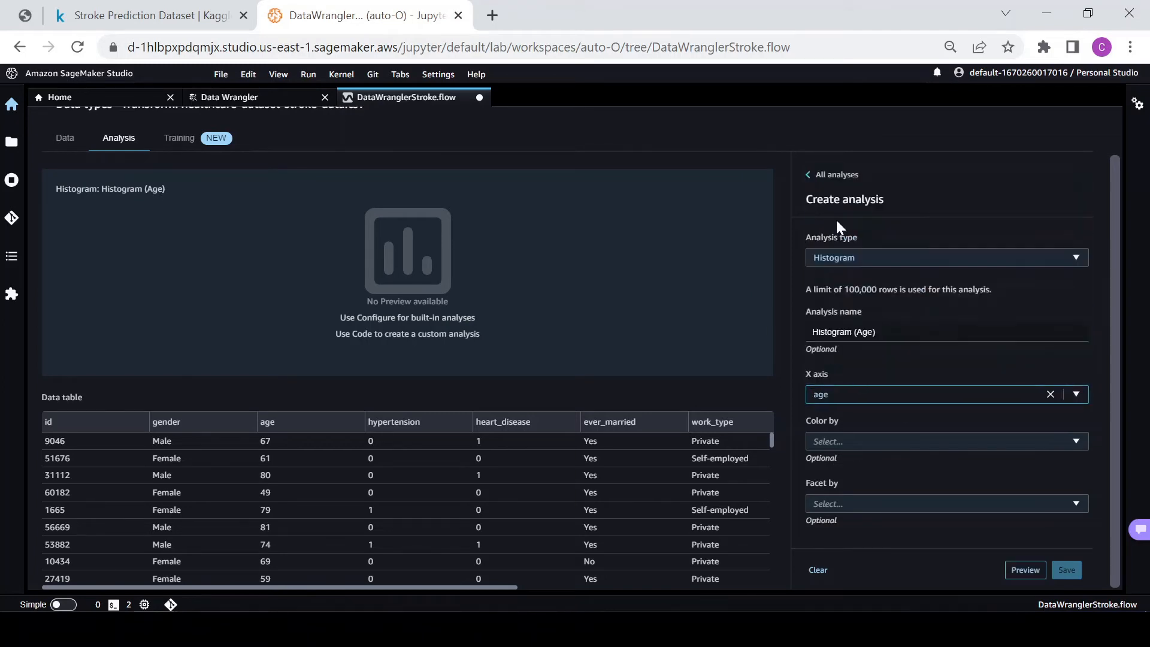
Color the age histogram by stroke and preview the chart.
left_click(868, 441)
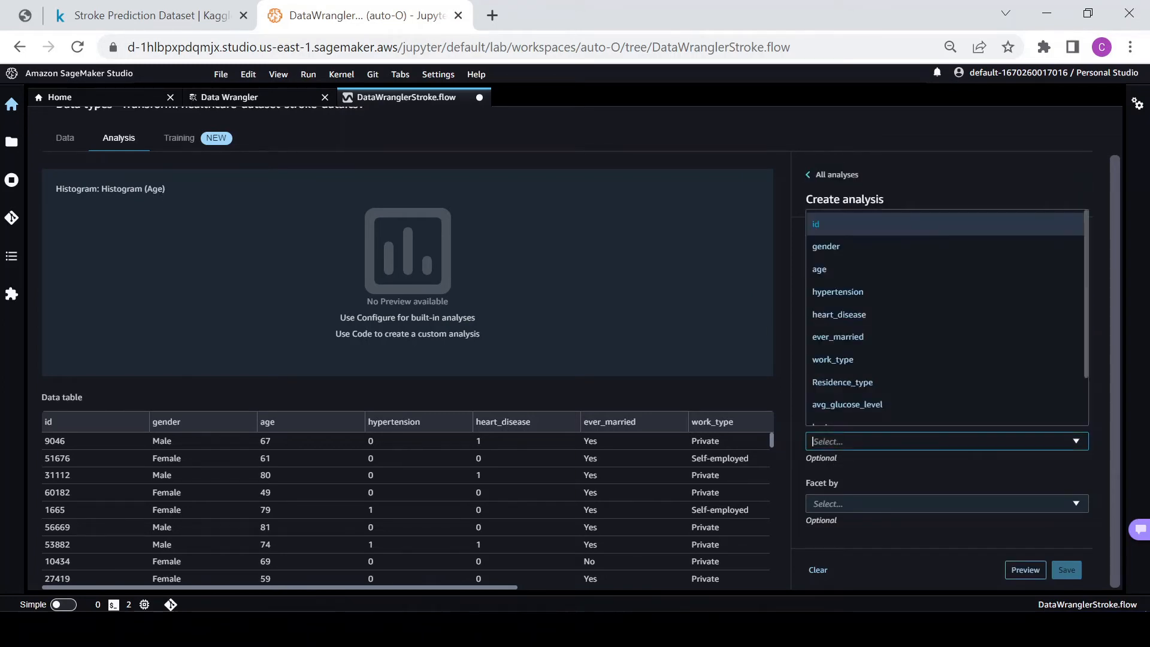
scroll(857, 415, "down", 3)
left_click(840, 413)
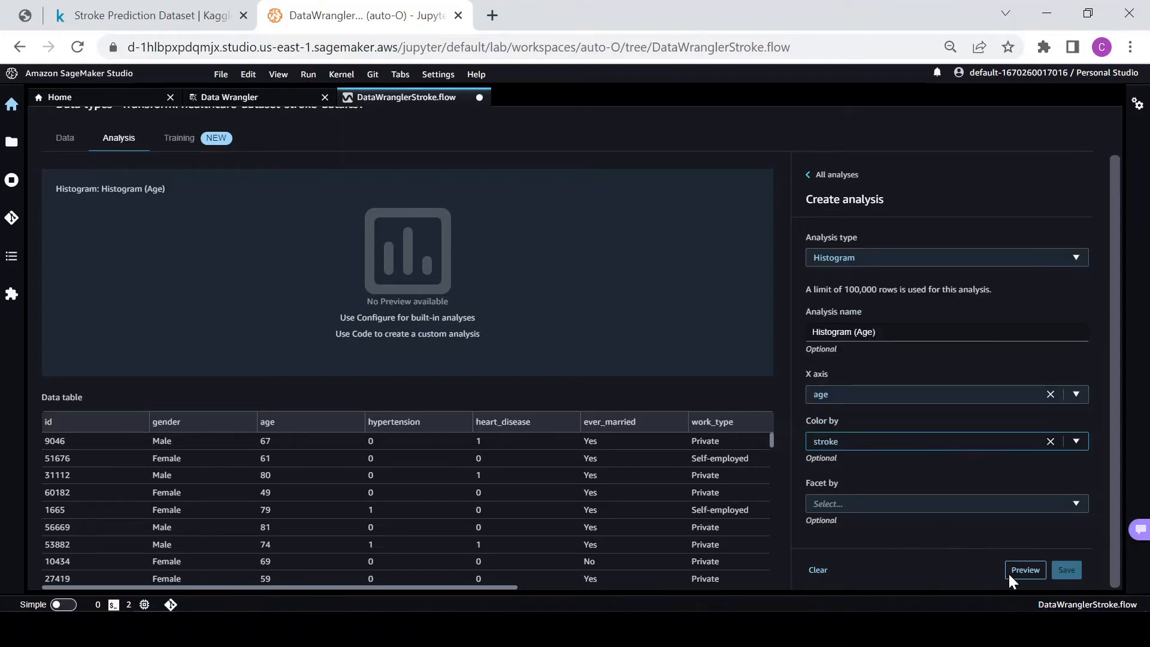
left_click(1023, 567)
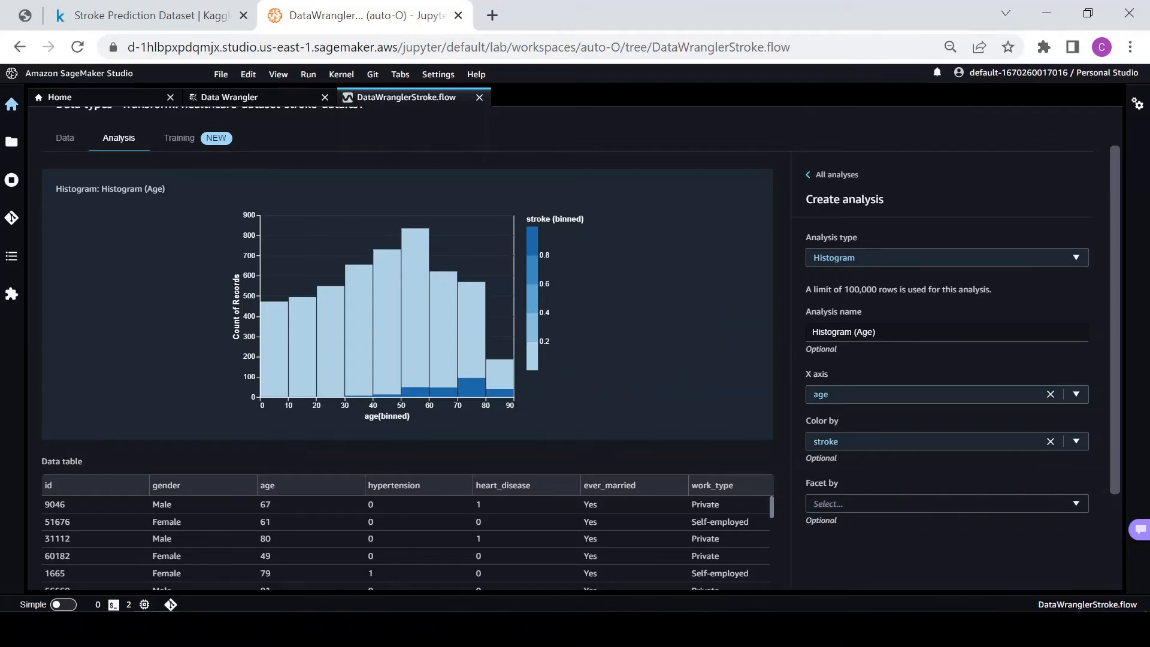
Facet the age histogram by heart_disease and preview the faceted charts.
left_click(898, 503)
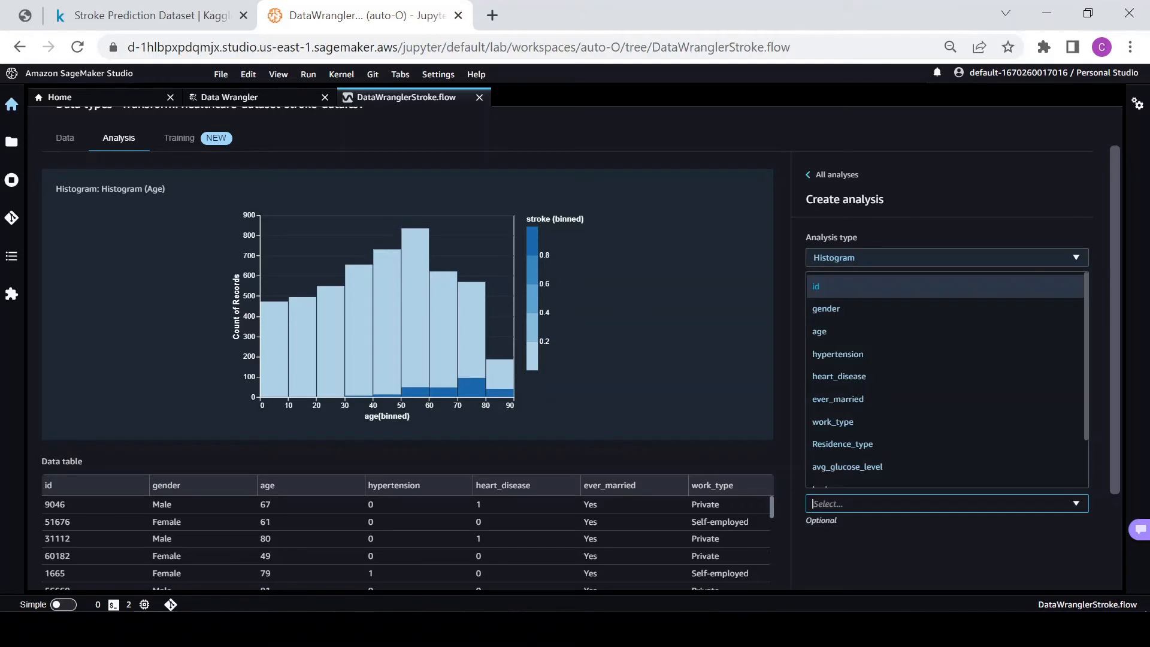
left_click(845, 379)
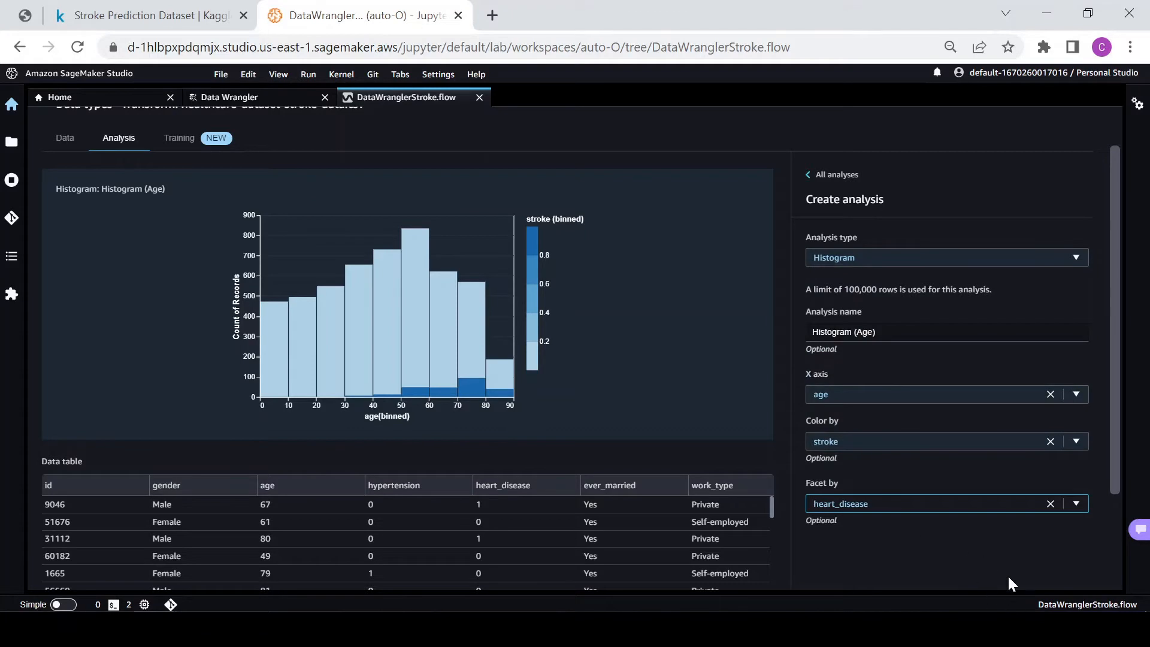
scroll(968, 559, "down", 3)
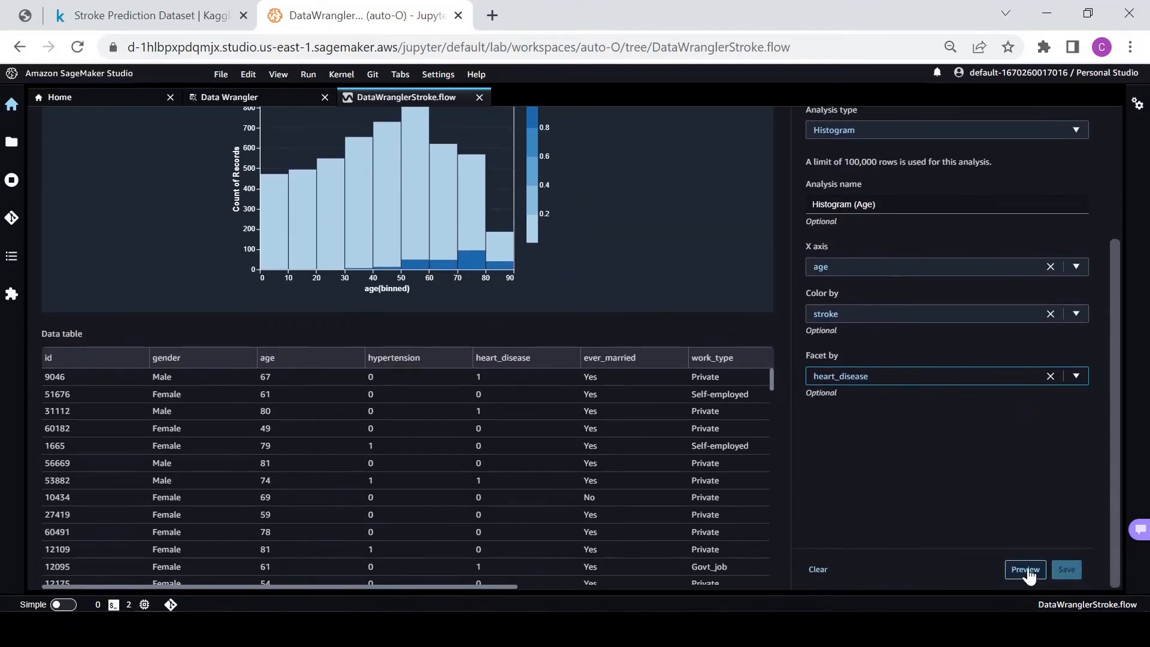
left_click(1026, 570)
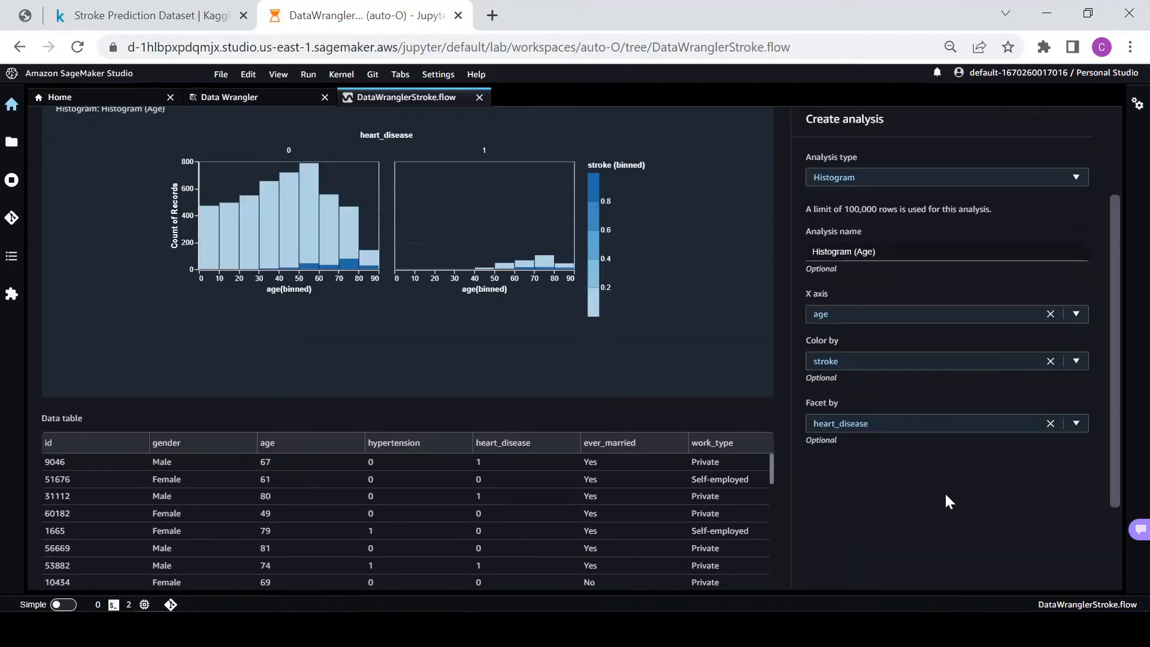
scroll(872, 373, "up", 2)
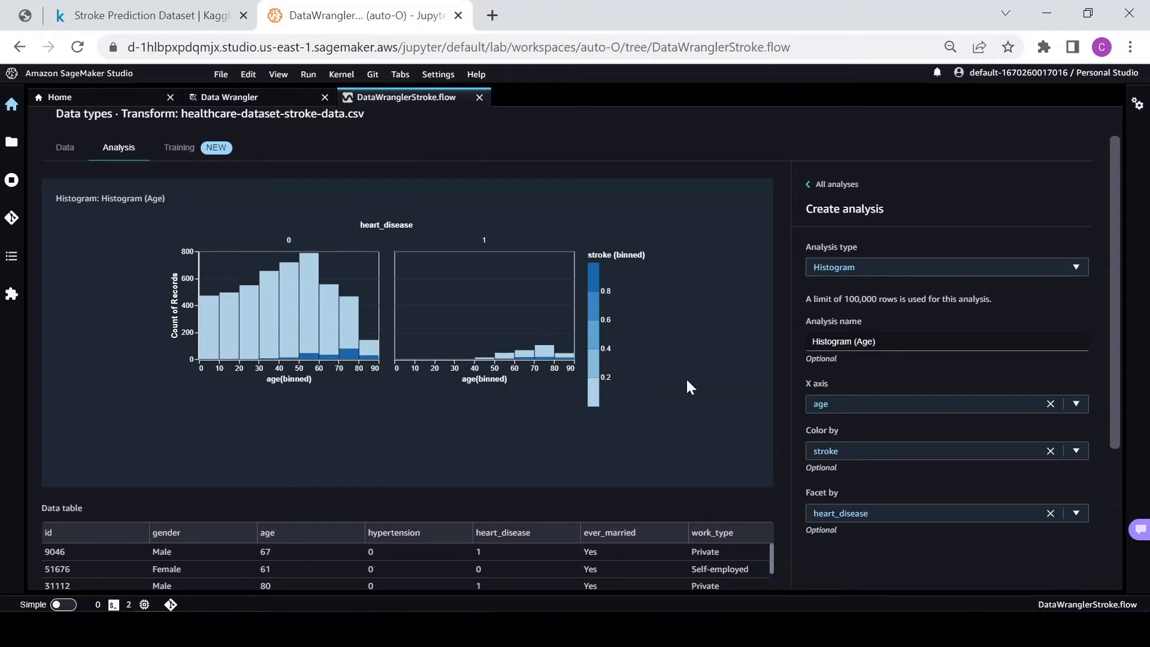
Save the Histogram (Age) analysis and return to the data flow.
scroll(895, 537, "down", 4)
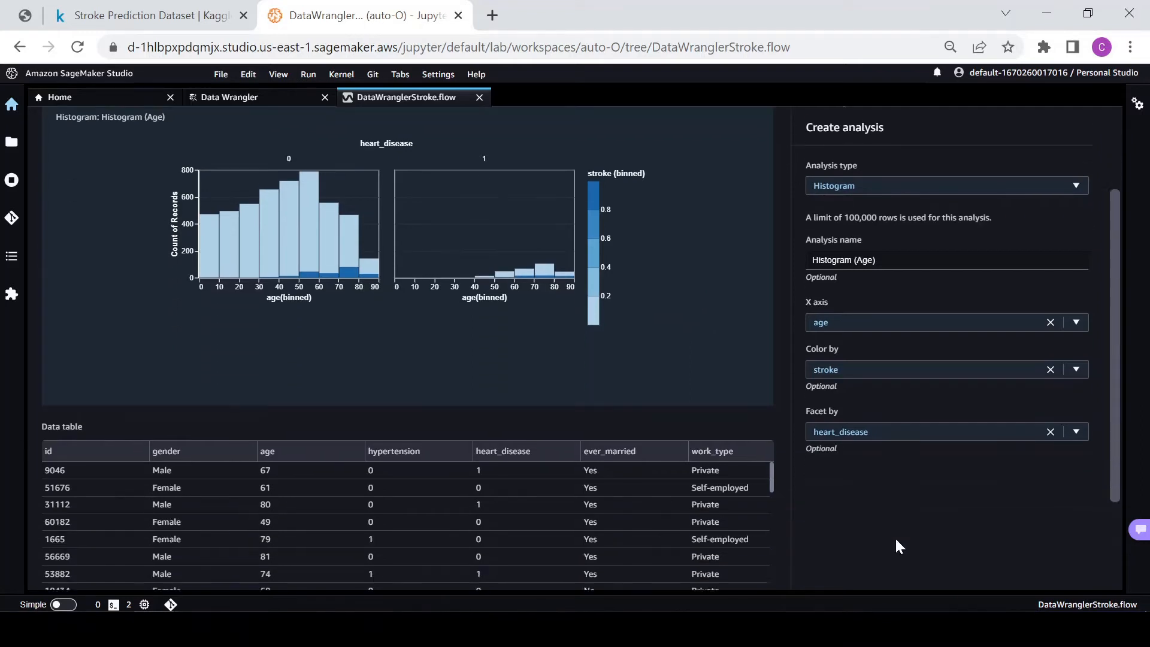
left_click(1067, 570)
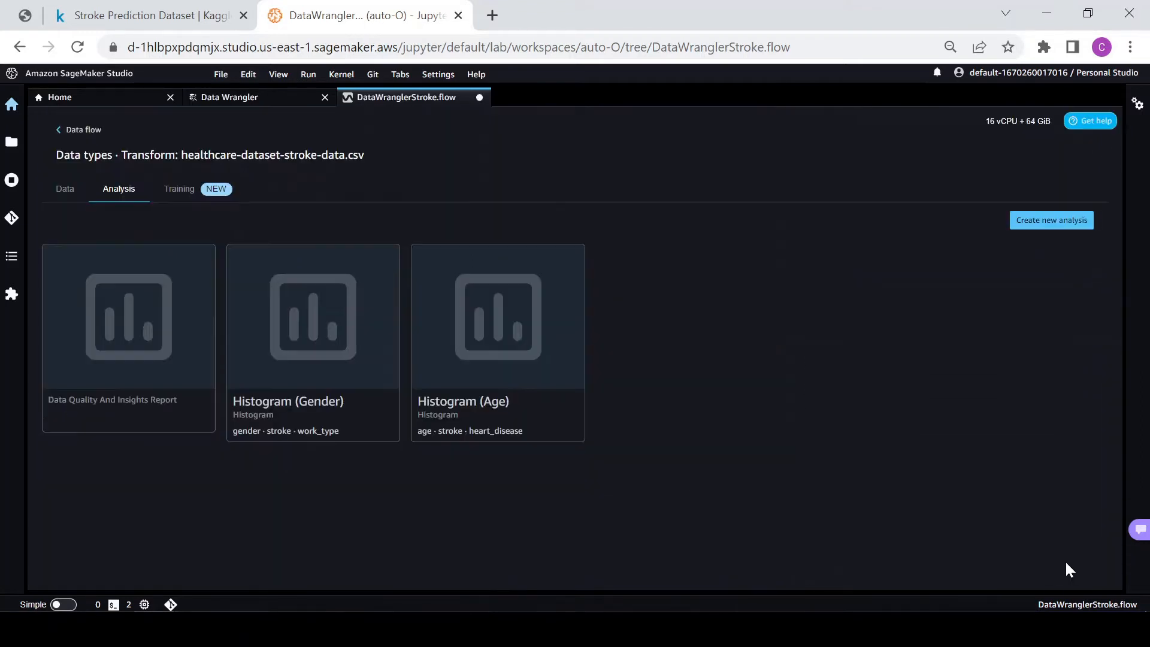
left_click(74, 129)
Add another analysis to the Data types node and set its type to Feature Correlation.
scroll(759, 433, "down", 3)
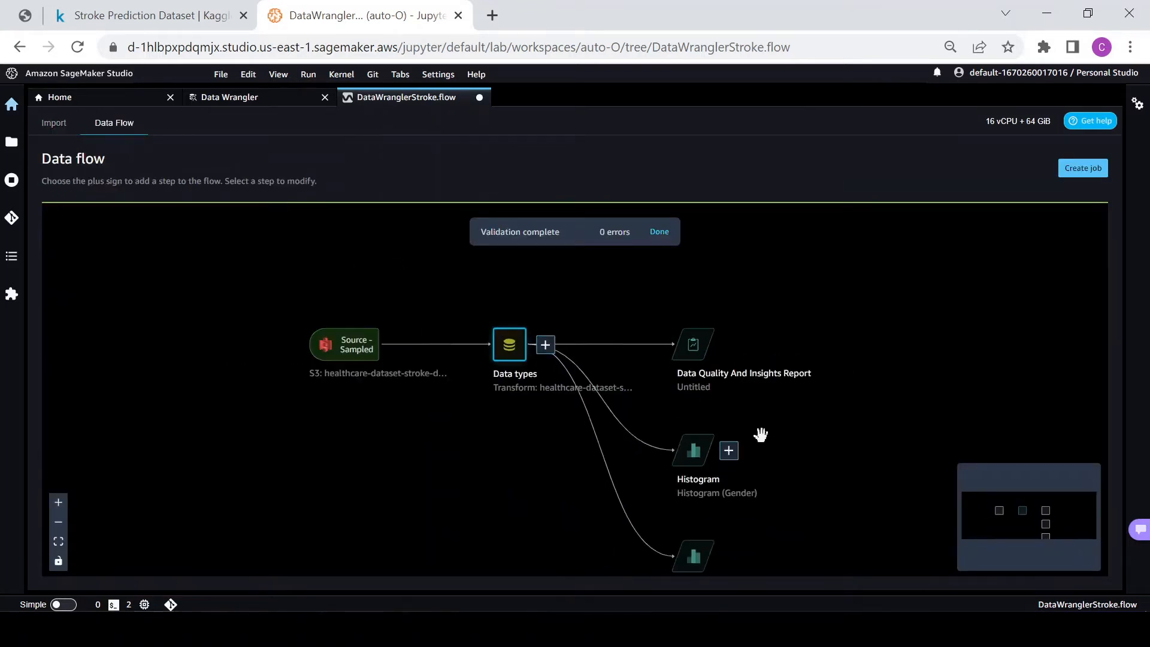
left_click_drag(822, 487, 563, 408)
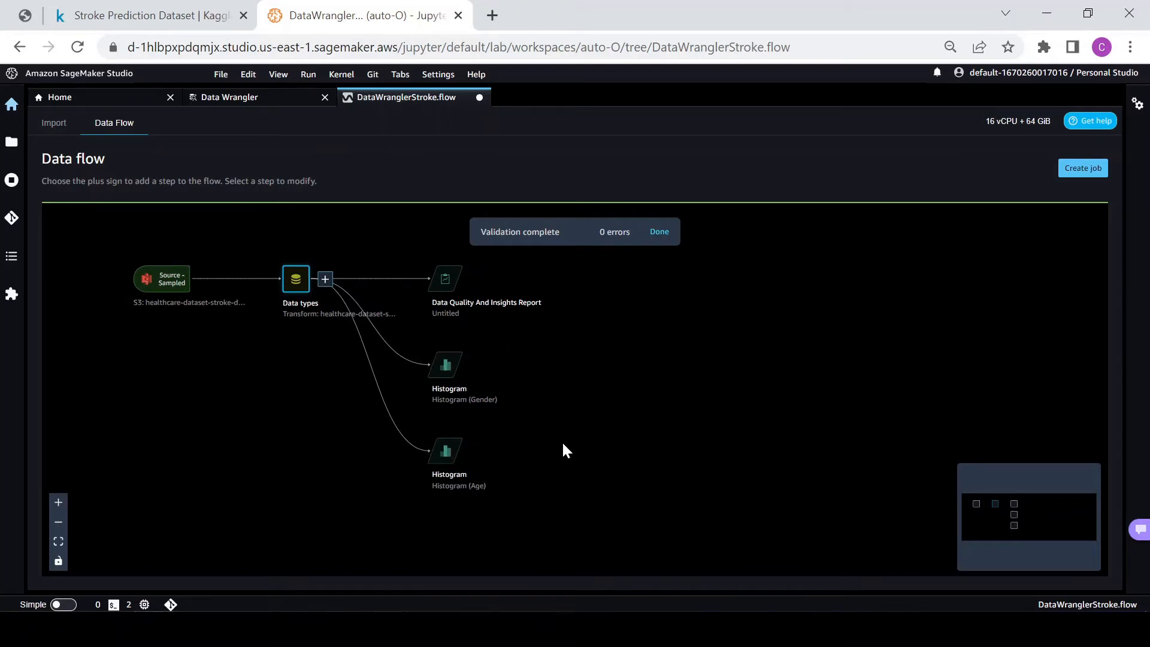
left_click(324, 279)
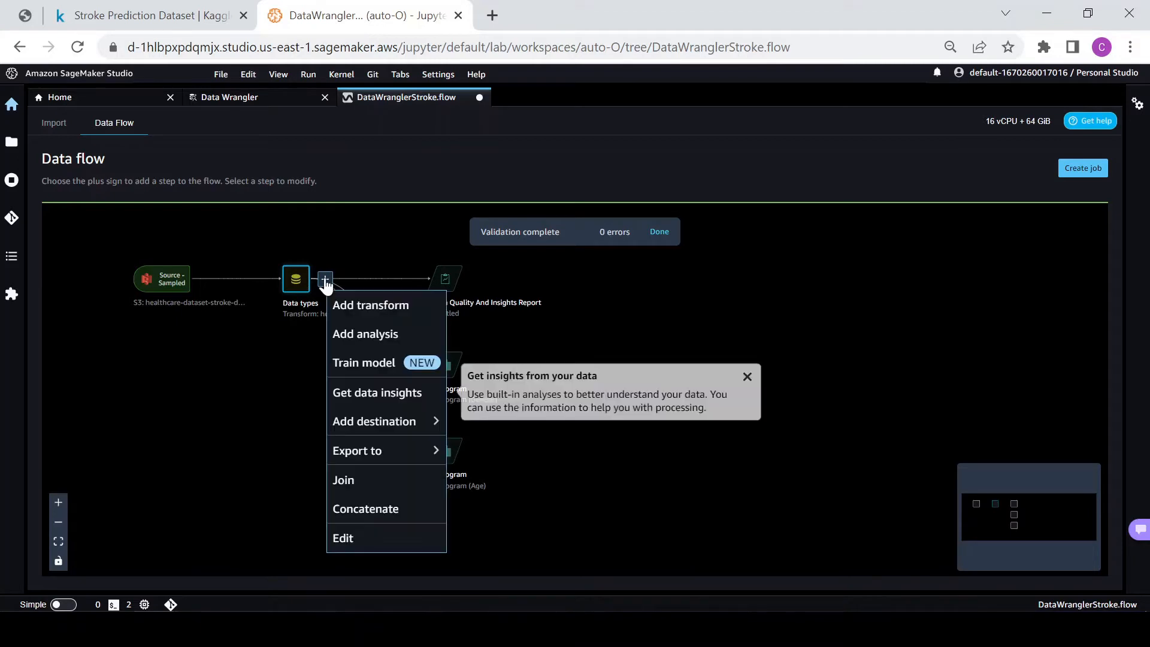
left_click(364, 334)
left_click(896, 309)
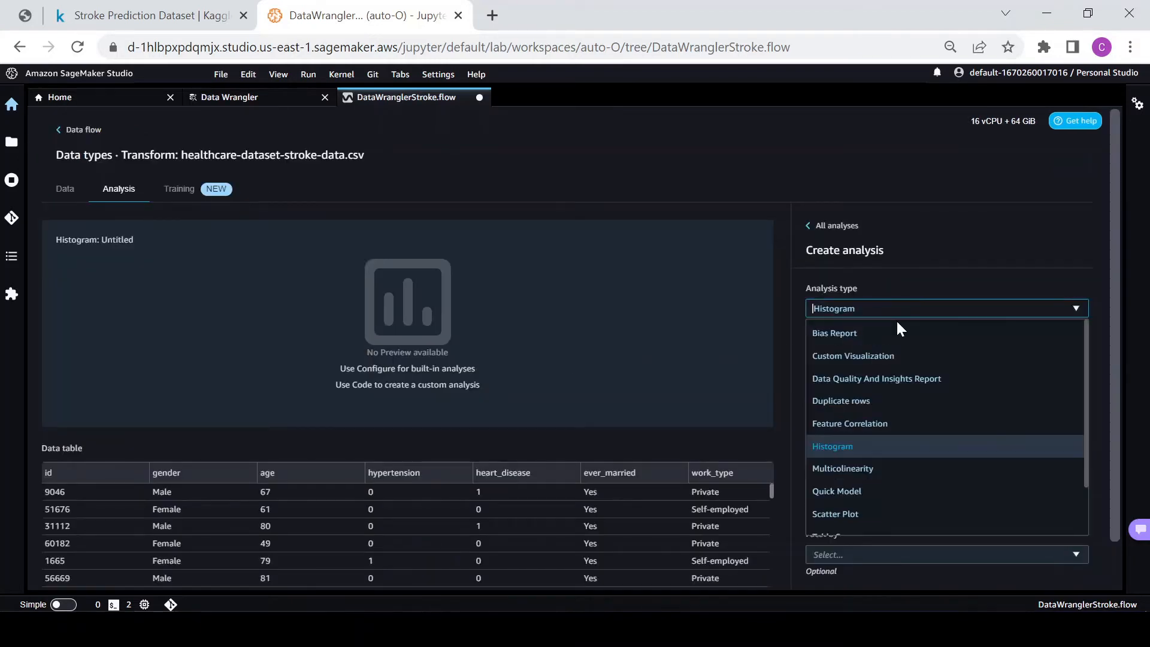
left_click(868, 424)
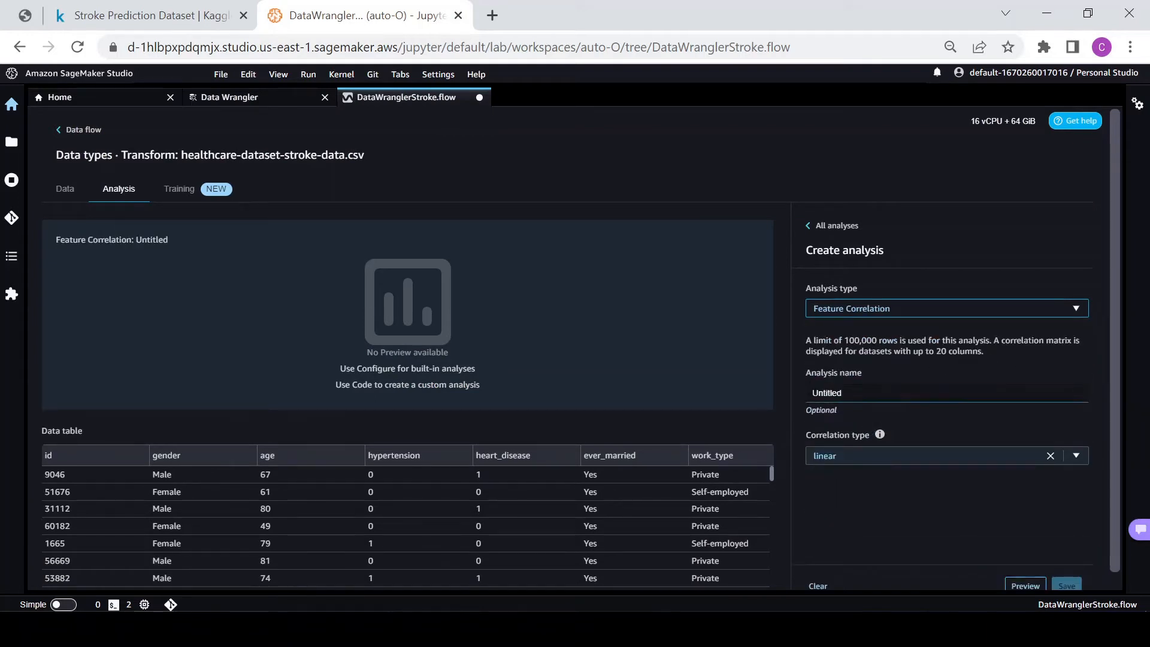
Name the analysis Feature Correlation and preview it with the linear correlation type.
key("Tab")
type("Feat")
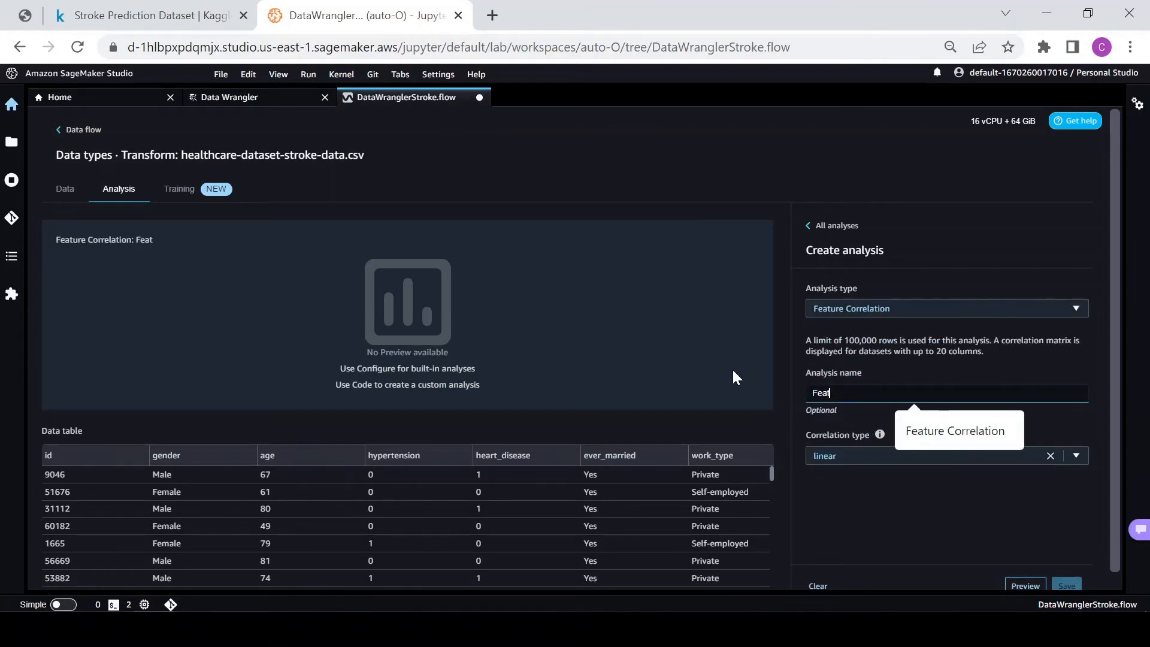
type("ure Correlation")
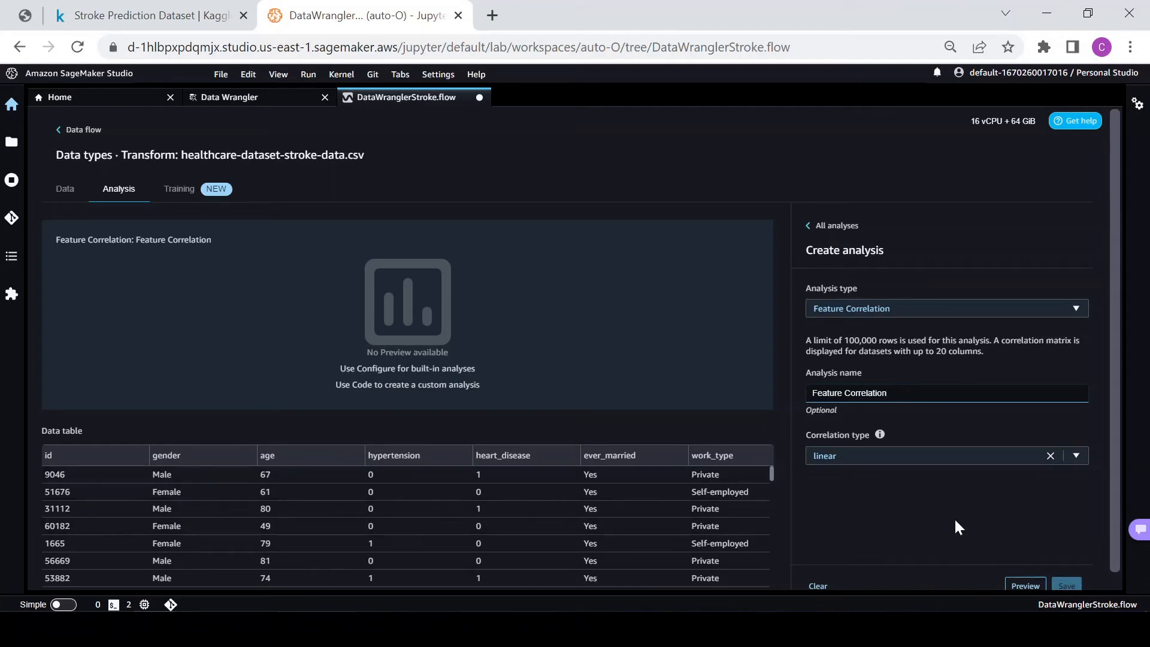
left_click(1024, 585)
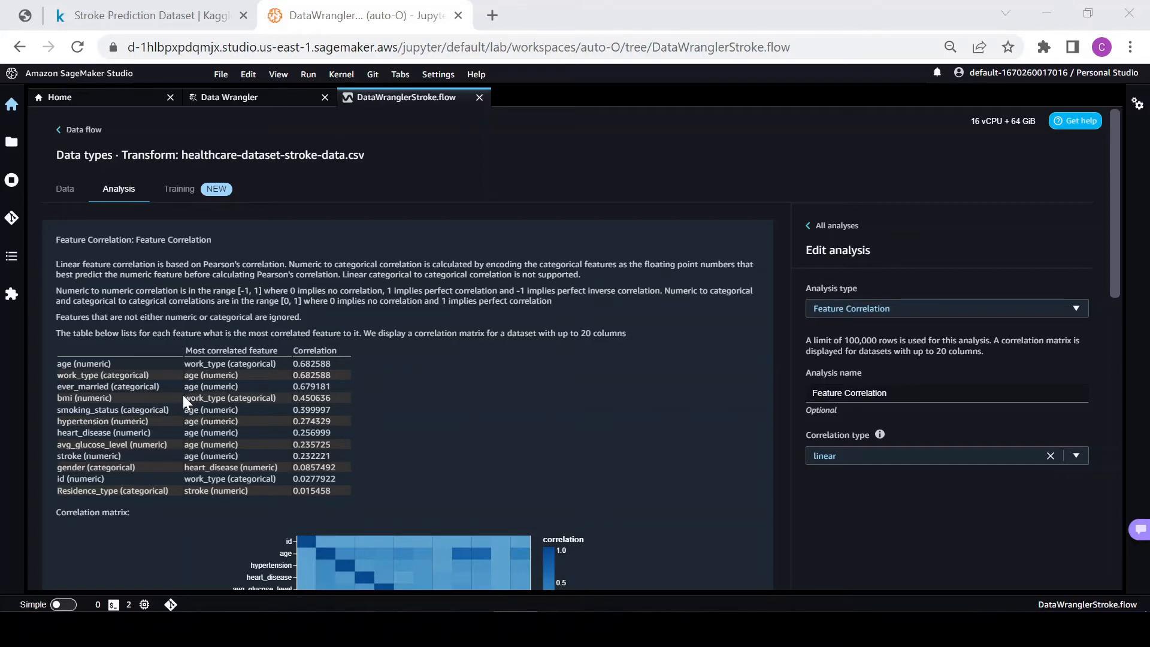
Examine the feature correlation table and matrix, including how stroke relates to the other features, and return to the data flow.
scroll(275, 459, "down", 5)
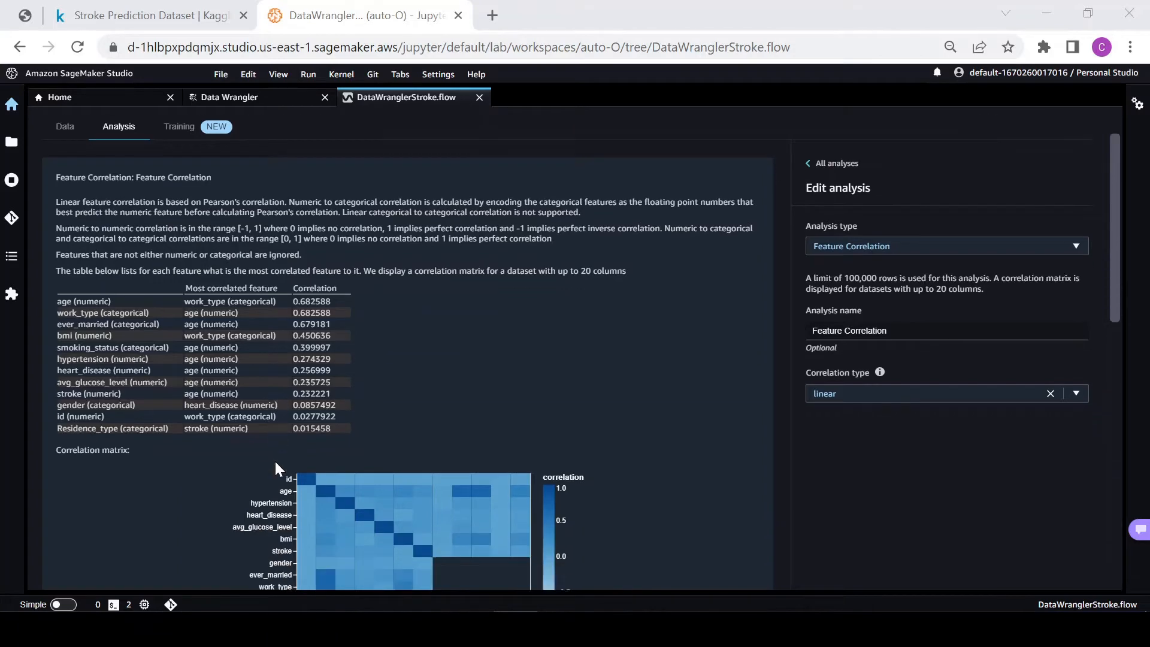
scroll(135, 312, "up", 2)
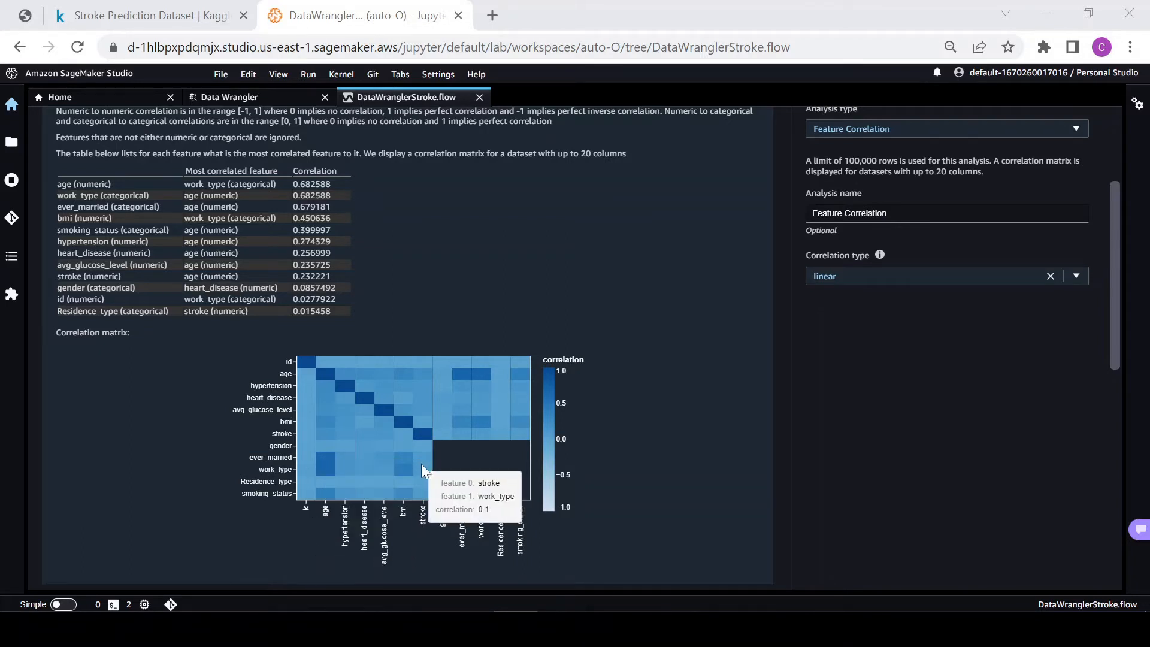
mouse_move(412, 467)
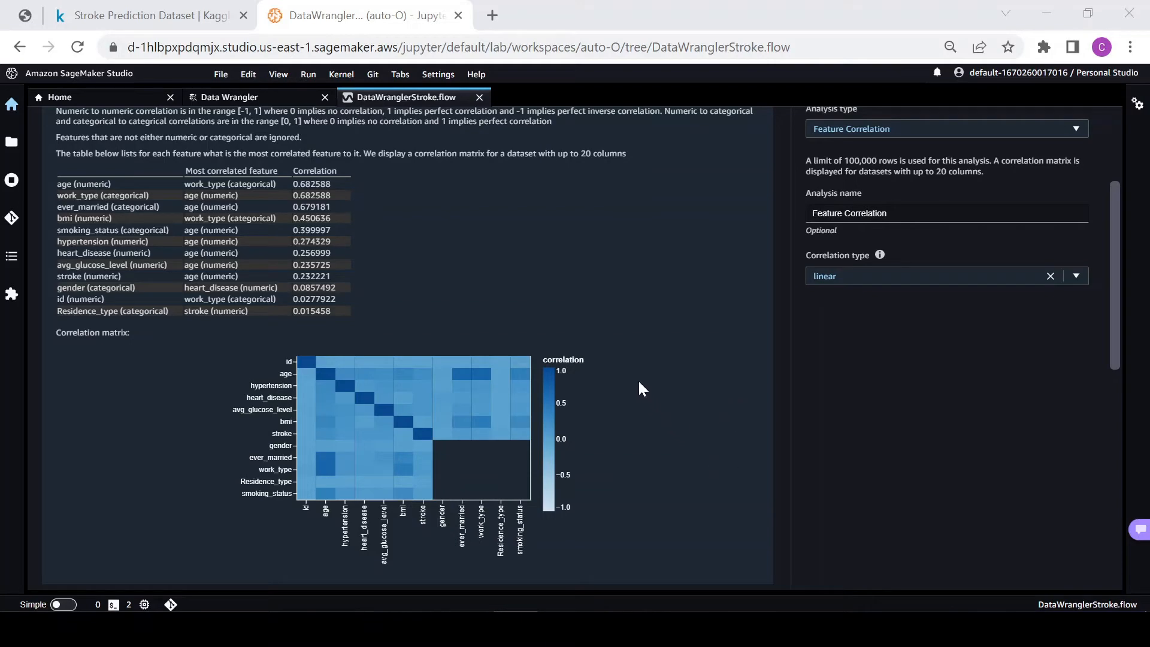
scroll(916, 505, "down", 15)
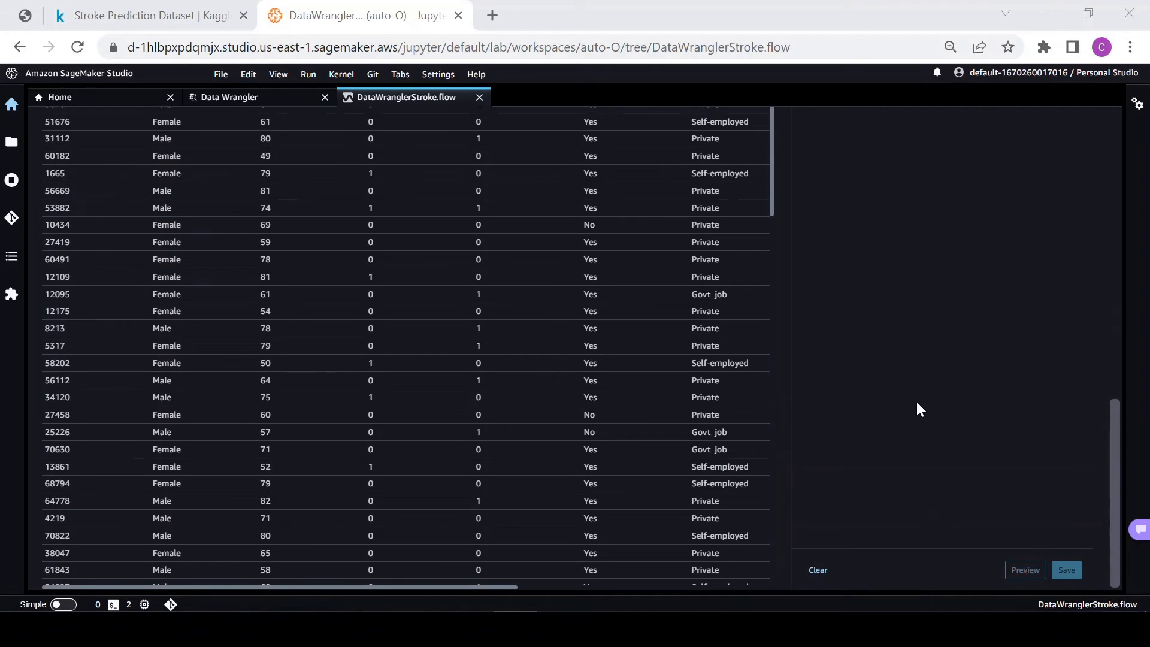
scroll(937, 380, "up", 10)
scroll(948, 405, "down", 10)
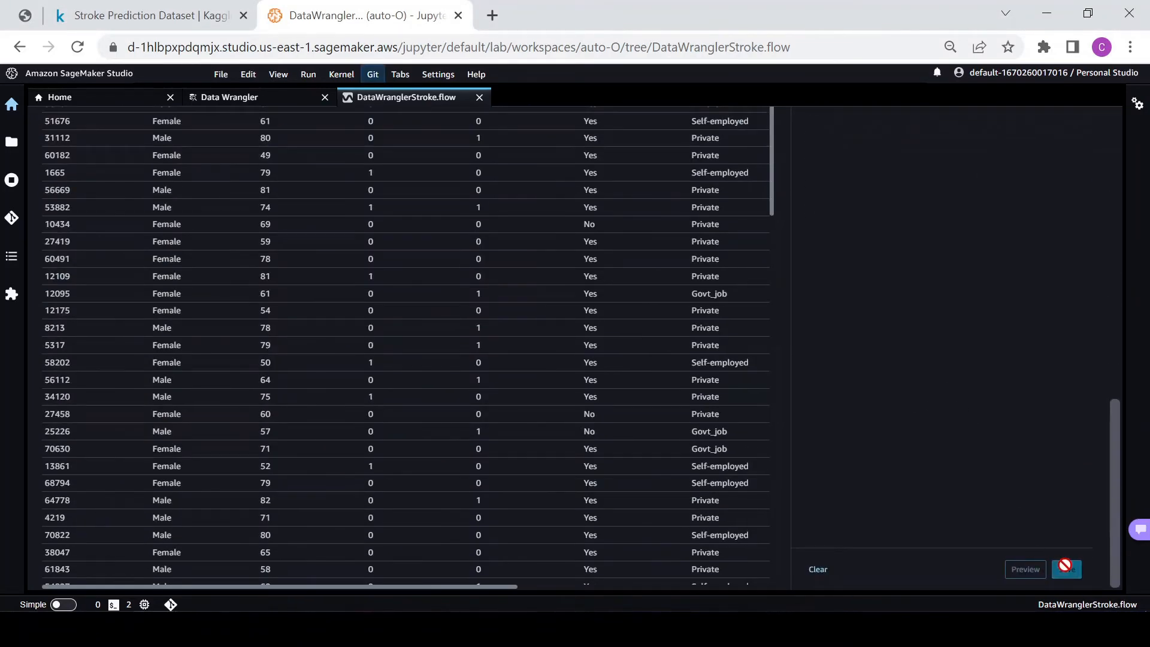
scroll(925, 357, "up", 15)
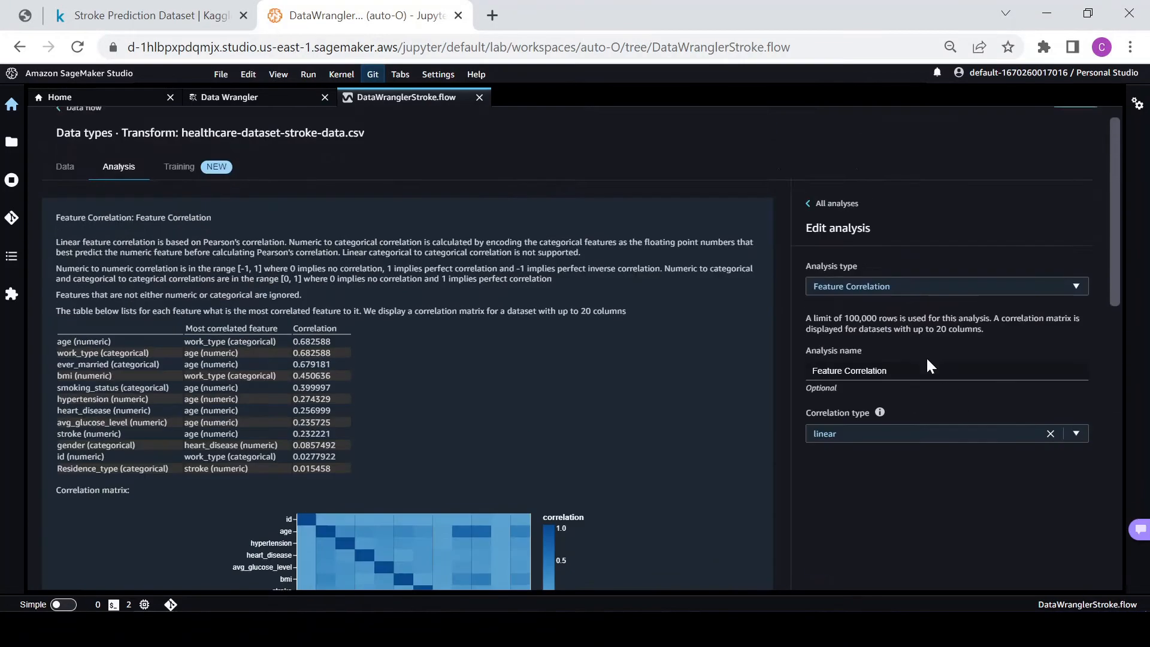
scroll(925, 357, "up", 1)
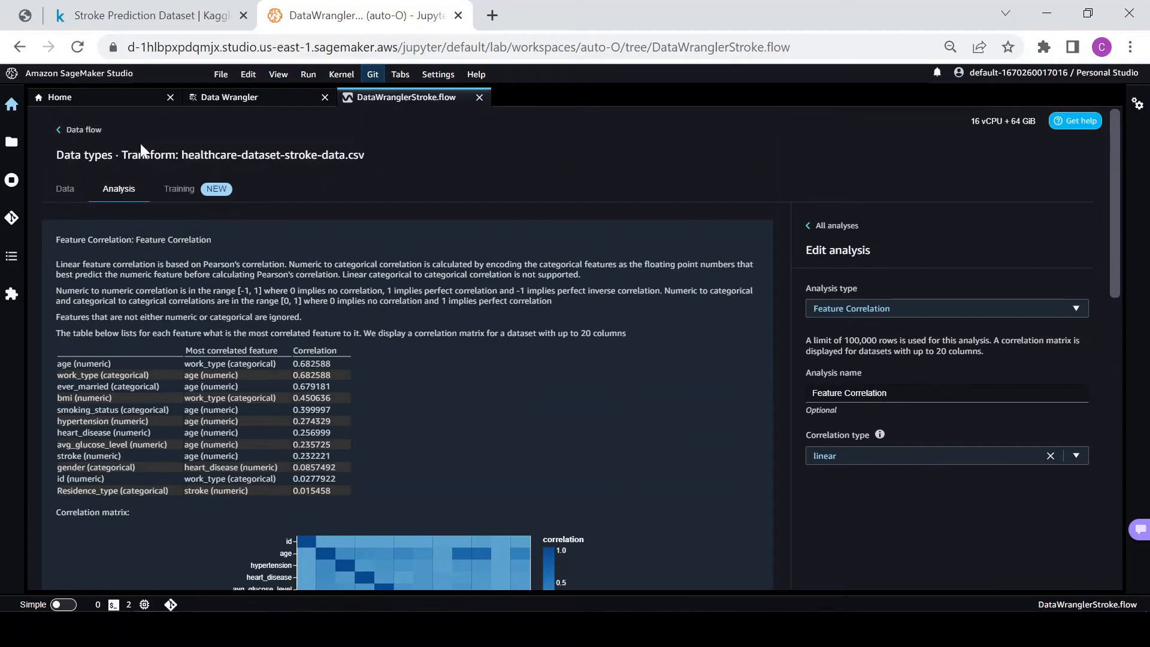
left_click(82, 129)
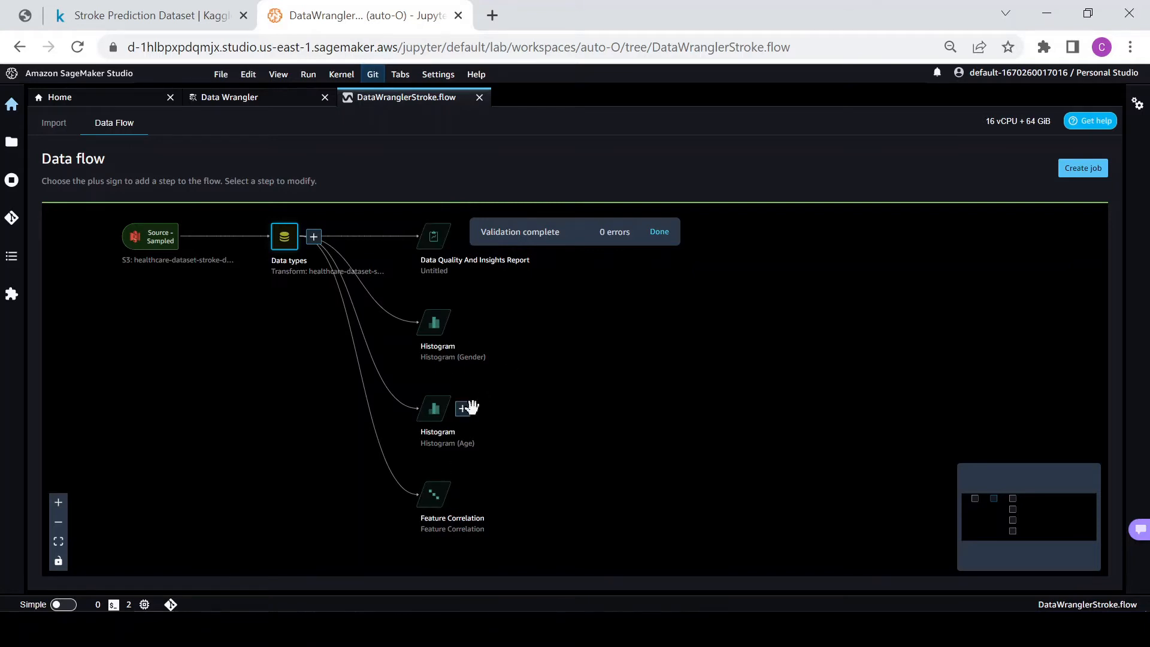
Add a custom transform named Age Bining to the Data types node, using Python (Pandas).
left_click(314, 237)
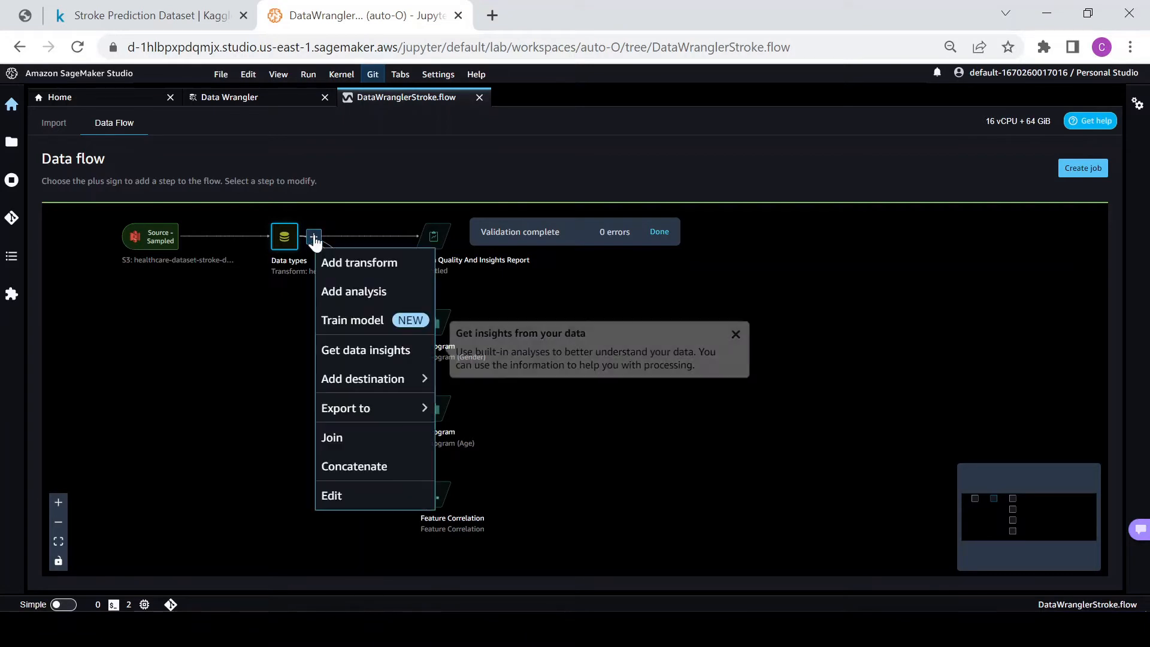
left_click(349, 265)
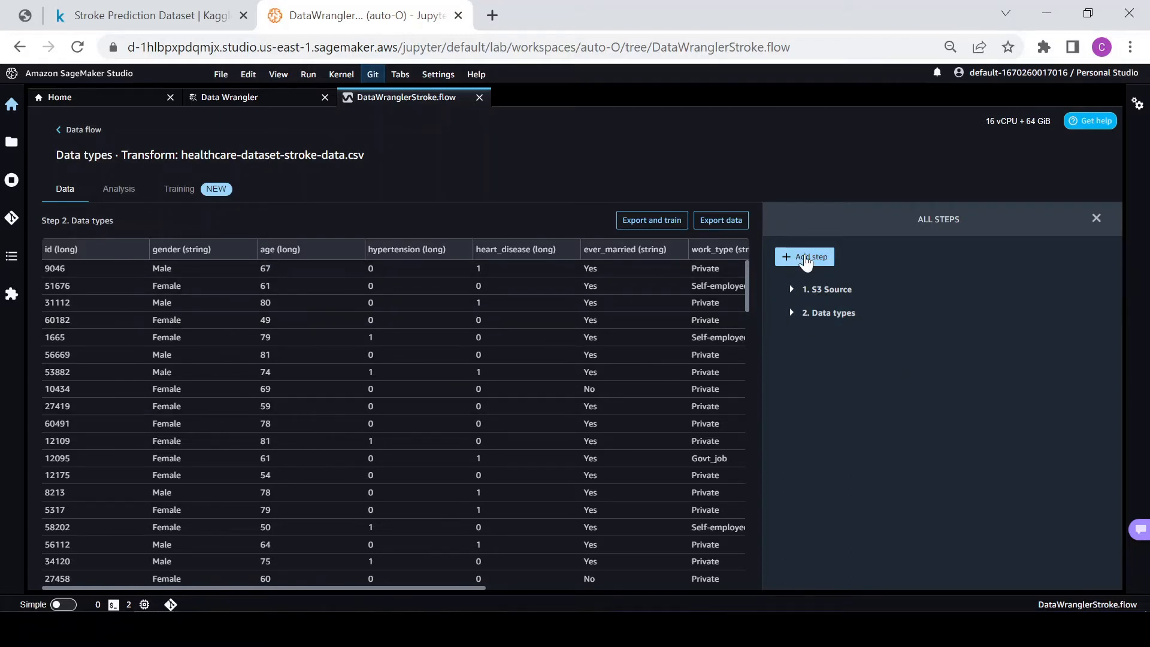
left_click(816, 258)
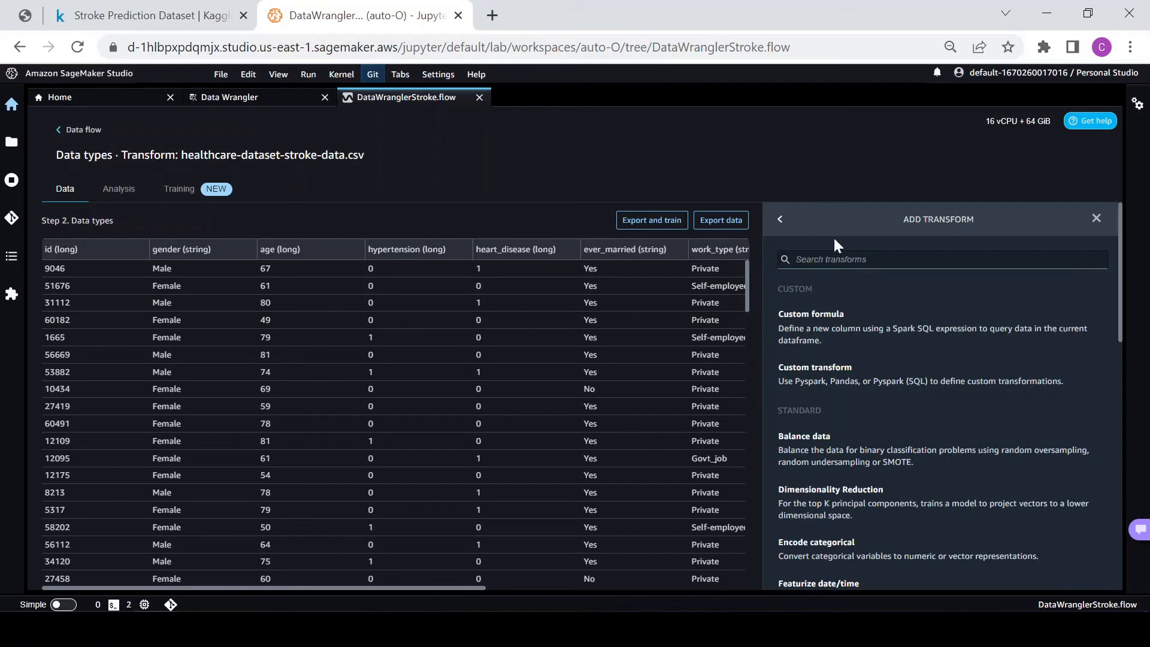
left_click(827, 378)
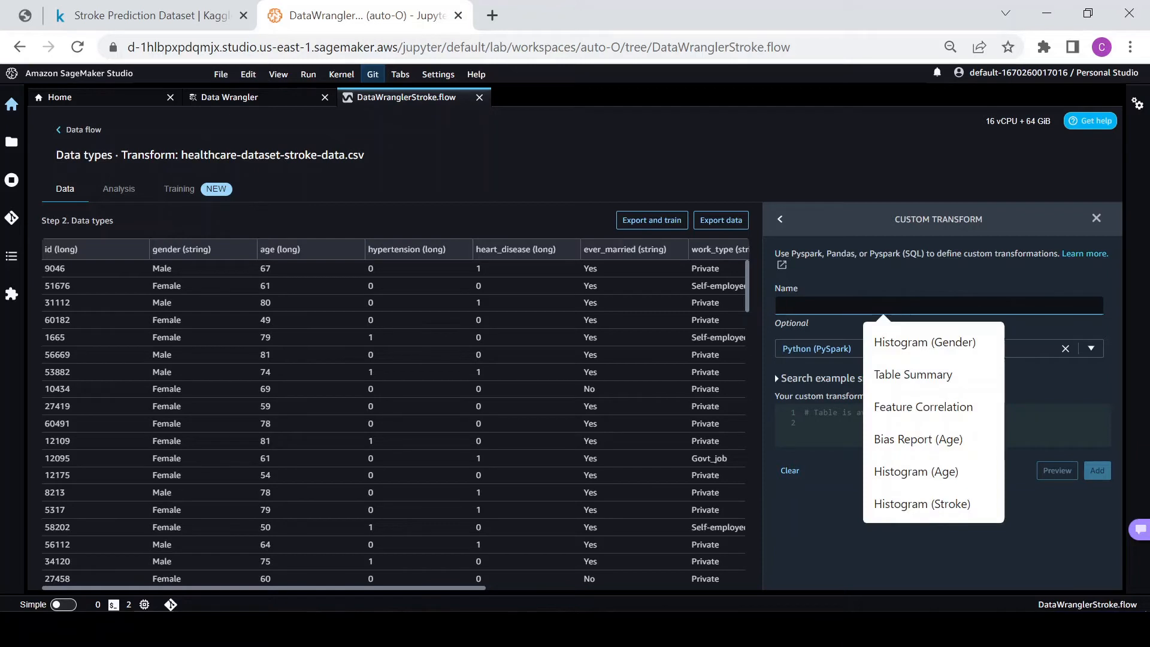
type("Age")
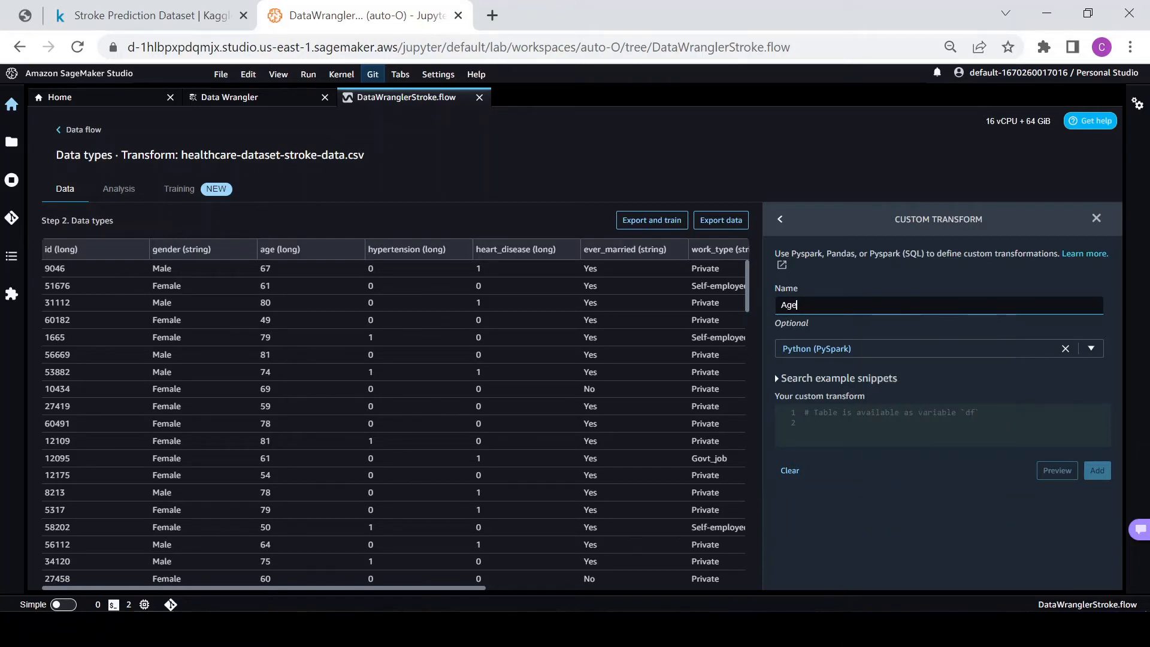
type(" Bining")
left_click(814, 349)
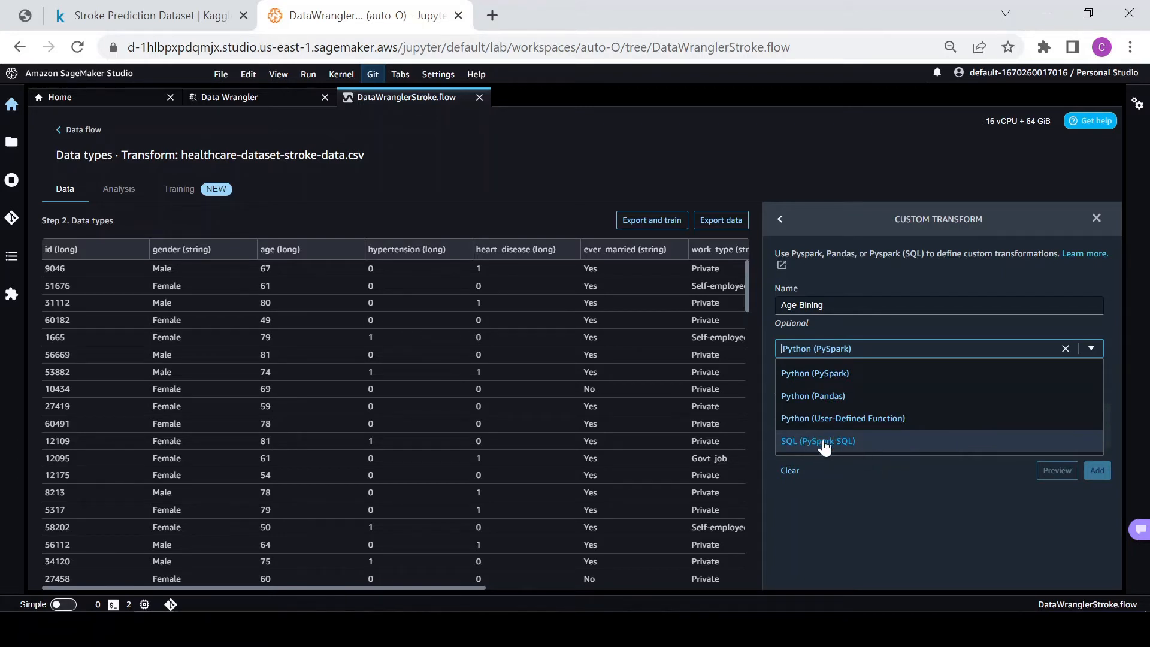
left_click(810, 397)
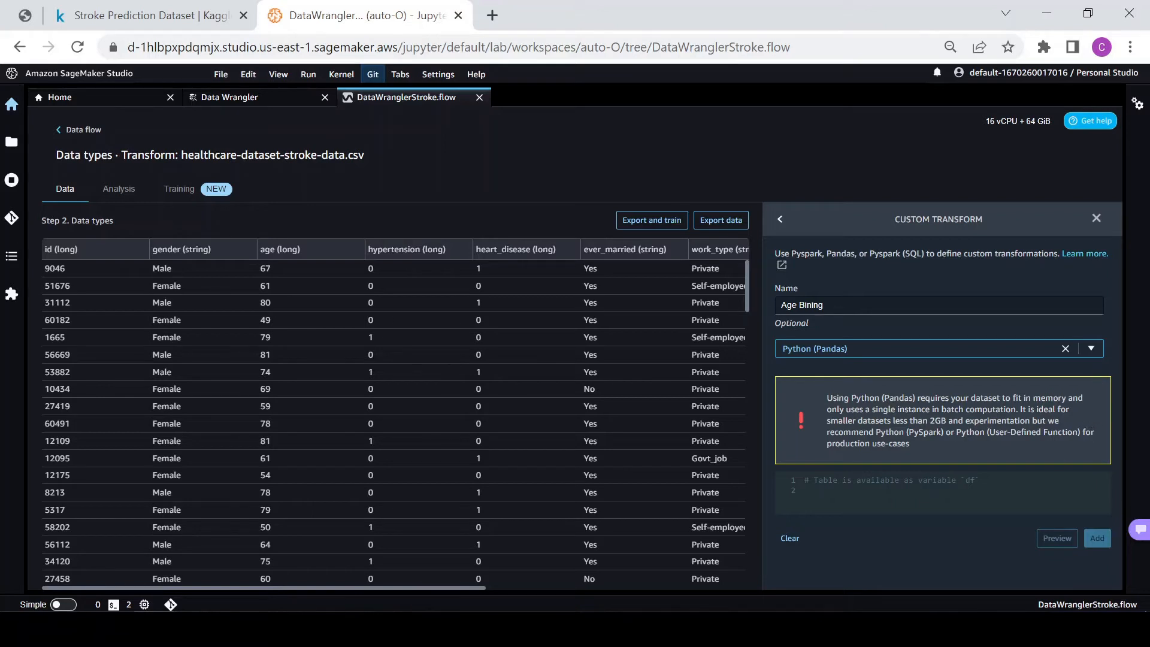
Write df.loc[df['age'].between(0, 18, 'both'), 'age_bin'] = 0 below the comment in the custom transform code.
left_click(806, 497)
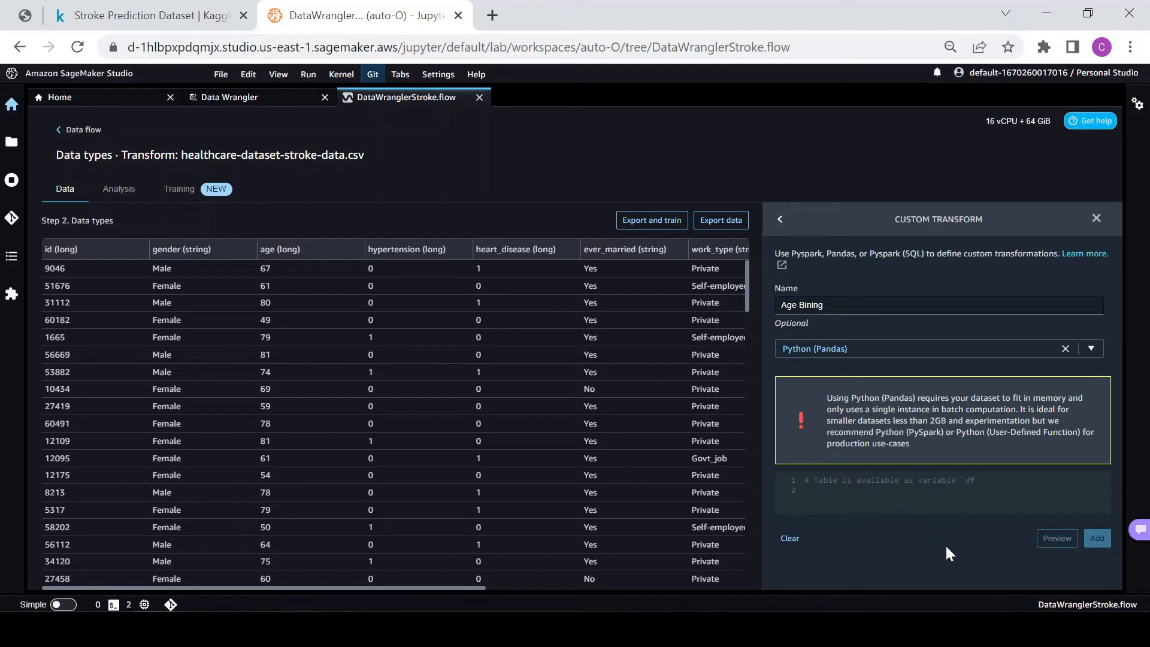
key("Return")
key("Return")
key("Return")
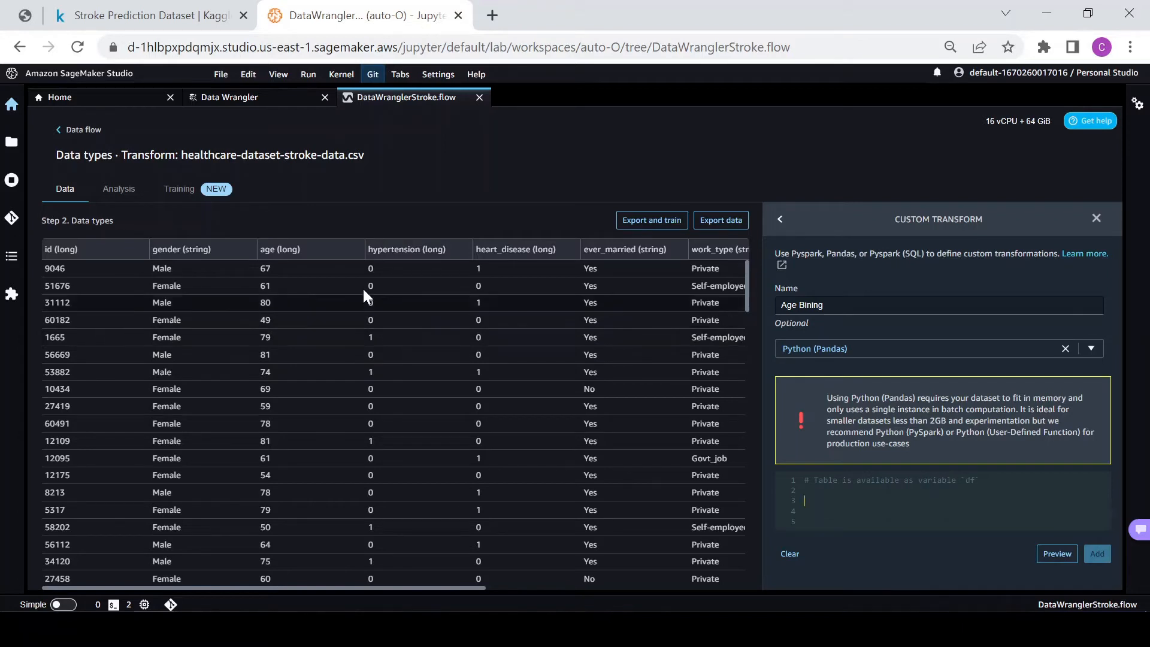
left_click(649, 629)
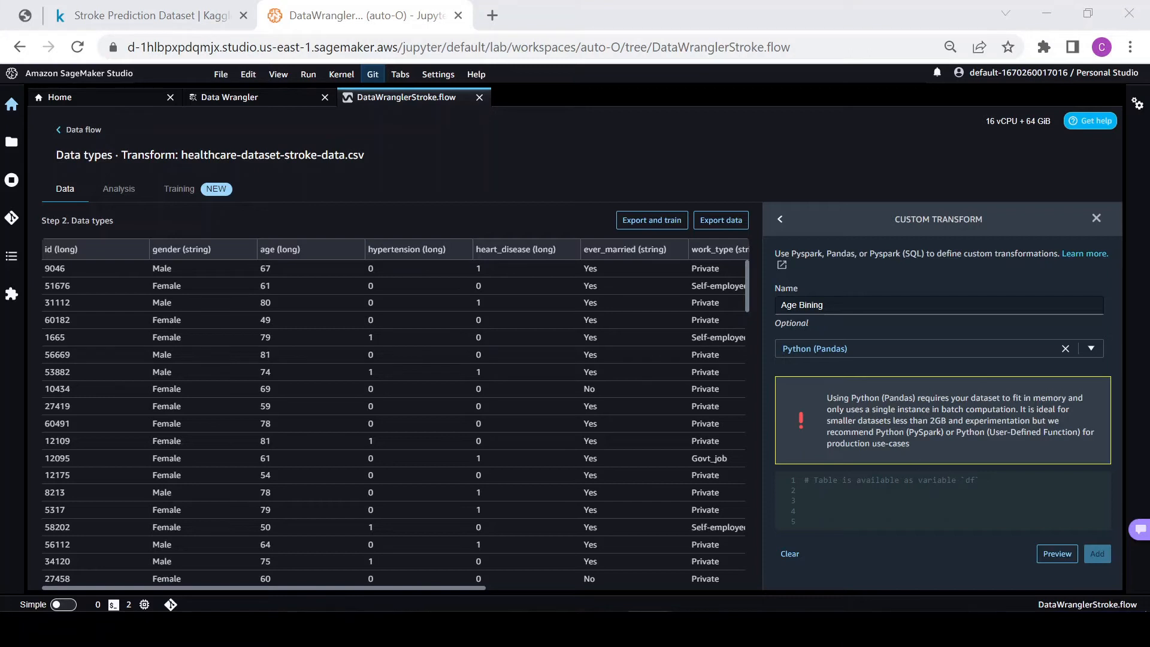
left_click(832, 500)
type("df.loc[df['age'].between(0, 18, 'both'), 'age_bin'] = 0")
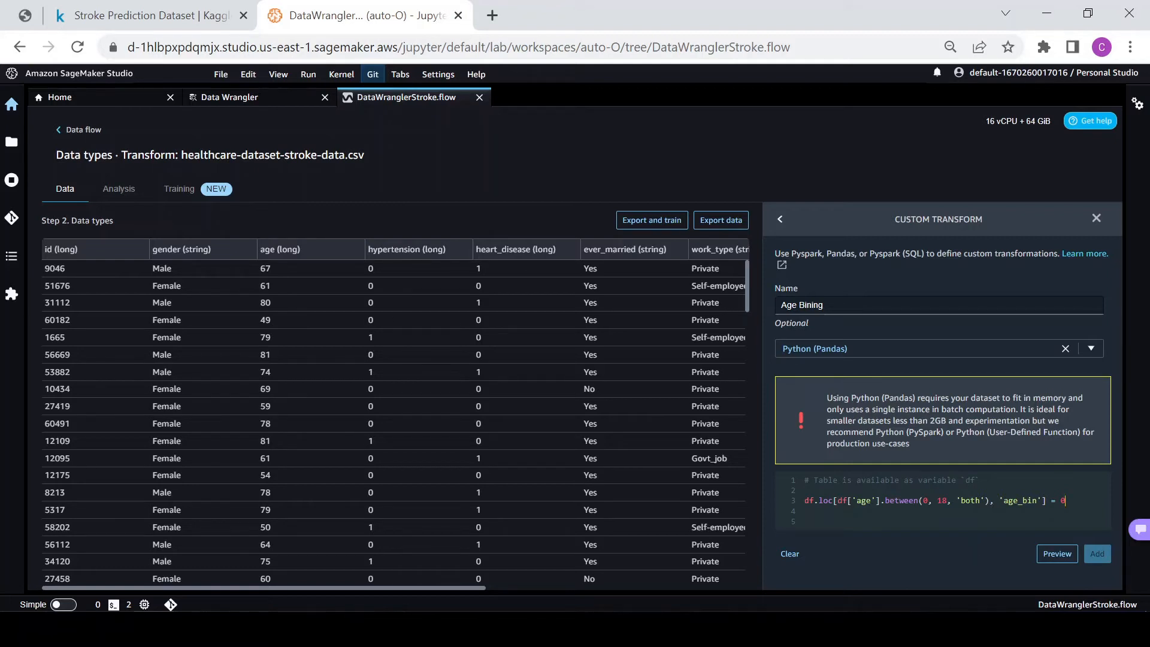
Duplicate the age_bin assignment line directly below itself in the custom transform code.
double_click(1019, 501)
left_click(1109, 500)
key("Return")
left_click_drag(1066, 501, 803, 501)
key("ctrl+c")
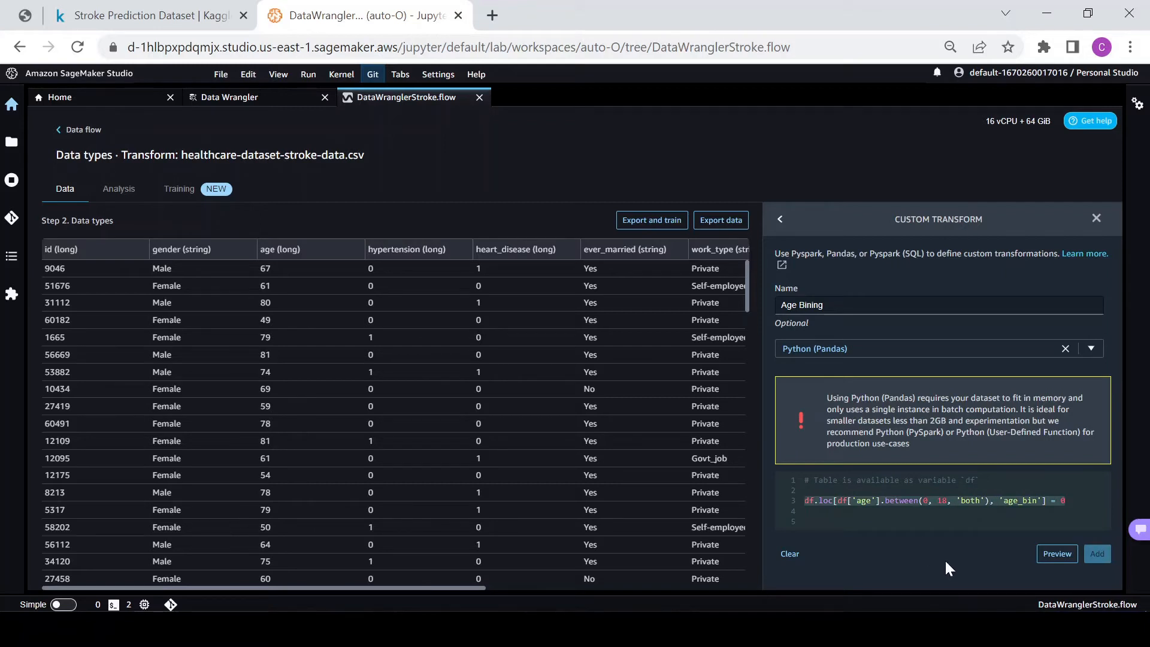
left_click(1066, 500)
key("Return")
key("ctrl+v")
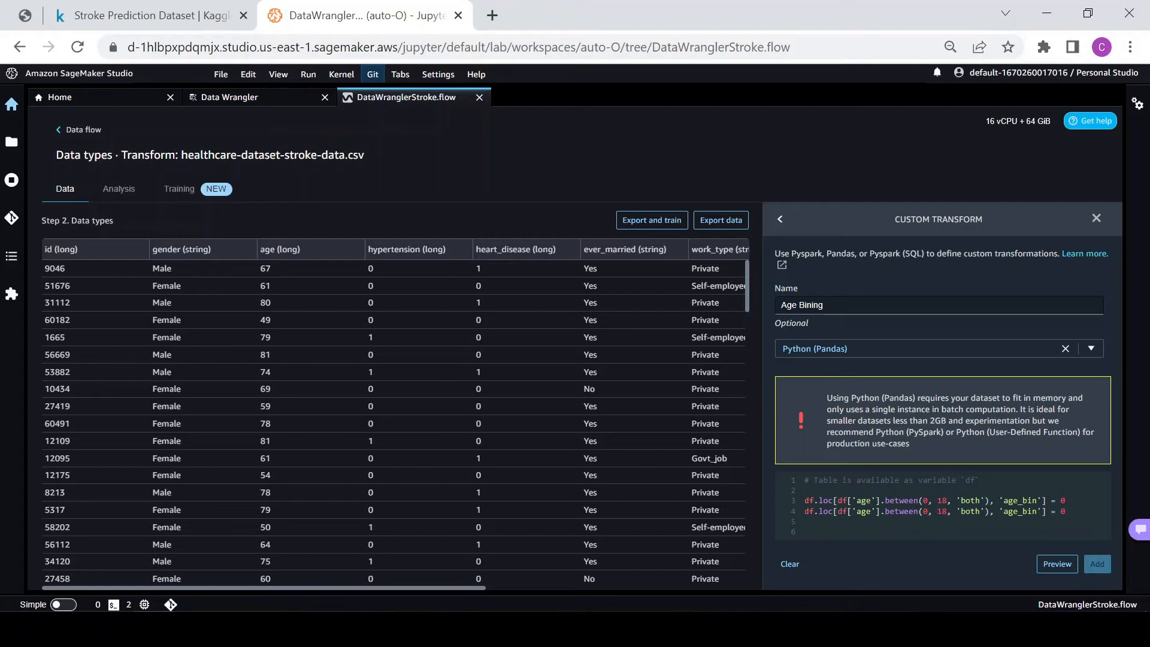
Change the second code line to df.loc[df['age'].between(18, 25, 'right'), 'age_bin'] = 1.
key("BackSpace")
type("18")
key("Right")
key("BackSpace")
key("BackSpace")
type("25")
double_click(975, 511)
type("right")
Add a third code line reading df.loc[df['age'].between(25, 100, 'right'), 'age_bin'] = 2.
key("Return")
key("ctrl+v")
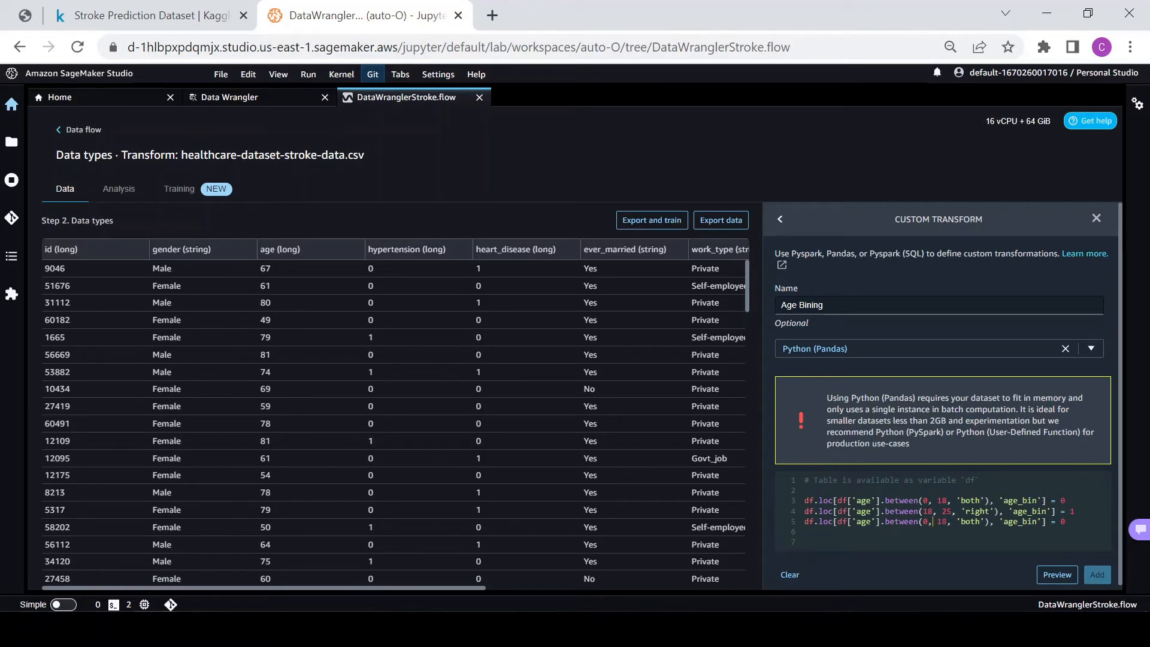
key("BackSpace")
type("25")
key("BackSpace")
type("0")
double_click(974, 522)
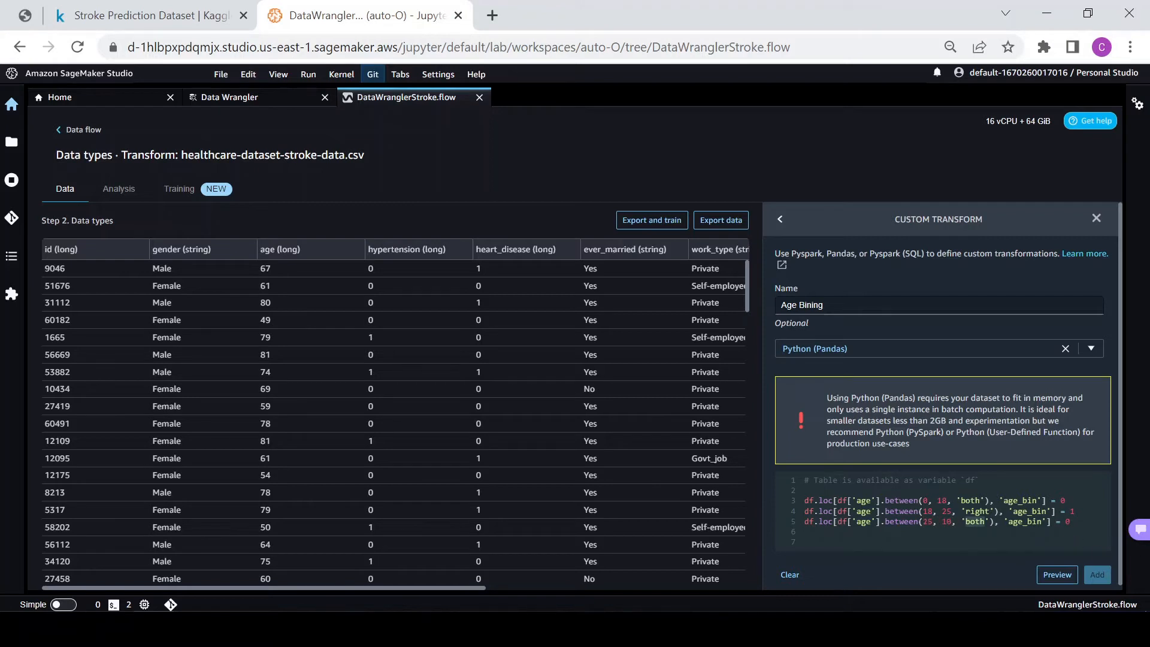
type("right")
key("End")
key("BackSpace")
type("25, 10")
Preview the Age Bining transform, compare the age and age_bin columns, and add the transform to the flow.
left_click(1057, 575)
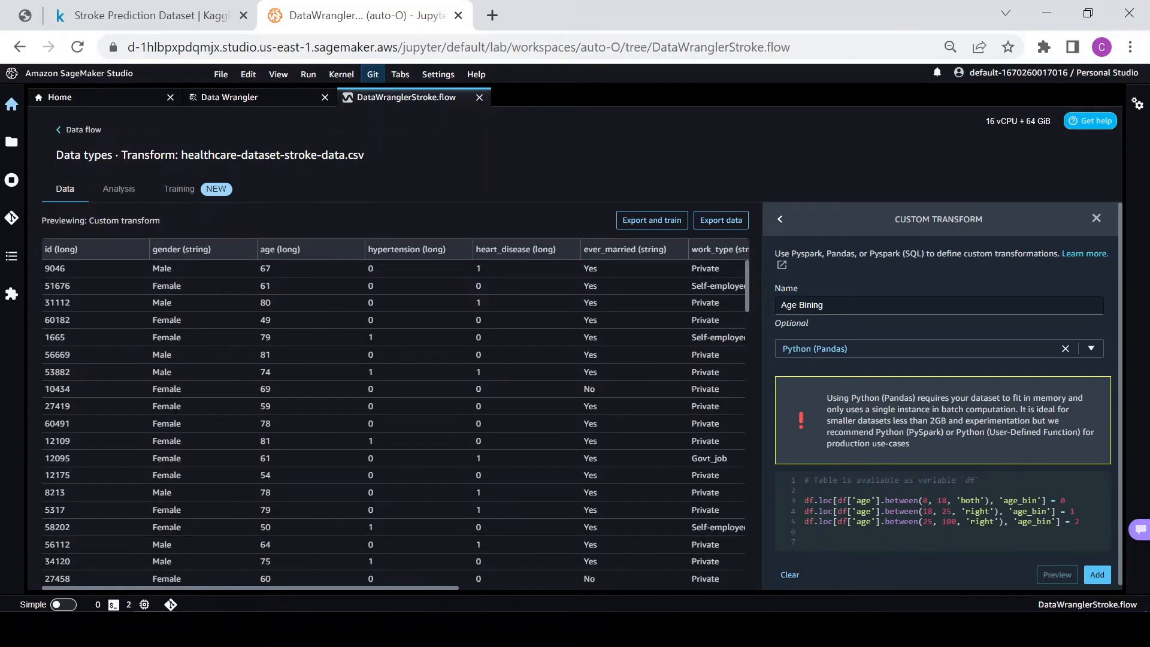
left_click_drag(246, 587, 708, 594)
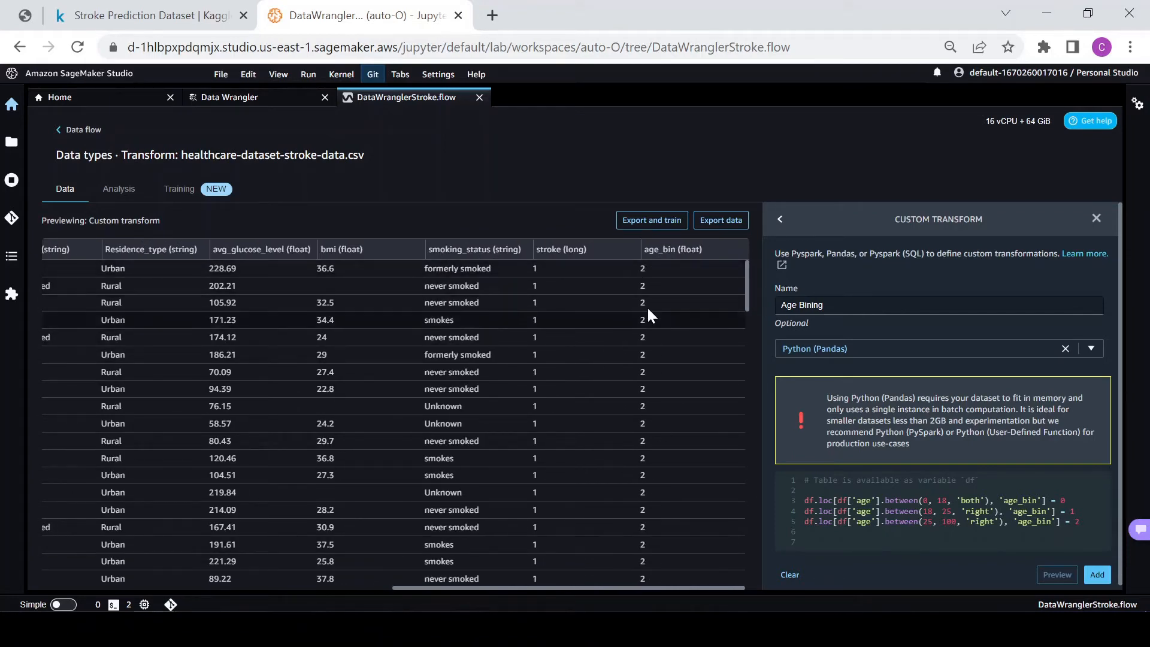
left_click_drag(652, 587, 253, 603)
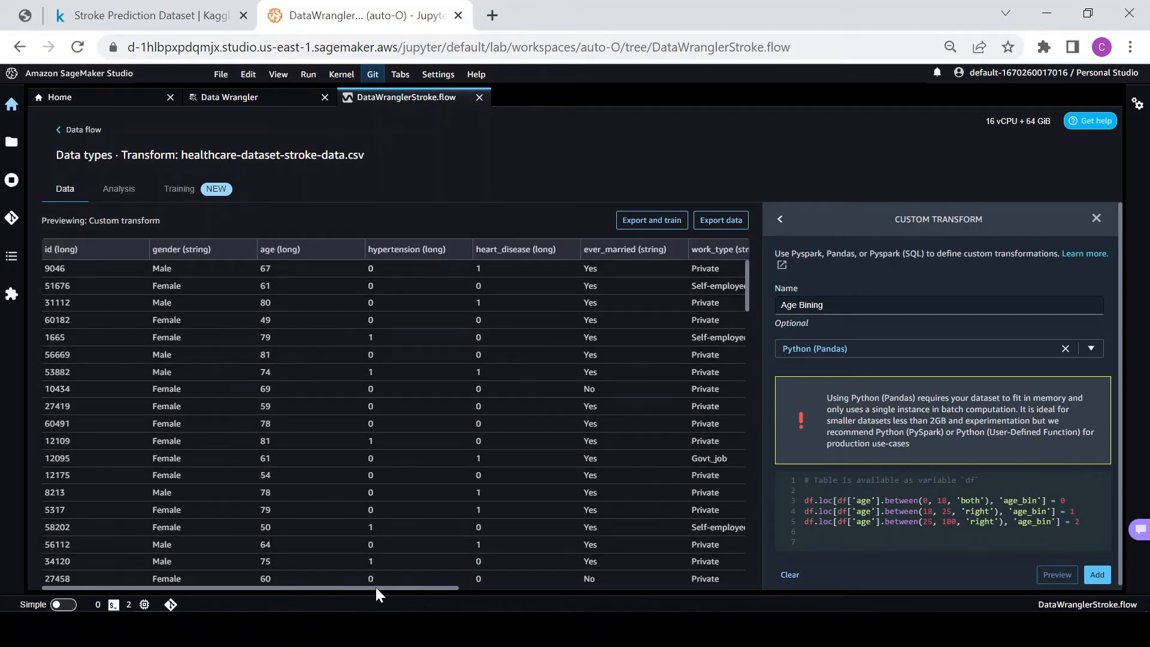
left_click_drag(375, 586, 731, 576)
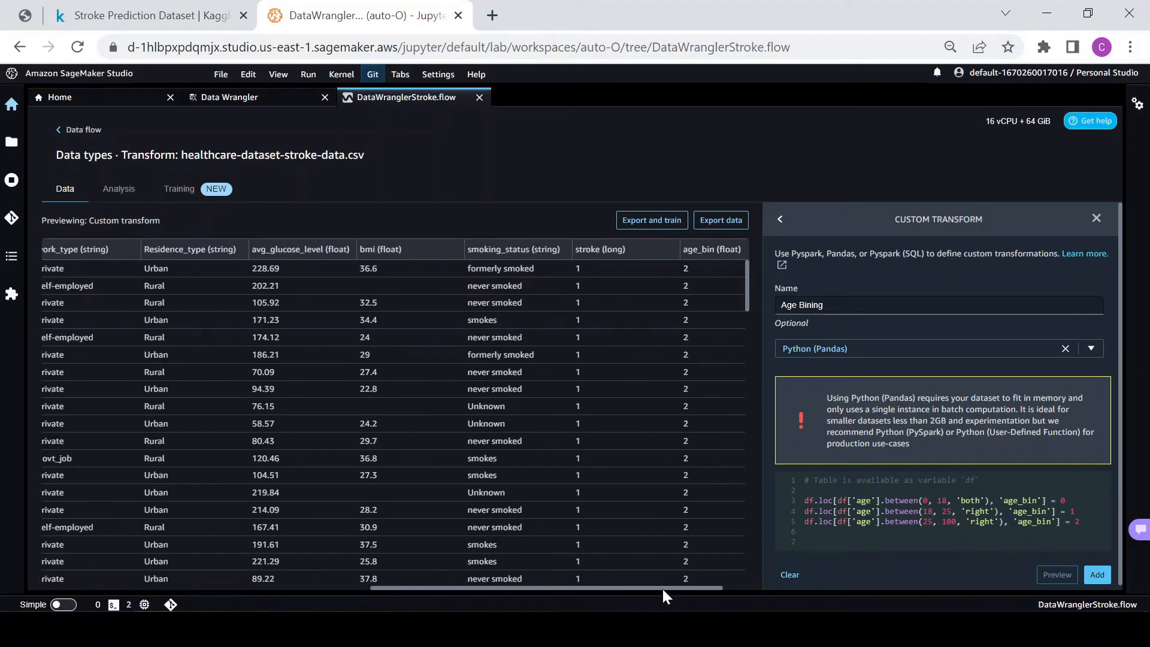
left_click_drag(662, 587, 713, 585)
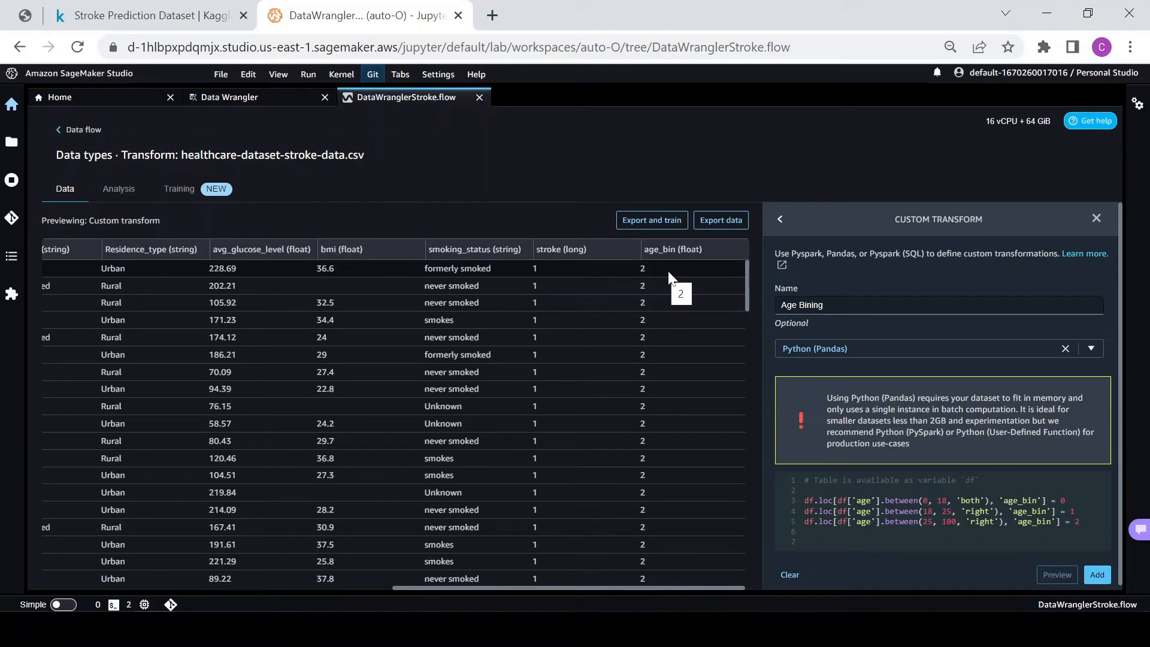
left_click(1097, 575)
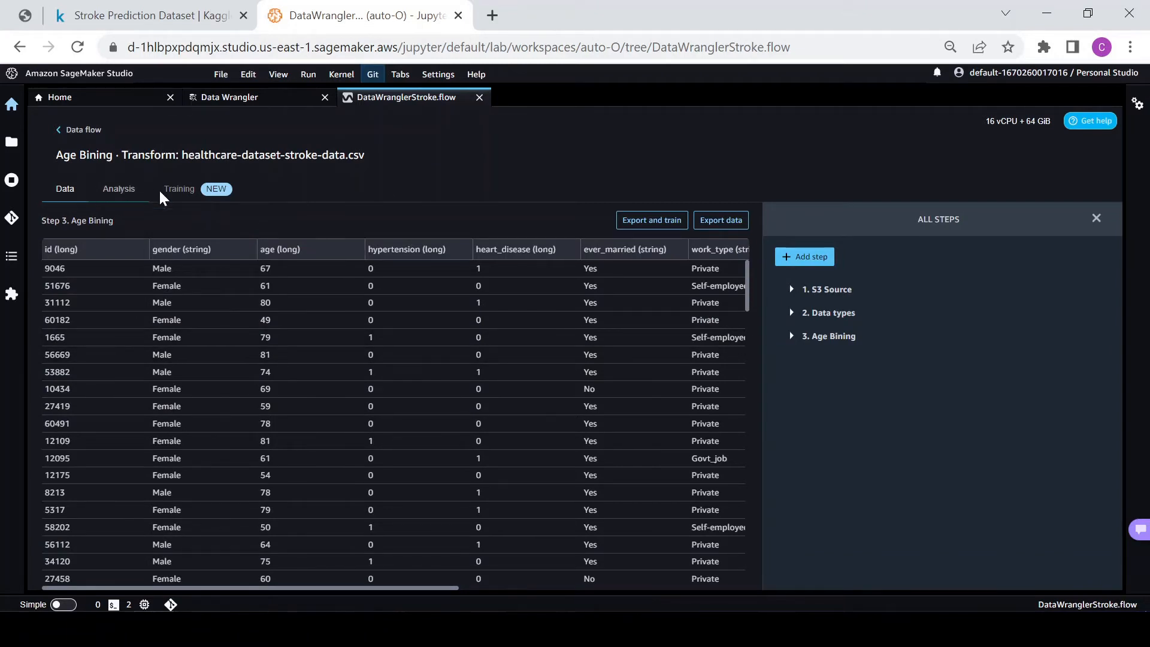
Start a histogram analysis on the Age Bining data and name it Histogram (Age bin).
left_click(122, 187)
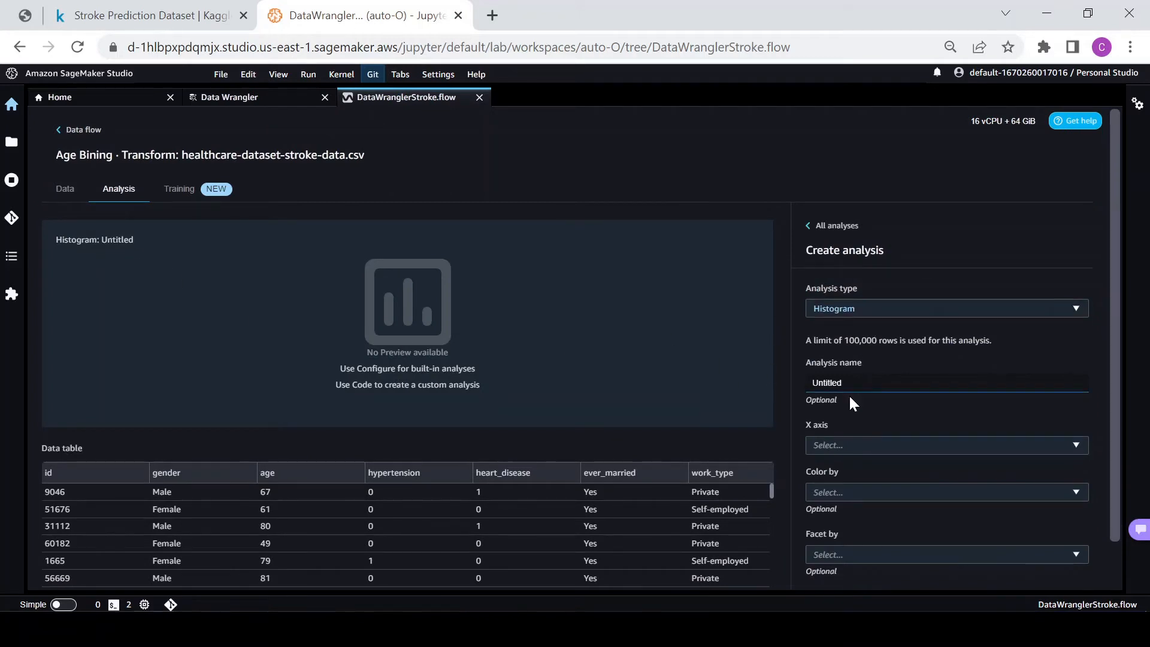
left_click_drag(851, 388, 786, 396)
type("Histo")
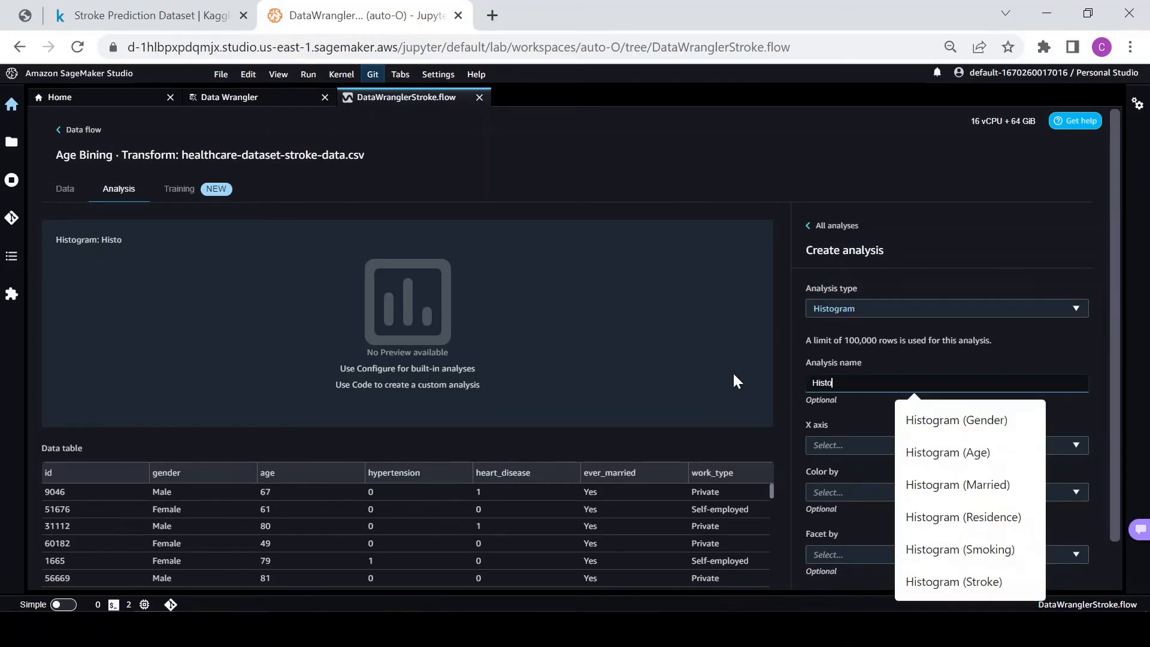
type("gram (Age b")
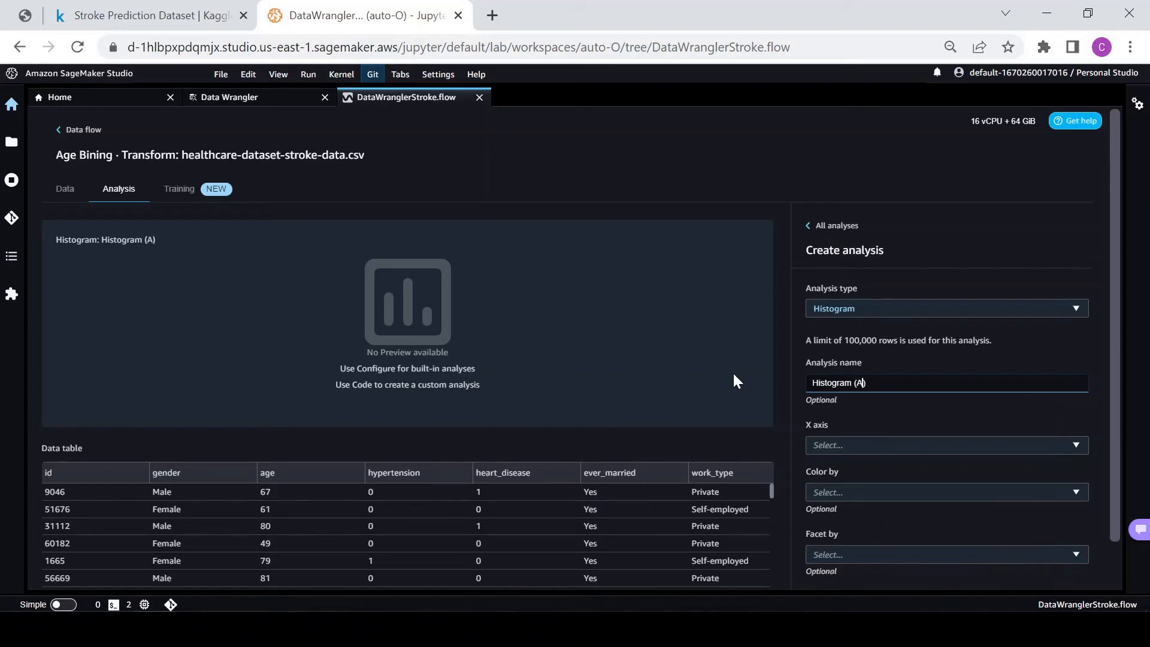
type("in")
Set the histogram's X axis to age_bin, color it by stroke, and preview the chart.
scroll(890, 455, "down", 1)
left_click(886, 445)
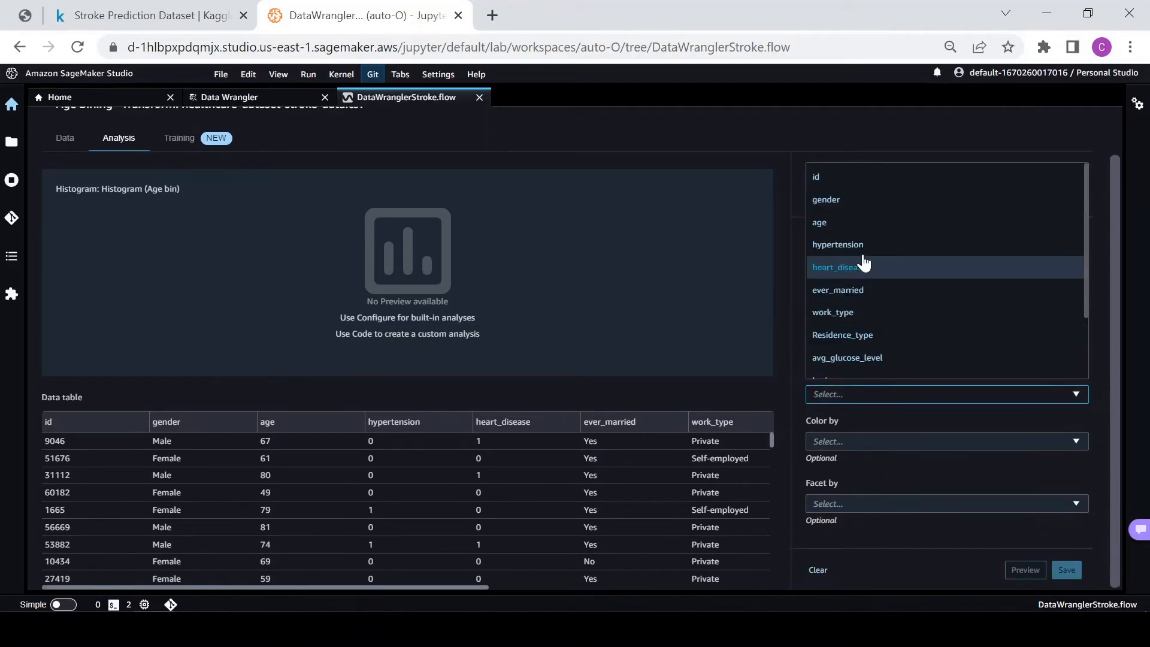
left_click(831, 365)
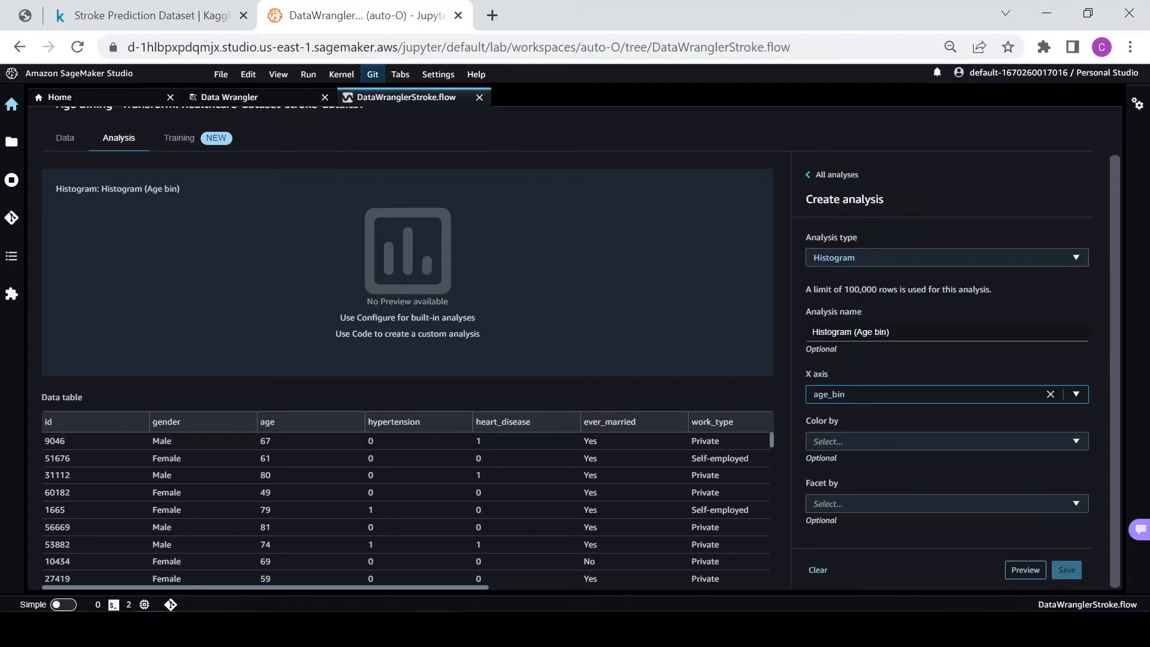
left_click(886, 441)
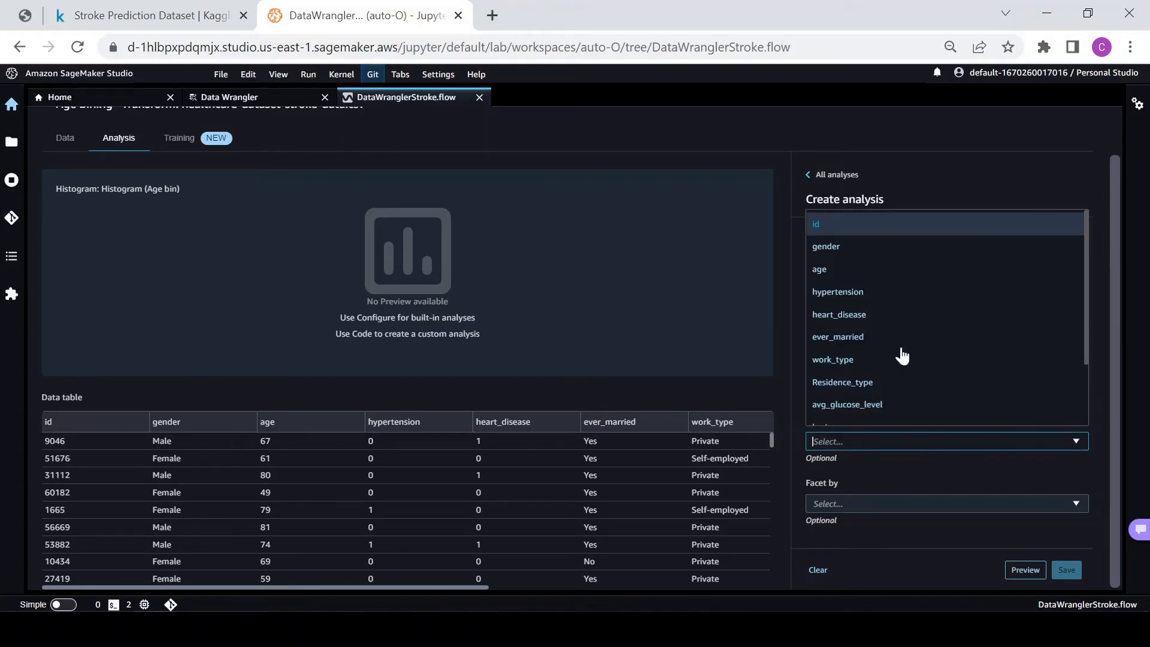
scroll(854, 359, "down", 2)
left_click(831, 395)
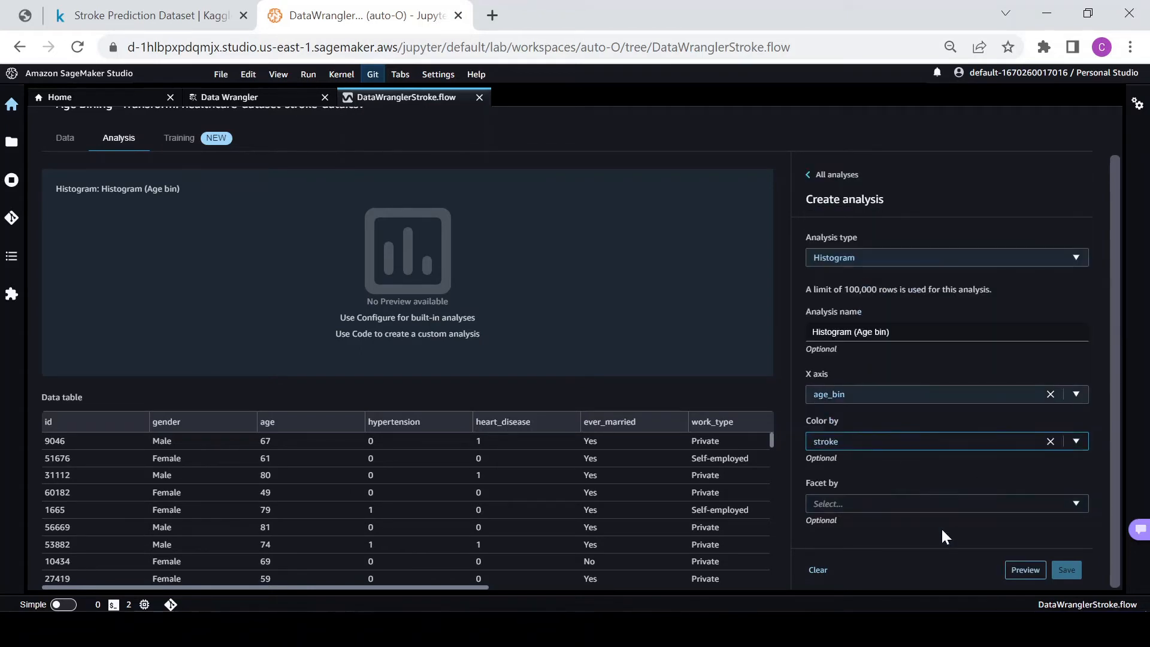
left_click(1021, 569)
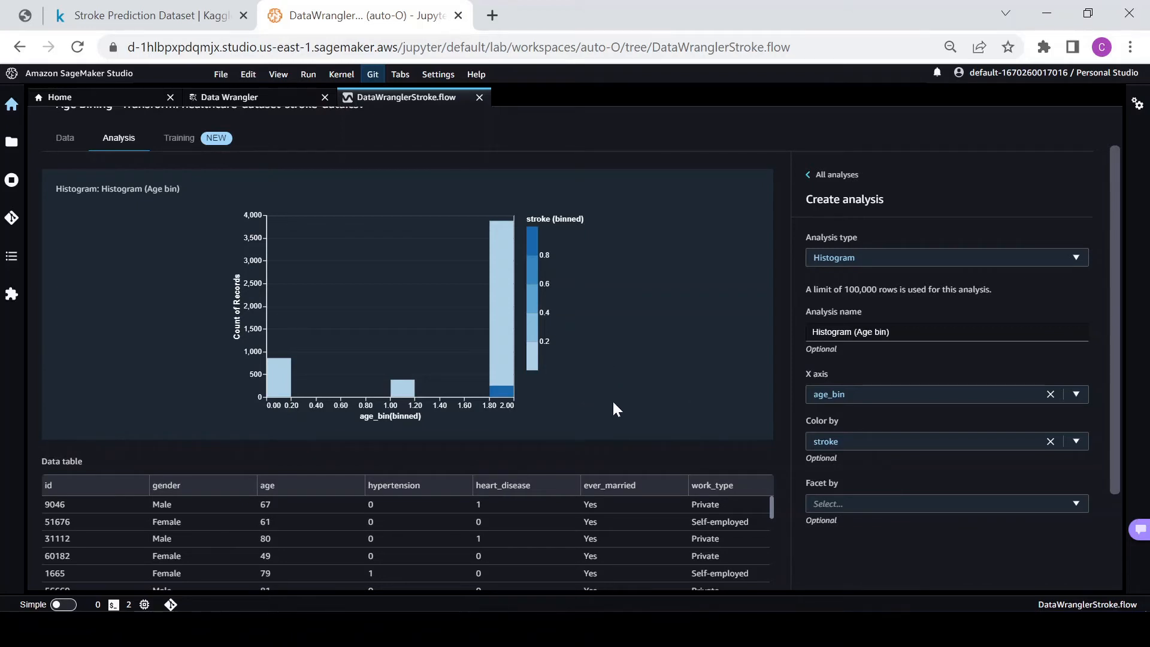
Save the Histogram (Age bin) analysis and return to the data flow.
scroll(881, 527, "down", 3)
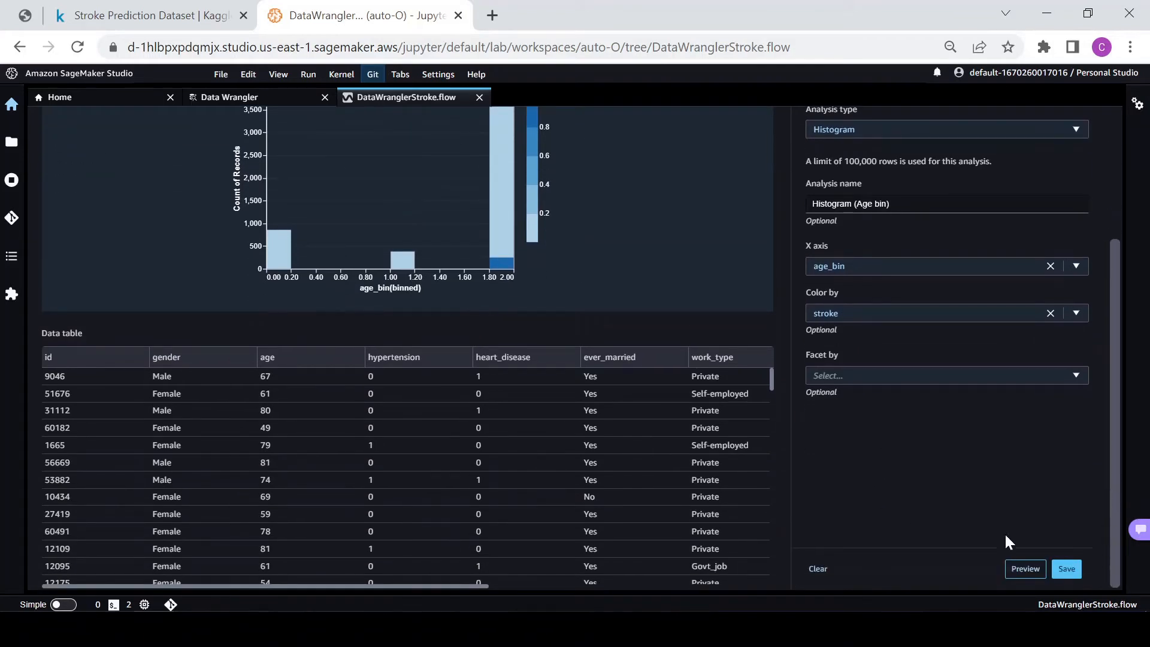
left_click(1066, 570)
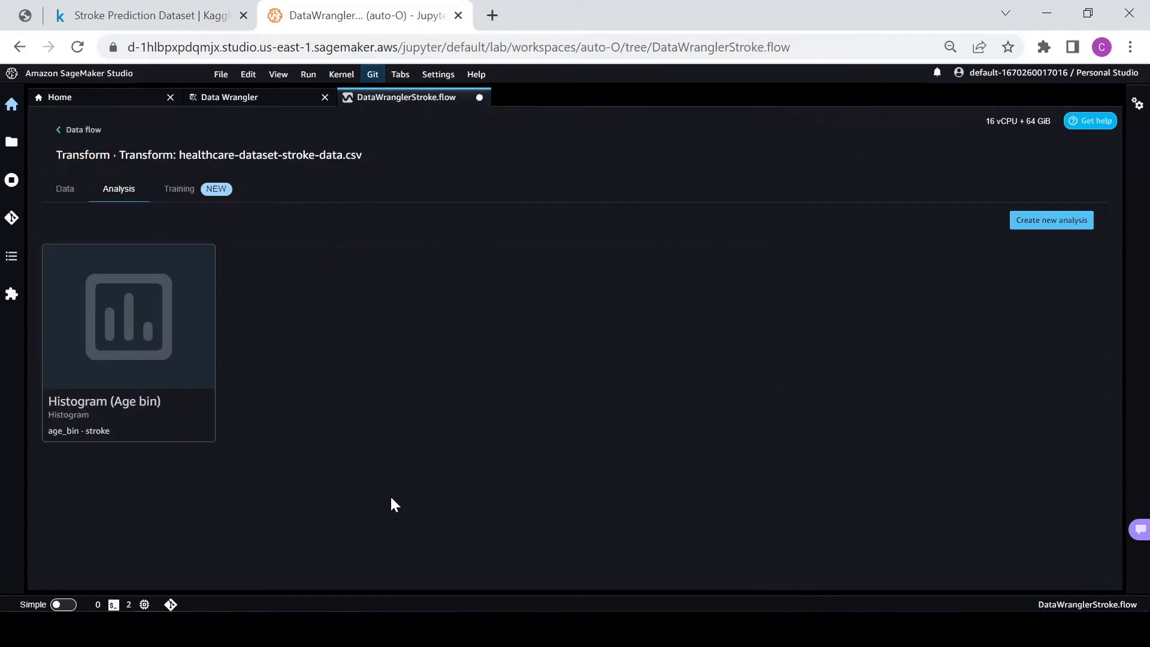
left_click(82, 133)
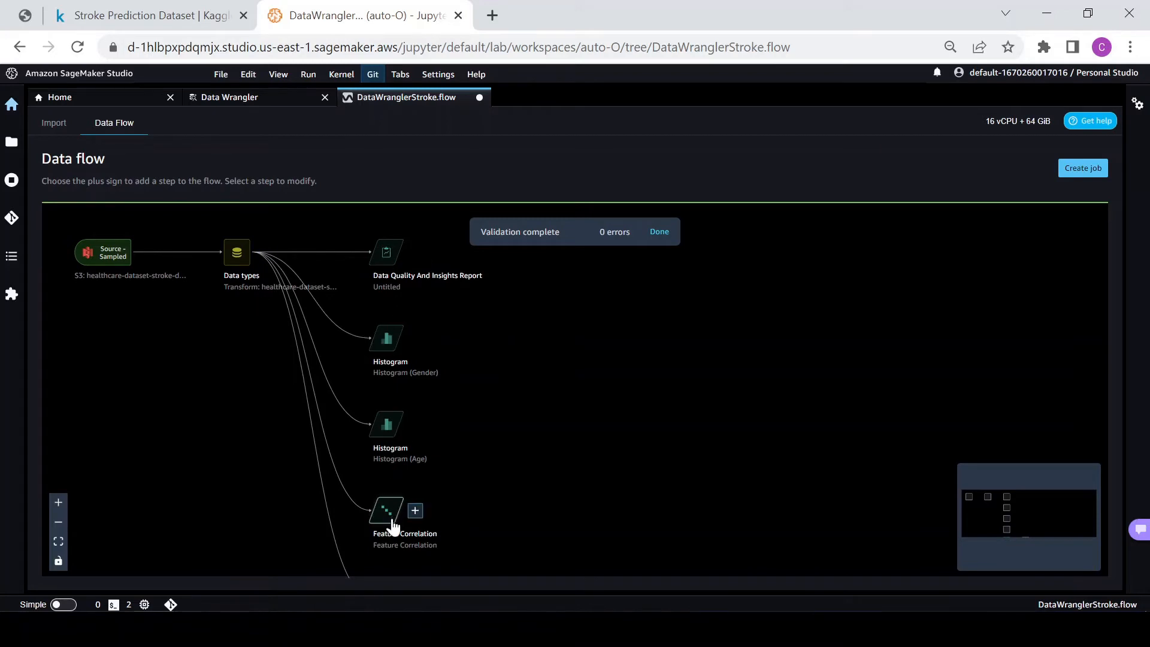
Review the flow's nodes, open the Age Bining node for adding a transform, and look through its data columns.
left_click_drag(281, 433, 232, 291)
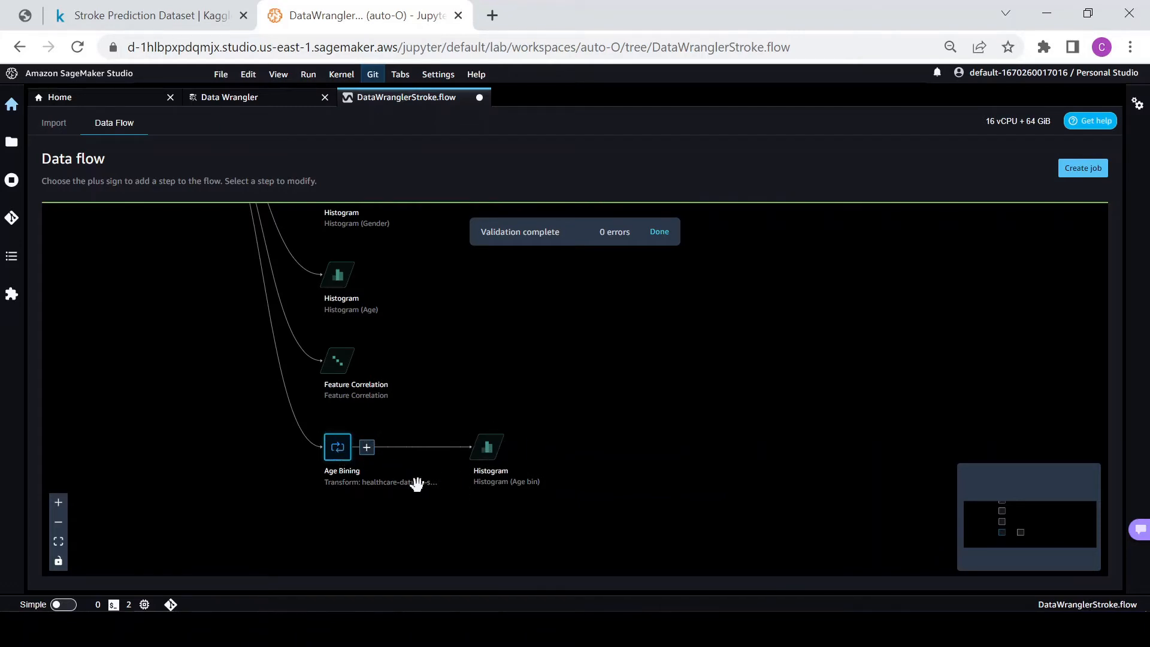
left_click_drag(429, 505, 455, 556)
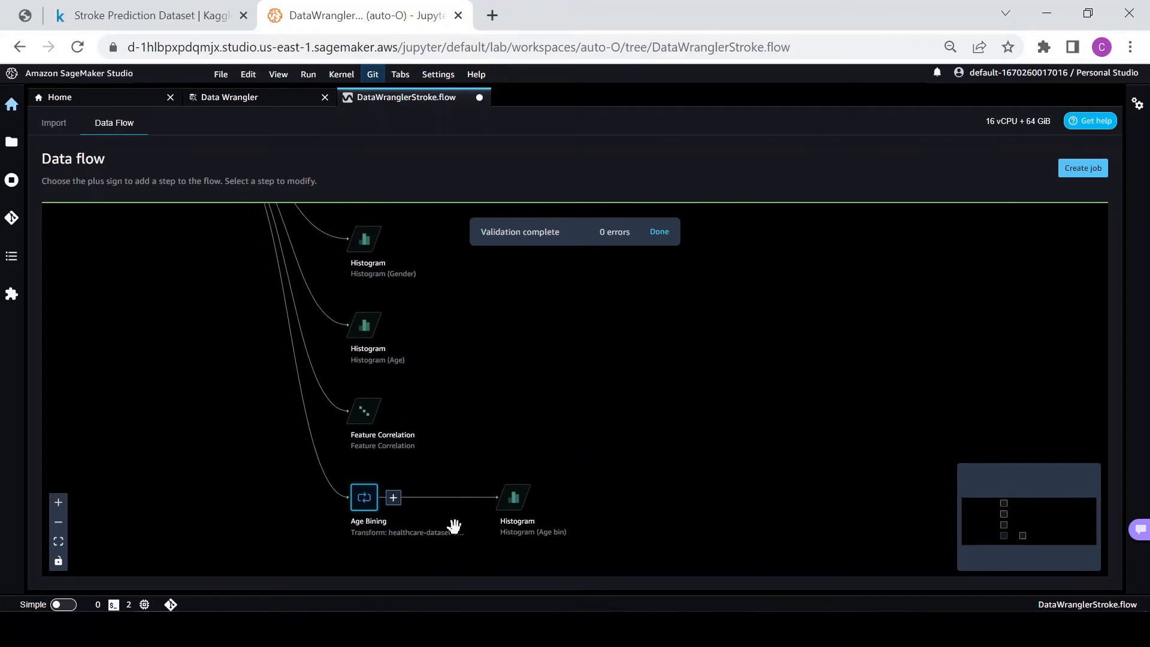
left_click_drag(476, 419, 500, 524)
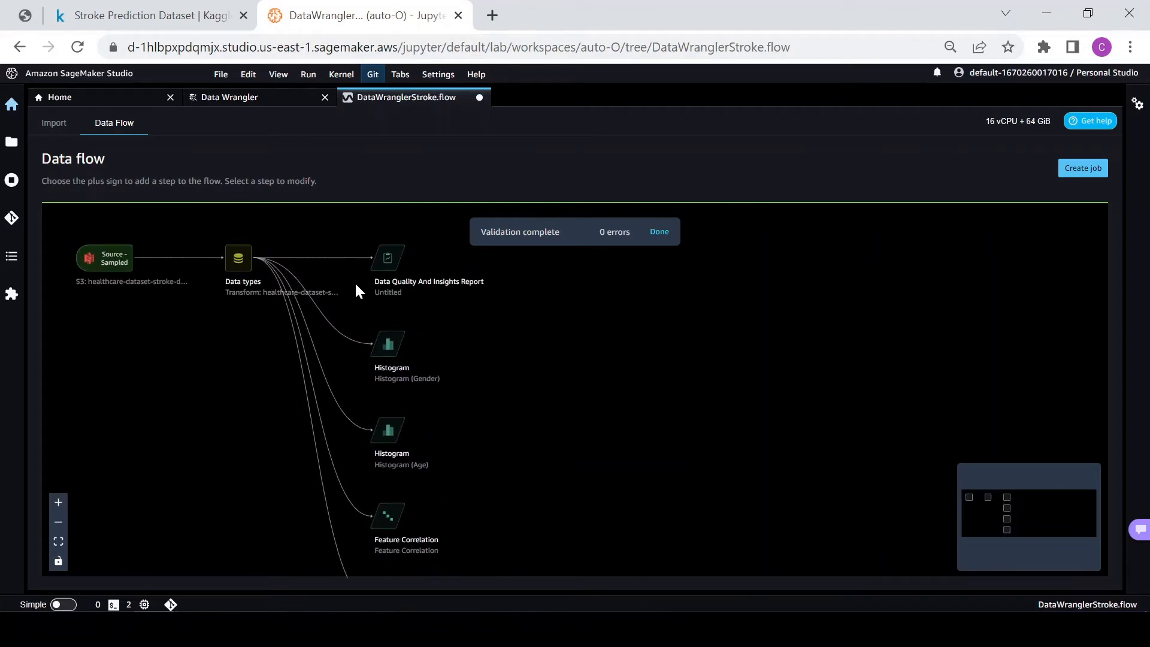
mouse_move(485, 431)
left_mouse_down()
mouse_move(449, 315)
mouse_move(450, 427)
mouse_move(487, 434)
left_mouse_up()
left_click_drag(558, 498, 533, 372)
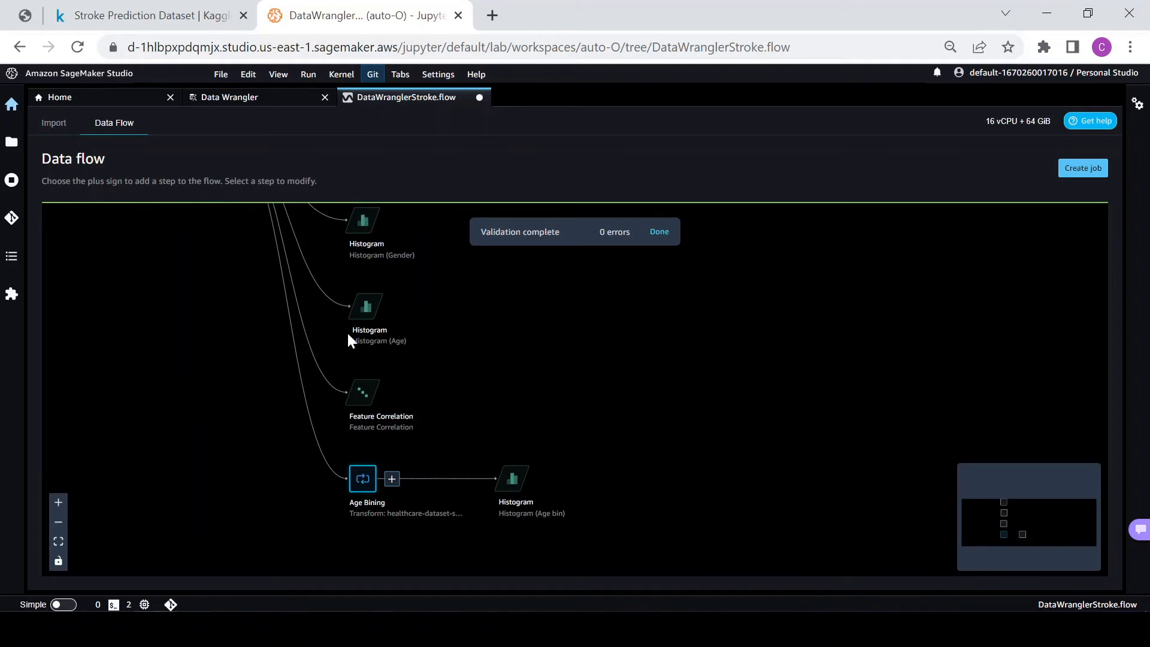
left_click(393, 480)
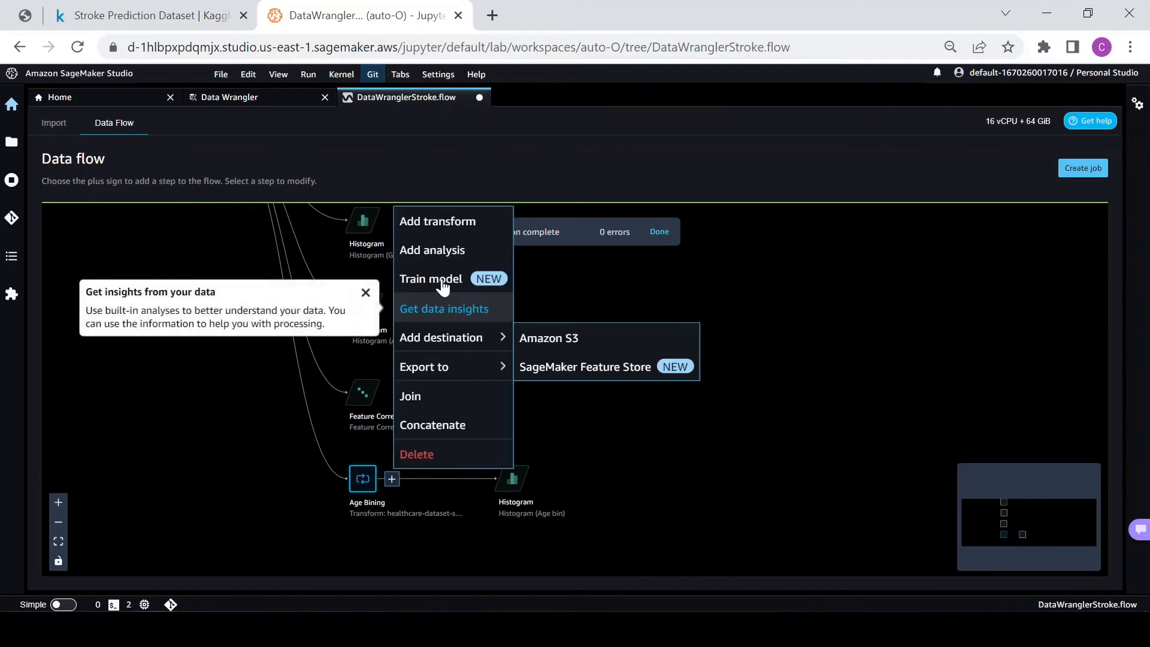
left_click(439, 224)
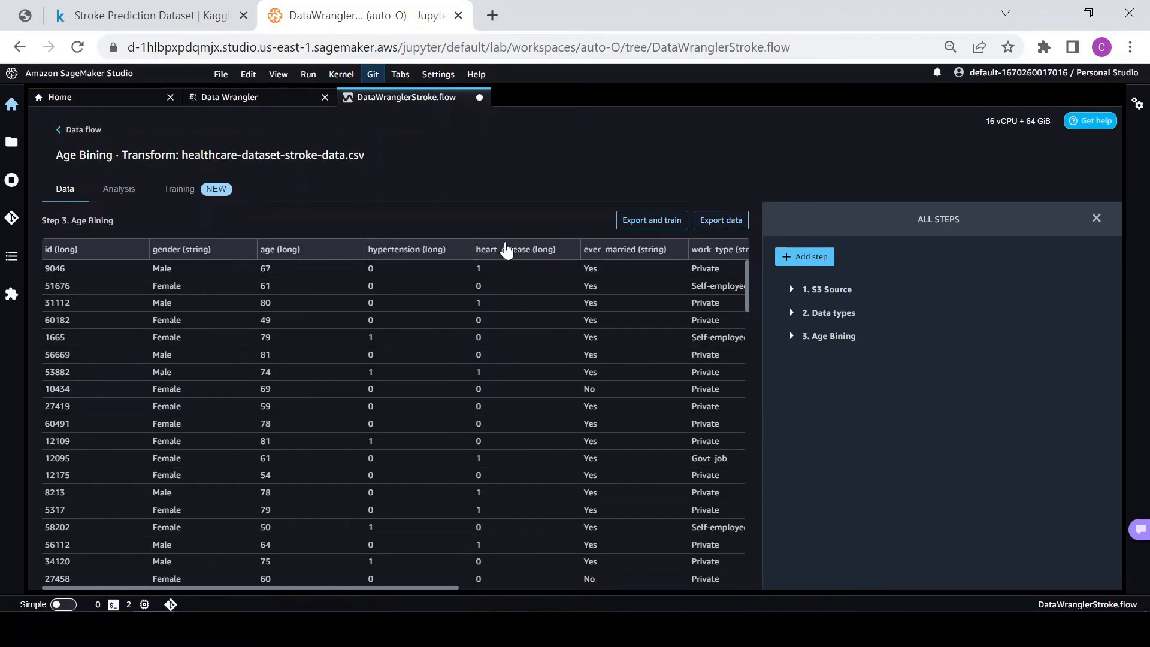
left_click_drag(426, 594, 551, 598)
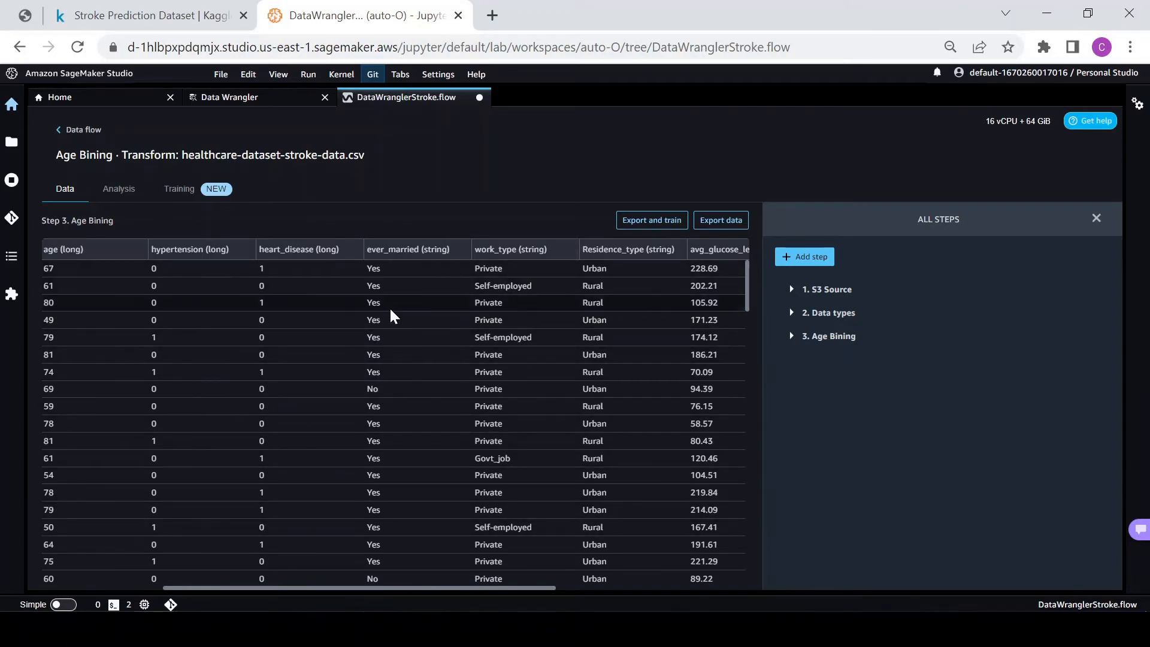
Create another histogram analysis on the Age Bining data and name it Histogram (Married).
left_click(122, 188)
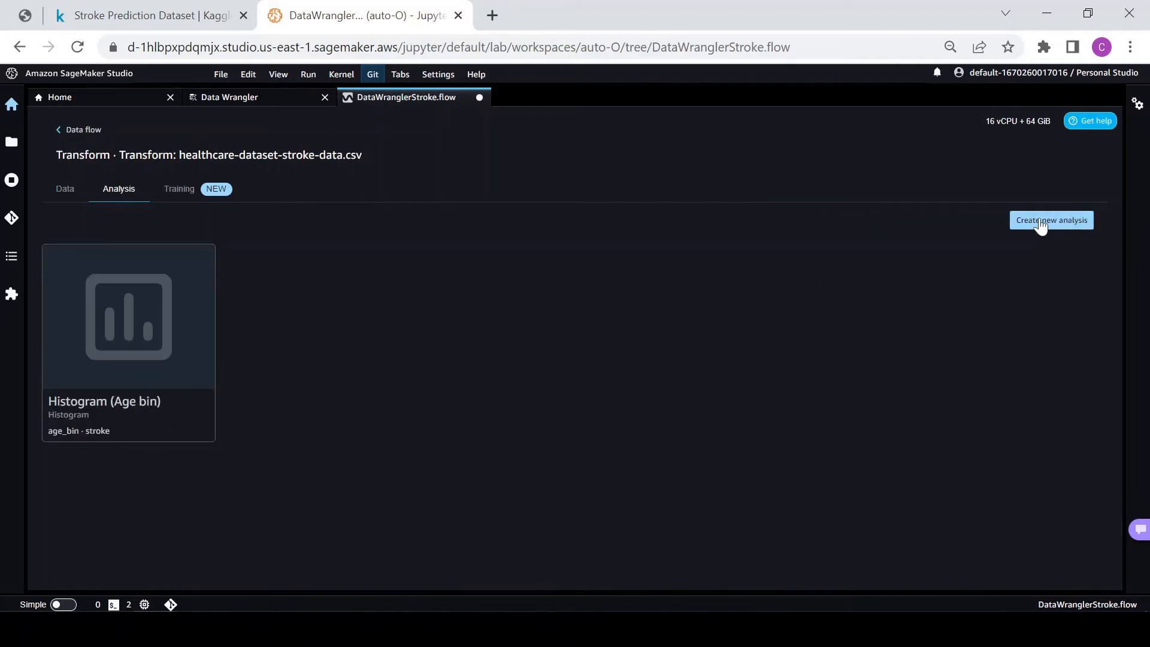
left_click(1040, 222)
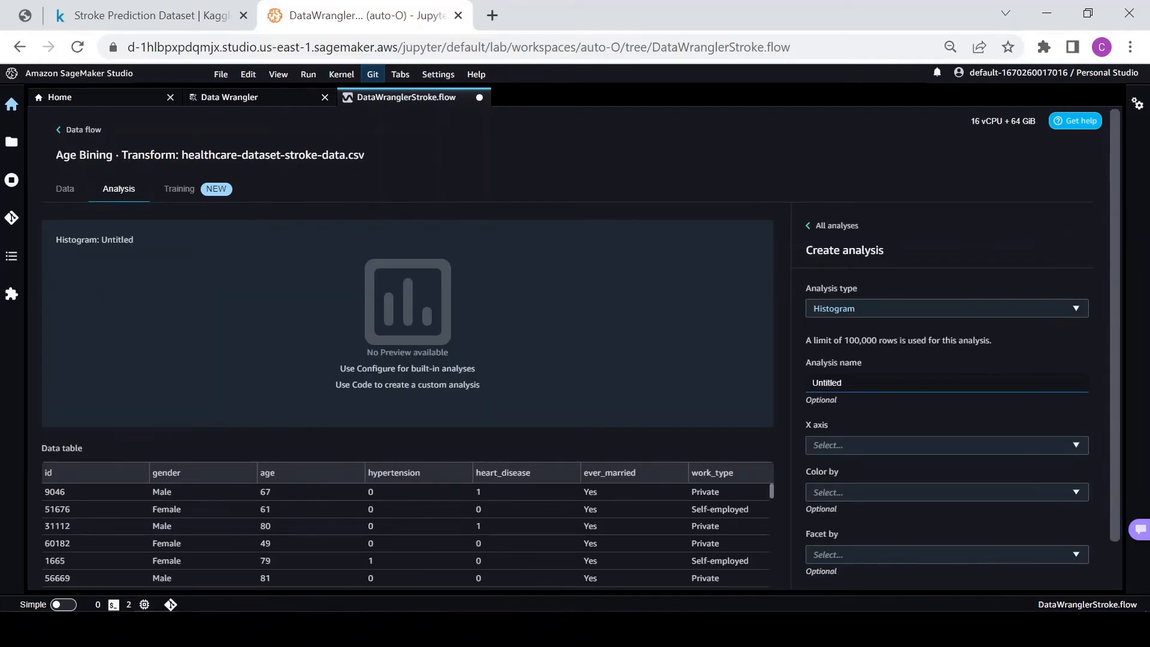
double_click(828, 383)
type("Histo")
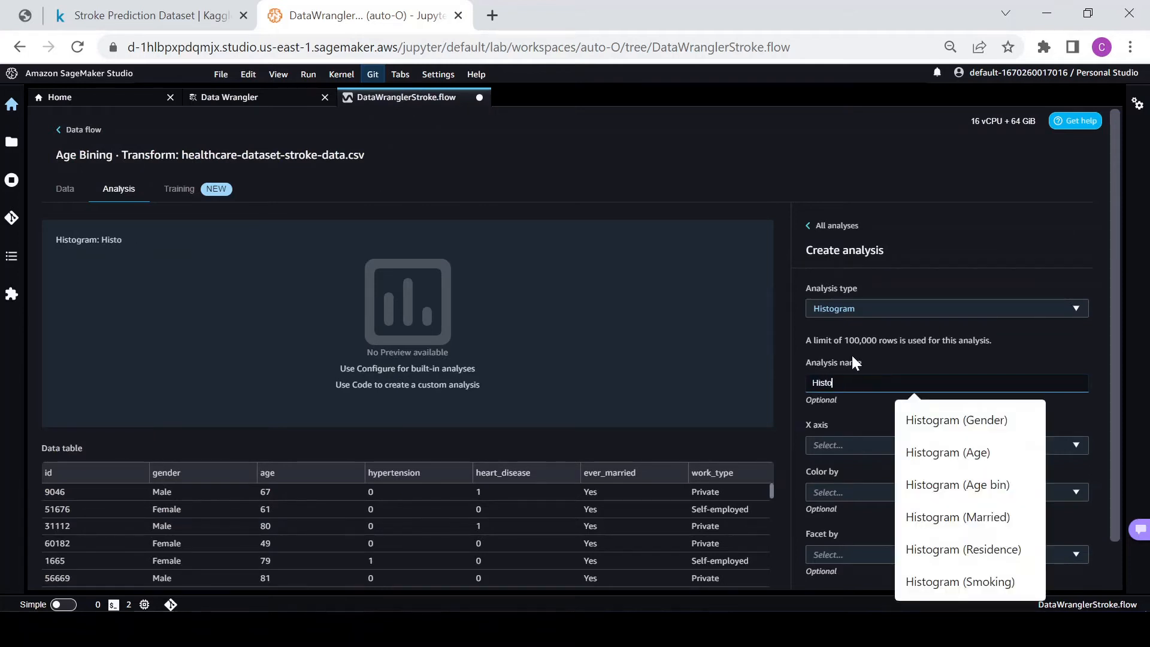
type("gram ()")
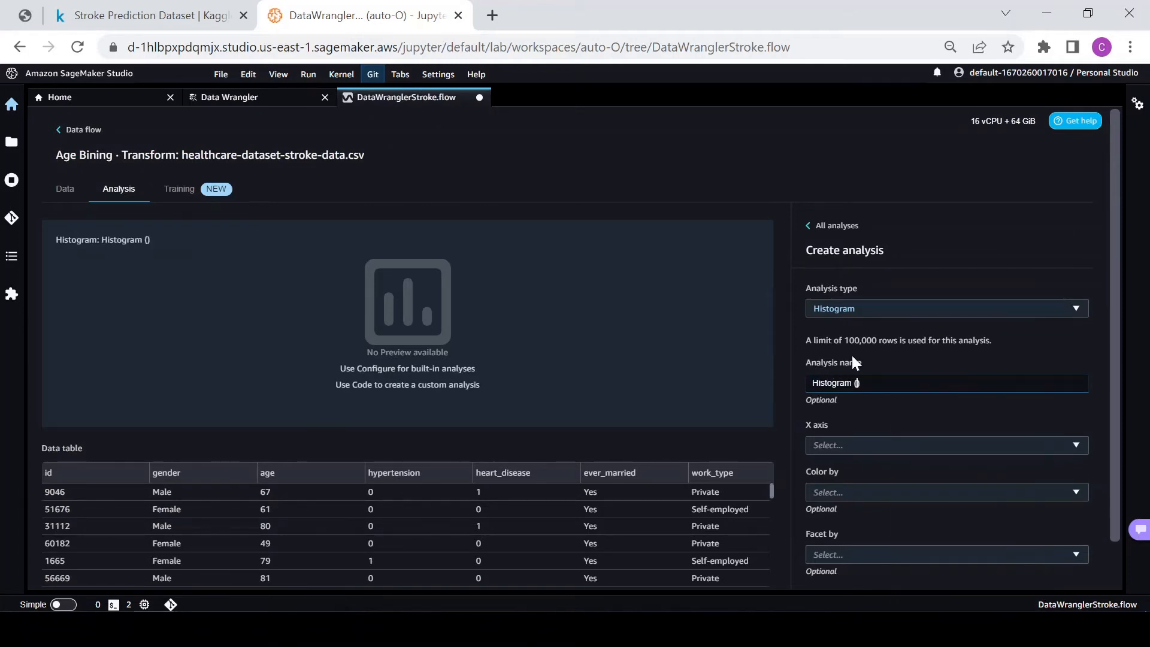
type("Married")
Set the X axis of Histogram (Married) to ever_married and preview the chart.
left_click(852, 445)
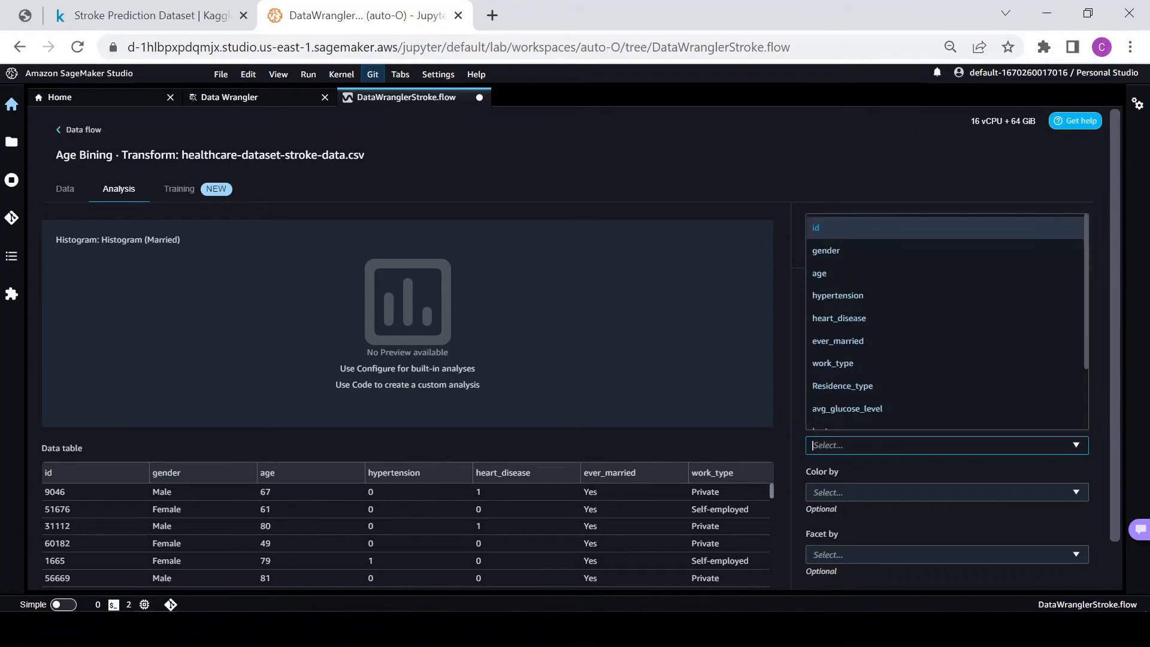
left_click(847, 343)
scroll(885, 526, "down", 1)
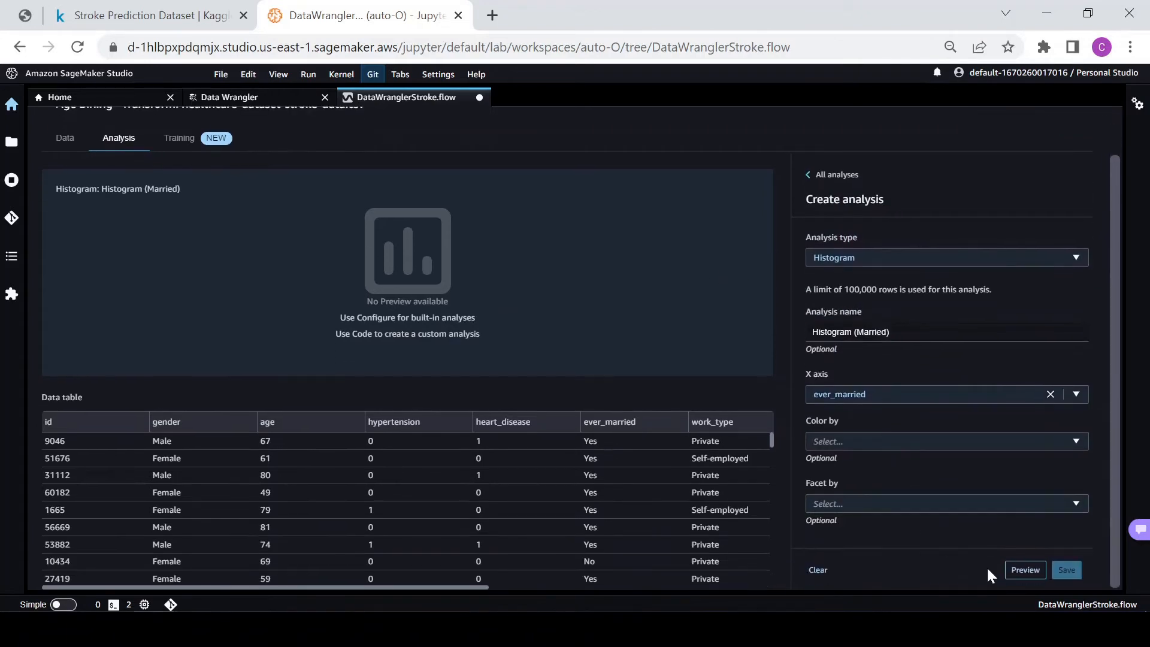
left_click(1026, 566)
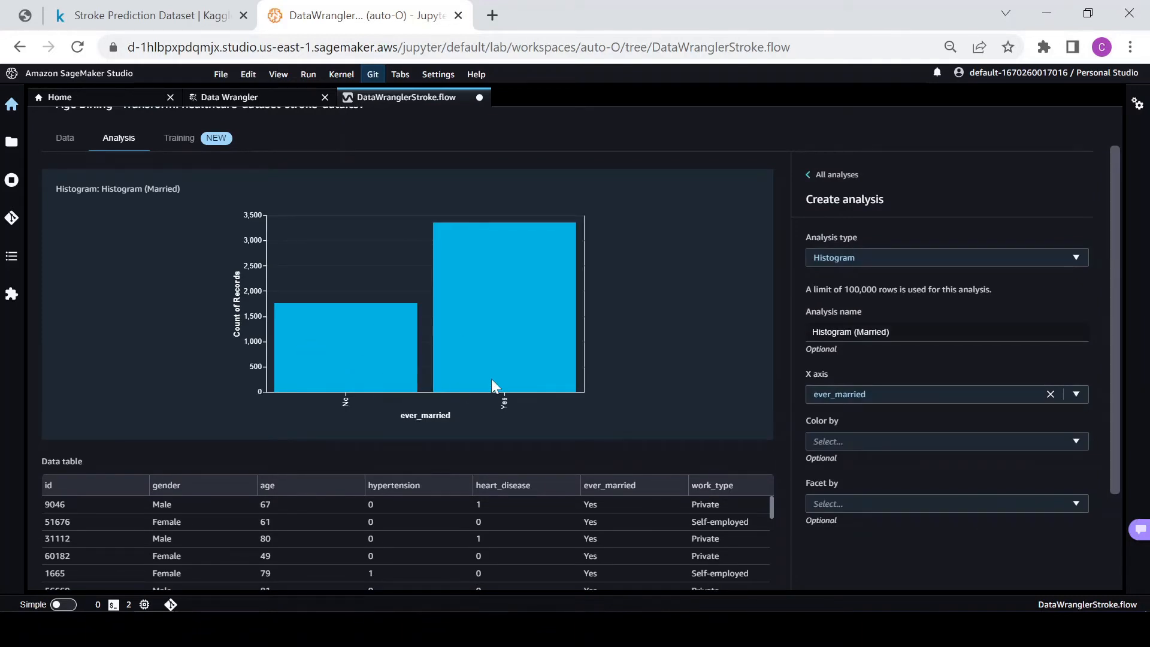
Save the Histogram (Married) analysis and go back to the Age Bining data.
scroll(922, 557, "down", 5)
left_click(1070, 569)
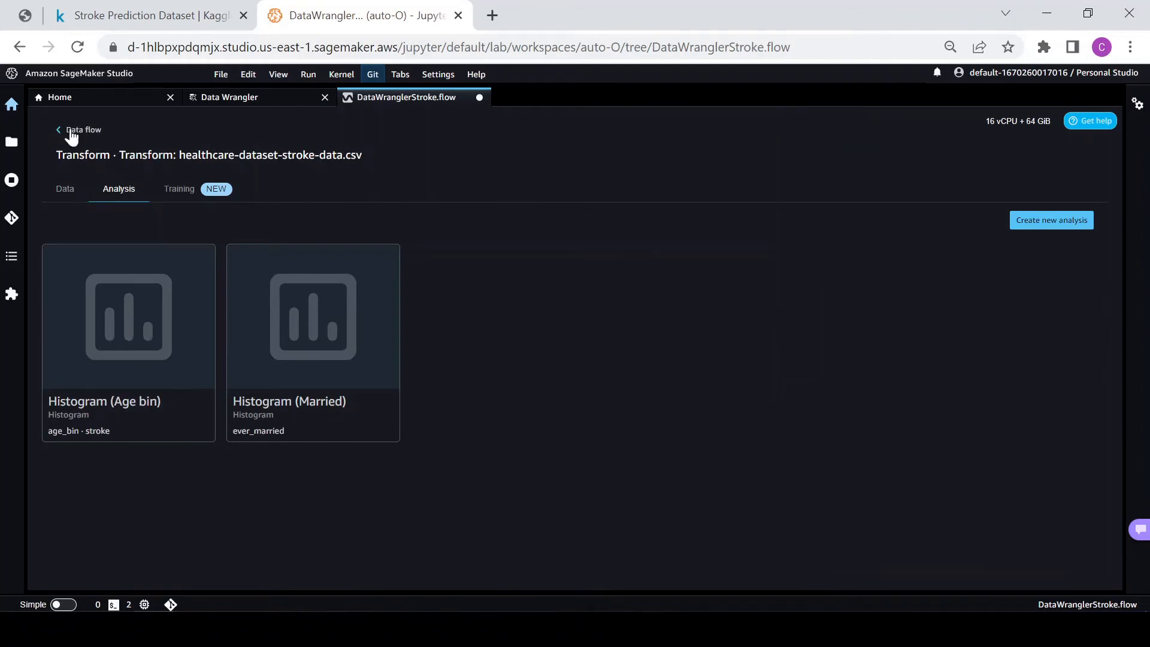
left_click(66, 187)
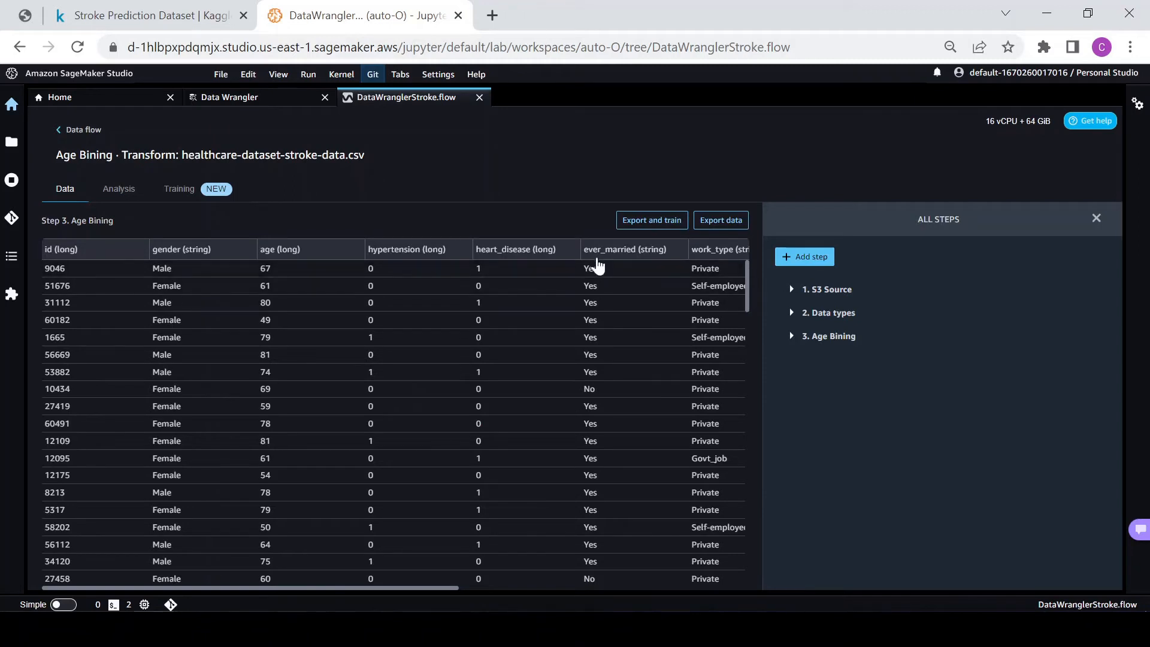
Add an Encode categorical step that ordinal-encodes the ever_married column, previewing it before adding.
left_click(803, 257)
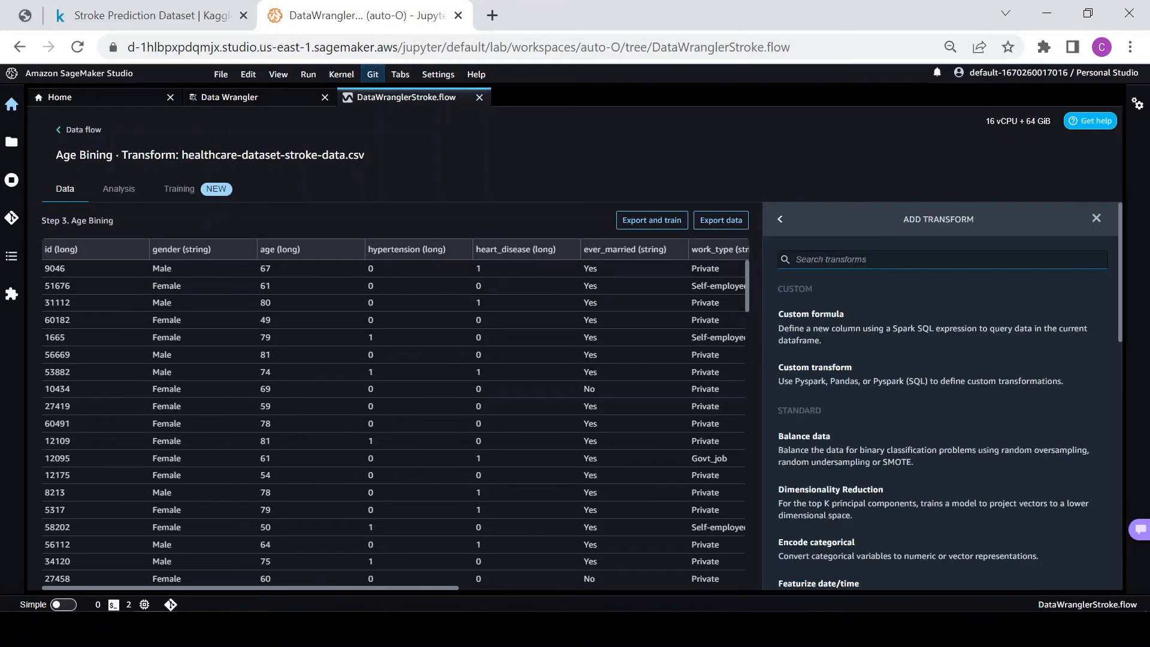
scroll(929, 465, "down", 3)
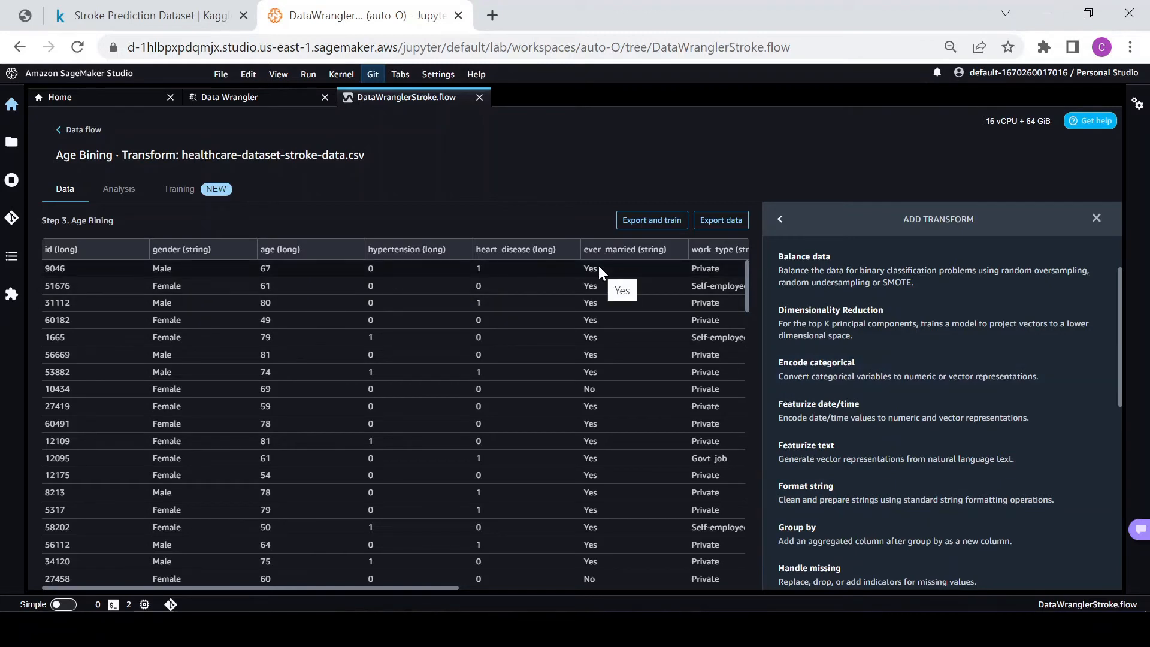
left_click(836, 377)
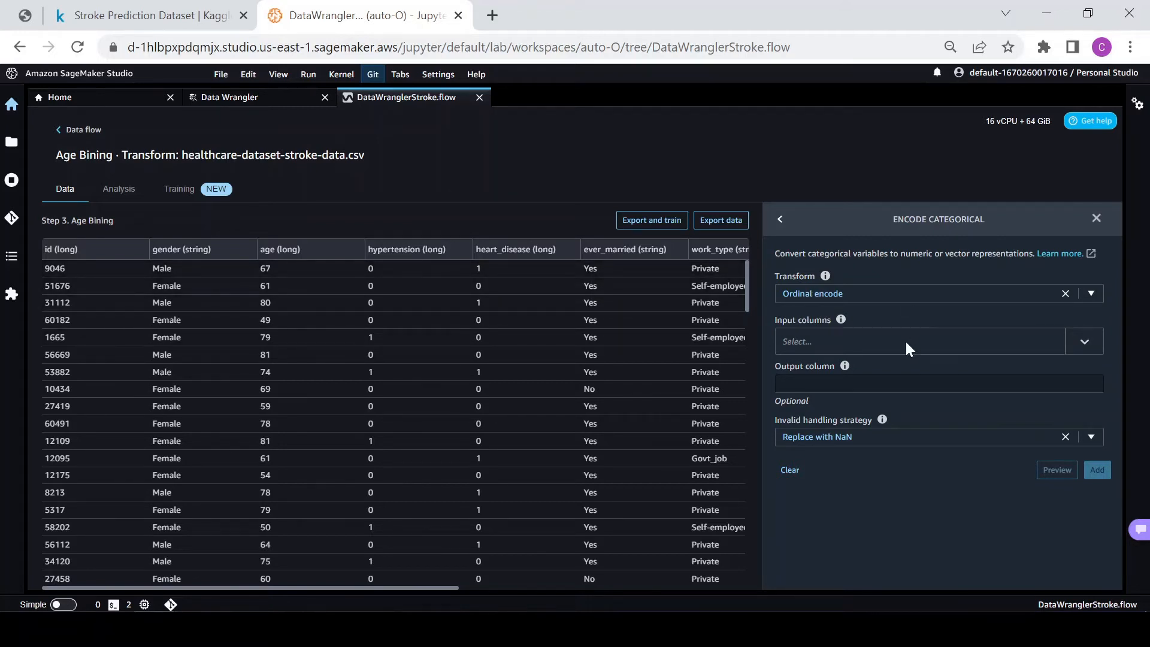
left_click(868, 340)
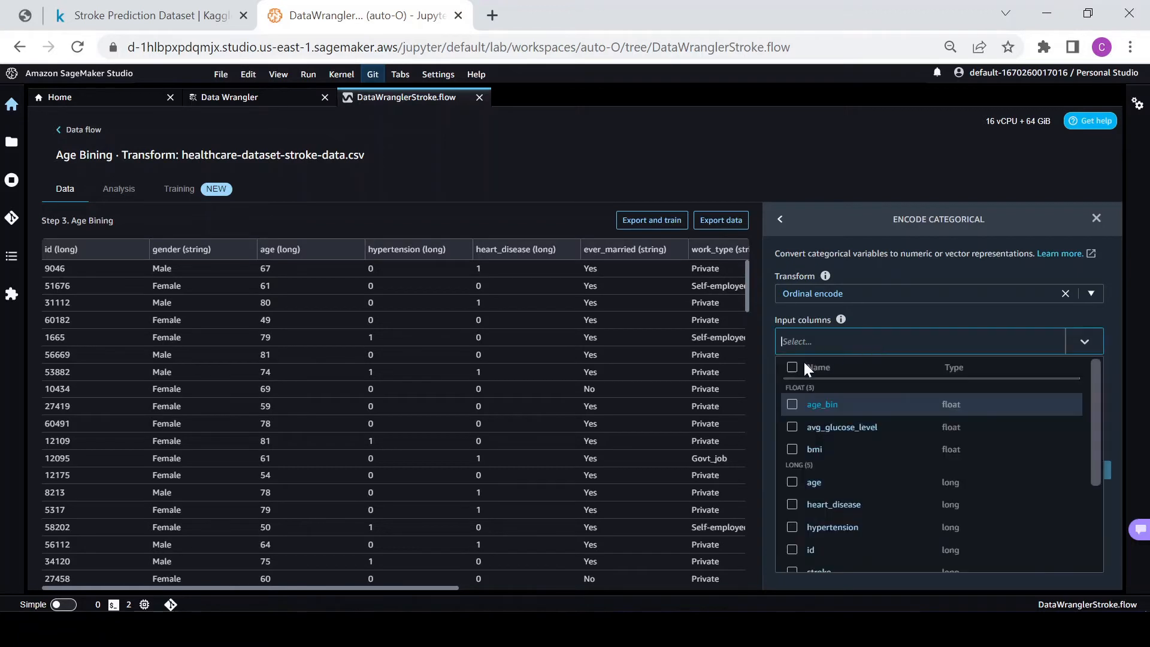
scroll(886, 436, "down", 3)
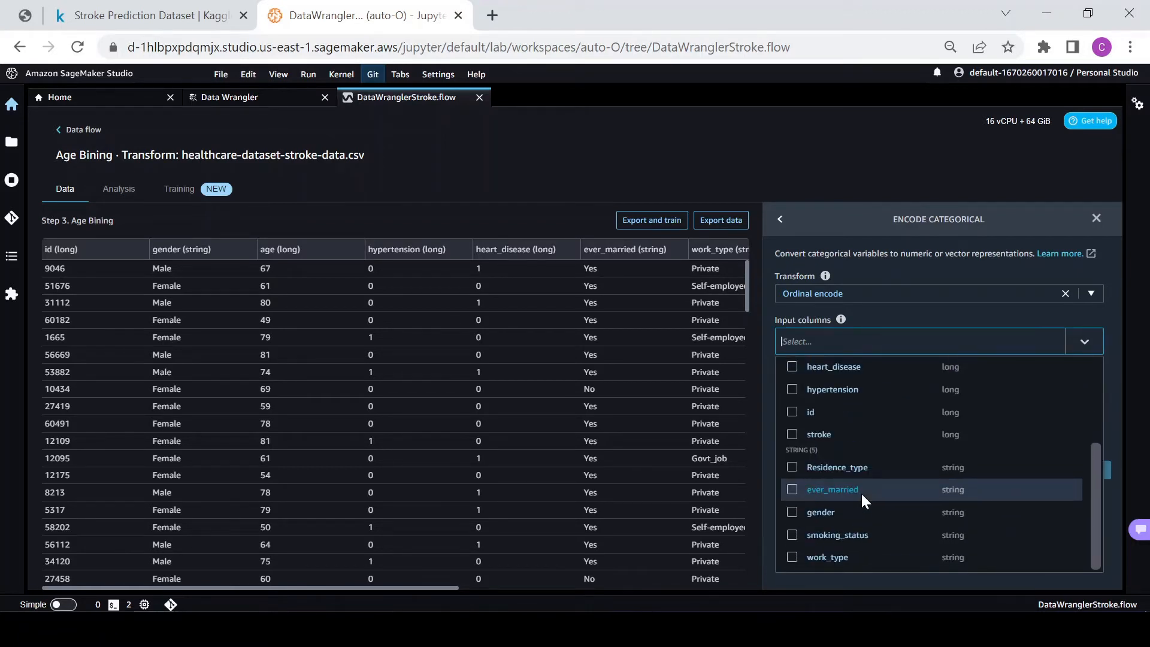
left_click(791, 490)
left_click(962, 312)
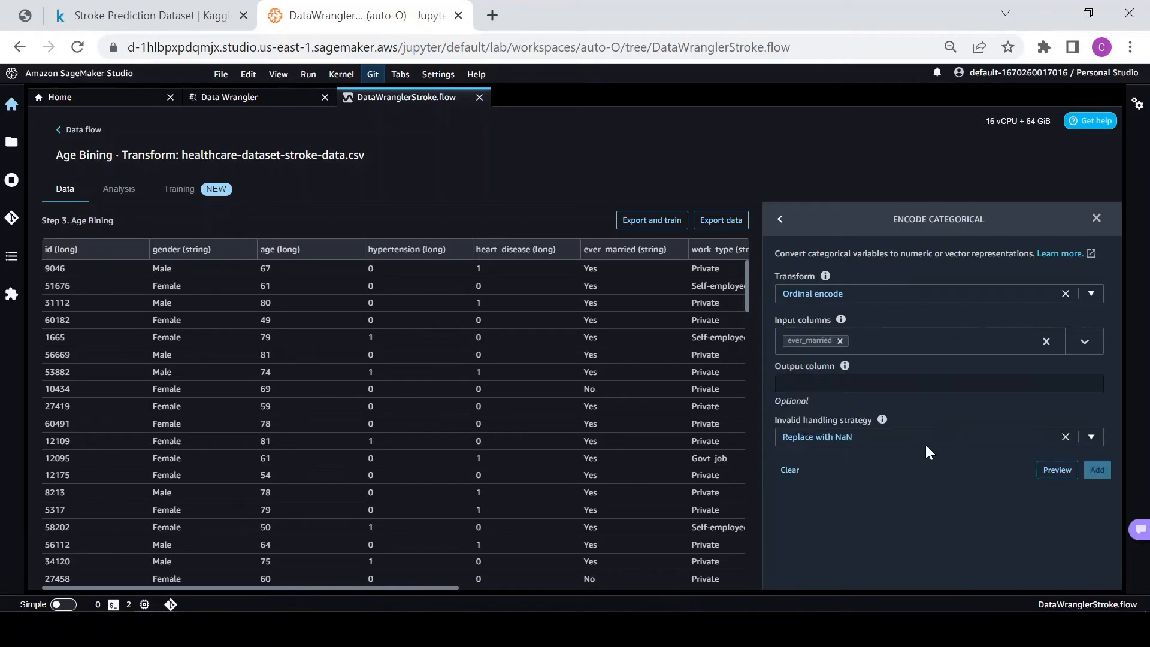
left_click(1060, 473)
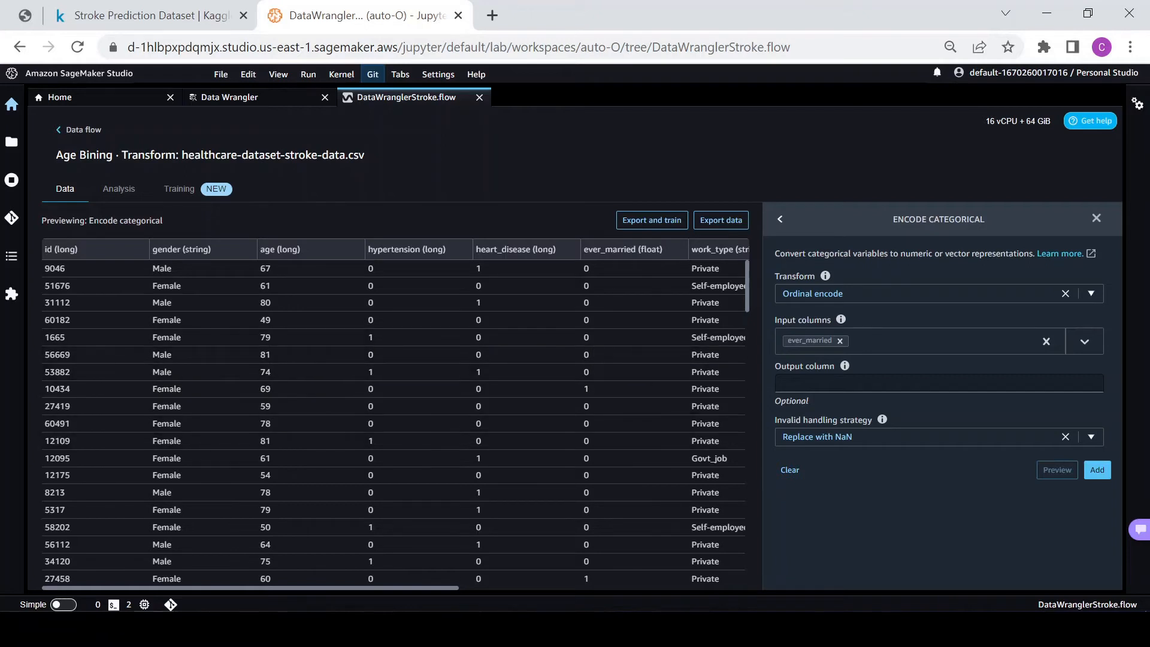
left_click(1100, 471)
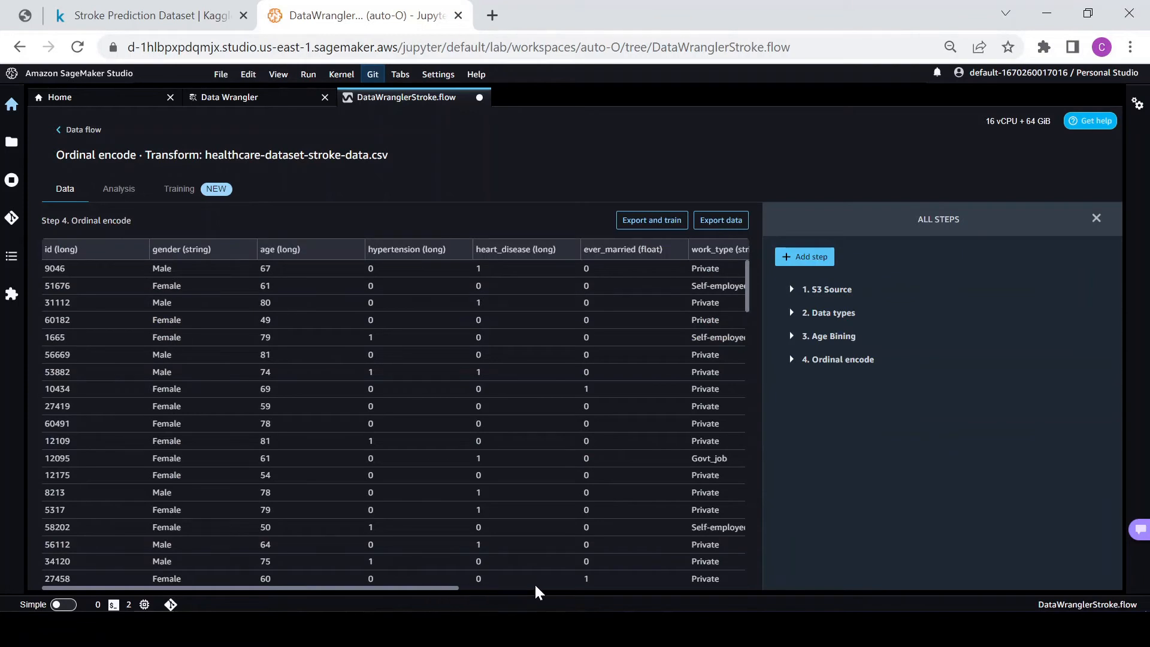
Create a histogram analysis on the Ordinal encode data and name it Histogram (Work).
left_click(462, 589)
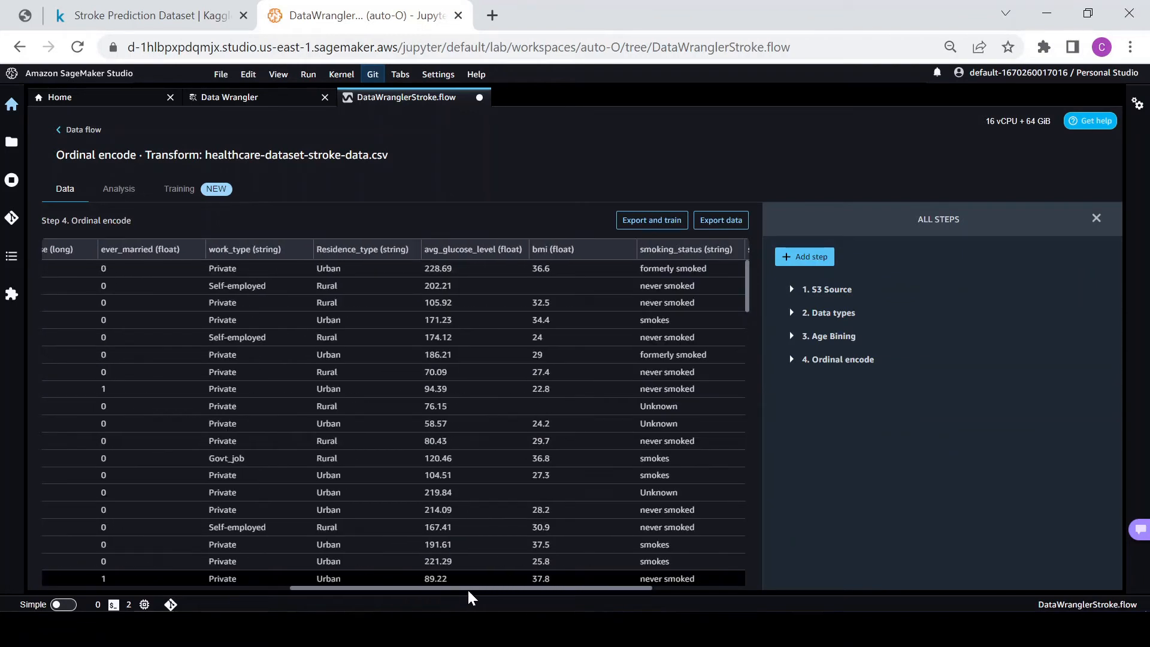
left_click_drag(435, 589, 384, 588)
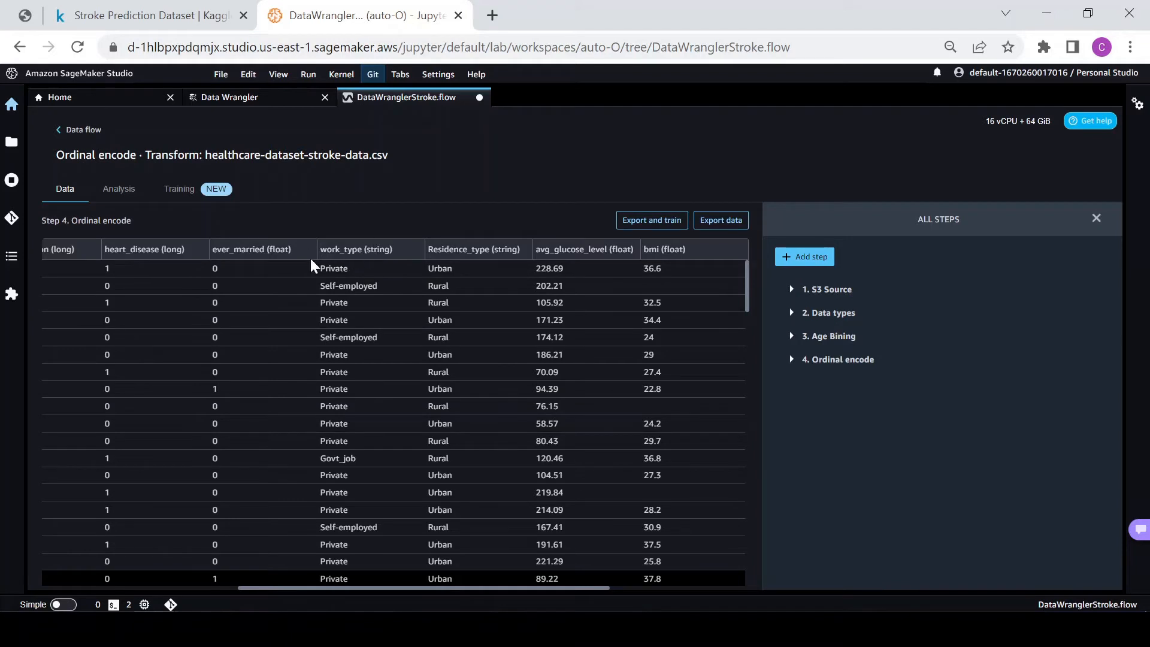
left_click(98, 188)
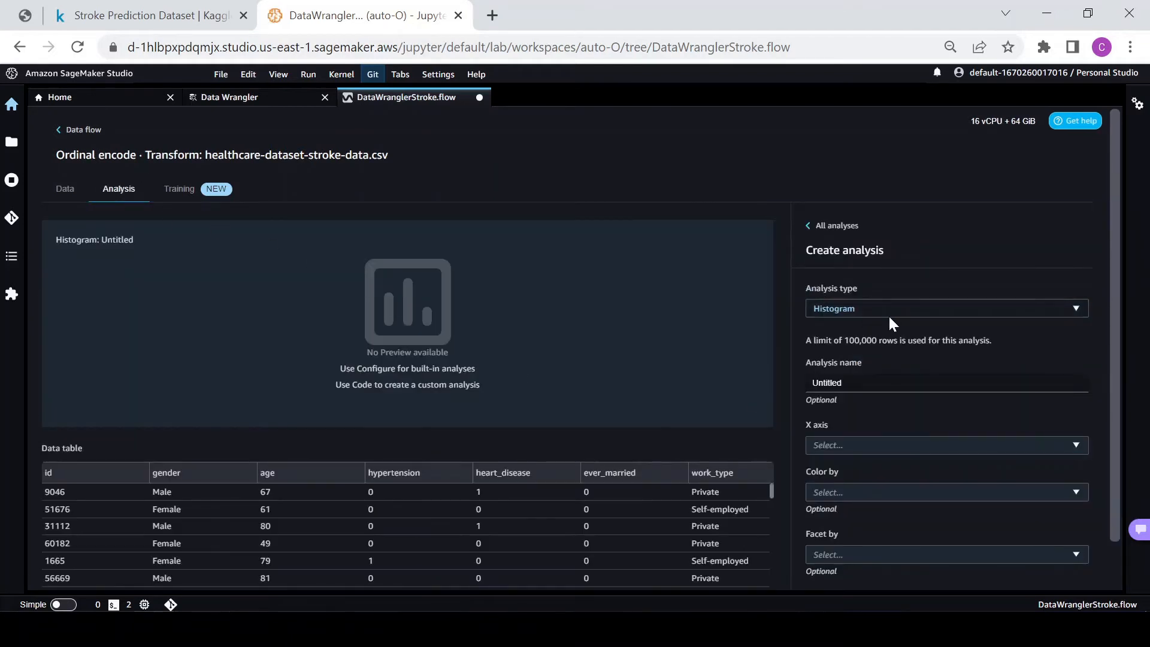
left_click_drag(852, 384, 729, 343)
type("His")
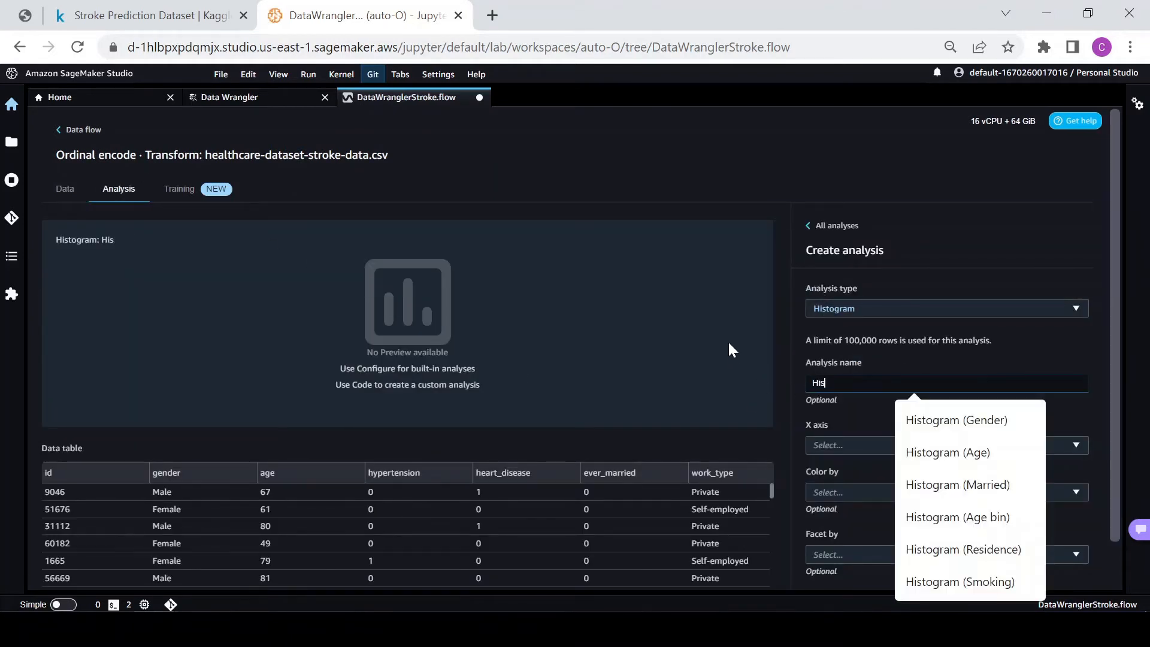
type("togram (Wo")
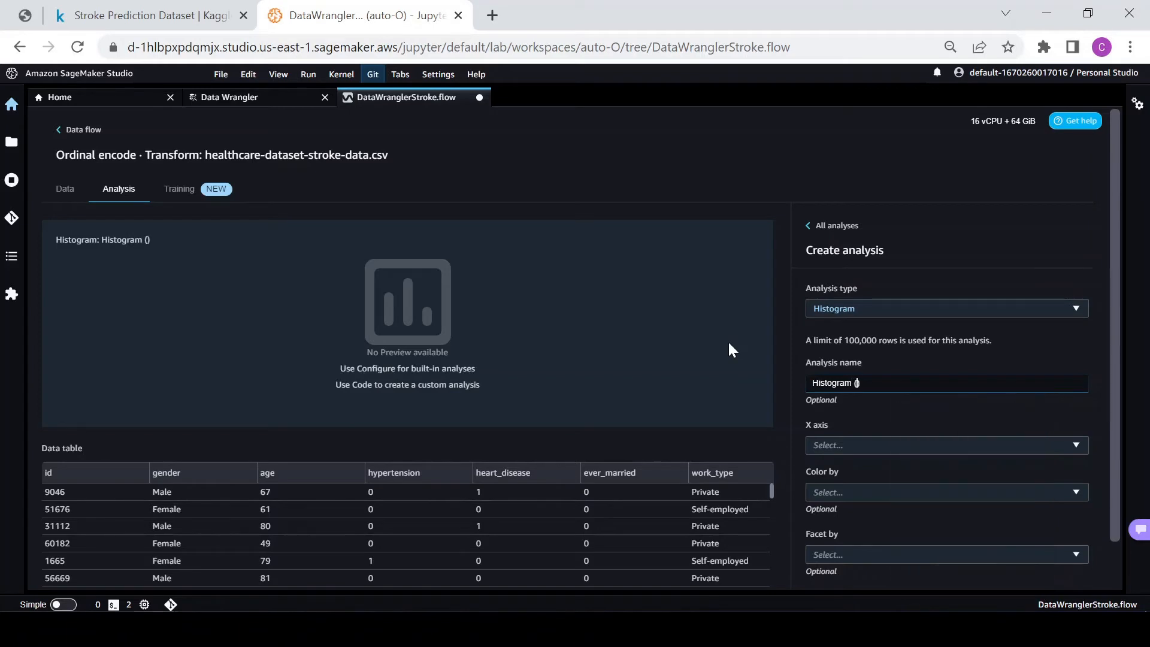
type("rk)")
Set the X axis of Histogram (Work) to work_type, color it by stroke, and preview the chart.
left_click(1016, 444)
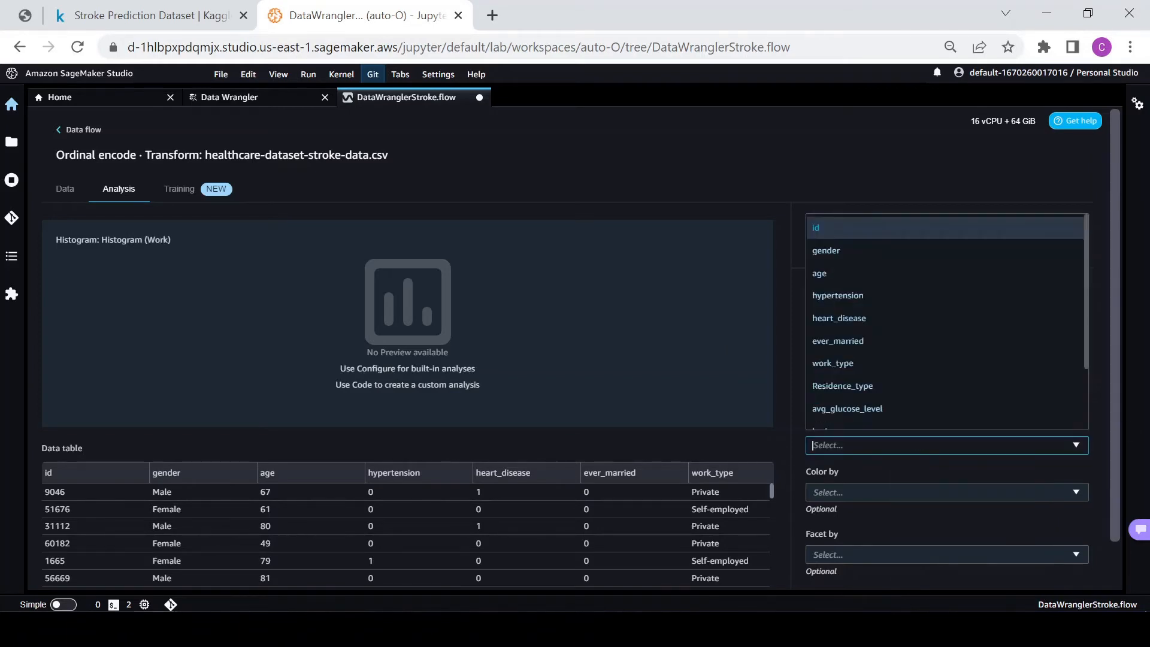
scroll(903, 392, "down", 2)
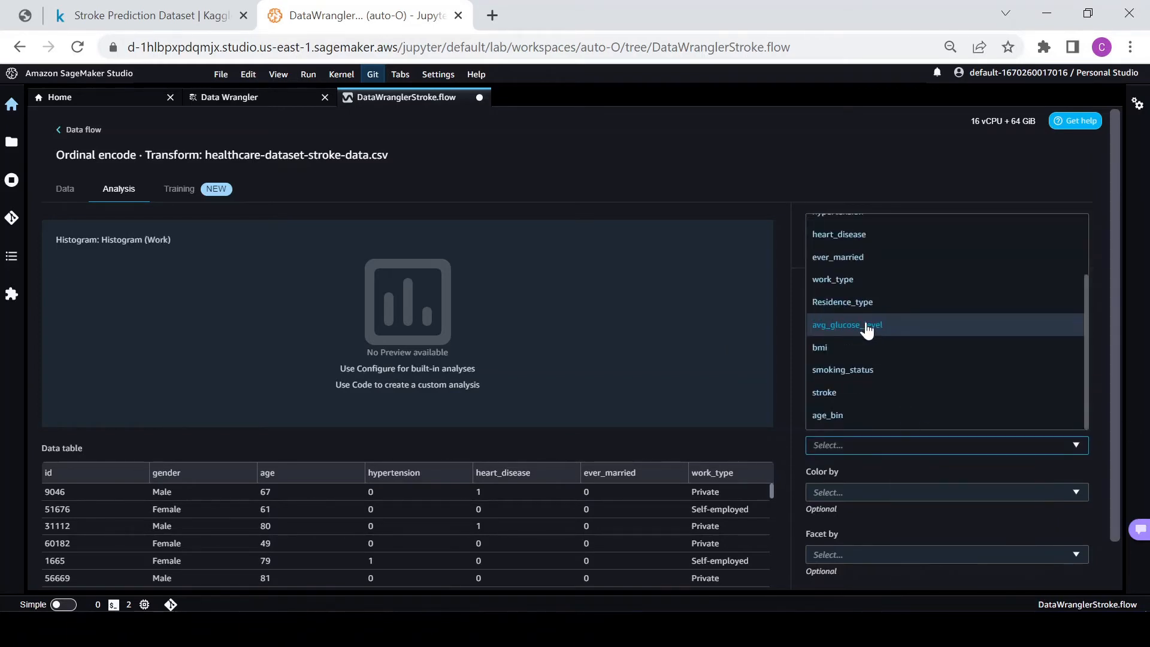
left_click(840, 273)
scroll(932, 524, "down", 1)
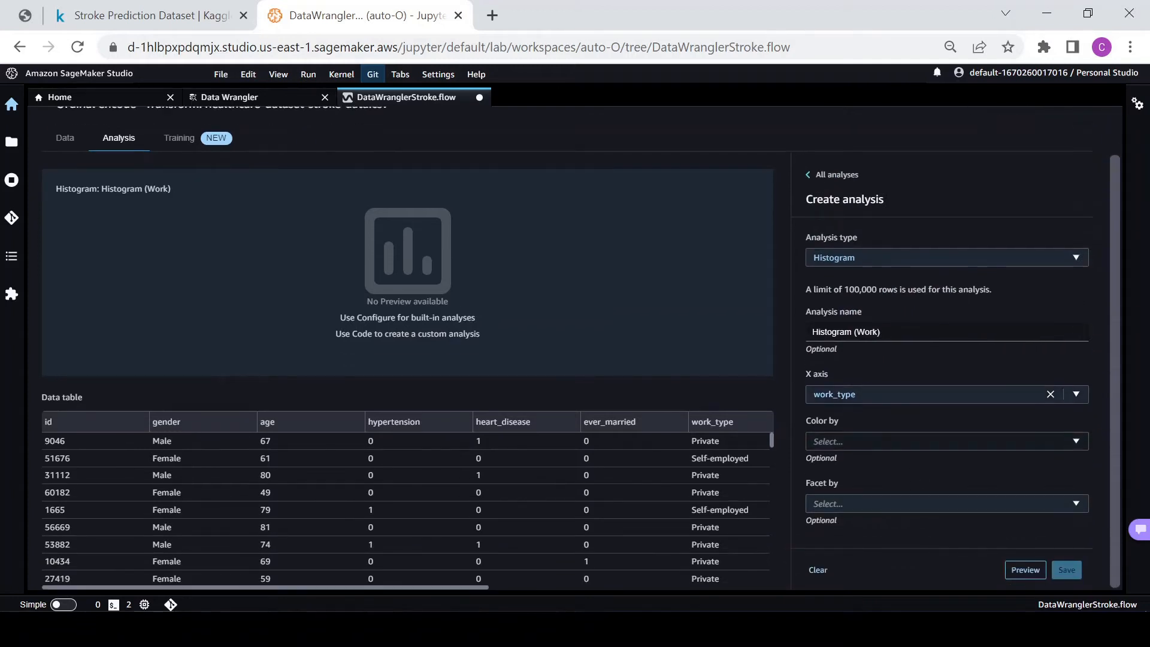
left_click(881, 441)
scroll(867, 412, "down", 2)
left_click(842, 413)
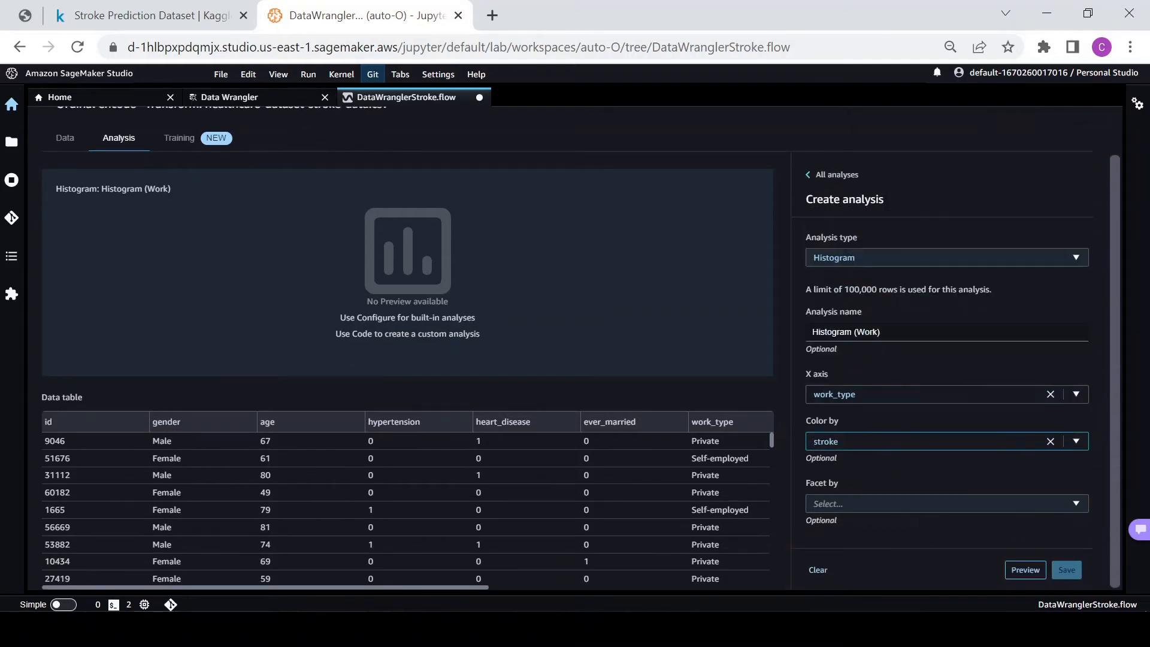
left_click(1024, 569)
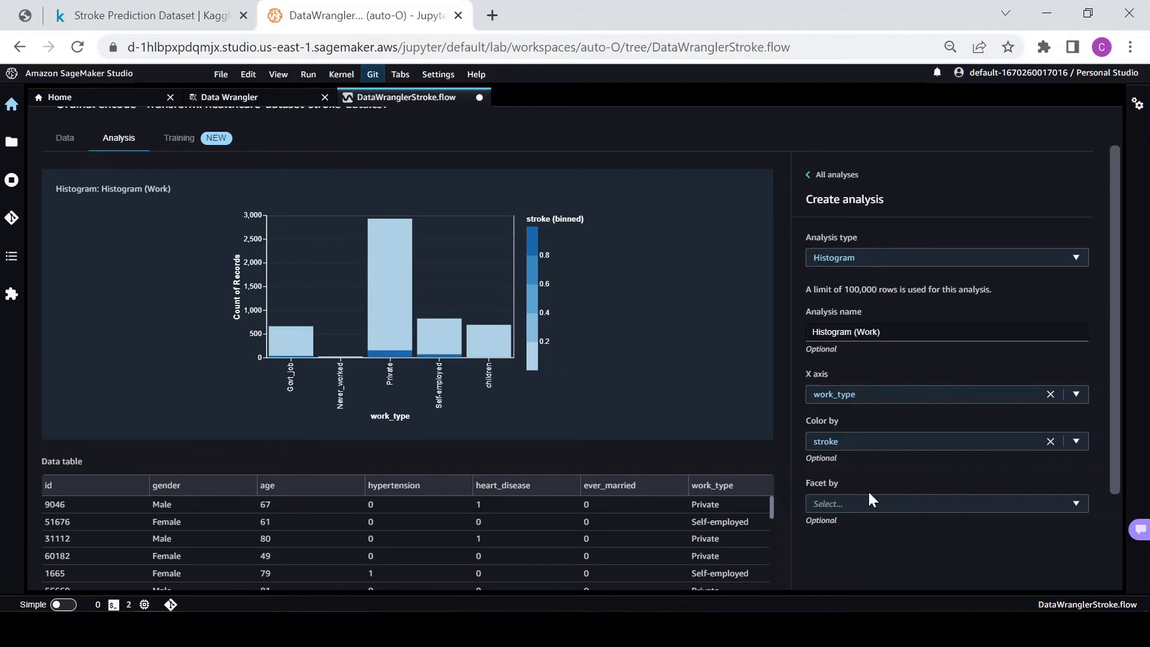
Save the Histogram (Work) analysis and return to the data flow.
scroll(870, 500, "down", 3)
left_click(1063, 569)
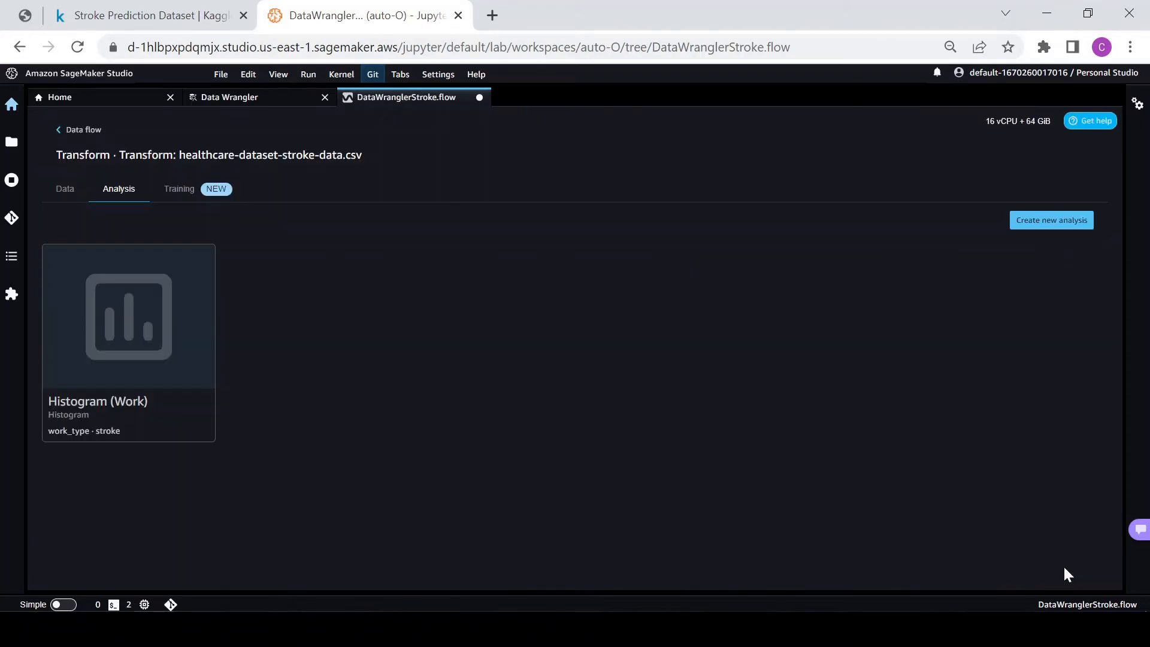
left_click(78, 130)
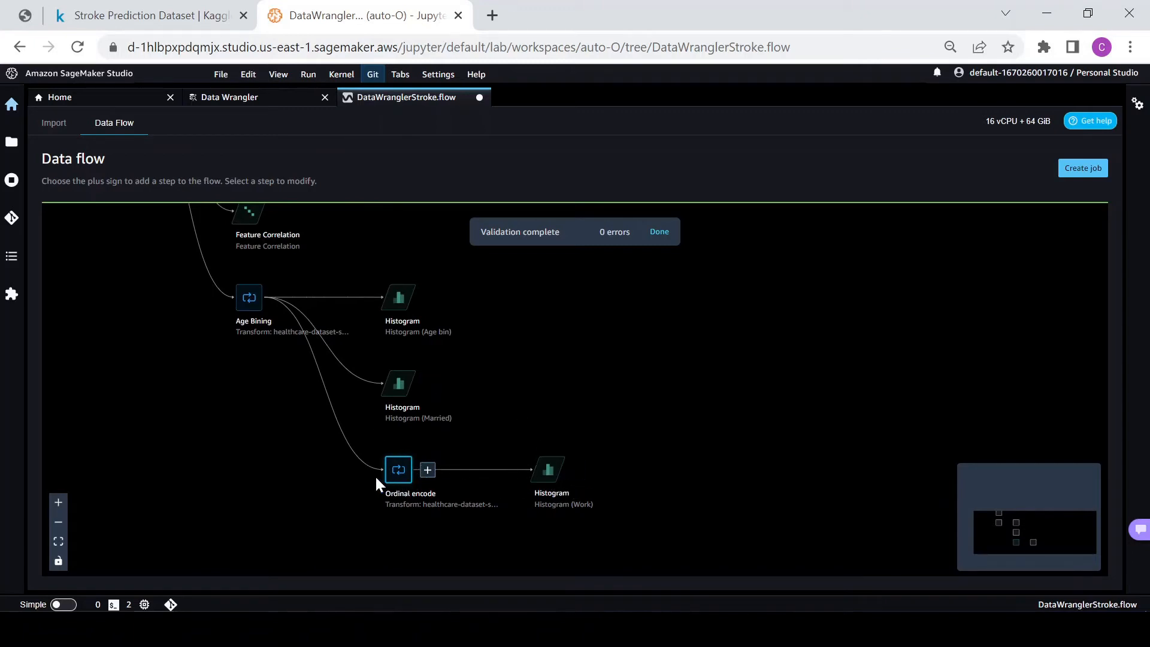
Start an Encode categorical transform on the Ordinal encode node and set its transform to One-hot encode.
left_click(428, 470)
left_click(429, 471)
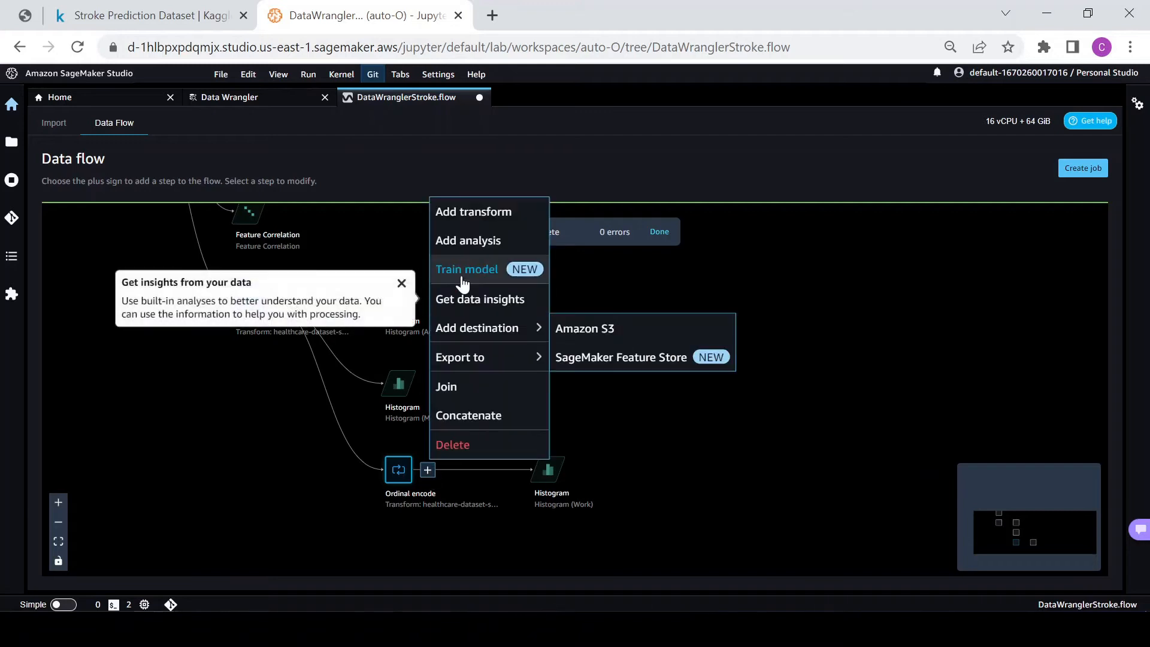
left_click(470, 213)
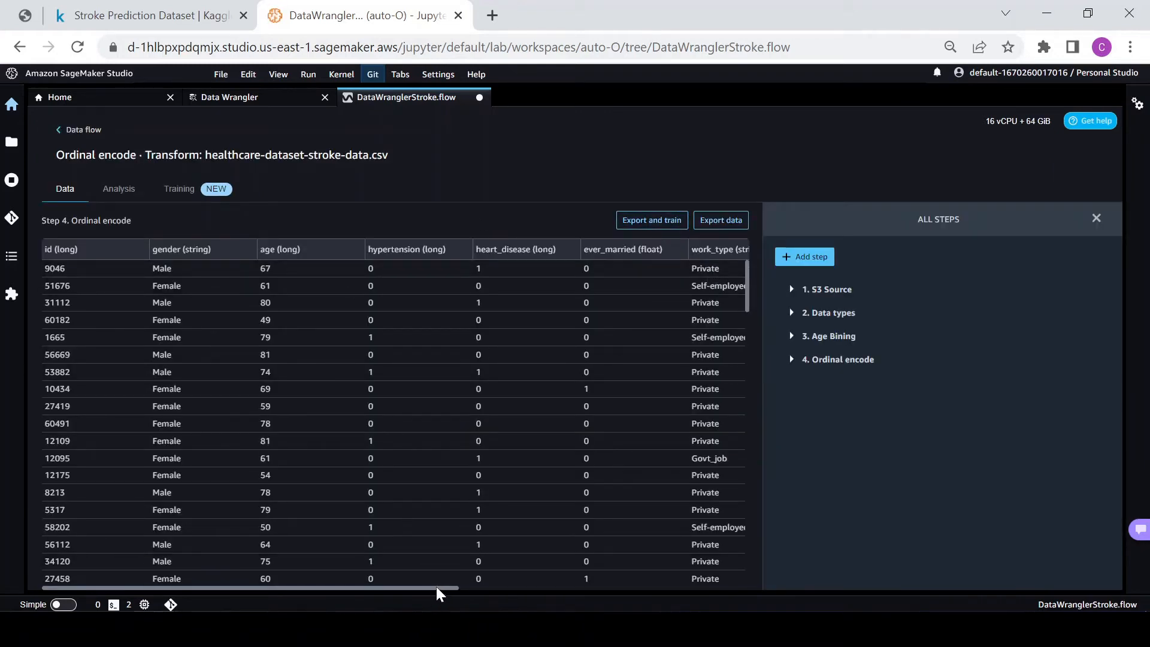
left_click_drag(434, 590, 587, 603)
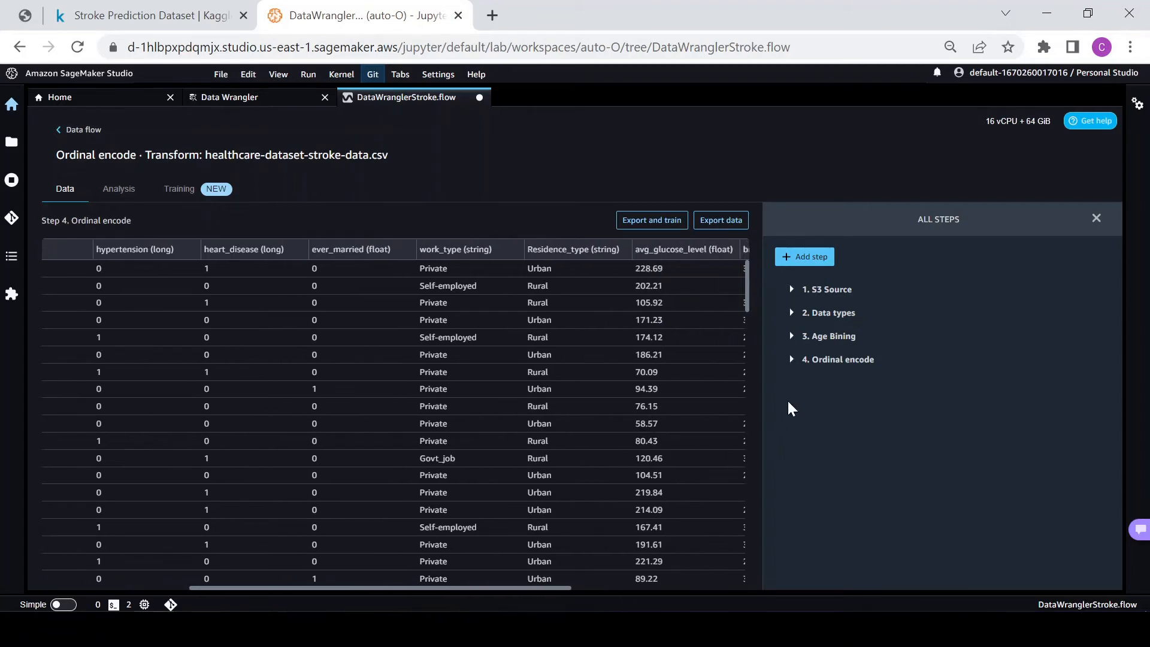
left_click(813, 259)
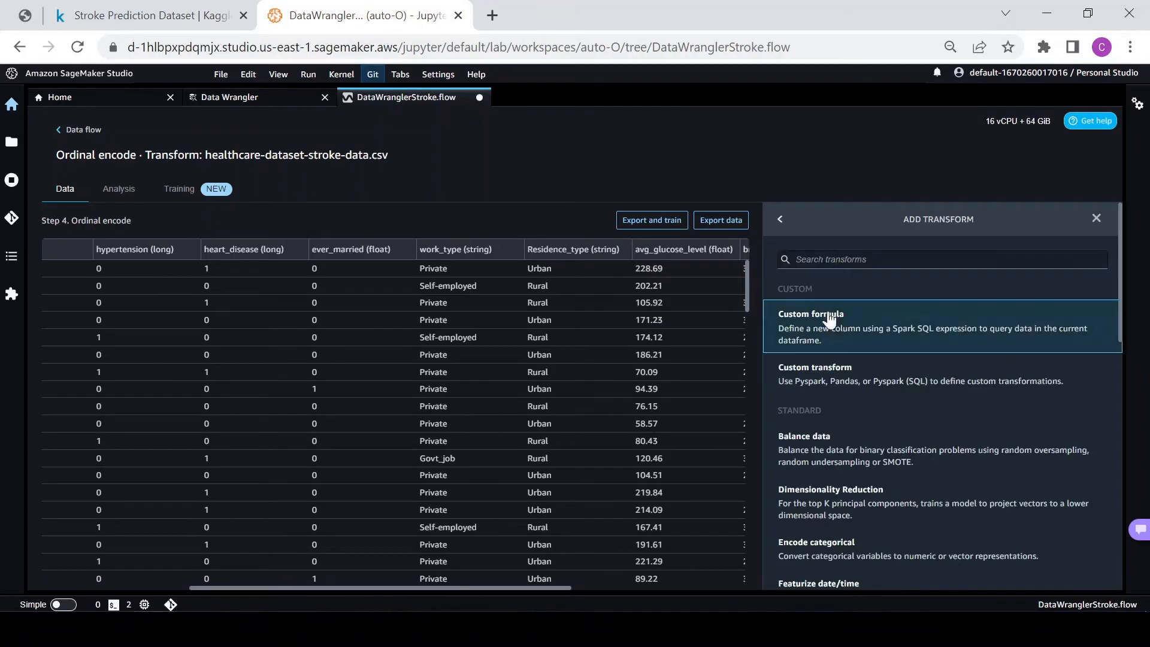
scroll(914, 519, "down", 1)
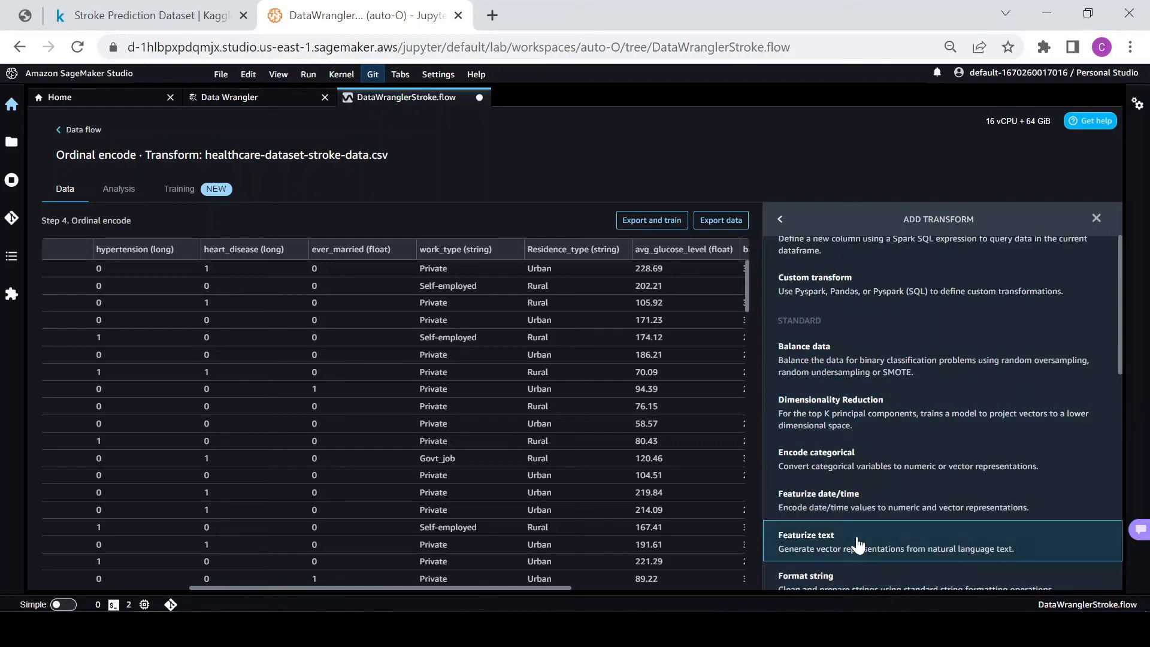
left_click(830, 457)
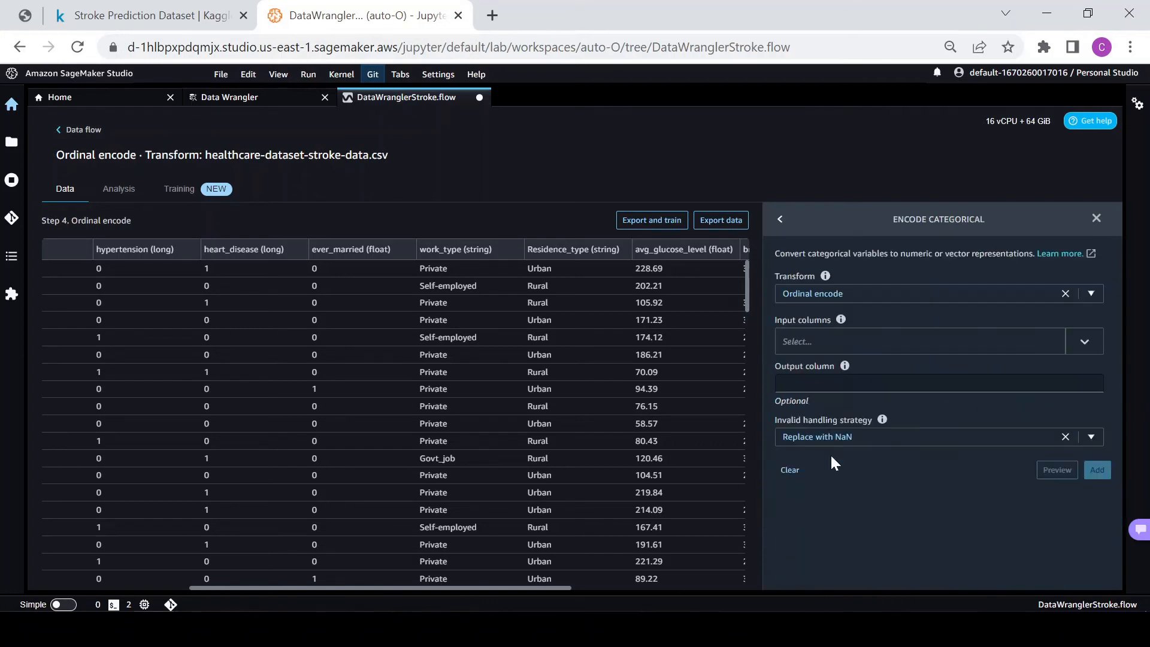
left_click(844, 294)
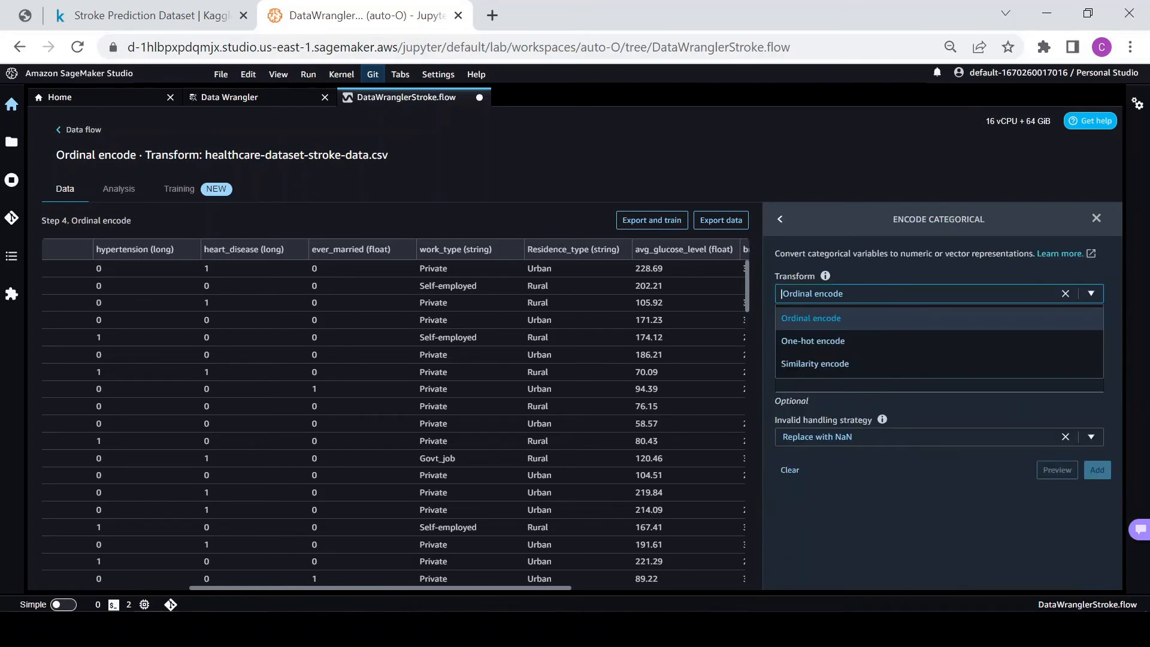
left_click(813, 340)
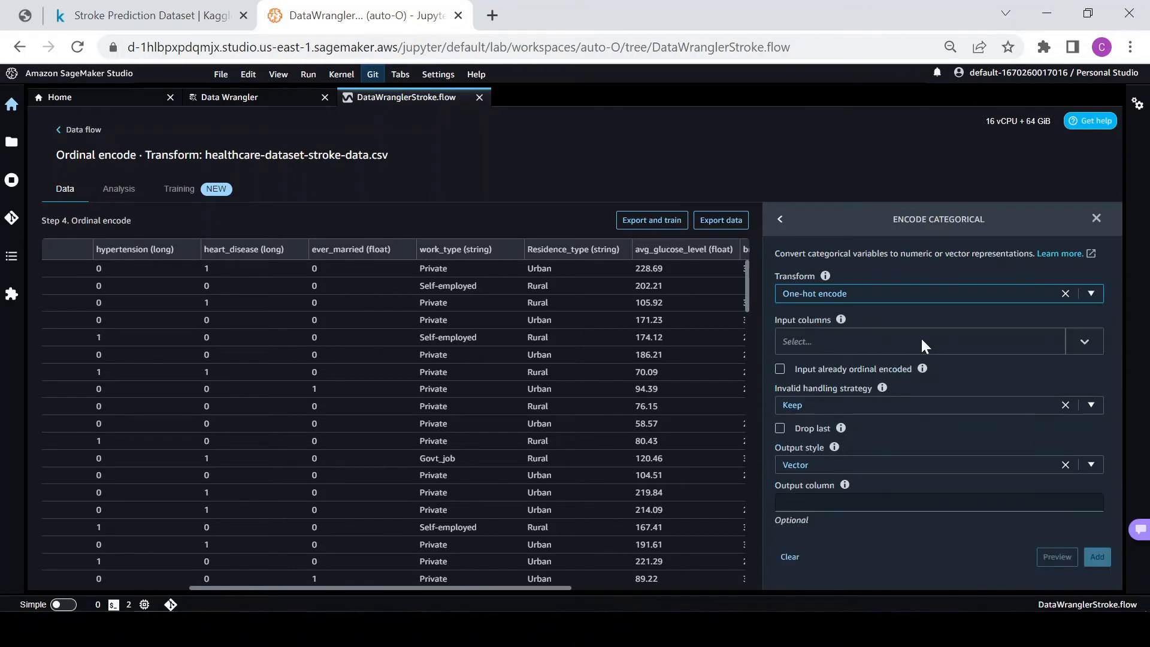
Select work_type and Residence_type as the input columns of the one-hot encode transform.
left_click(955, 342)
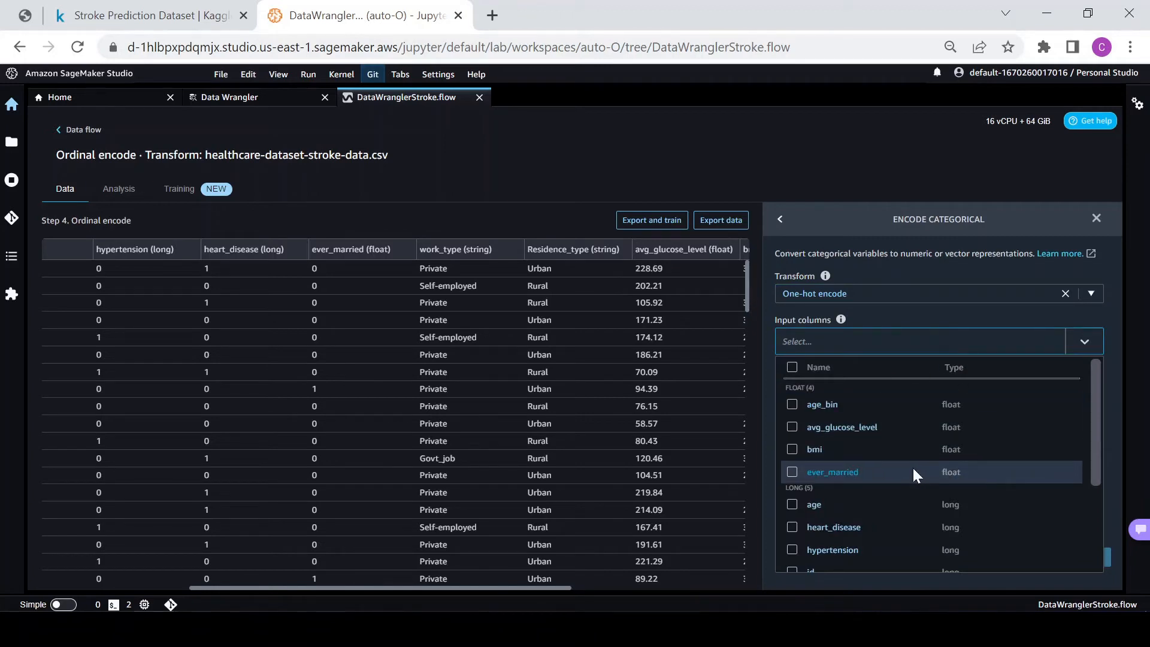
scroll(880, 479, "down", 1)
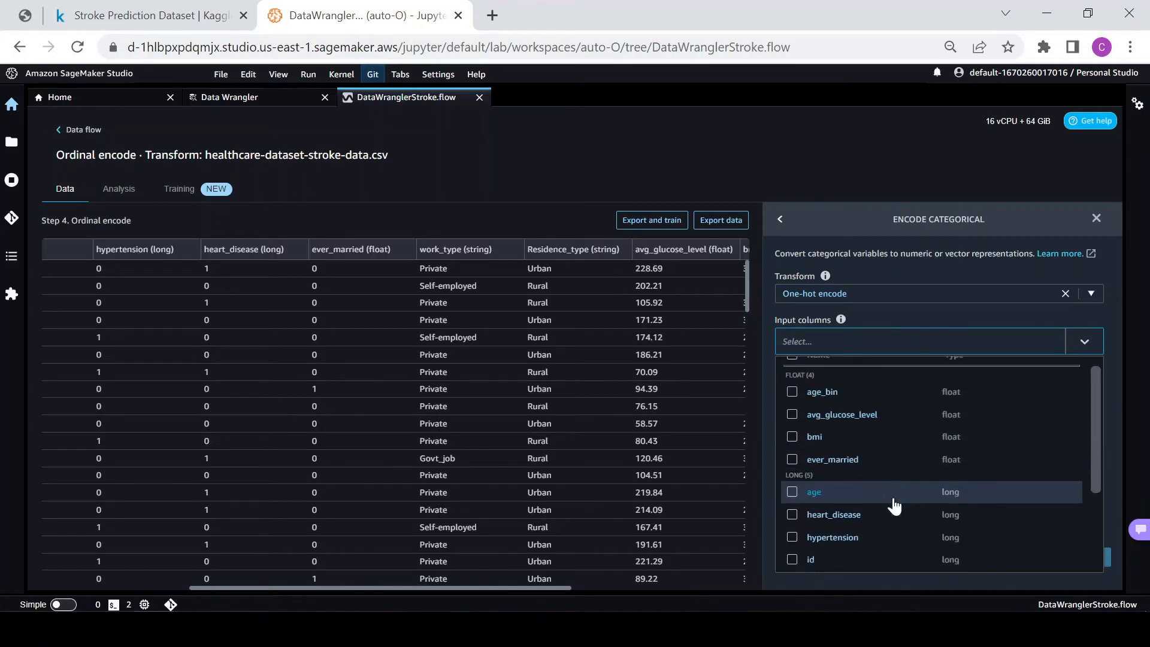
scroll(893, 506, "down", 3)
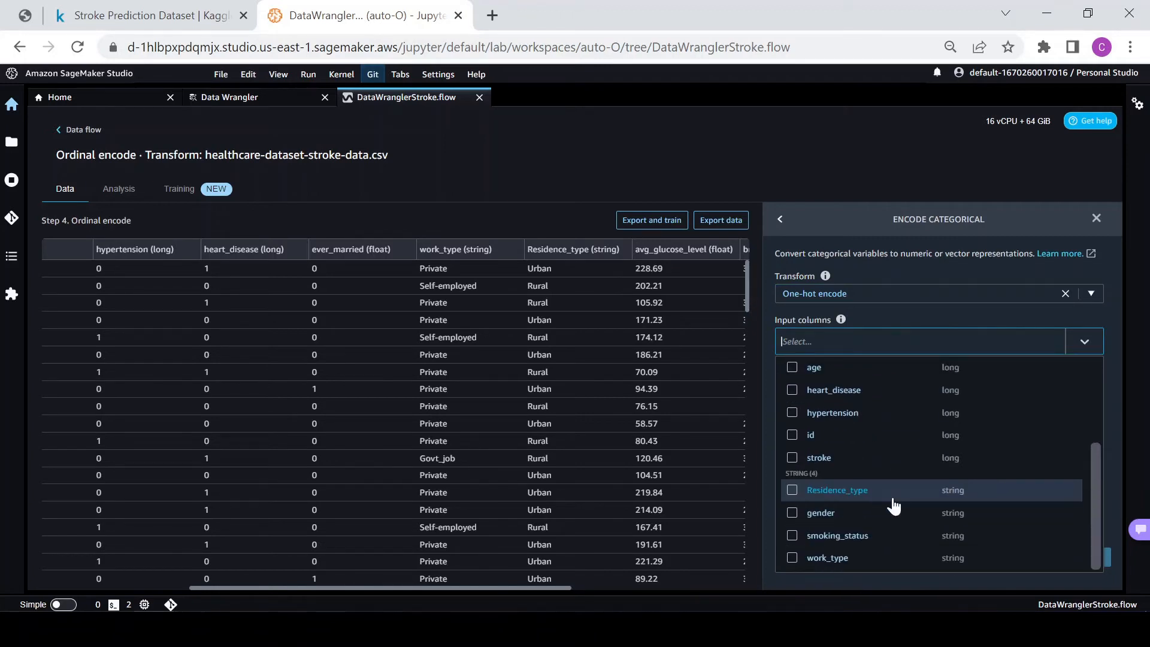
left_click(792, 558)
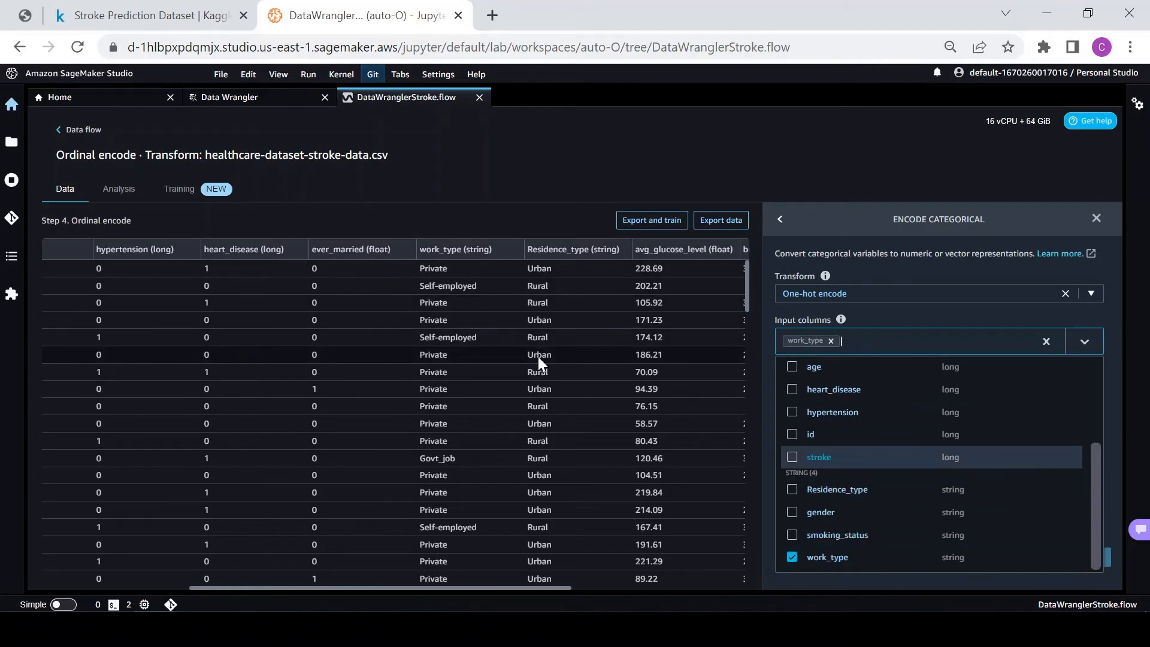
left_click(825, 490)
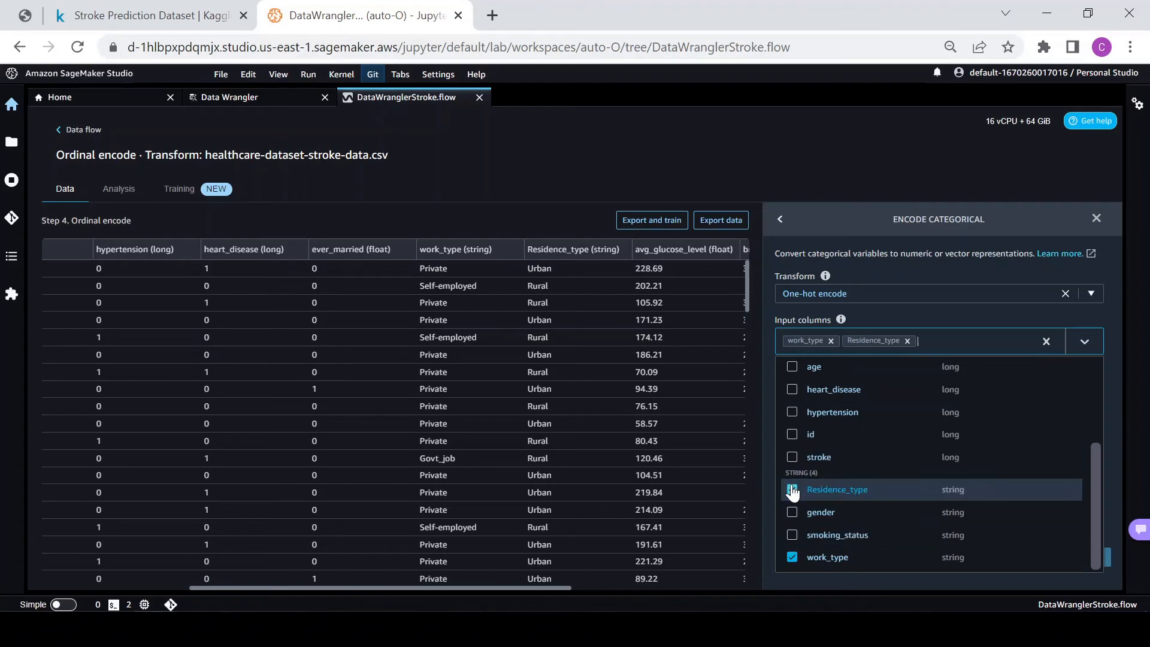
left_click(981, 311)
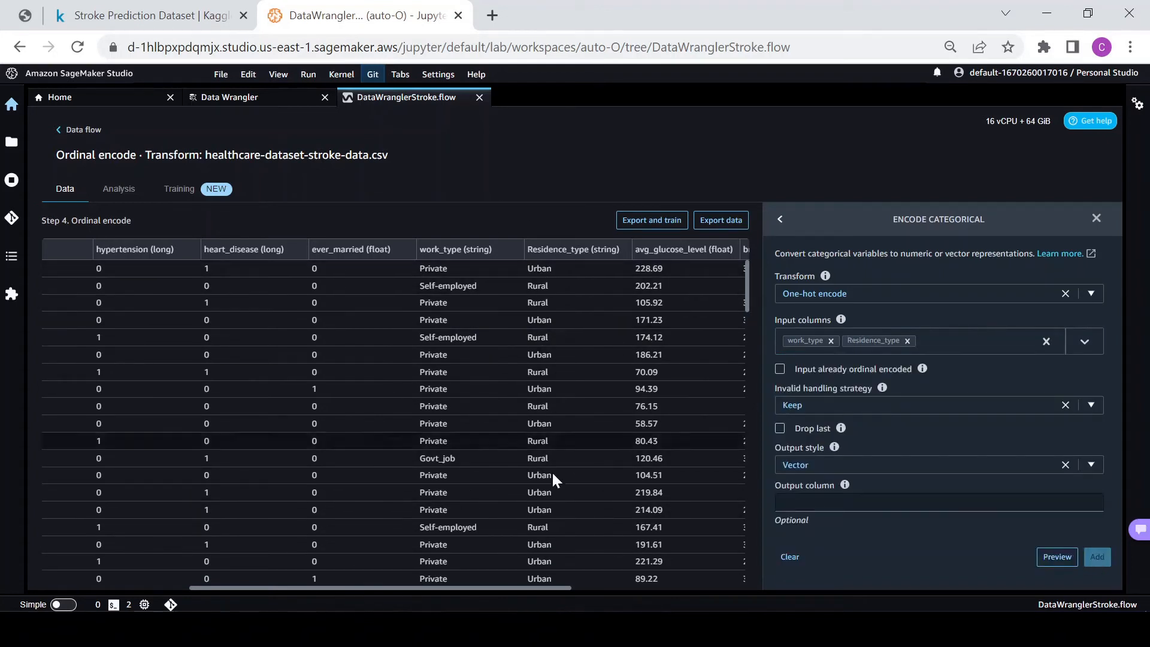
Set the one-hot encode output style to Columns, leave invalid handling at Keep, and preview the transform.
scroll(548, 488, "down", 3)
scroll(547, 503, "down", 3)
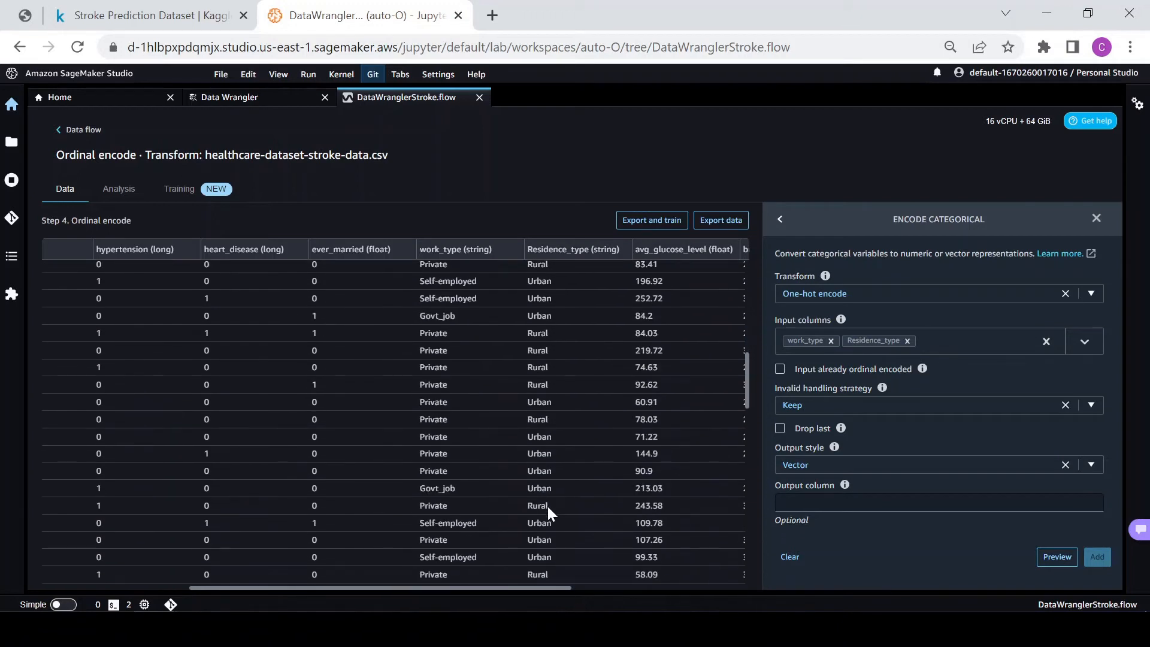
scroll(553, 513, "up", 6)
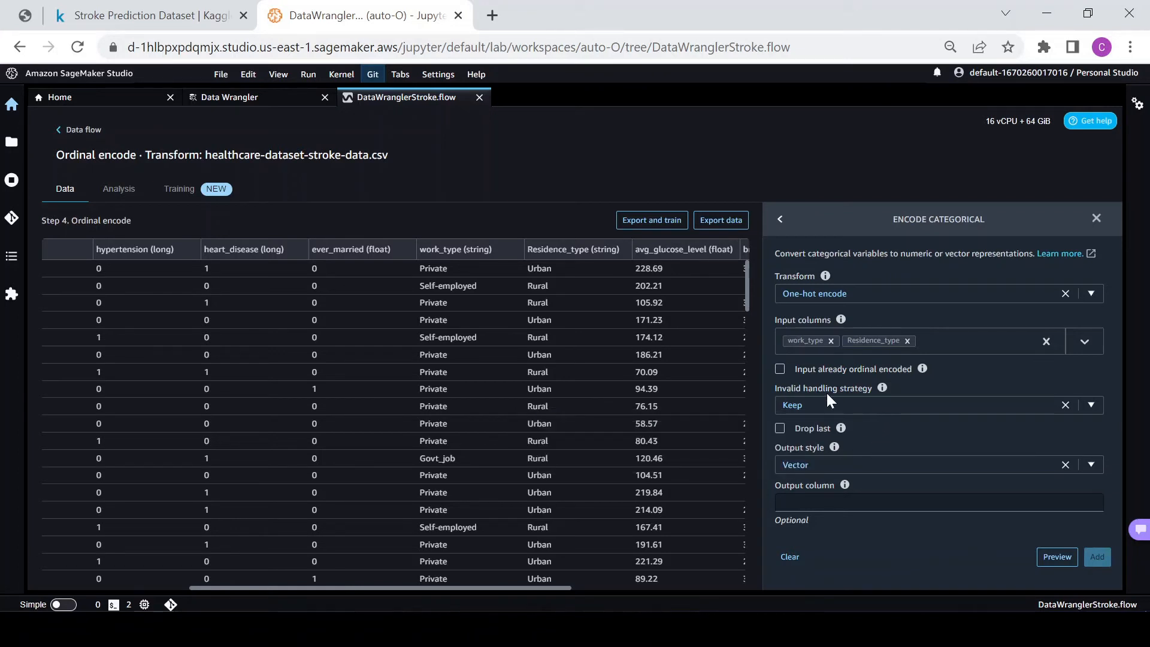
left_click(871, 406)
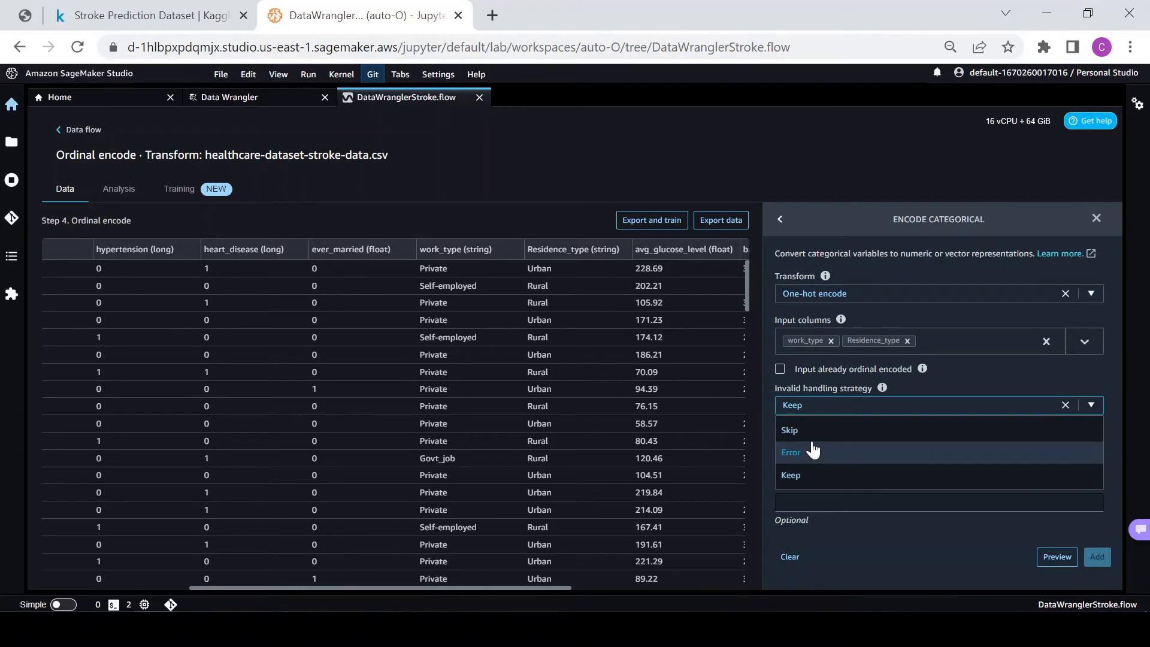
left_click(856, 405)
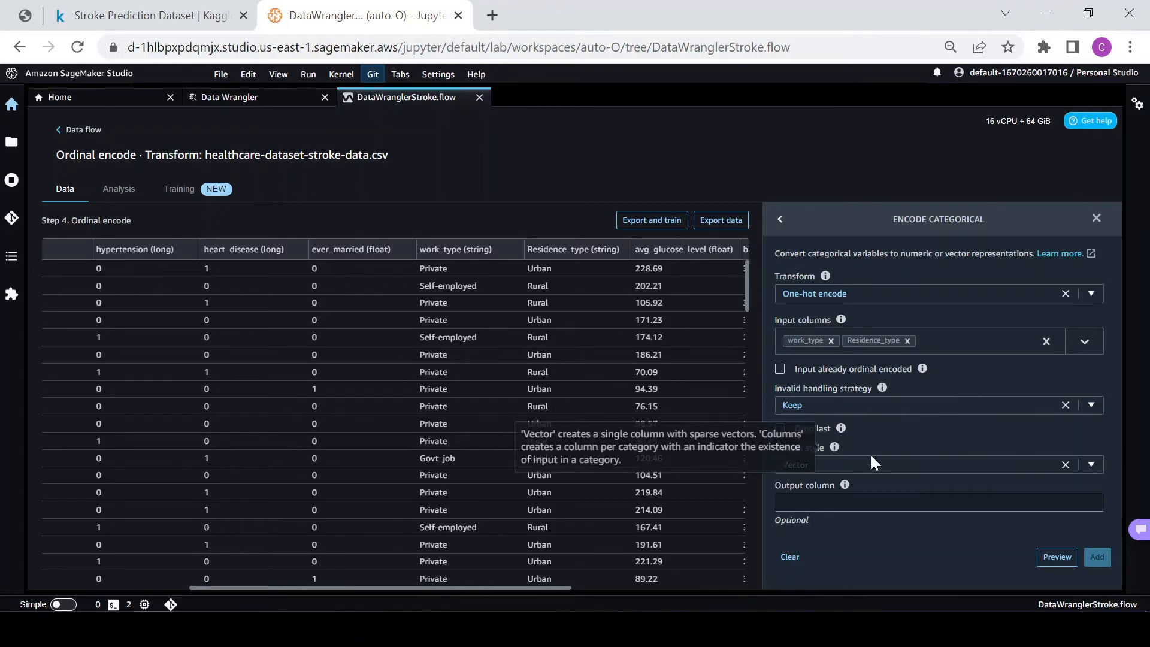
left_click(844, 465)
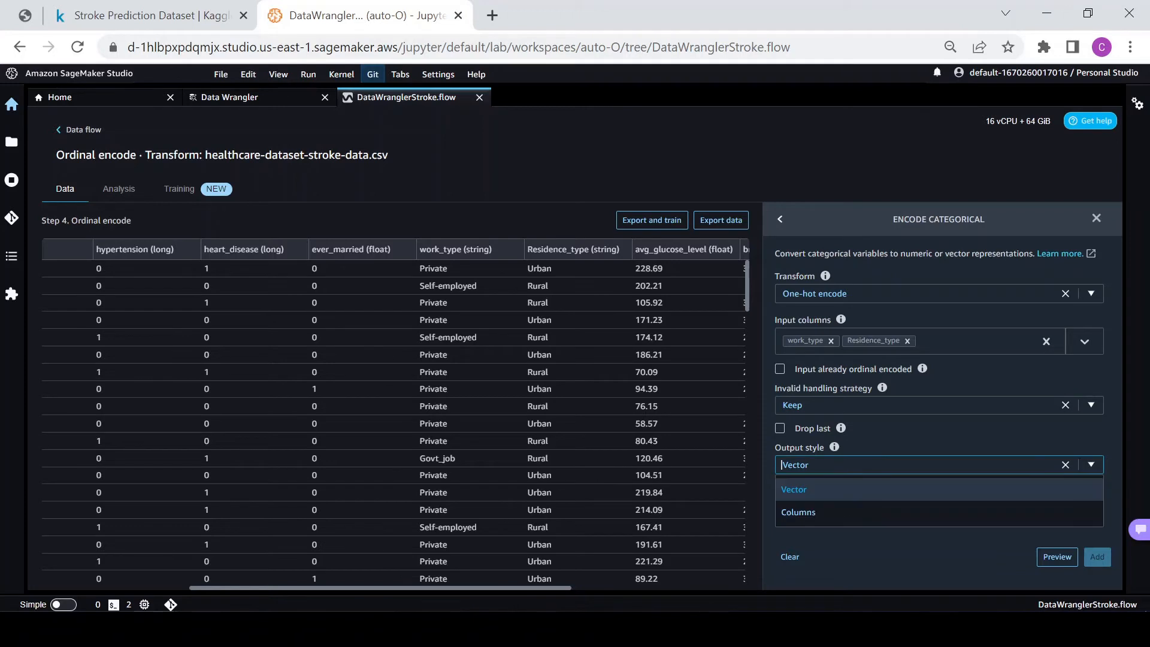
left_click(809, 514)
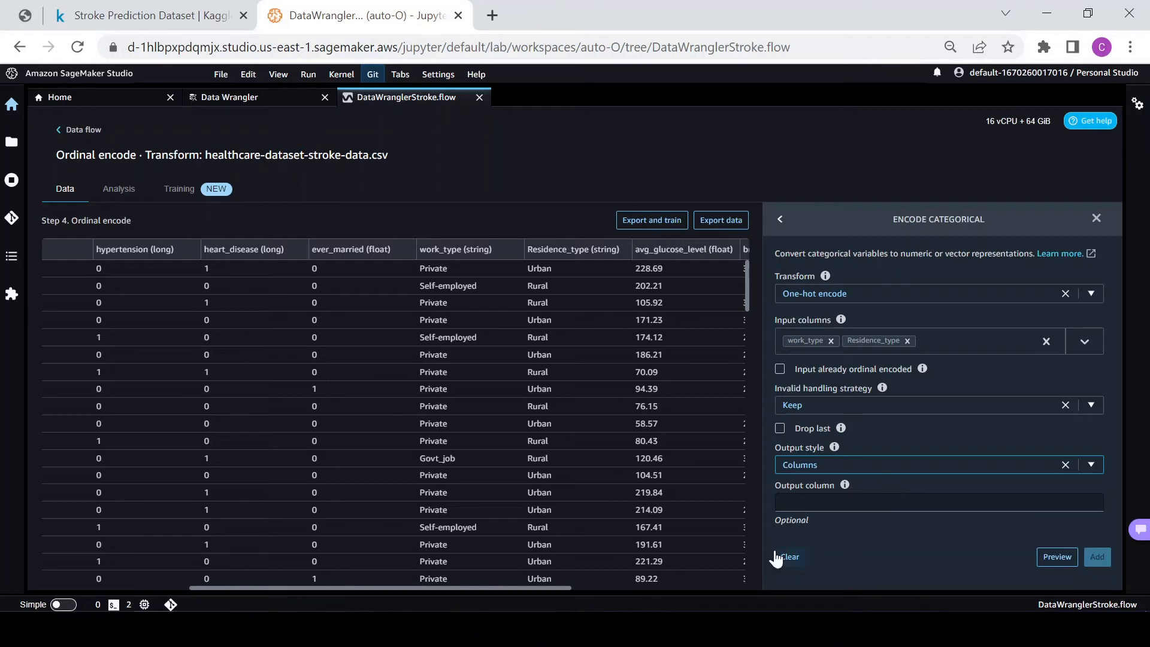
left_click(1057, 557)
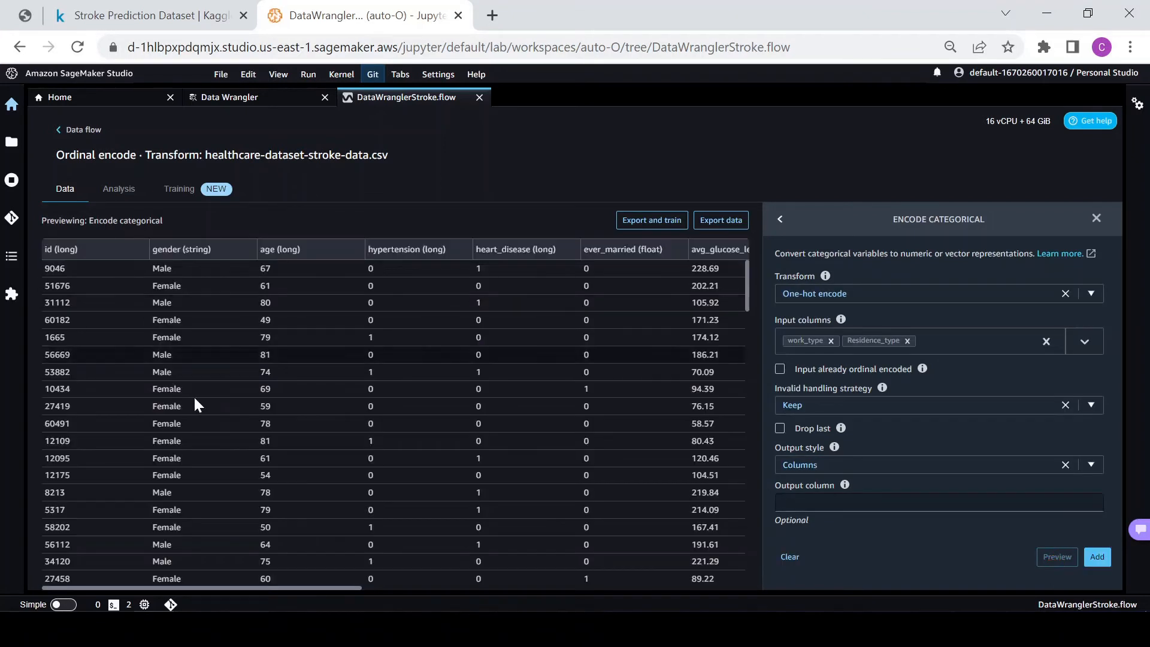
Check the encoded work_type and Residence_type columns in the preview and add the one-hot encode step to the flow.
left_click_drag(267, 589, 350, 589)
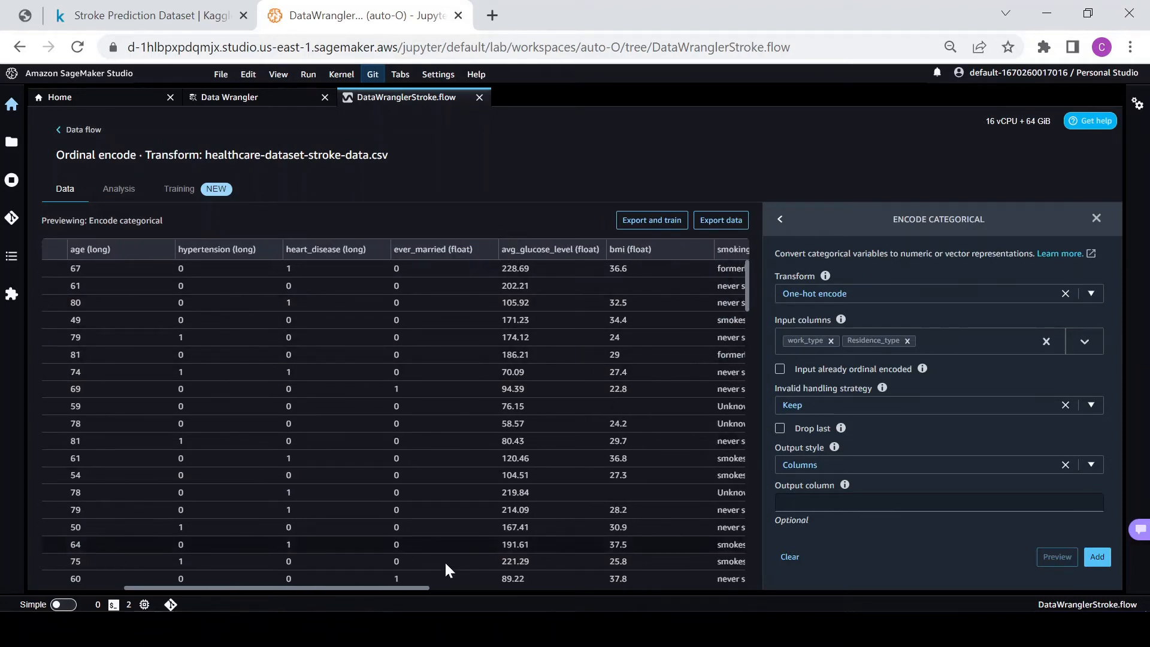
mouse_move(398, 587)
left_mouse_down()
mouse_move(549, 584)
mouse_move(712, 603)
left_mouse_up()
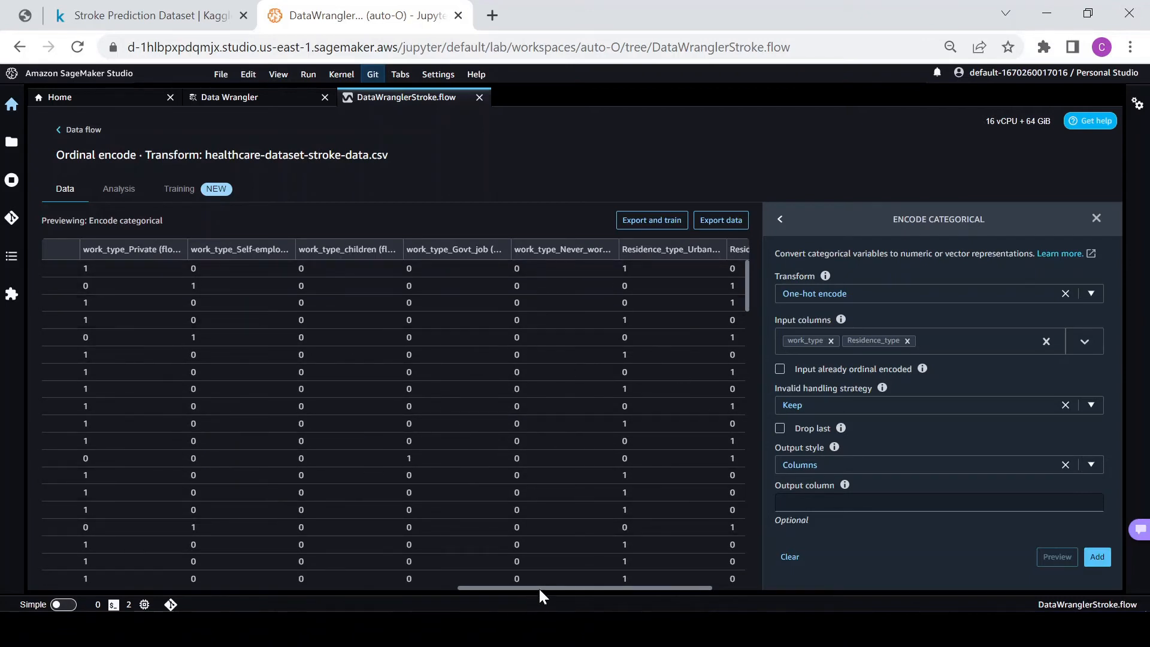
mouse_move(541, 588)
left_mouse_down()
mouse_move(634, 586)
mouse_move(91, 578)
mouse_move(280, 594)
left_mouse_up()
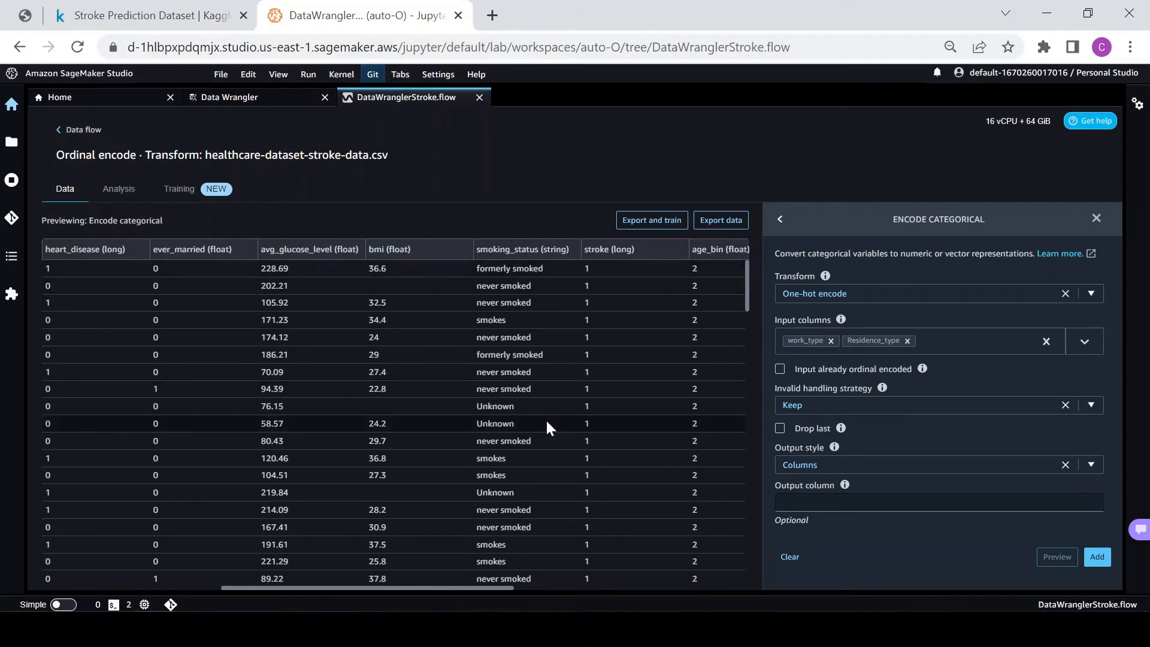
left_click_drag(487, 584, 506, 605)
left_click(1097, 556)
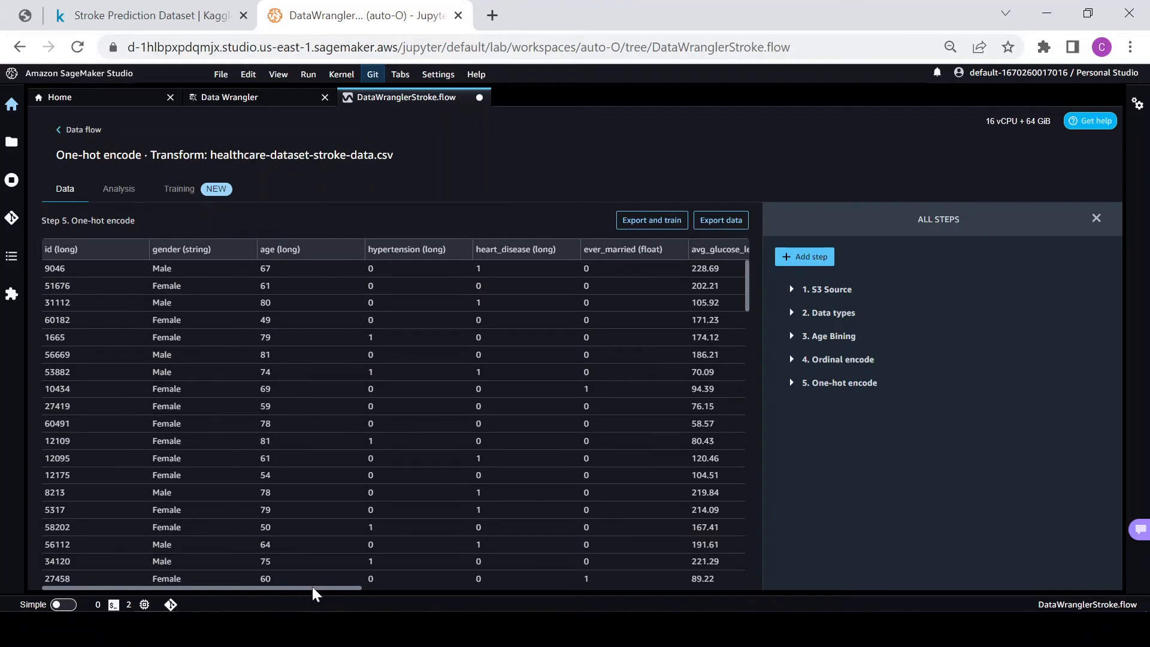
Create a histogram analysis on the One-hot encode data and name it Histogram (Smoke).
left_click_drag(314, 594, 537, 609)
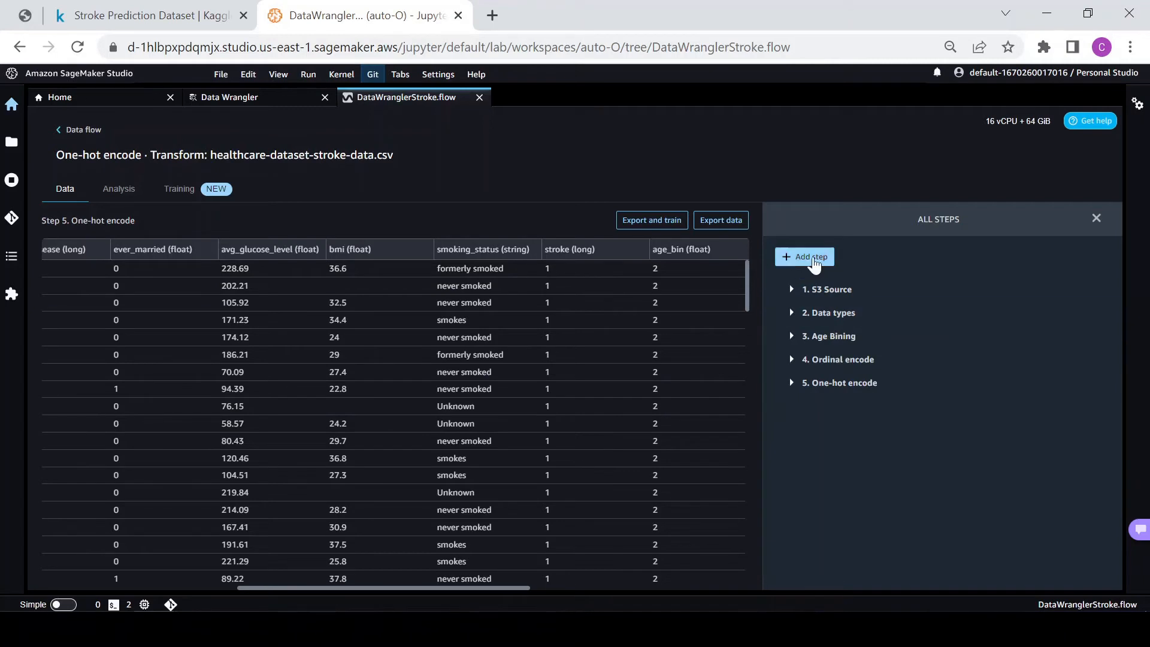
left_click(119, 190)
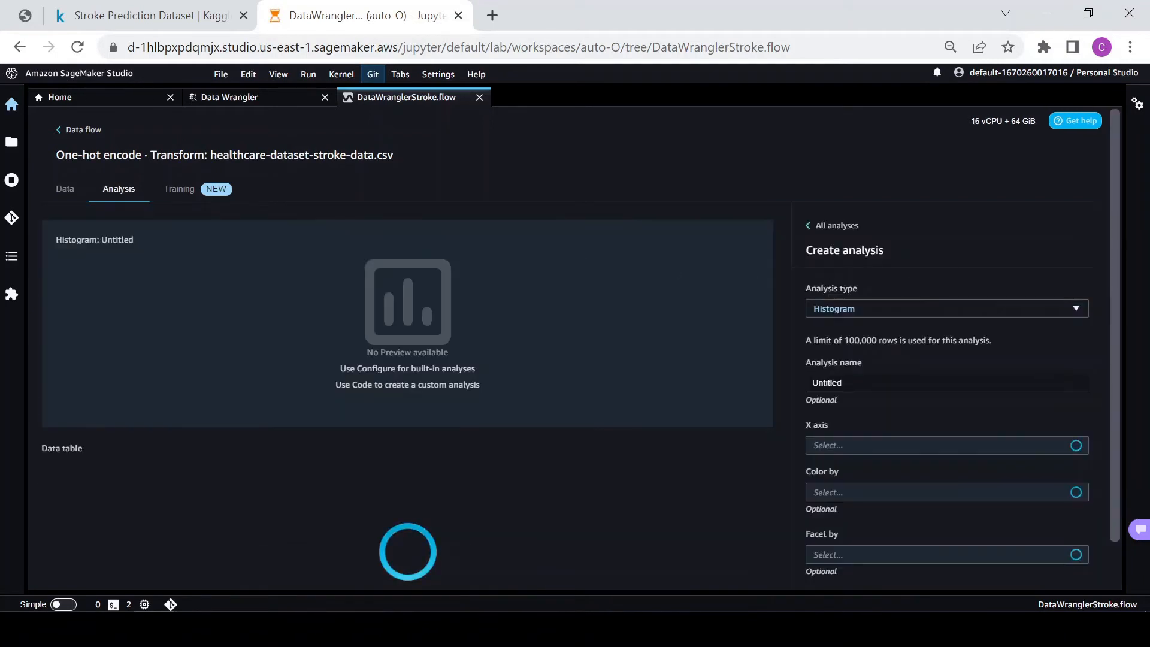
double_click(828, 383)
type("H")
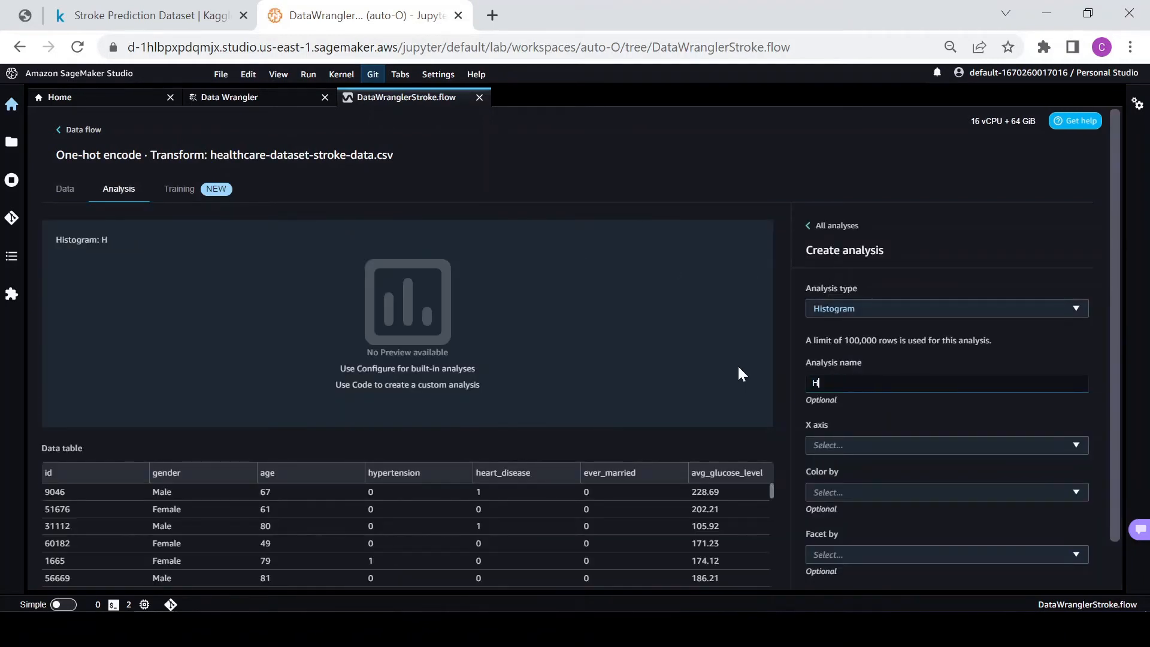
type("istogram (")
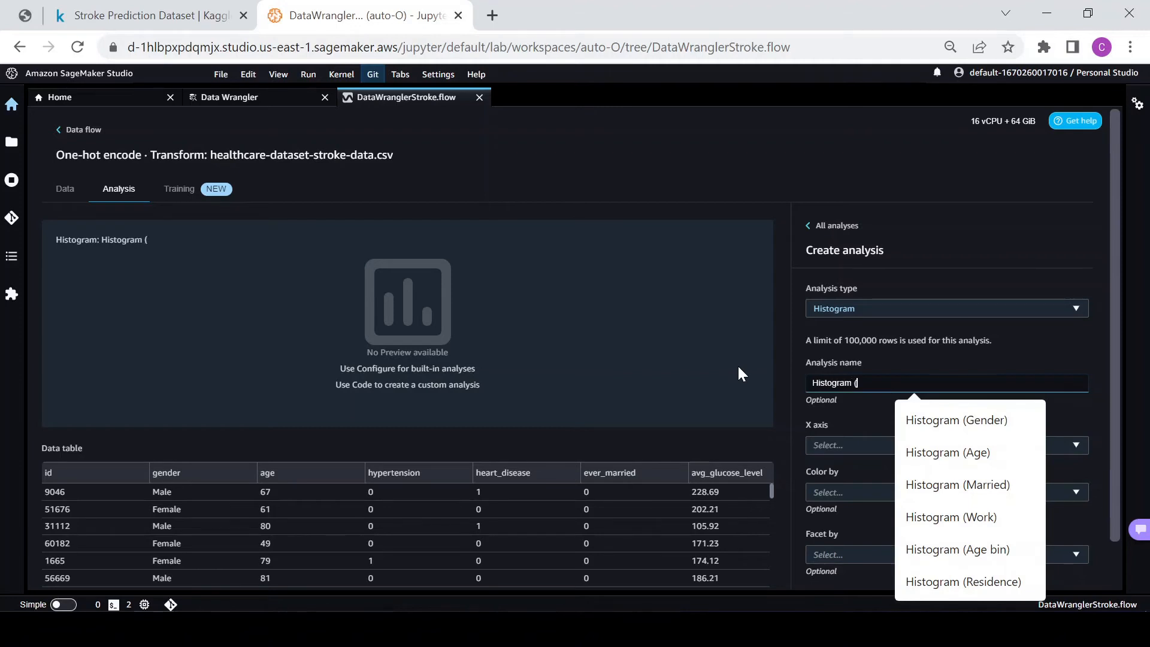
type("Smoke)")
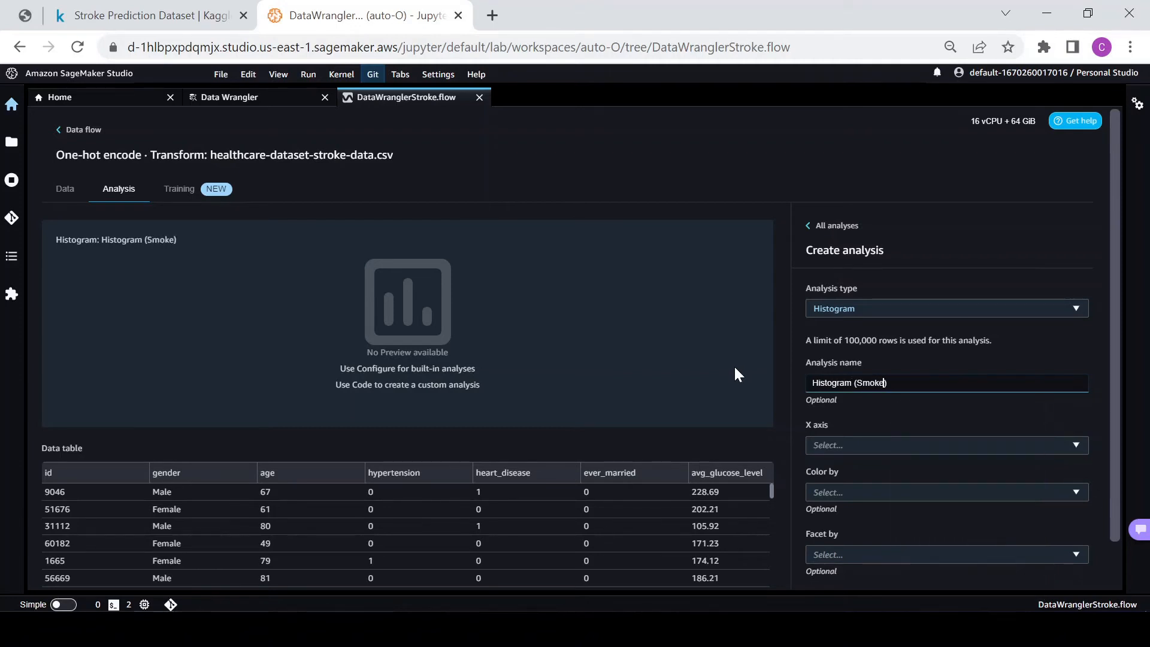
Set the X axis of Histogram (Smoke) to smoking_status and preview the chart.
left_click(912, 446)
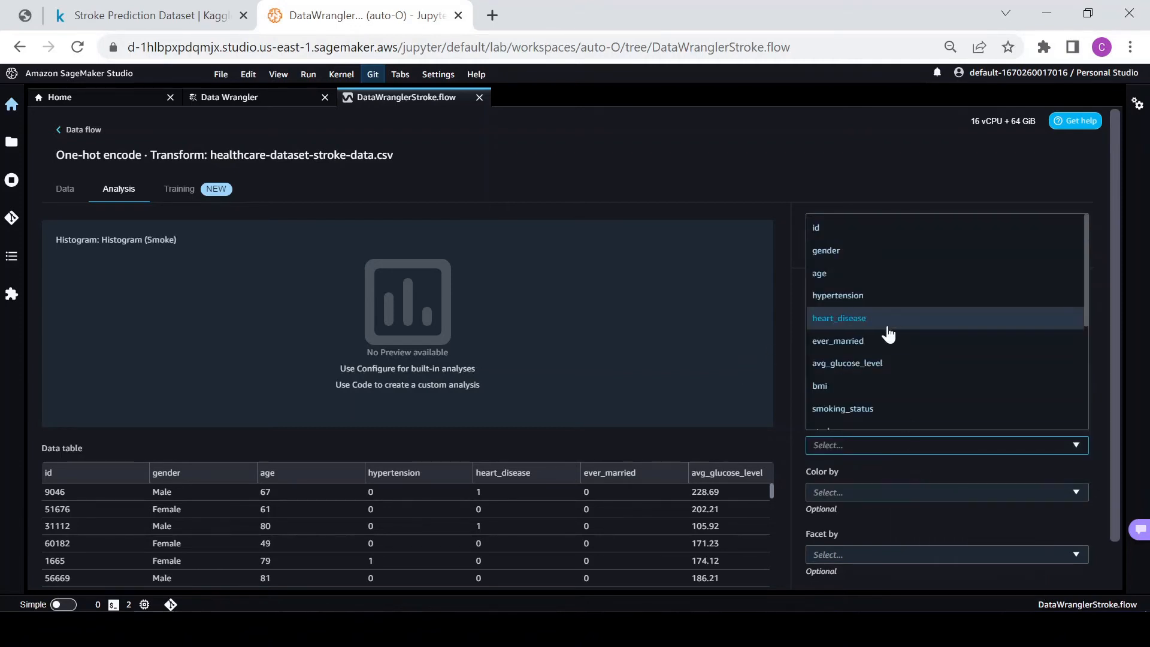
scroll(903, 310, "down", 2)
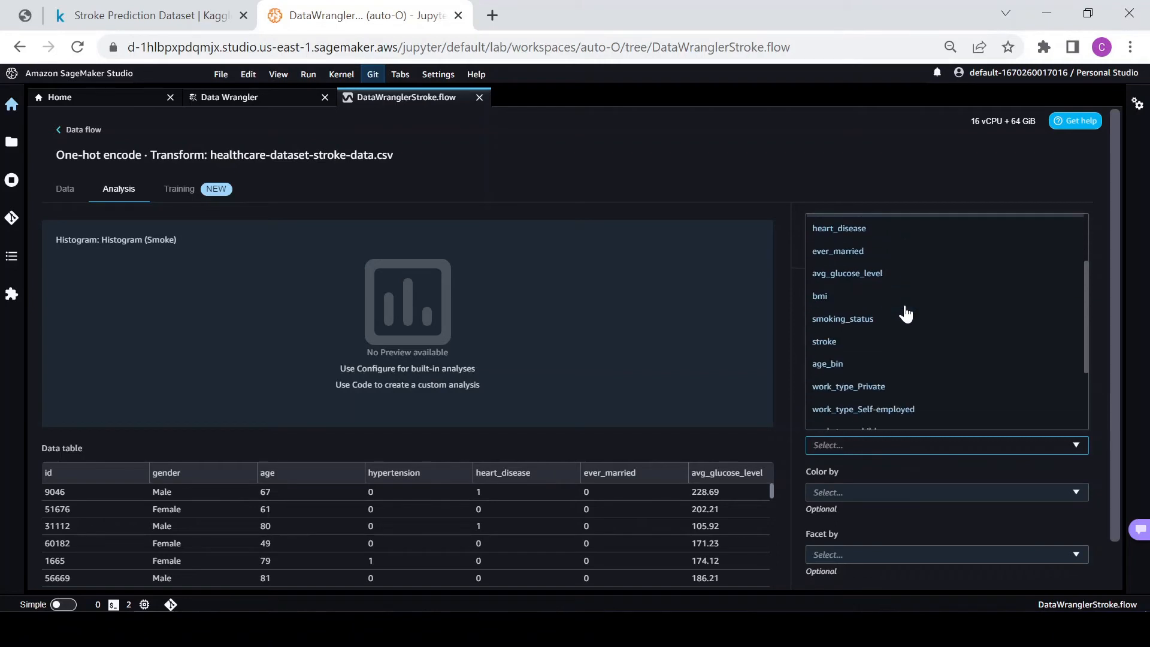
left_click(838, 323)
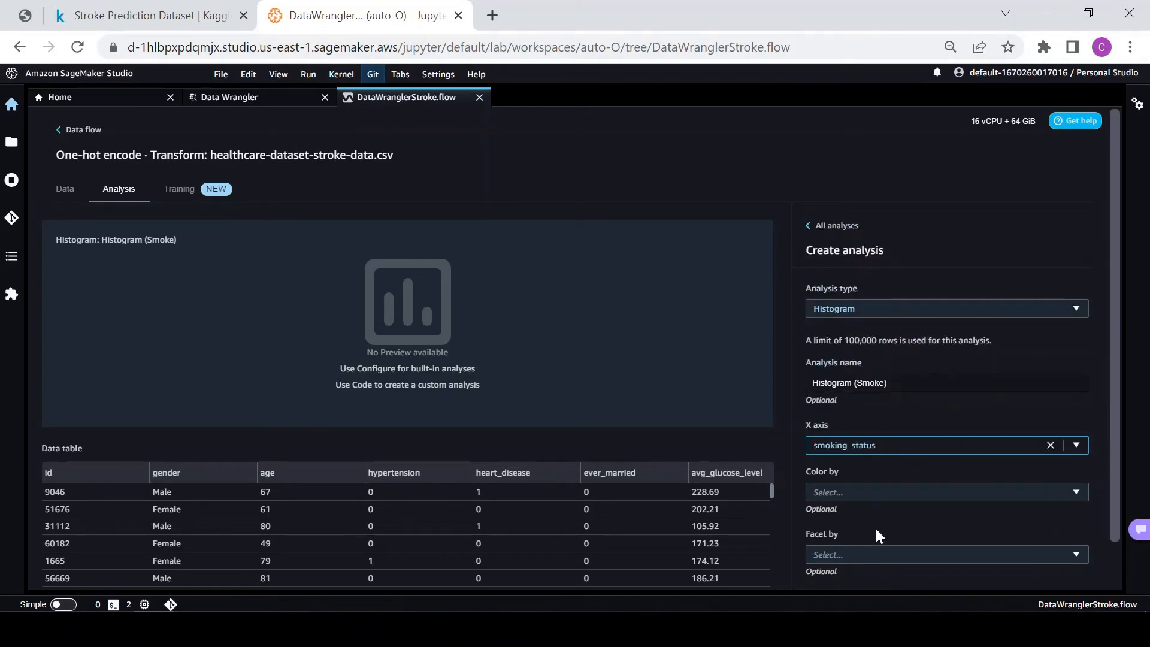
scroll(880, 581, "down", 2)
left_click(1018, 569)
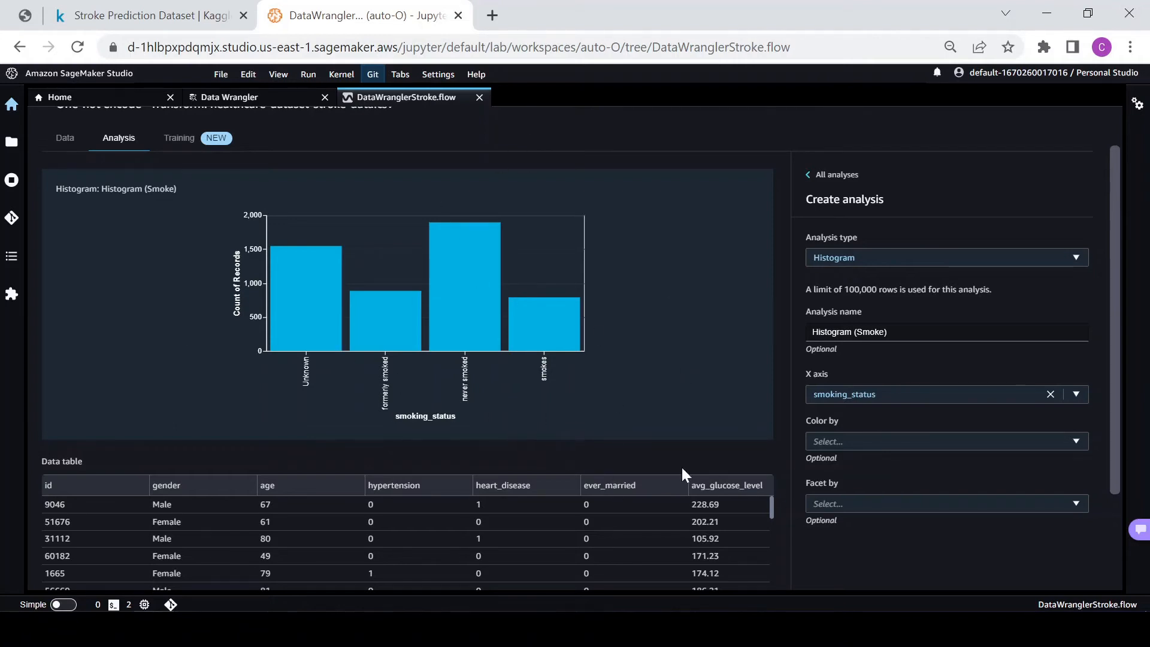
Look over the smoking_status chart and save the Histogram (Smoke) analysis.
scroll(976, 536, "down", 3)
scroll(520, 388, "up", 2)
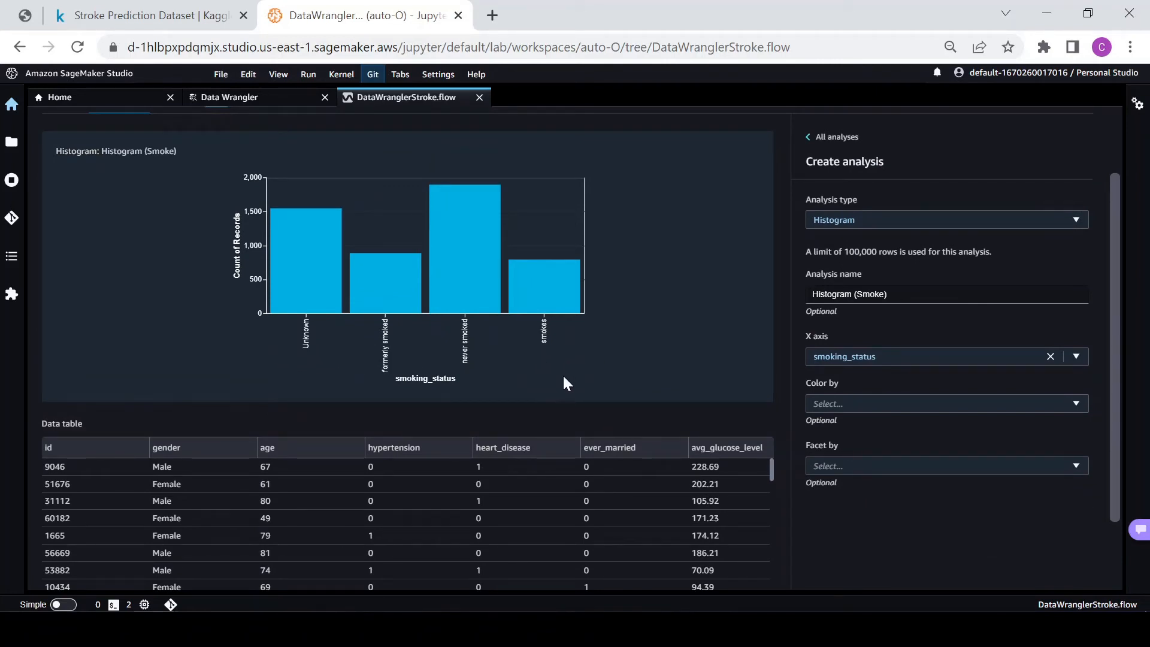
scroll(922, 515, "down", 2)
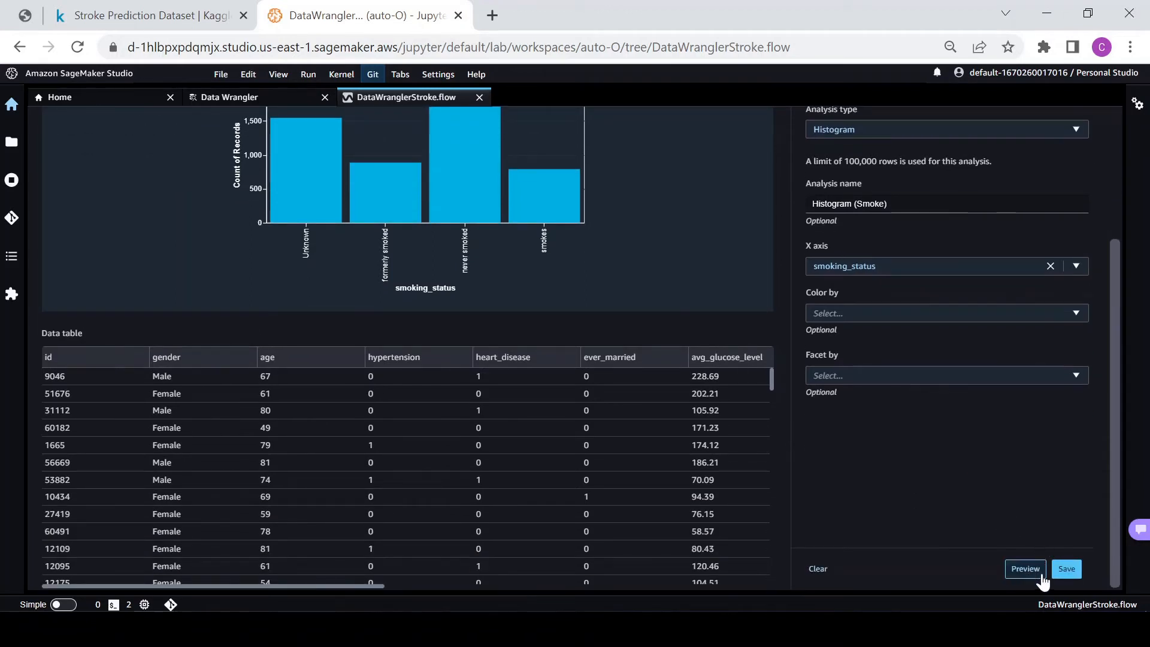
left_click(1068, 570)
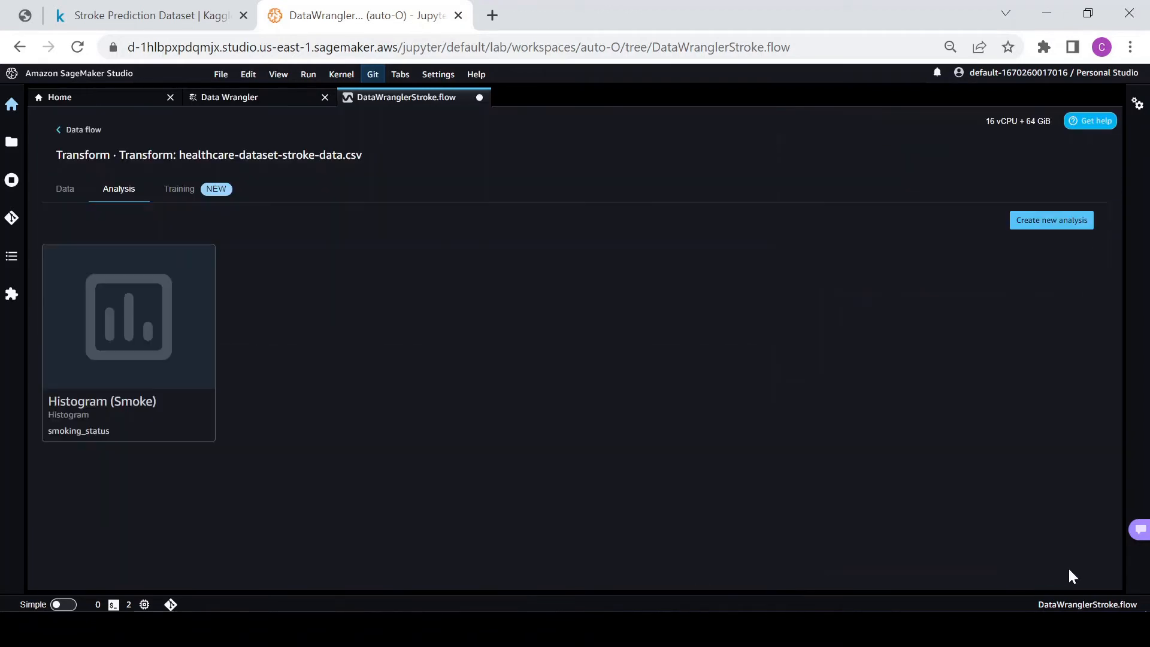
Start a custom transform on the One-hot encode data, name it "Smoking Ordinal?" and set its language to Python (Pandas).
left_click(66, 188)
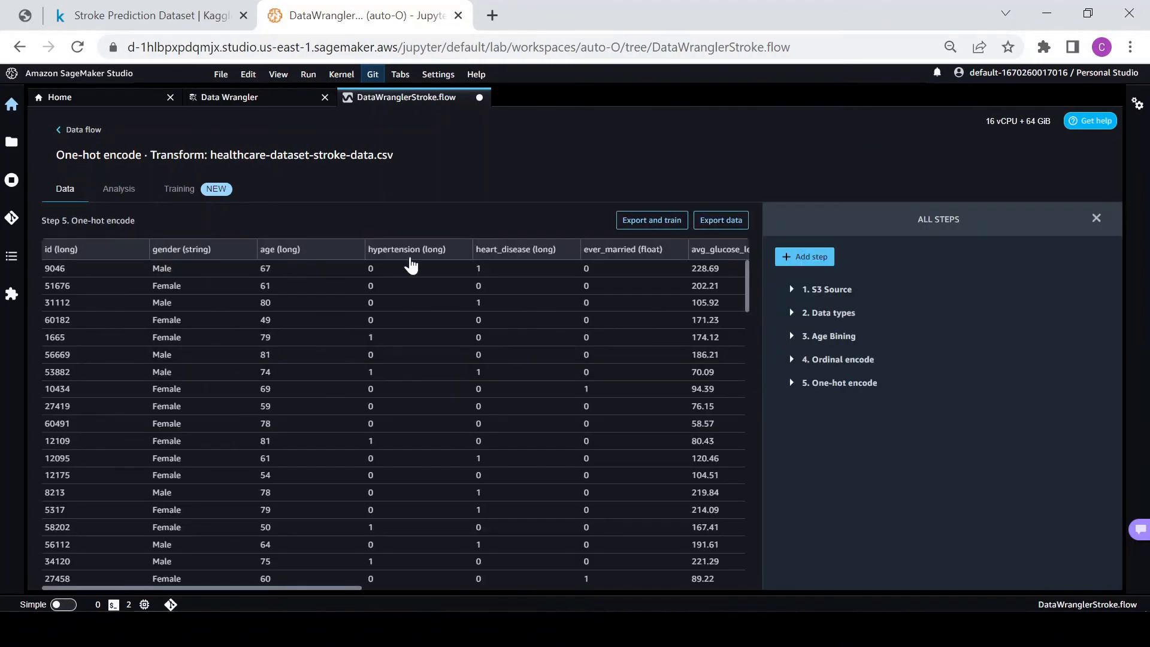
left_click(805, 259)
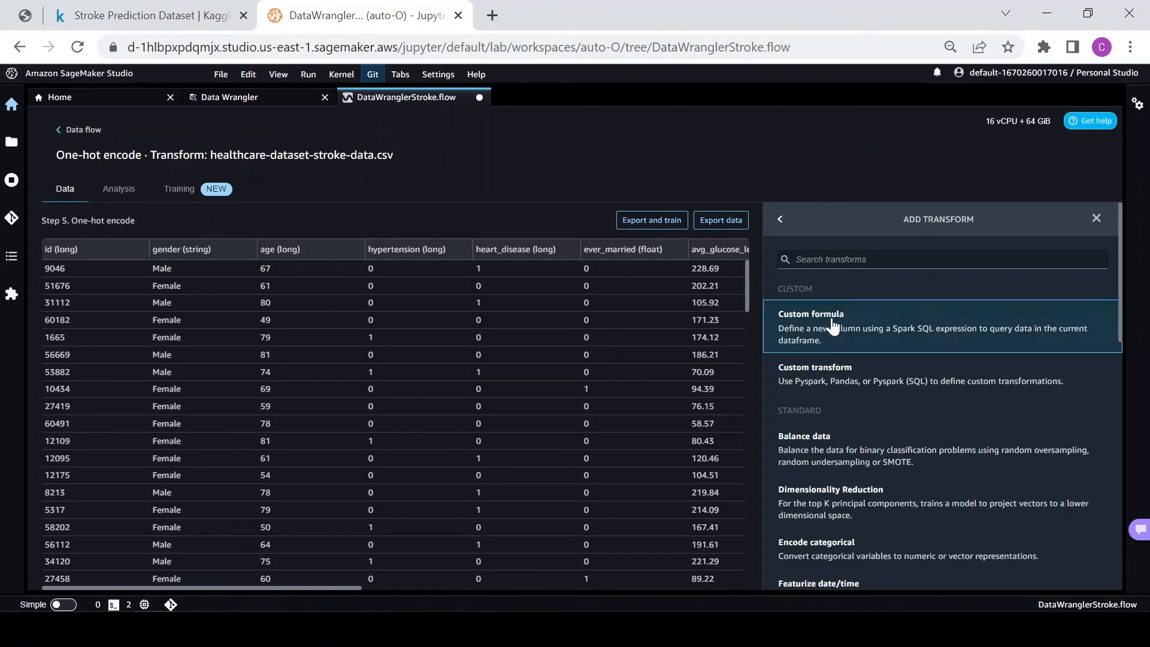
left_click(843, 379)
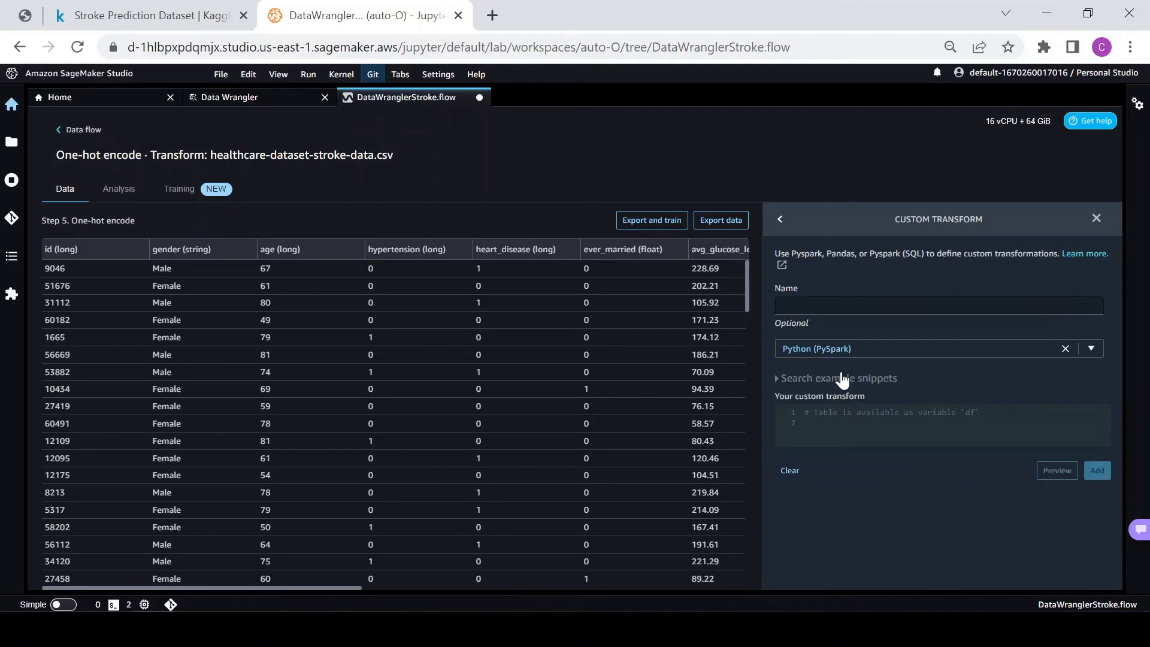
left_click(825, 307)
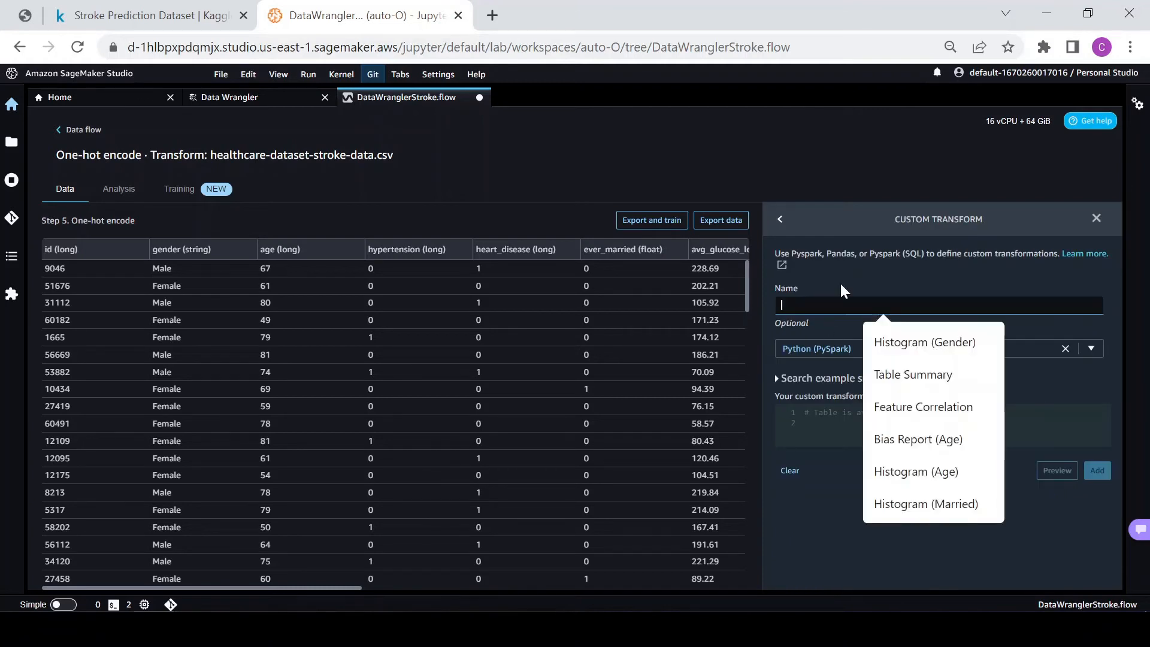
type("Smoking O")
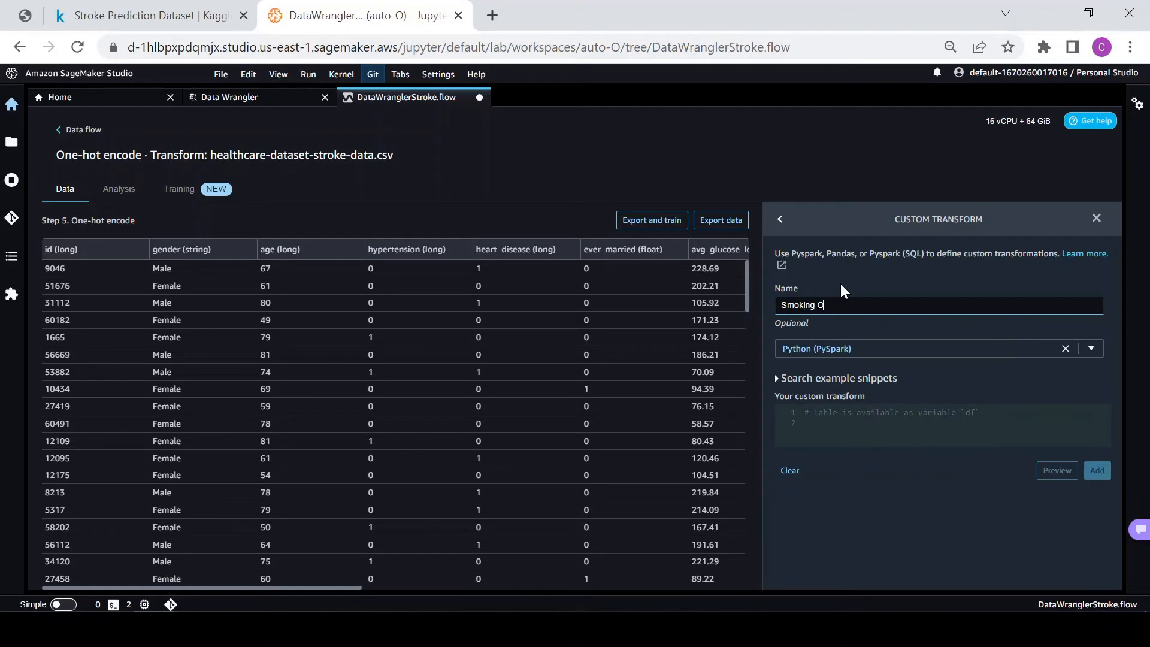
type("rdinal?")
left_click(826, 348)
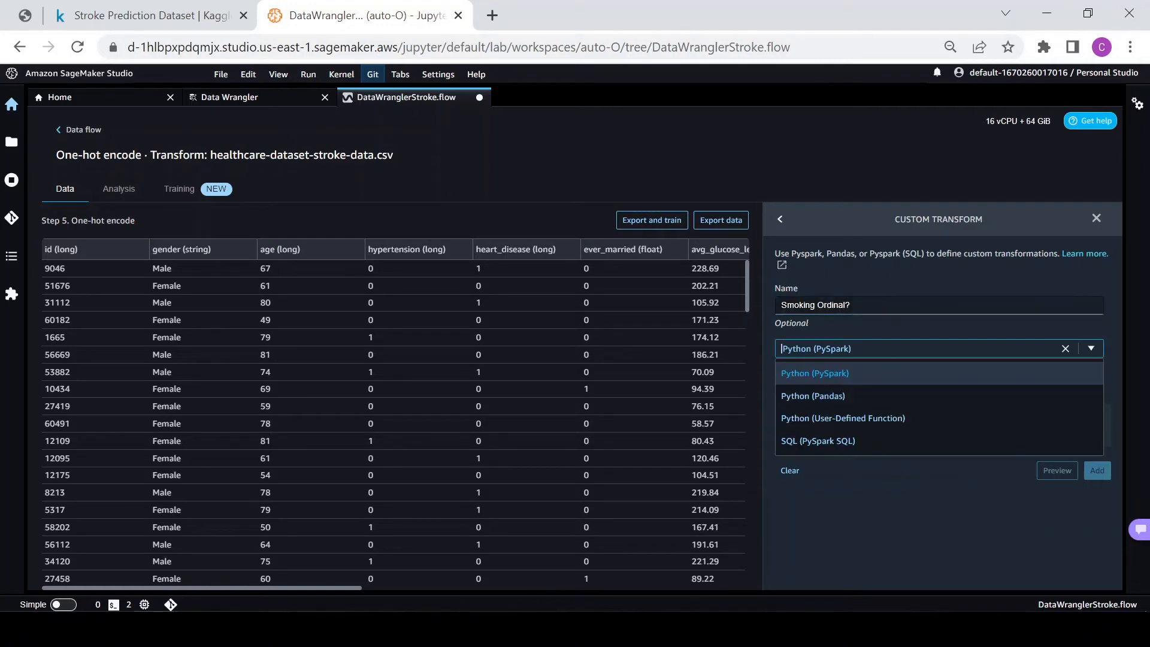
left_click(843, 394)
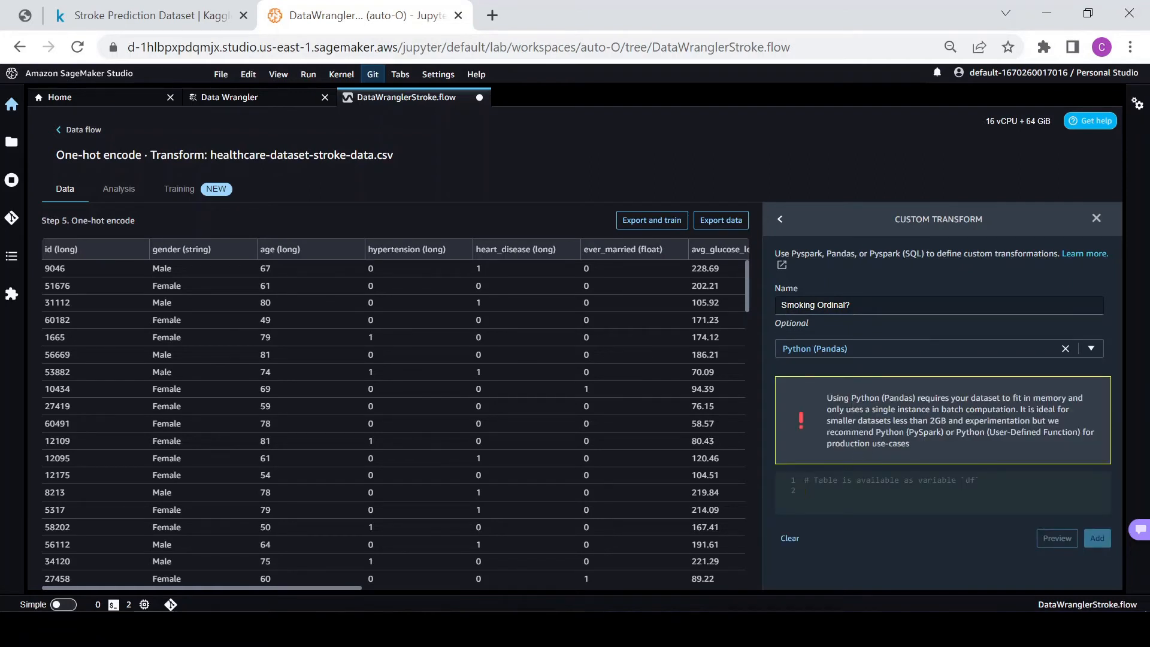
Define the custom transform's dictionary as mapping = {'never smoked':0, 'Unknown':1, 'formerly smoked':2, 'smokes':3}, widening the code pane to fit.
left_click(648, 629)
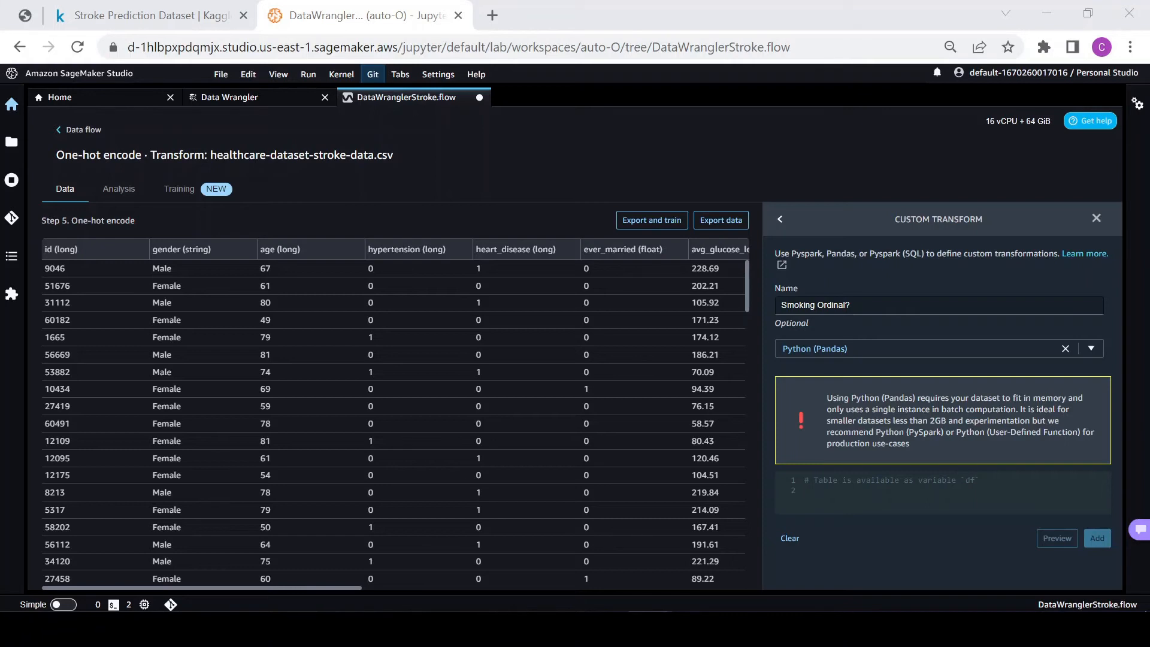
type("mapping = {'never smoked':0, 'Unknown':1, 'formerly smoked':2, 'smokes':3}")
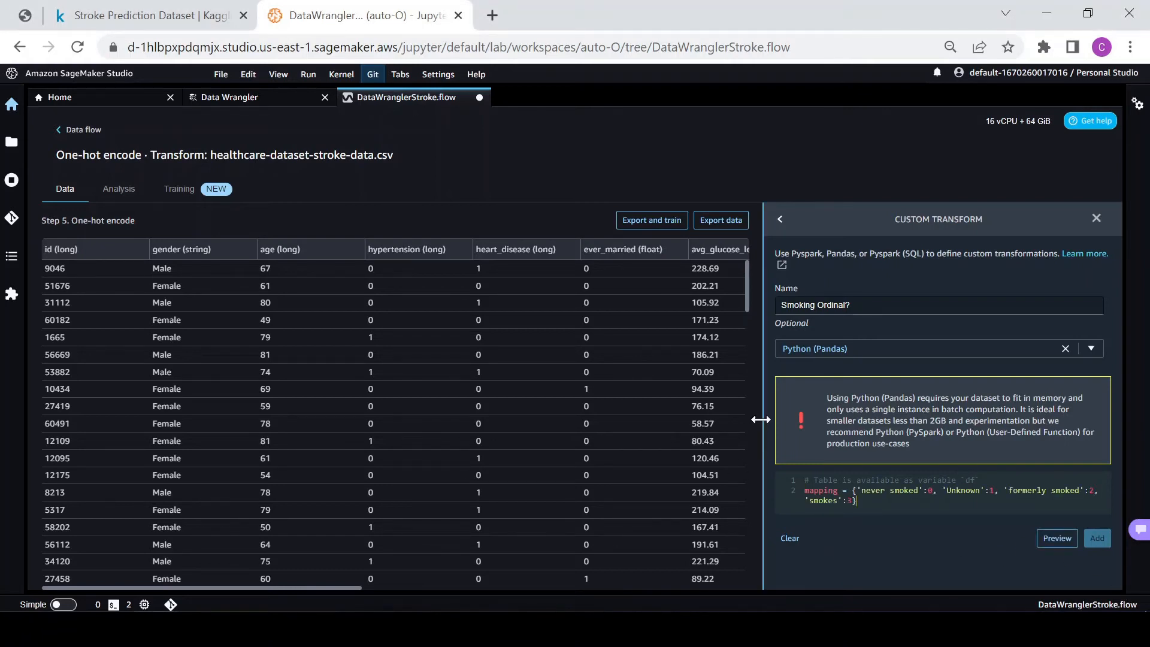
left_click_drag(760, 419, 705, 433)
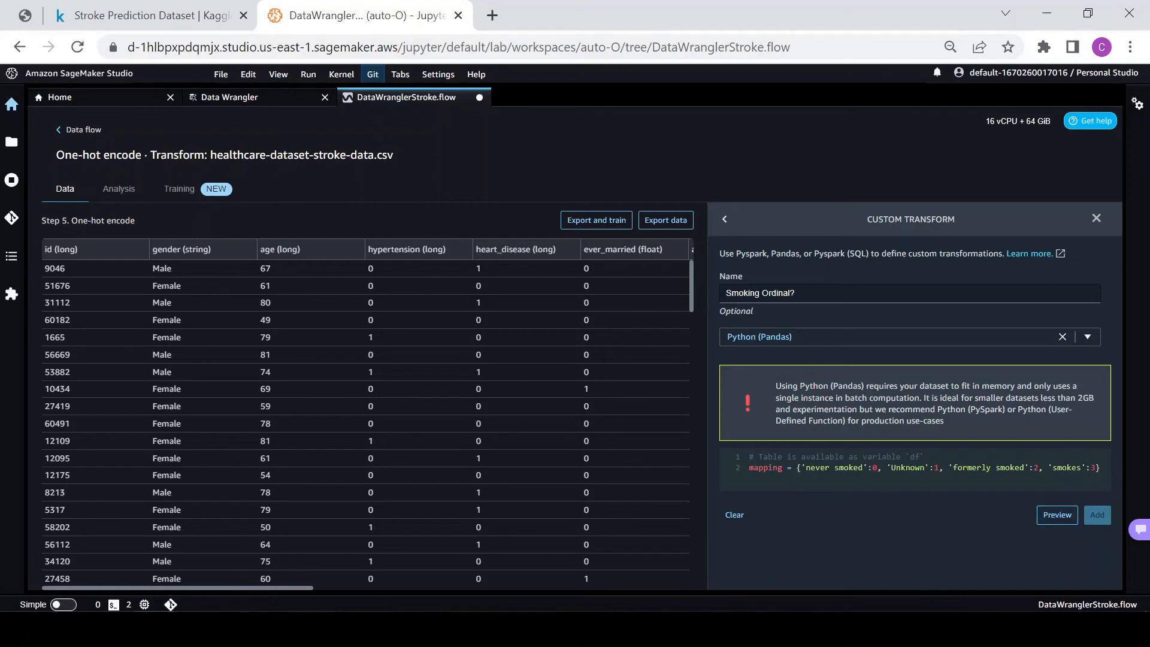
key("Return")
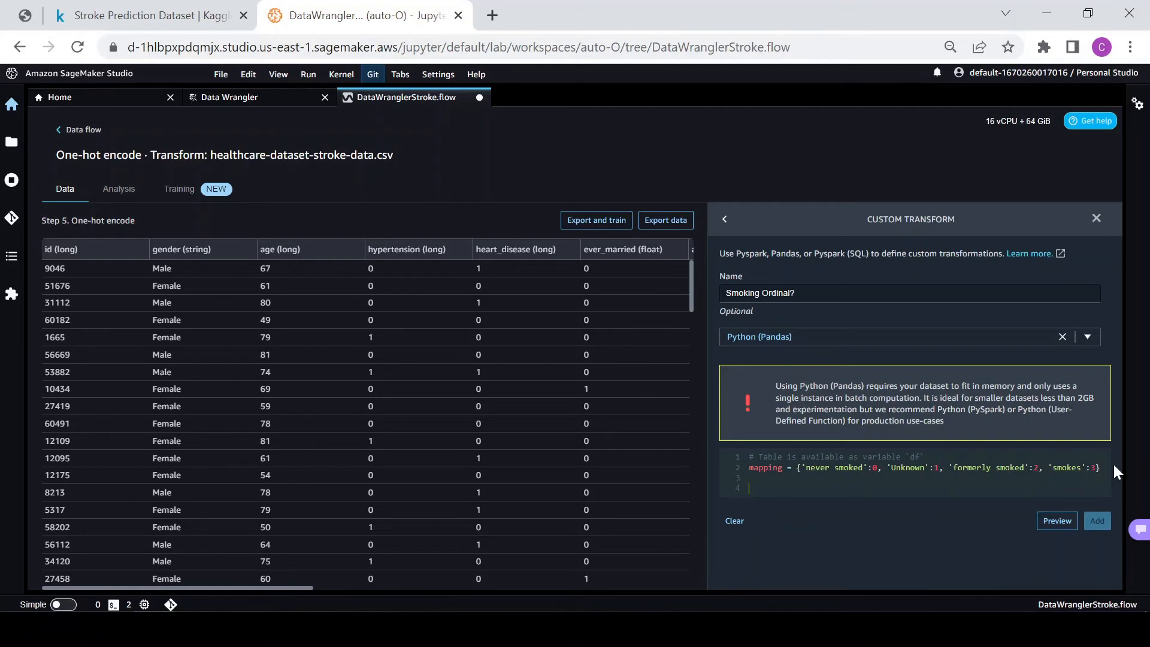
Apply the dictionary to the smoking column with df['smoking_status'] = df['smoking_status'].map(mapping).
left_click(649, 627)
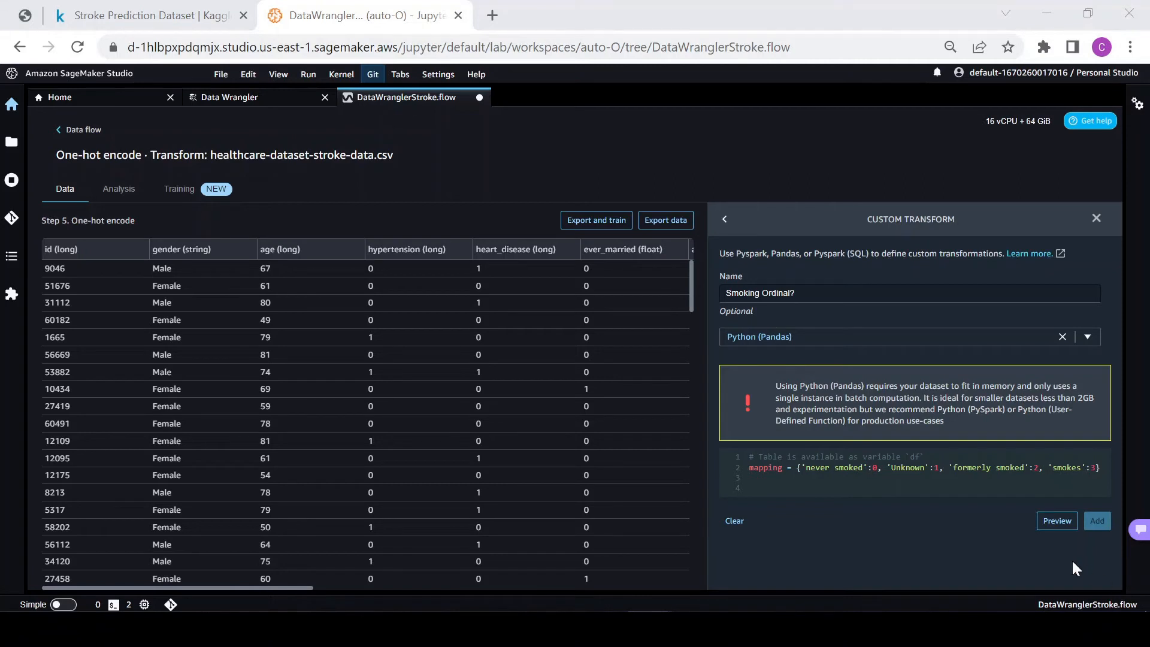
left_click(809, 479)
type("df['smoking_status'] = df['smoking_status'].map(mapping)")
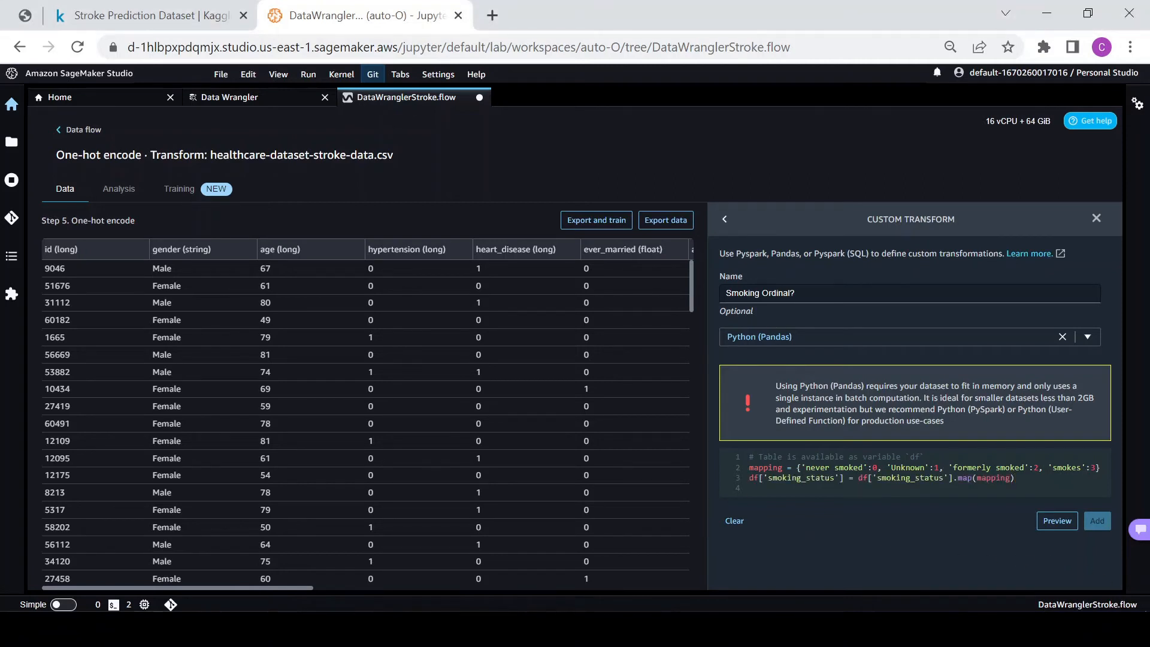
double_click(800, 477)
left_click(750, 488)
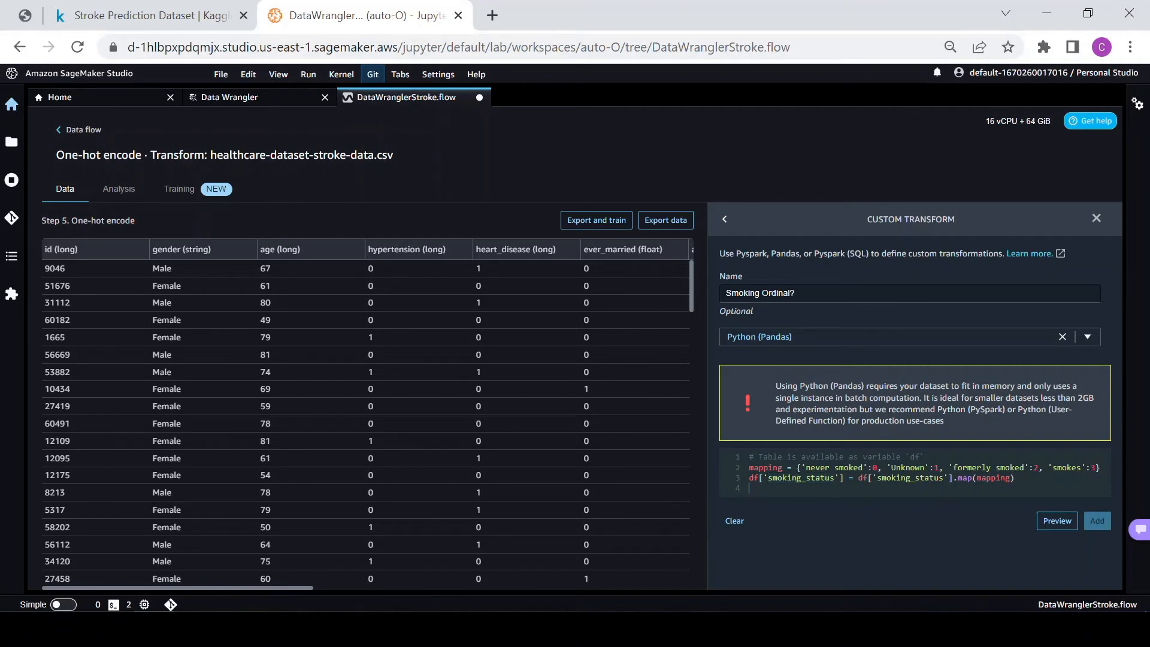
Preview the Smoking Ordinal? transform, check the smoking_status column, and add it to the flow.
left_click(1058, 521)
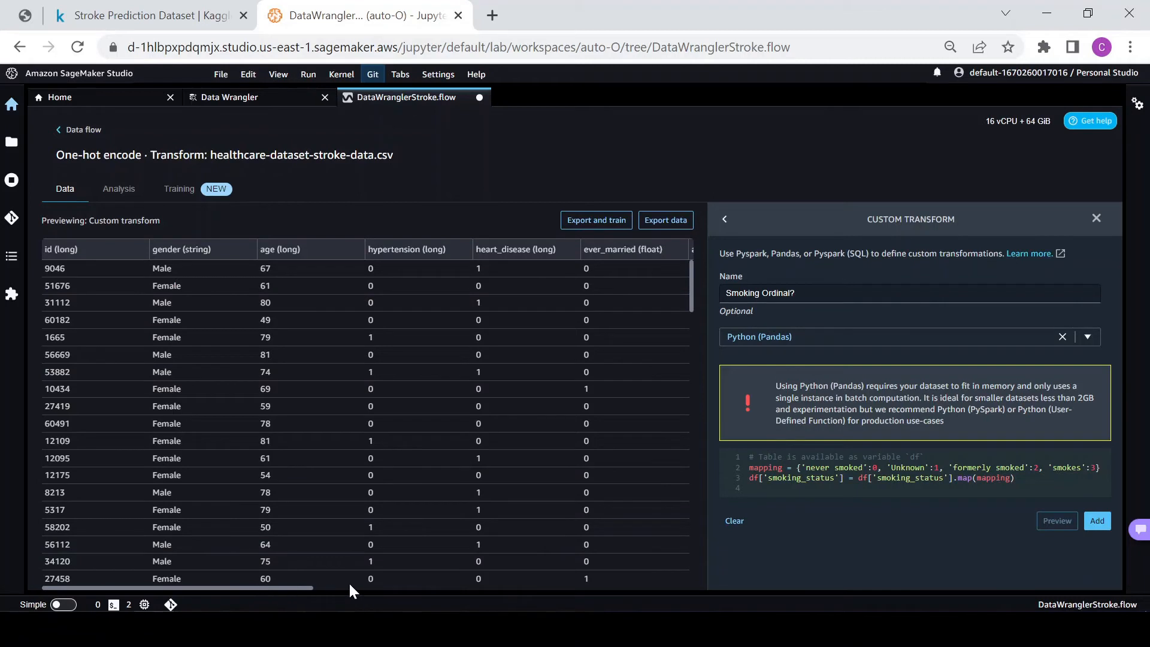
left_click_drag(279, 586, 513, 611)
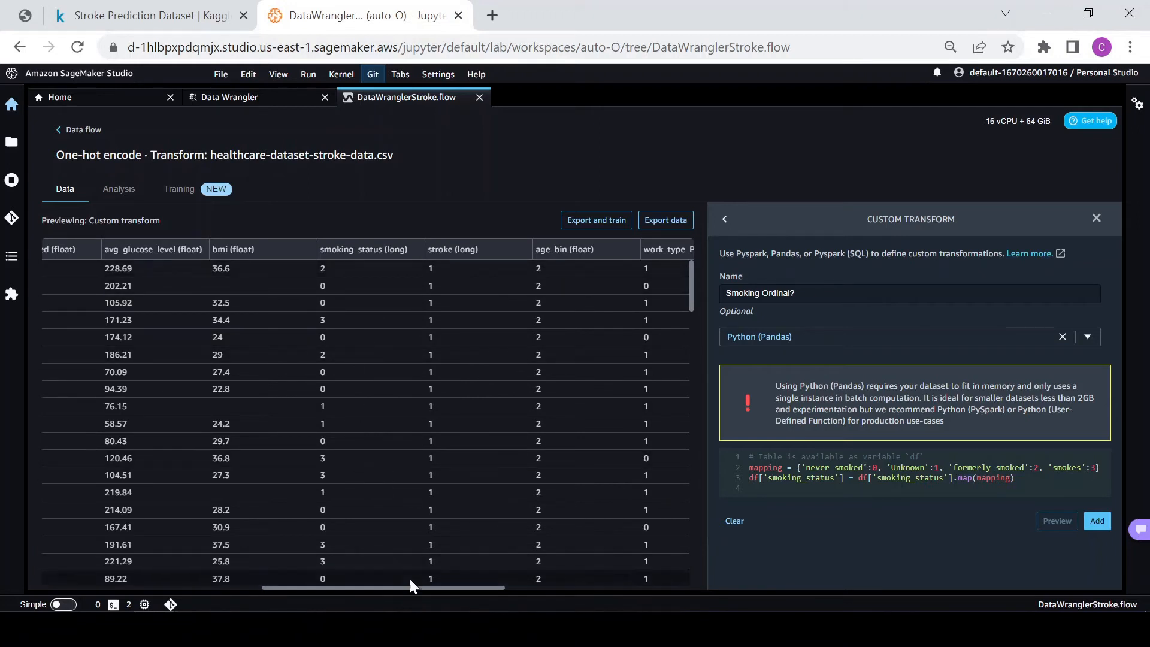
left_click(1097, 520)
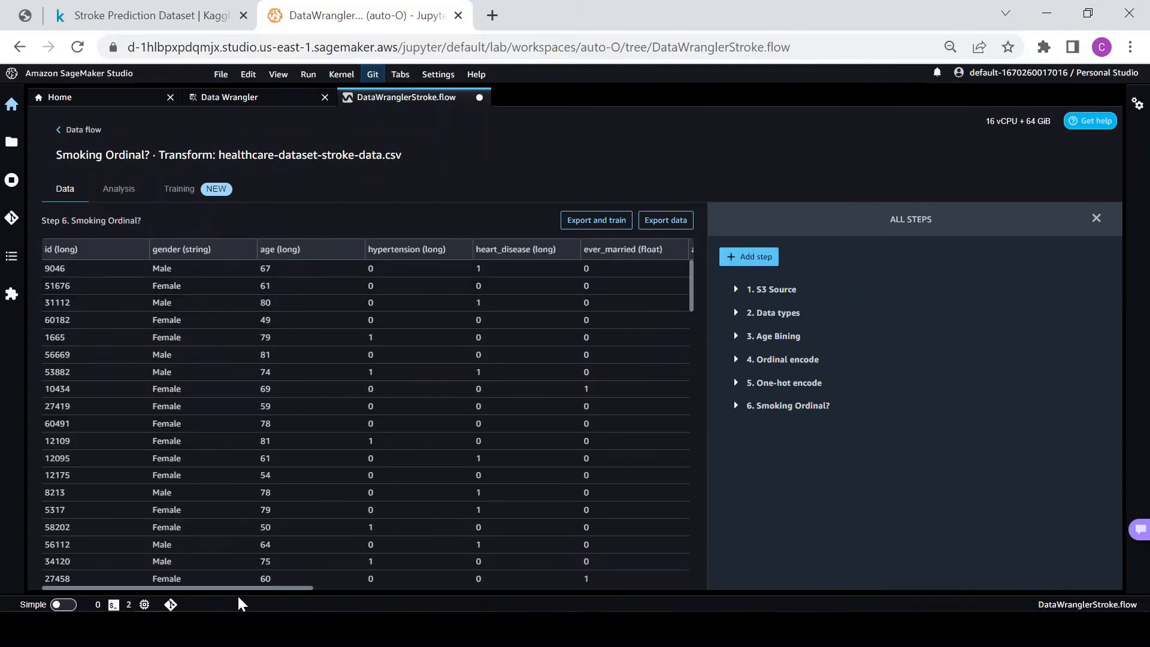
left_click_drag(160, 588, 131, 584)
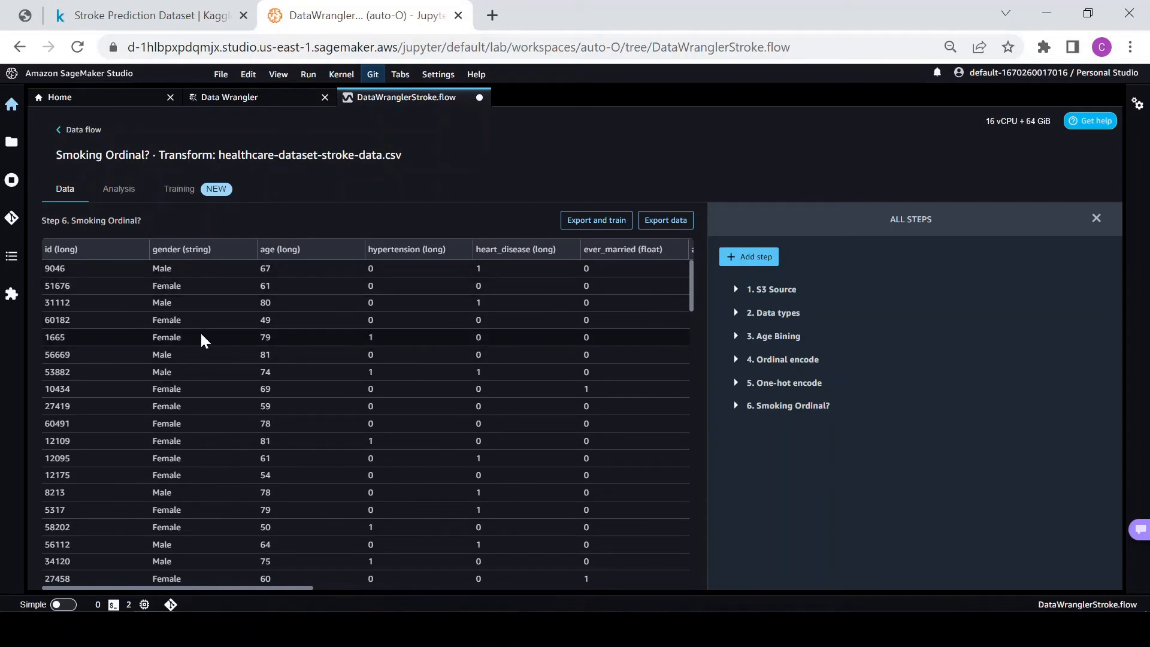
scroll(188, 321, "down", 6)
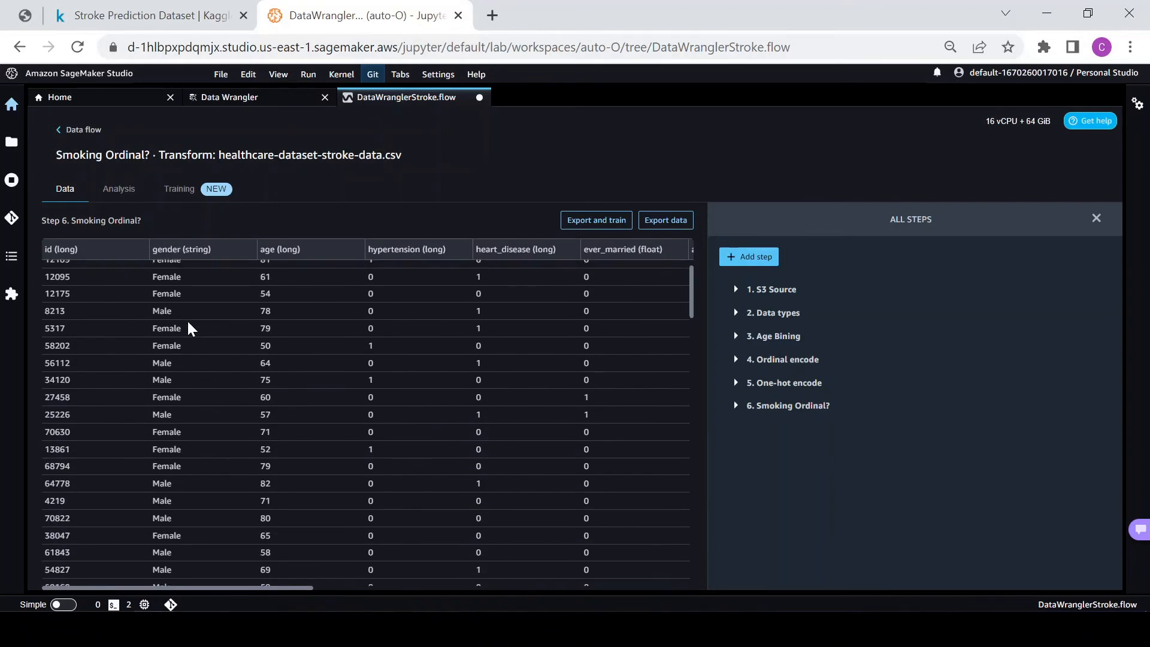
scroll(190, 335, "up", 6)
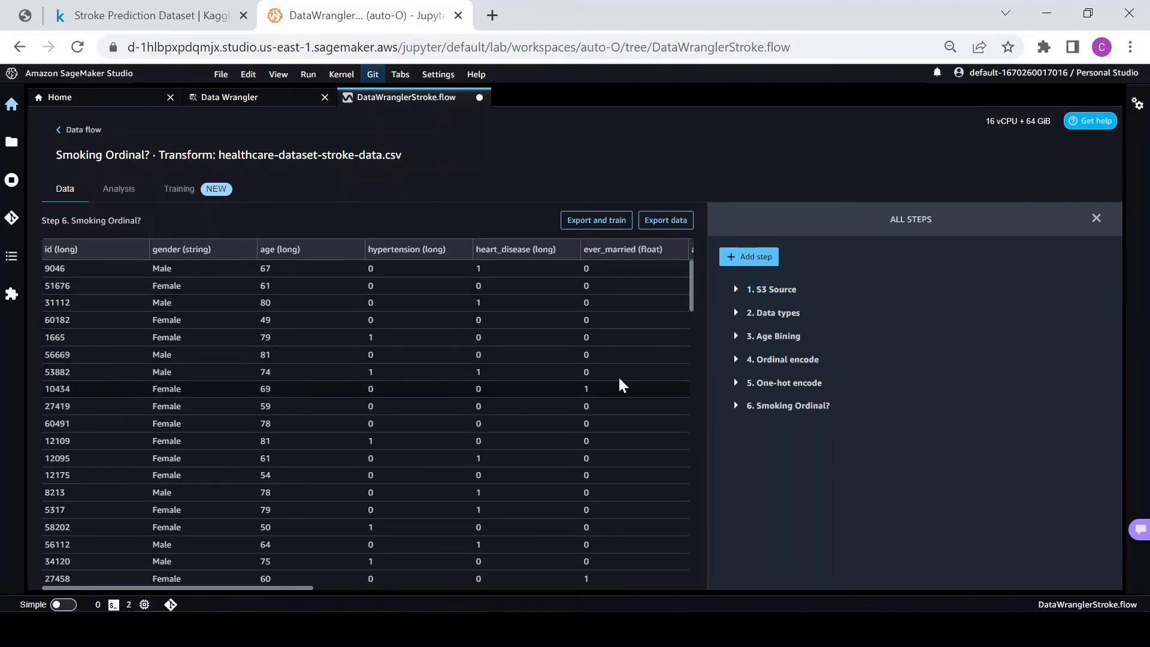
Start a new custom transform using Python (Pandas) and name it "Drop Other (for example)".
left_click(749, 257)
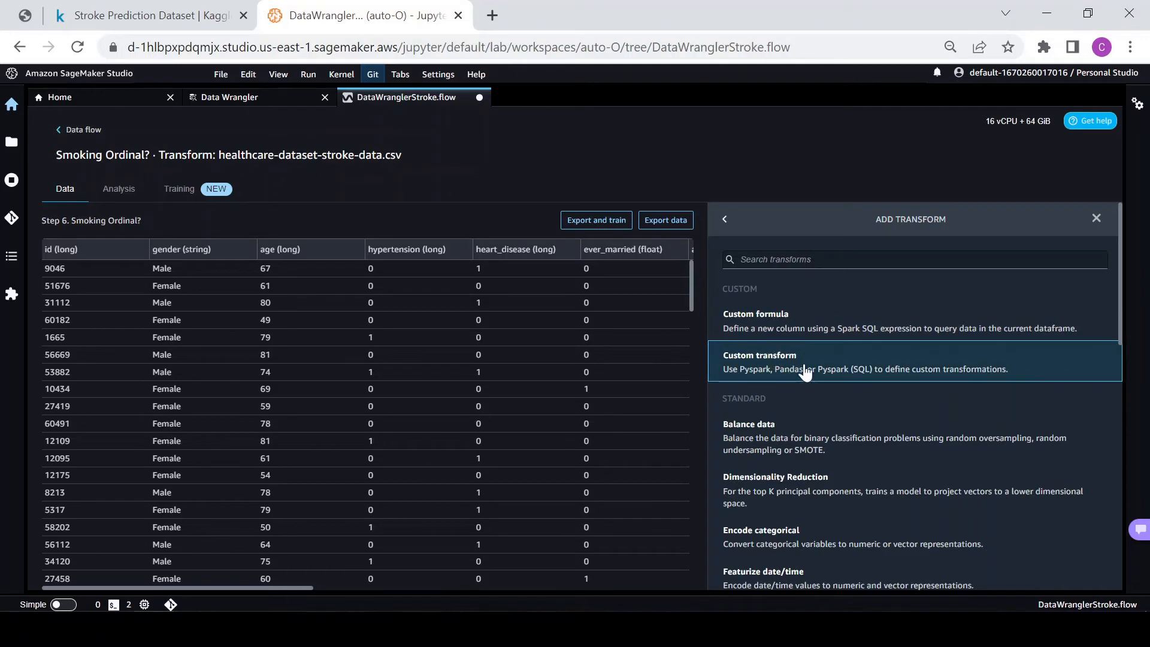
left_click(789, 353)
left_click(792, 337)
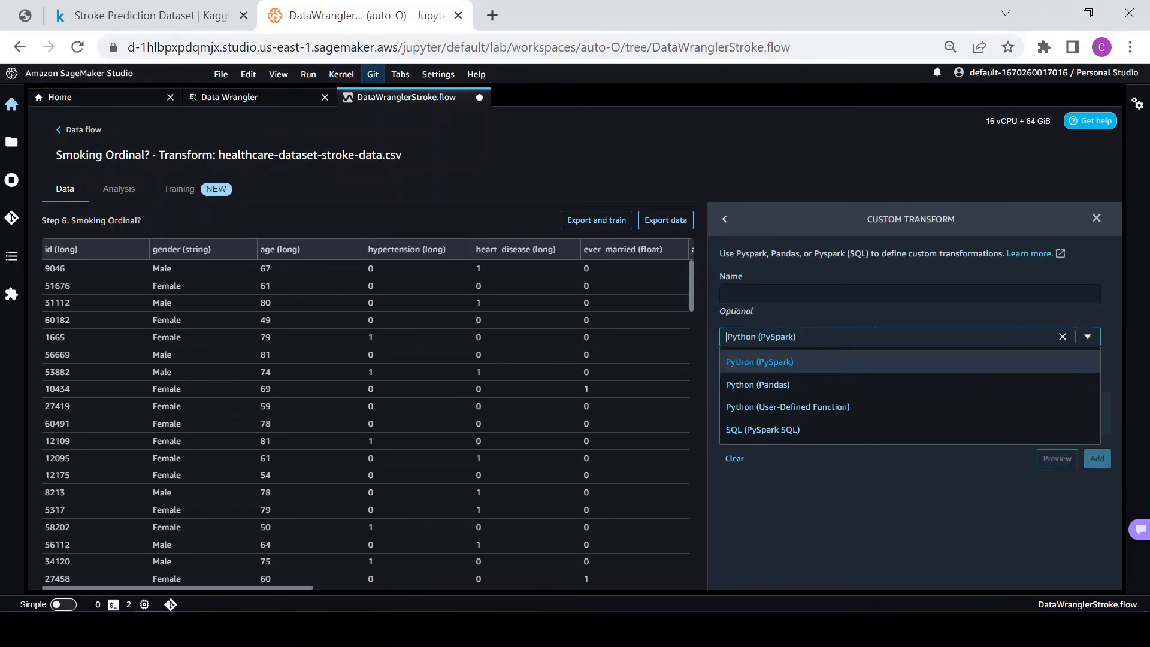
left_click(774, 385)
left_click(828, 293)
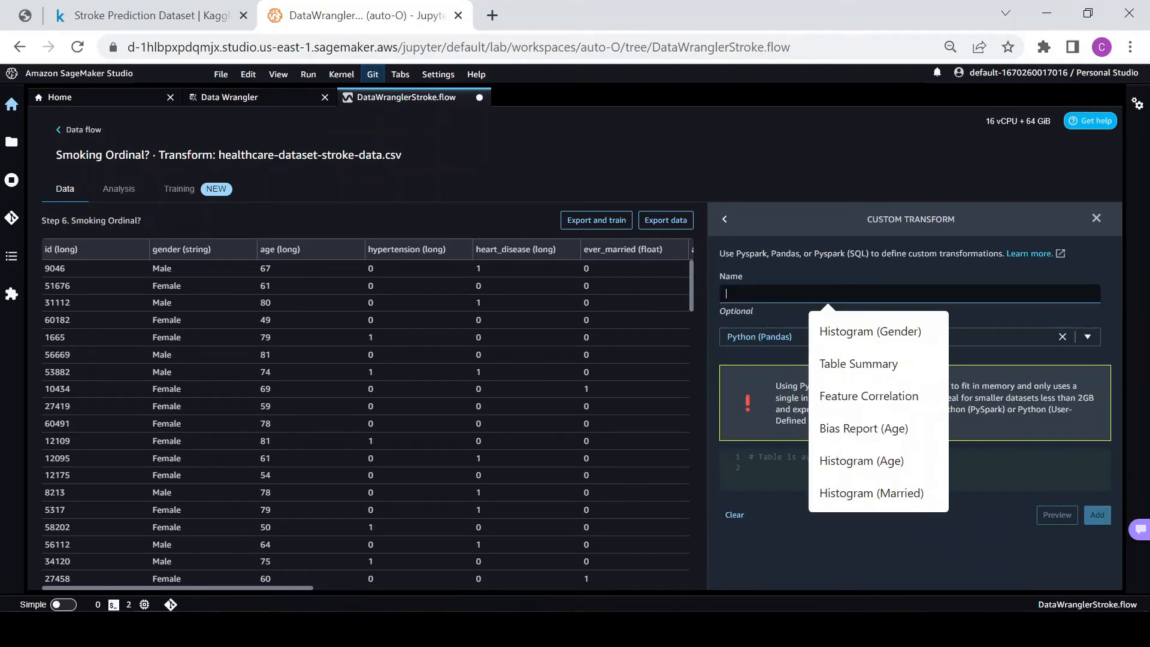
type("Drop")
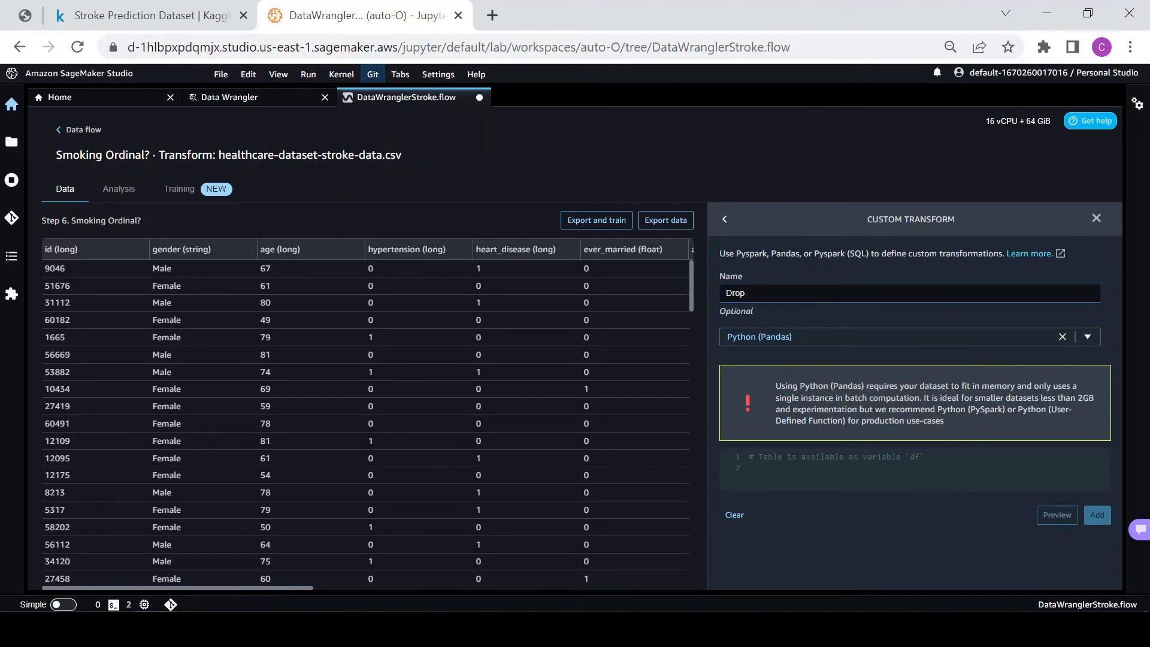
type(" Other")
type(" ()")
type("for example")
left_click(866, 318)
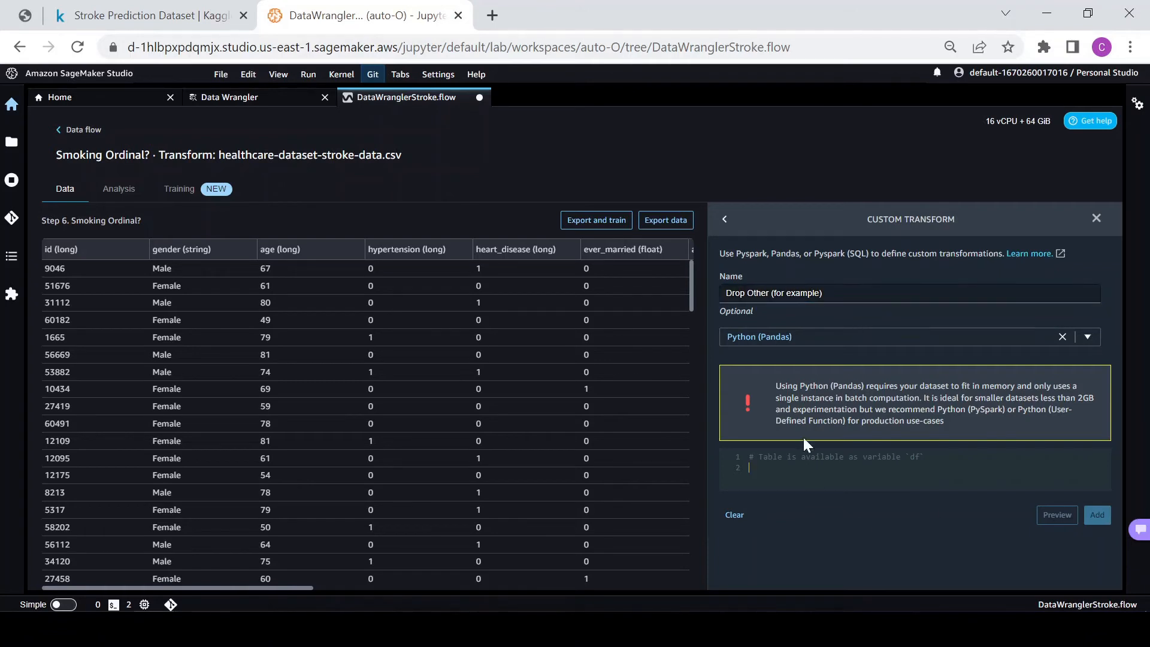
Keep only the Male and Female rows with df = df[df['gender'].isin(['Male','Female'])] and preview the transform.
type("df = df[df")
type("['gender")
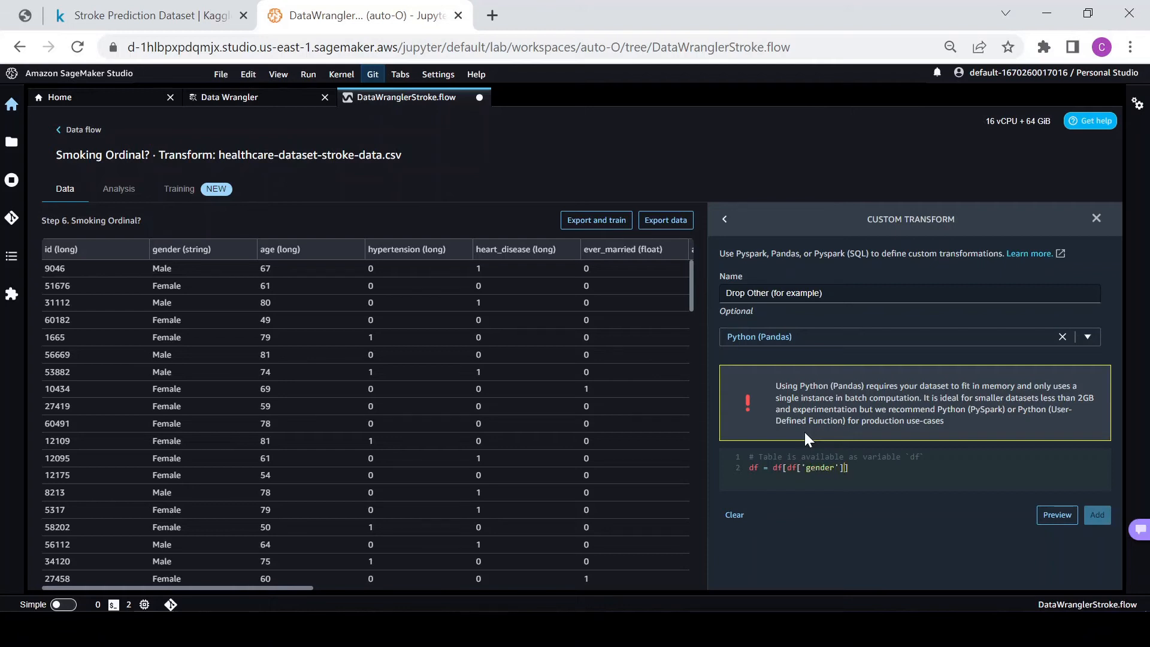
type("'].isin(")
type(")")
type("[")
type("'',''")
type("Ma")
type("le")
key("Right")
key("Right")
key("Right")
type("Female")
left_click(1056, 515)
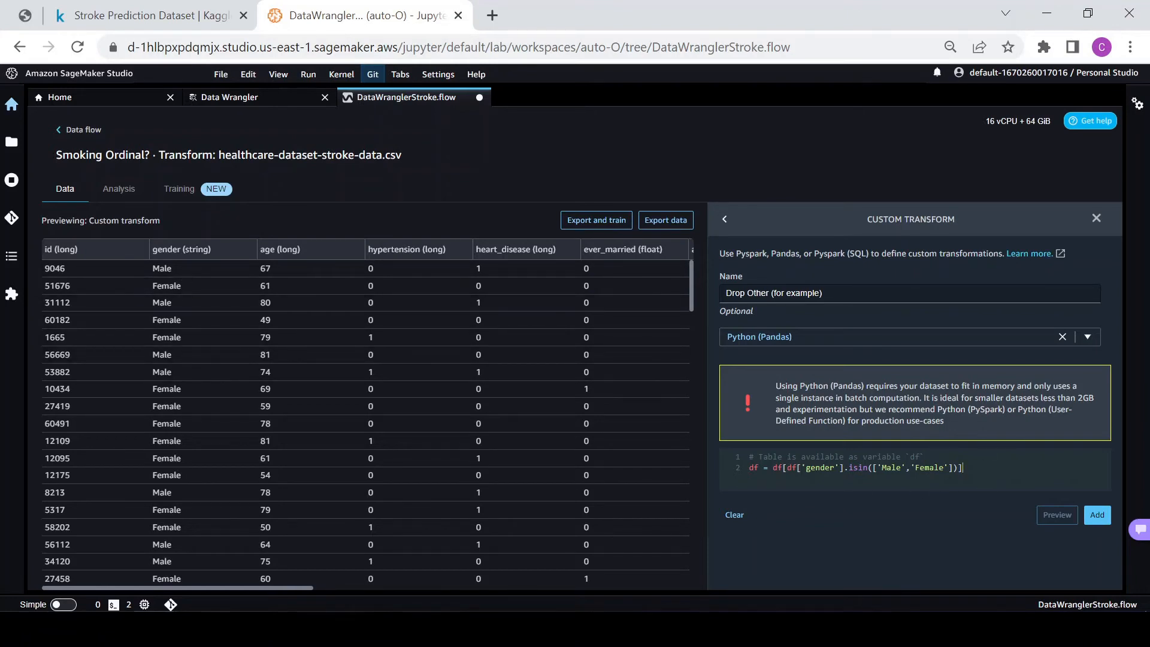
Below the row filter, define the gender dictionary as mapping = {'Male':0, 'Female':1}.
key("Return")
key("Return")
type("mapping")
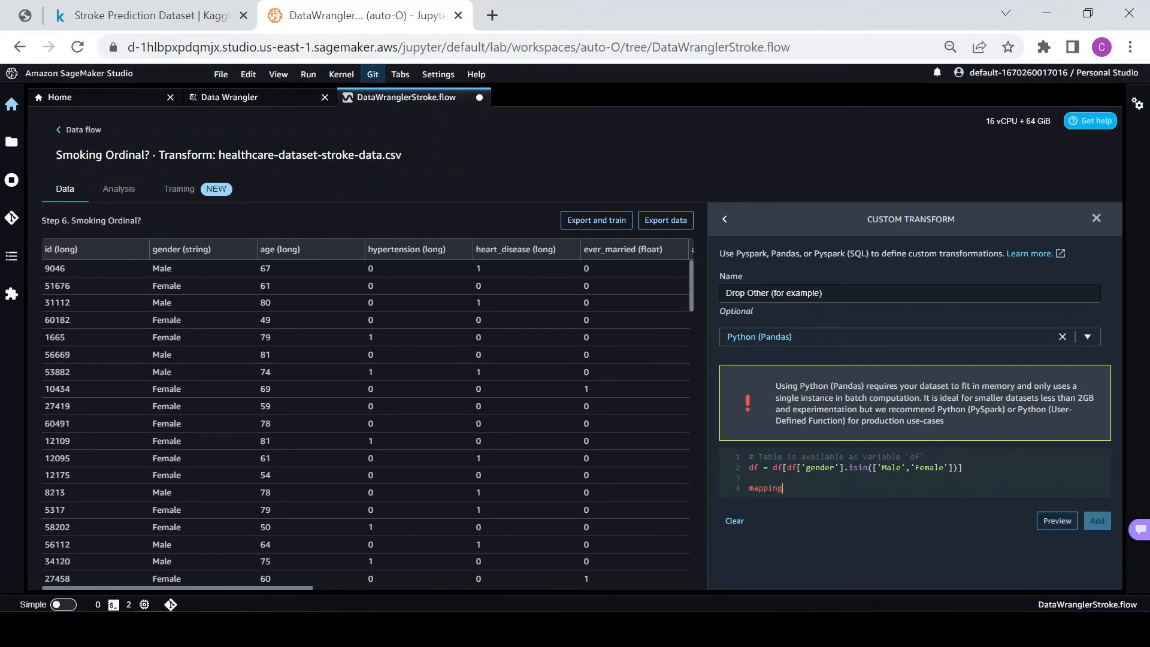
type("()")
key("BackSpace")
key("BackSpace")
type("= {'Male':0, 'Female':1")
key("Return")
Apply the gender dictionary with df['gender'] = df['gender'].map(mapping) and save the flow.
type("df = ")
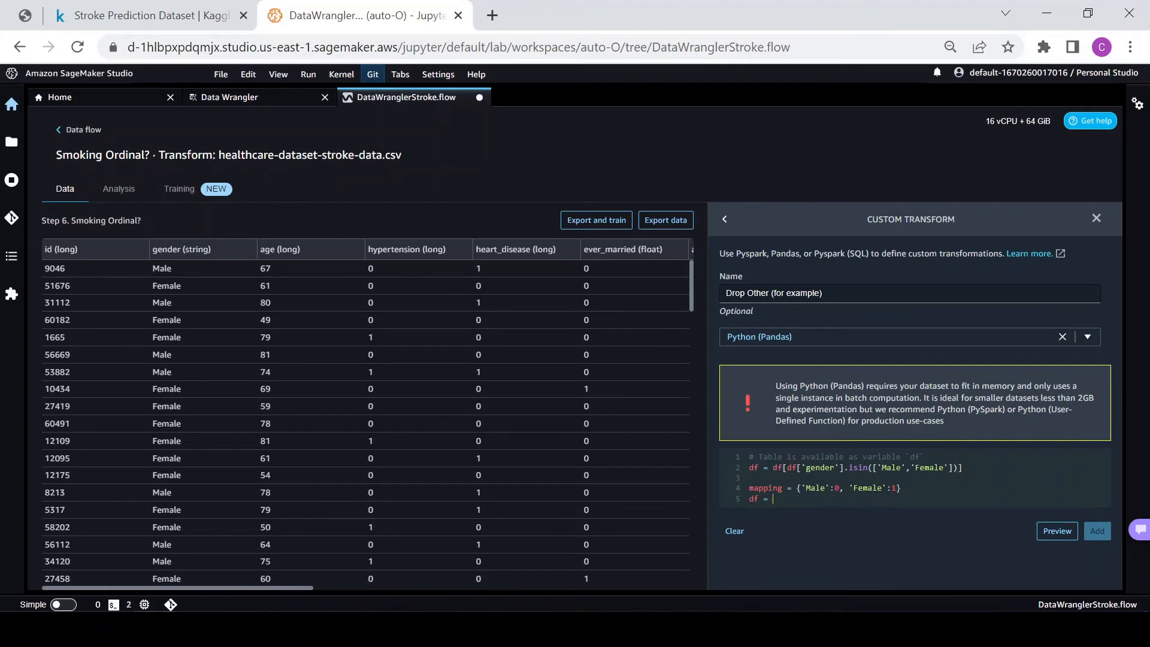
type("df")
key("ctrl+s")
type("[]")
type("[]")
type("'gender'")
type("'gender")
type(".map()")
type("mapping")
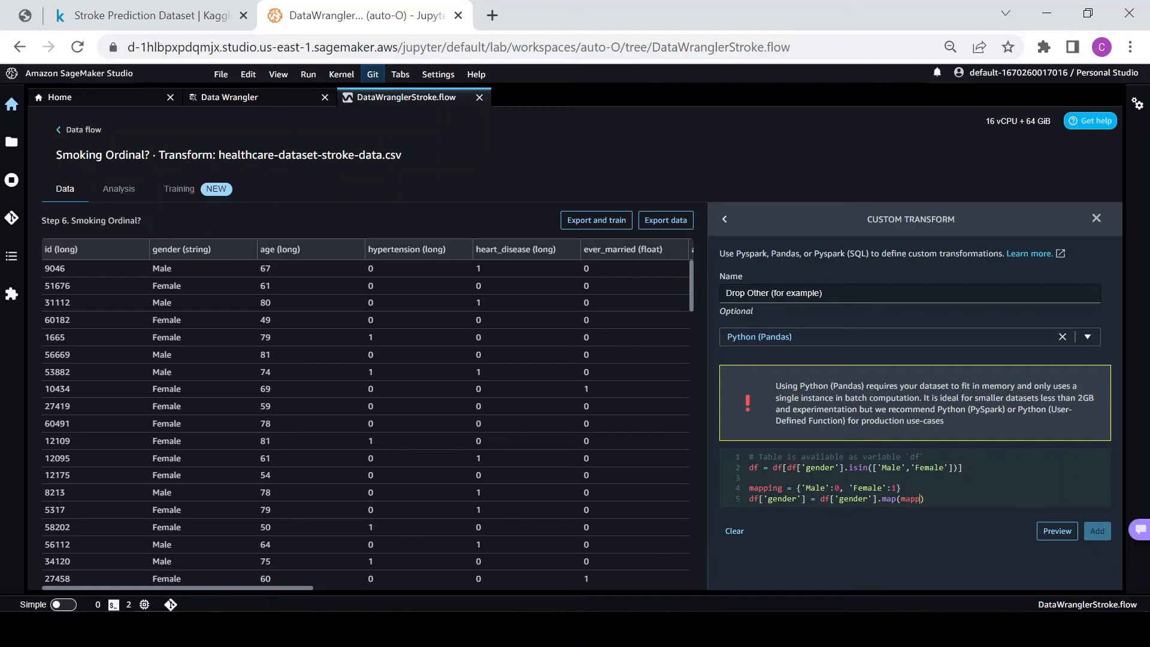
Preview the Drop Other (for example) transform, check the encoded columns, and add it to the flow.
left_click(1056, 531)
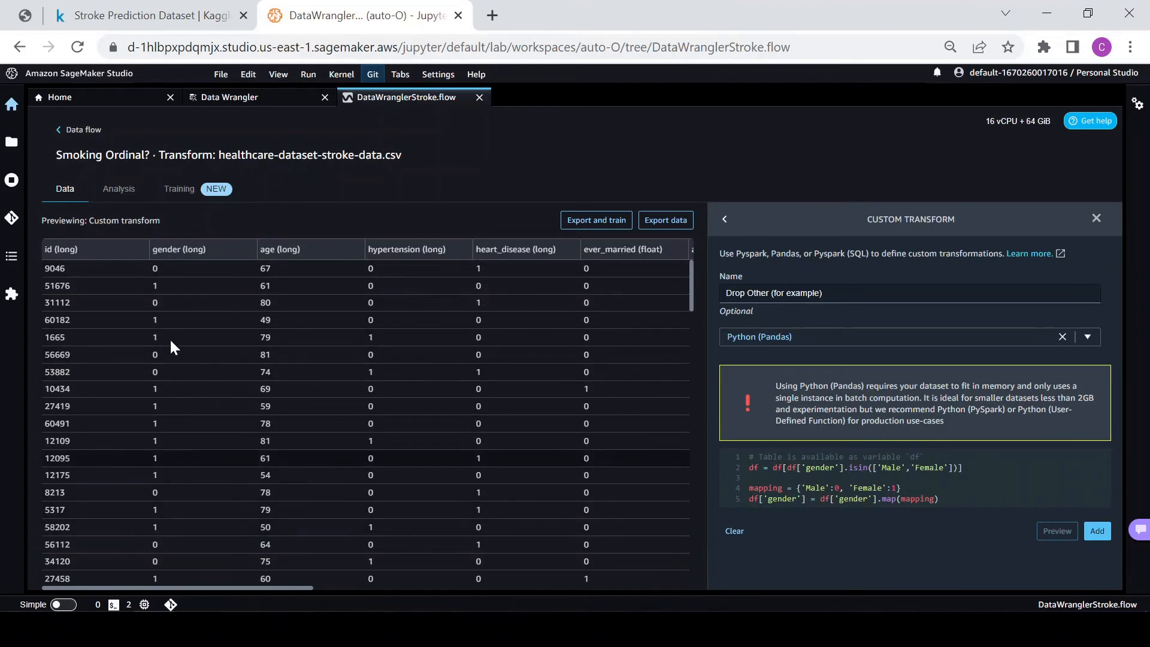
mouse_move(194, 586)
left_mouse_down()
mouse_move(476, 584)
mouse_move(687, 601)
mouse_move(212, 597)
mouse_move(490, 577)
mouse_move(734, 598)
mouse_move(175, 585)
mouse_move(351, 584)
left_mouse_up()
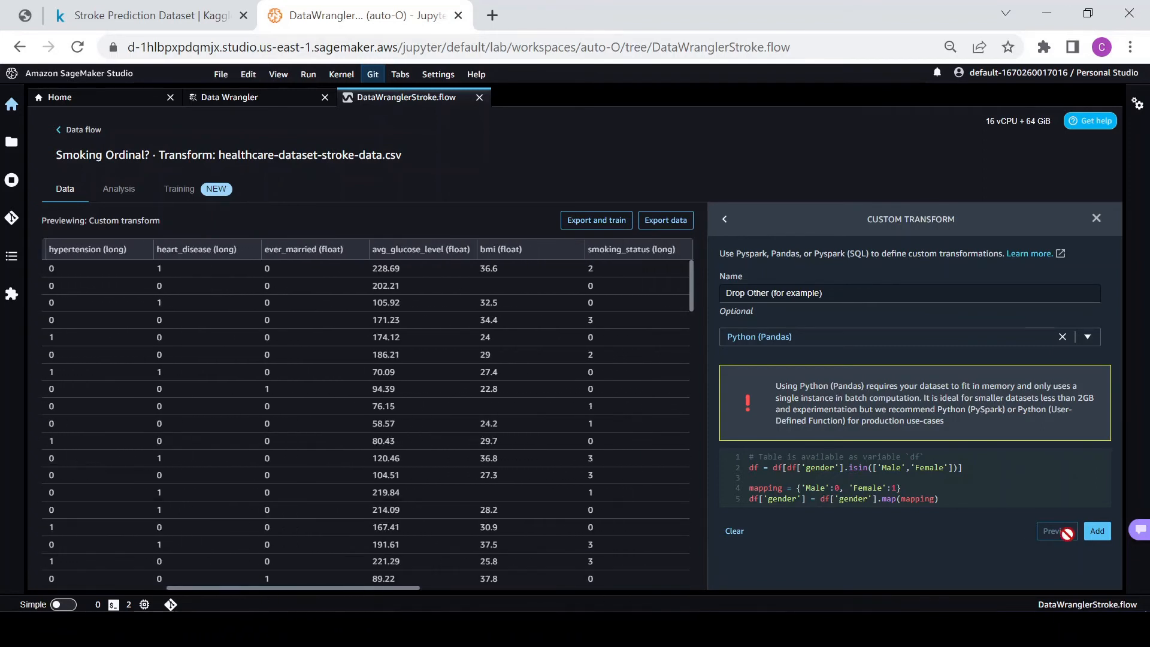
left_click(1097, 530)
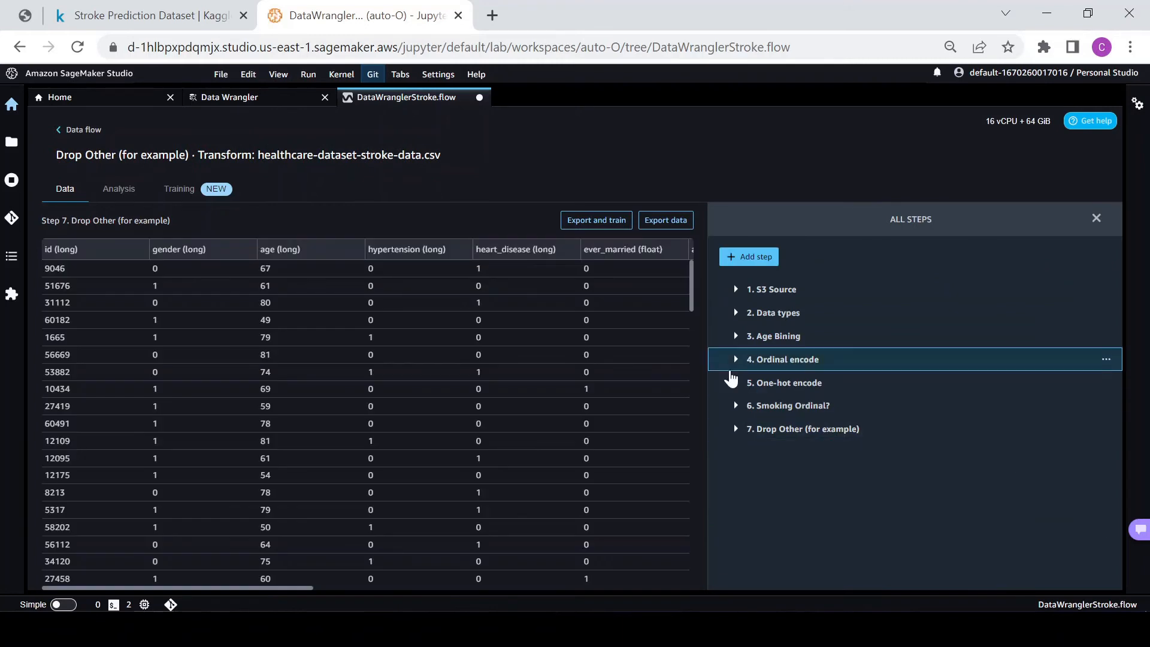
Review the dataset's remaining columns and start a new Process numeric transform step.
left_click_drag(257, 591, 673, 609)
scroll(465, 462, "left", 10)
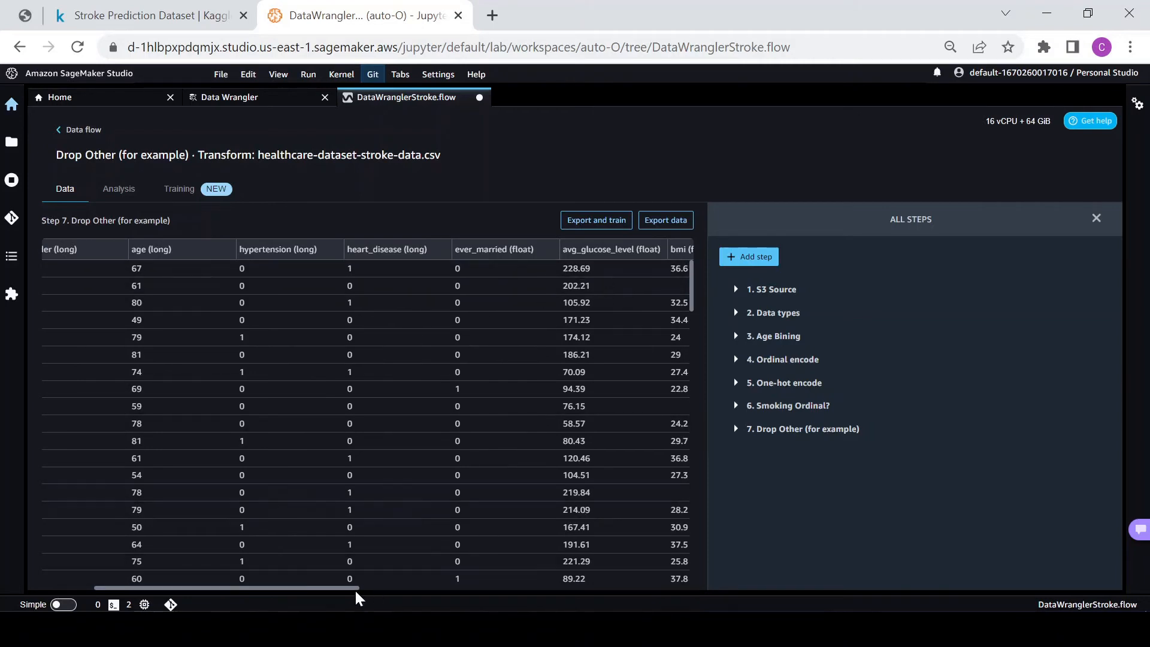
left_click_drag(354, 593, 381, 592)
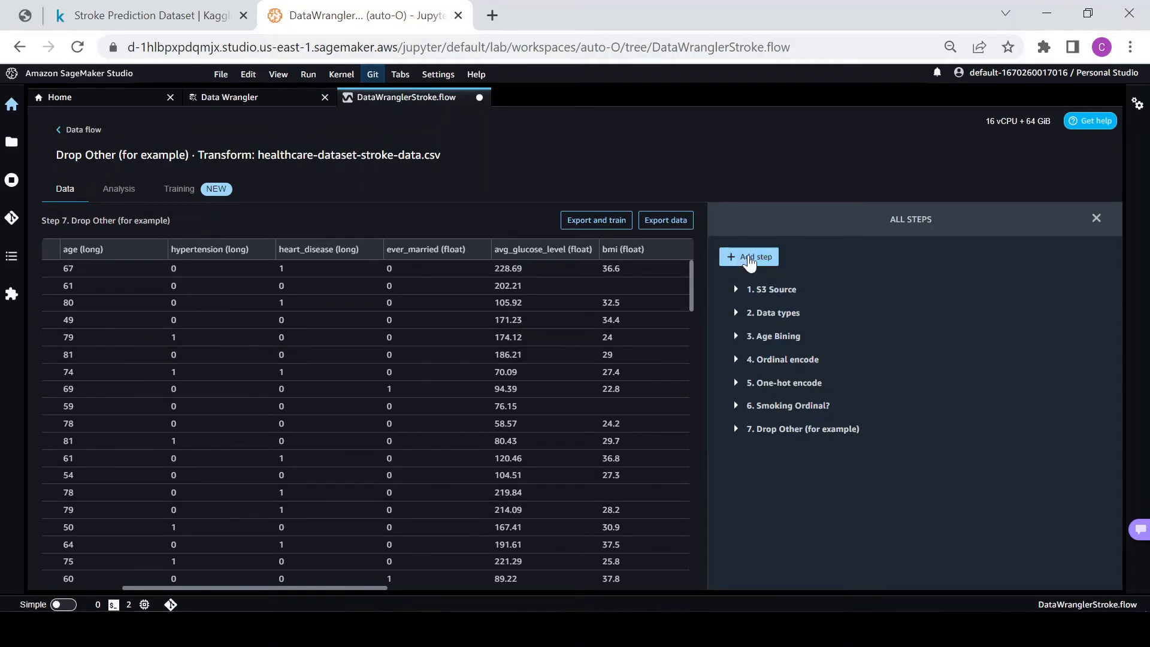
left_click(748, 258)
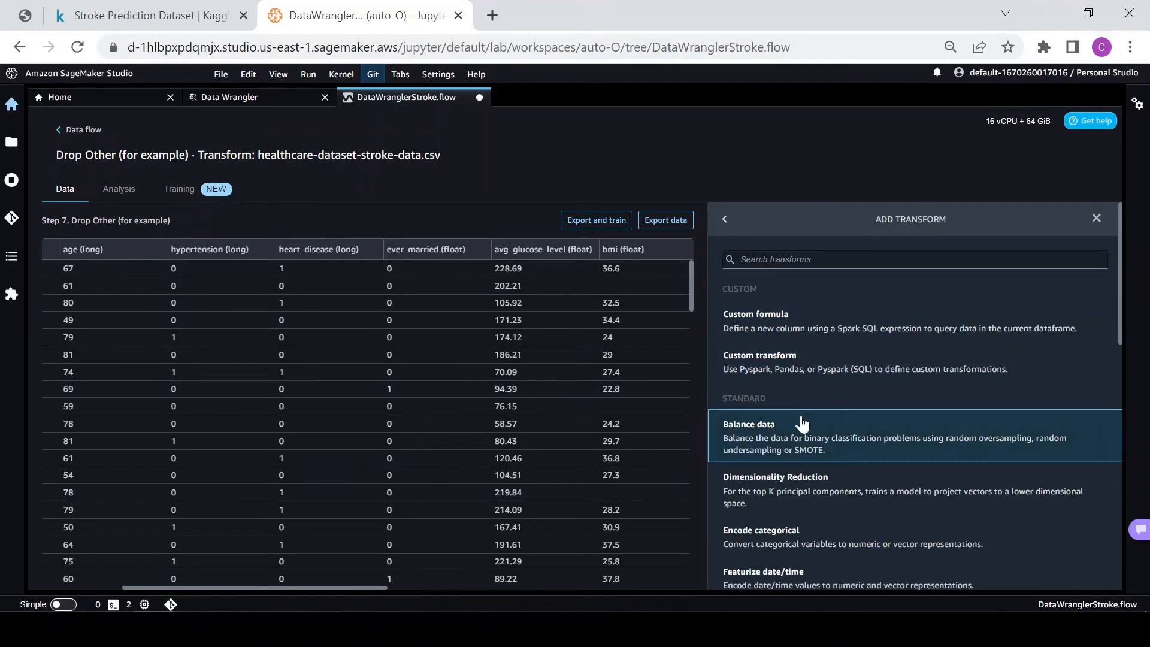
scroll(837, 491, "down", 6)
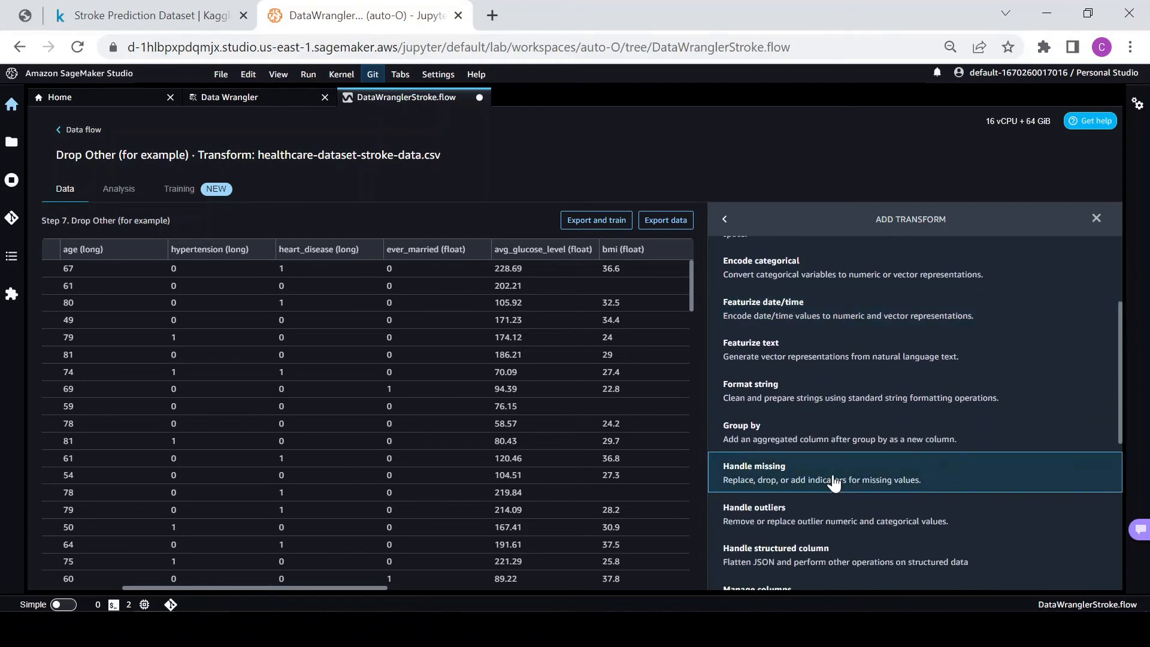
scroll(830, 461, "down", 3)
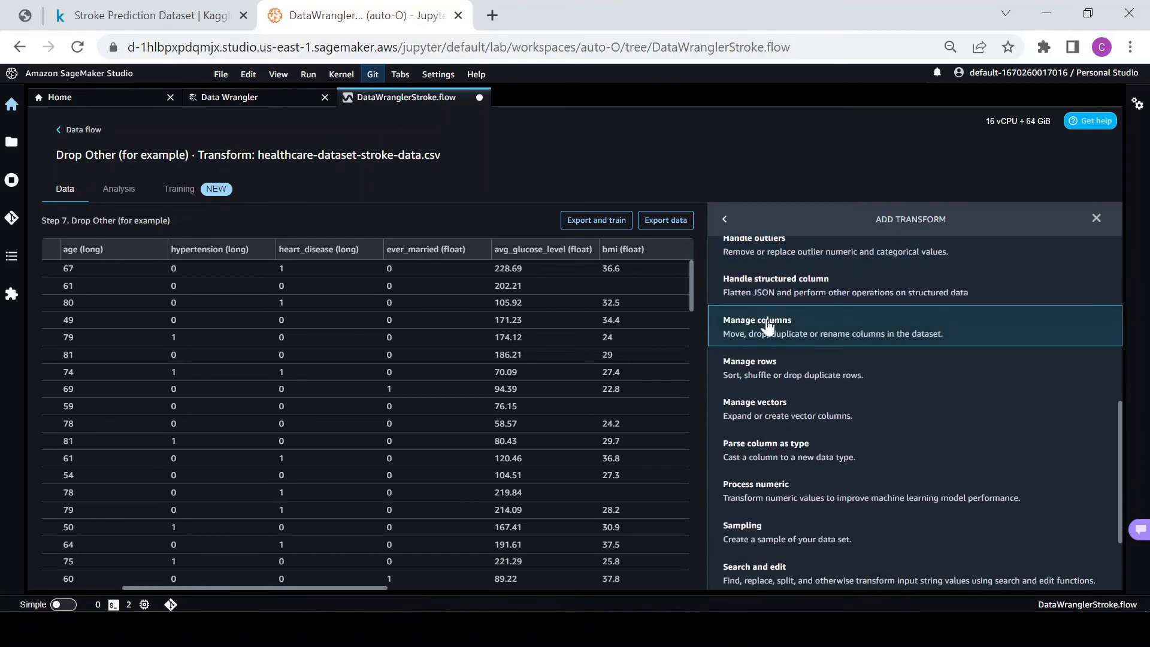
scroll(815, 419, "down", 2)
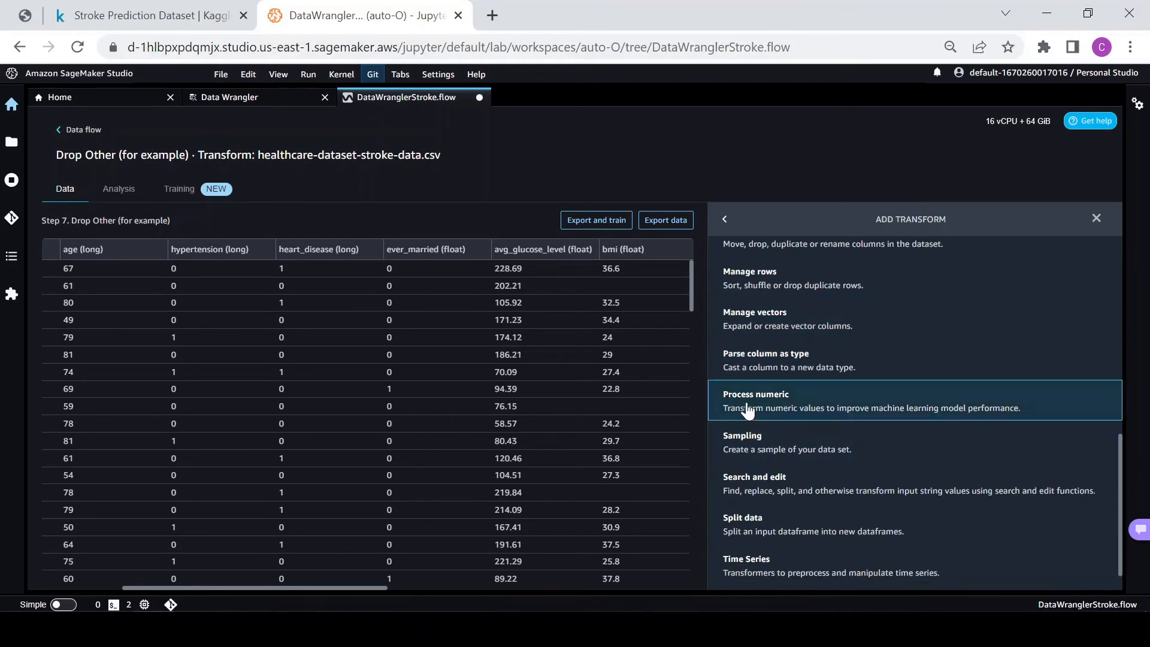
left_click(777, 406)
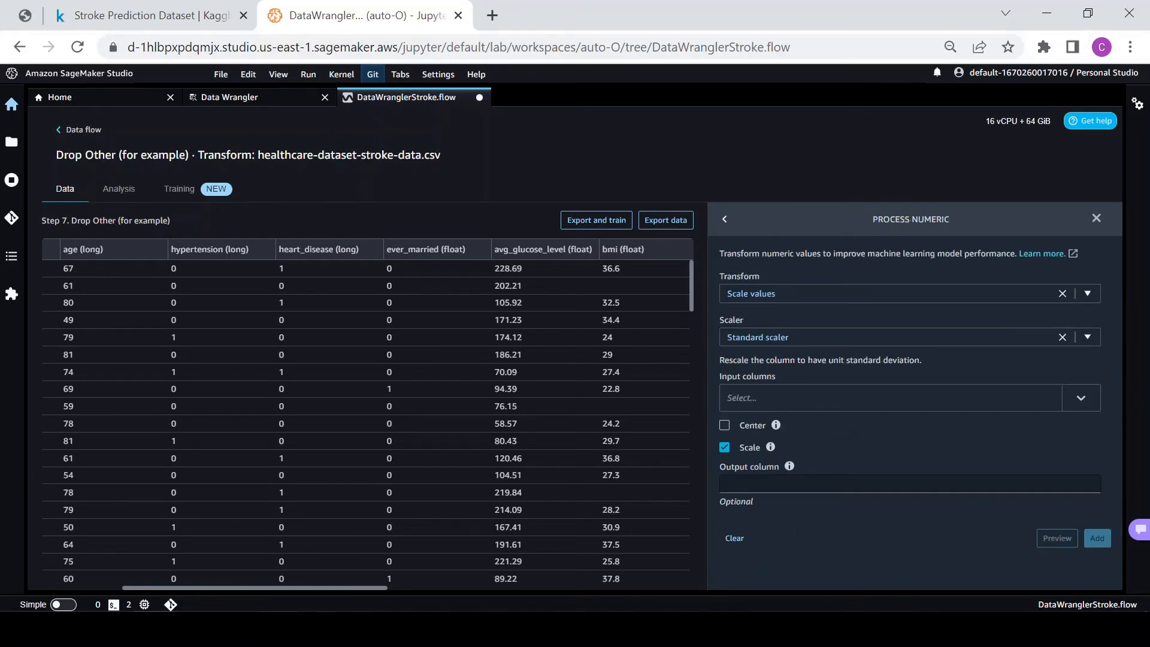
Configure the Scale values transform with the Standard scaler for the age, bmi and avg_glucose_level columns.
left_click(777, 294)
left_click(776, 316)
left_click(772, 337)
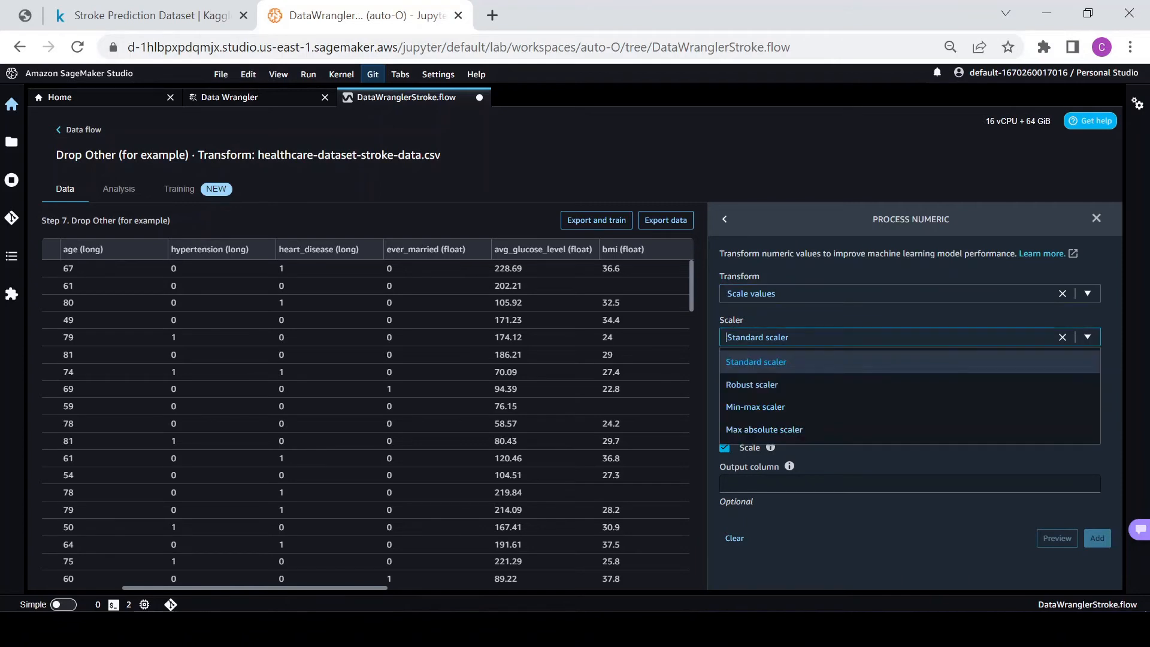
left_click(764, 363)
left_click(806, 400)
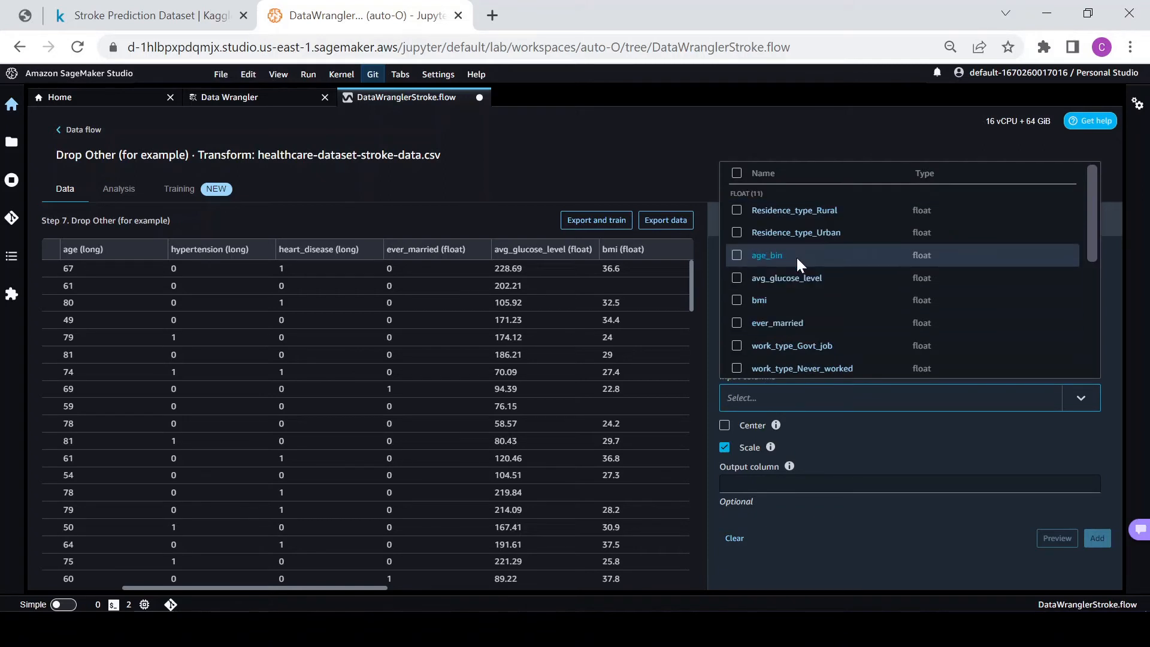
scroll(795, 275, "down", 3)
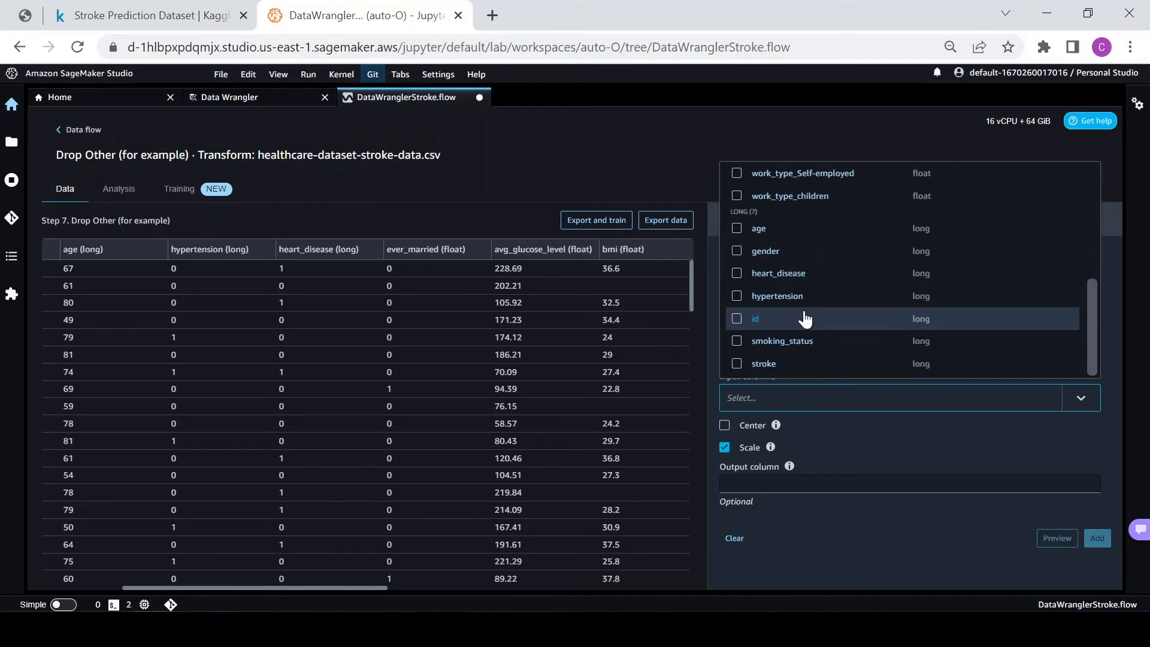
left_click(736, 230)
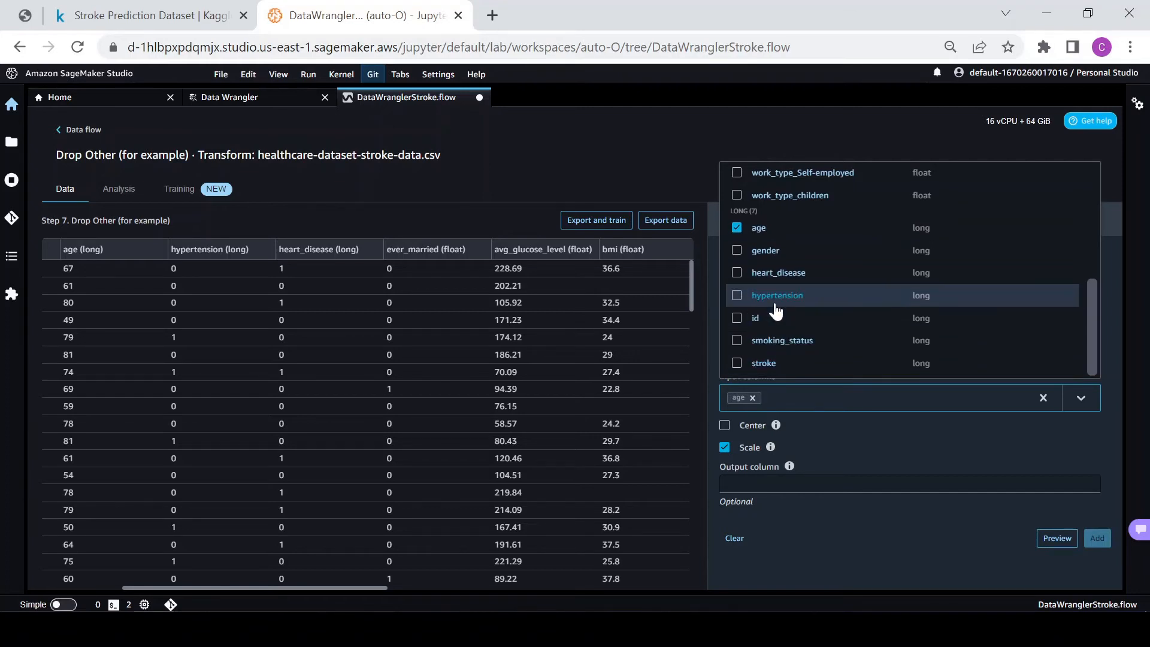
scroll(805, 317, "up", 3)
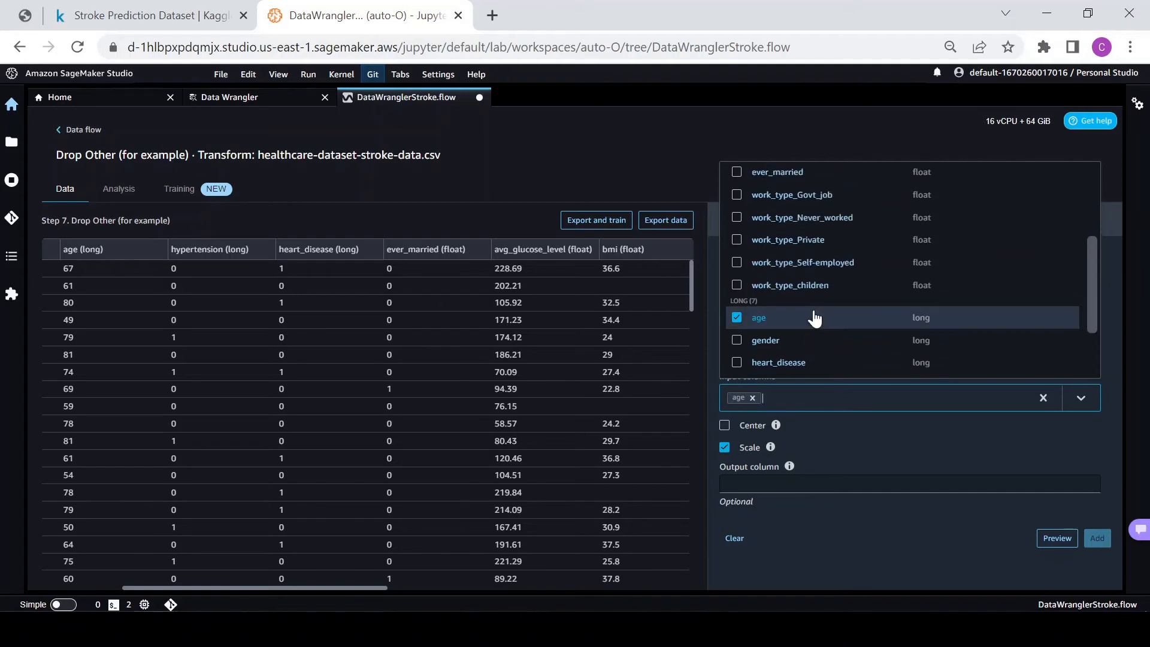
left_click(737, 239)
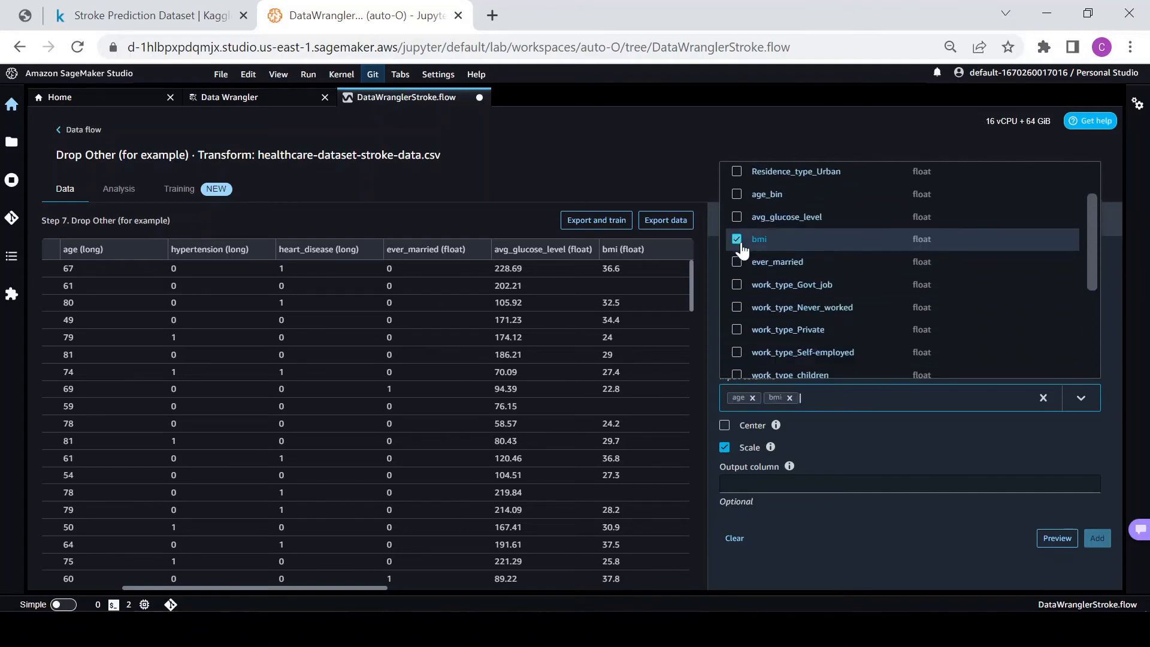
left_click(737, 217)
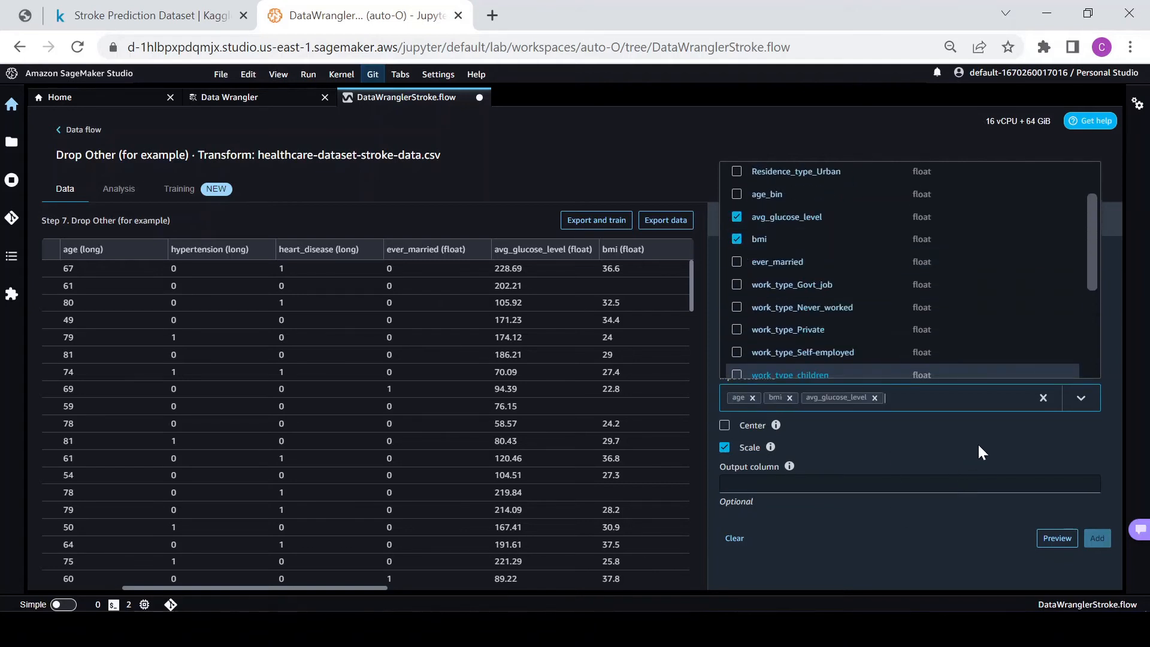
left_click(905, 446)
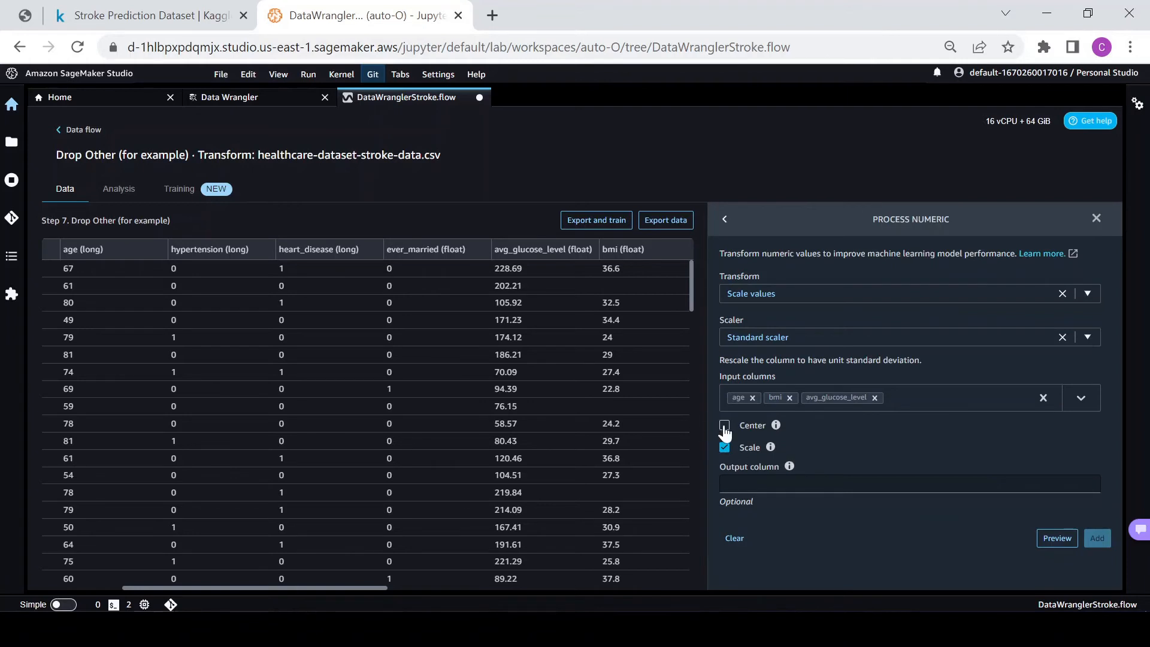
Preview the scaling transform, check the scaled columns, and add it to the flow.
mouse_move(770, 447)
left_click(1057, 539)
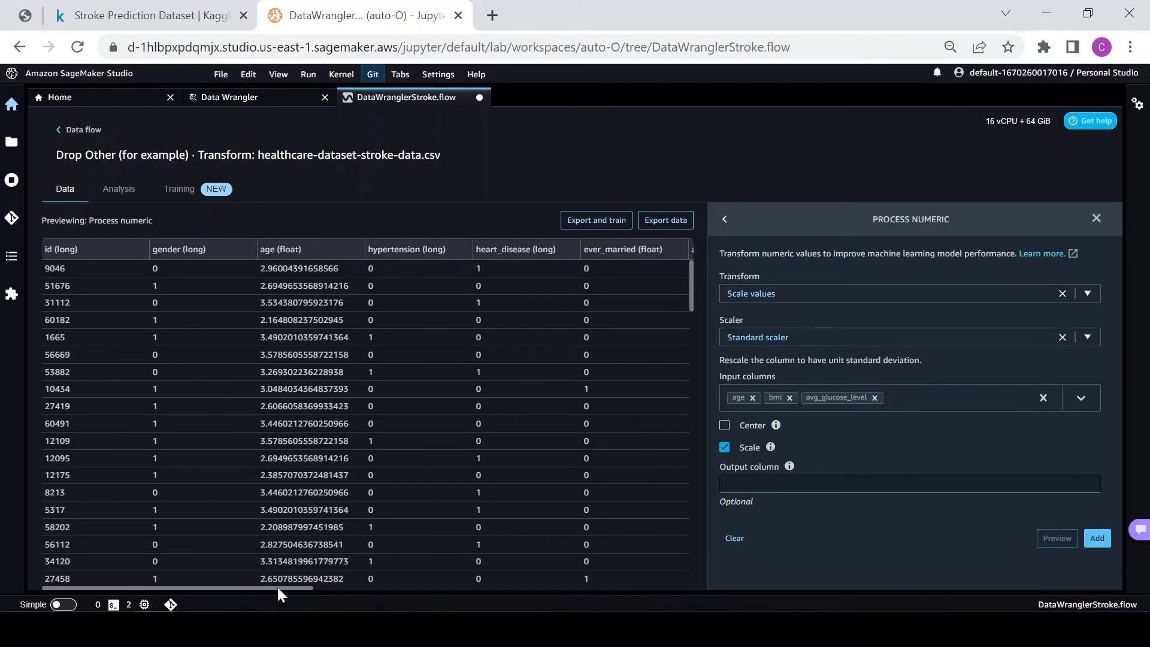
mouse_move(278, 587)
left_mouse_down()
mouse_move(489, 602)
mouse_move(274, 592)
mouse_move(308, 616)
mouse_move(709, 617)
mouse_move(469, 607)
left_mouse_up()
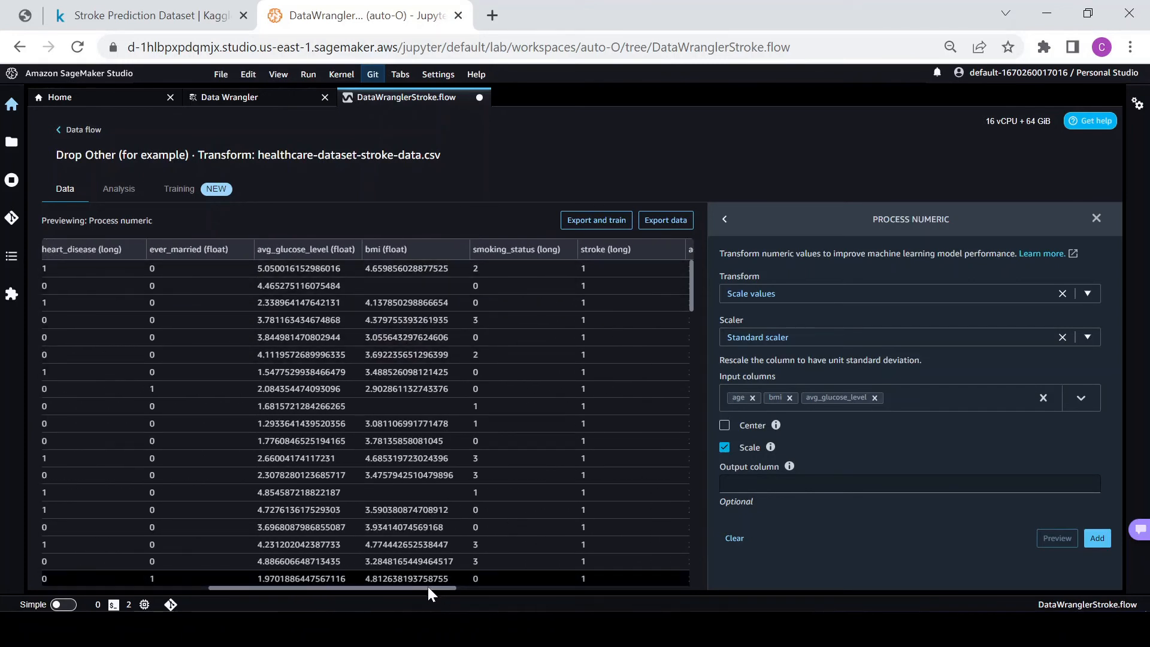
left_click_drag(429, 588, 239, 592)
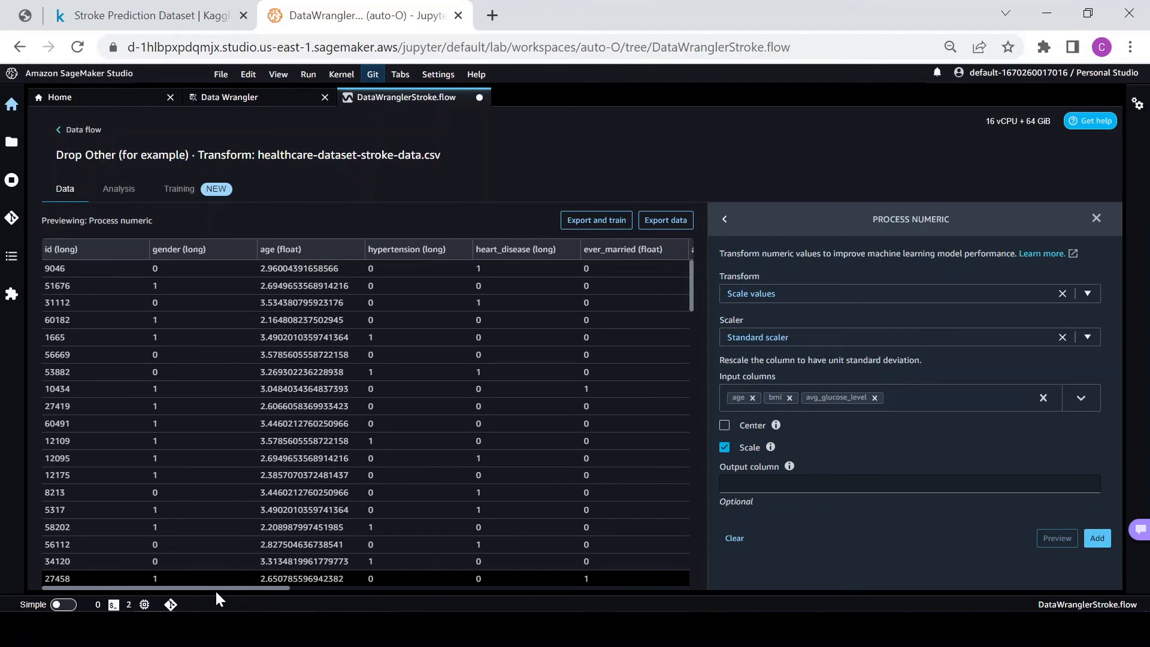
left_click(1098, 542)
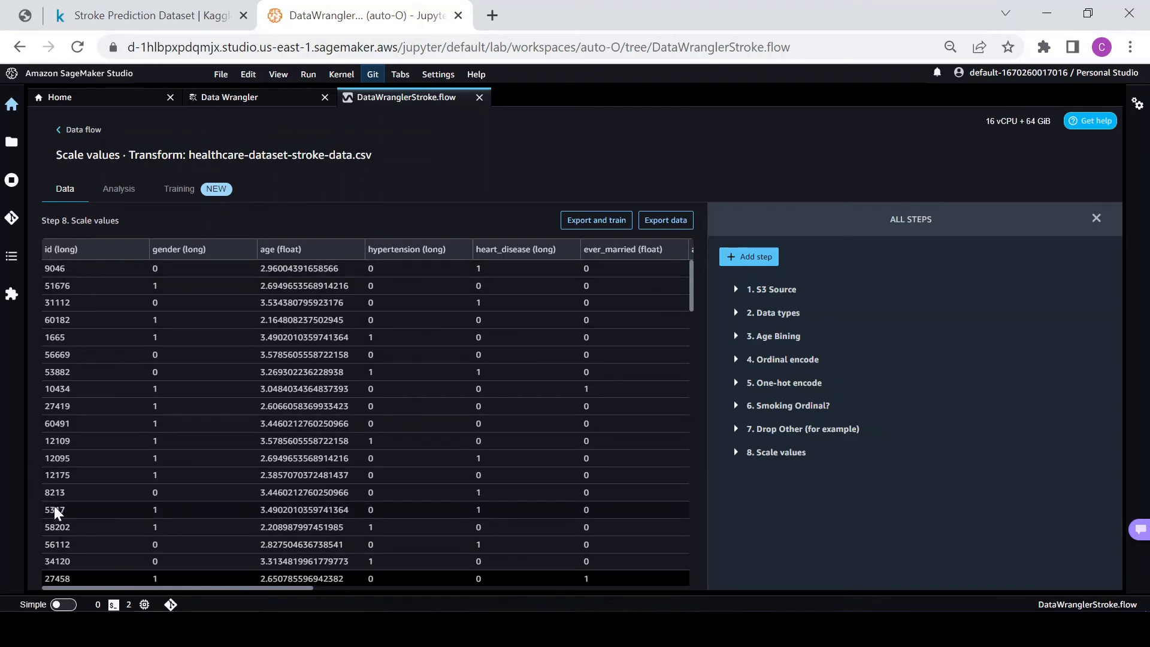
Set up a new Manage columns step with the Drop column transform for the id column.
left_click_drag(254, 589, 271, 605)
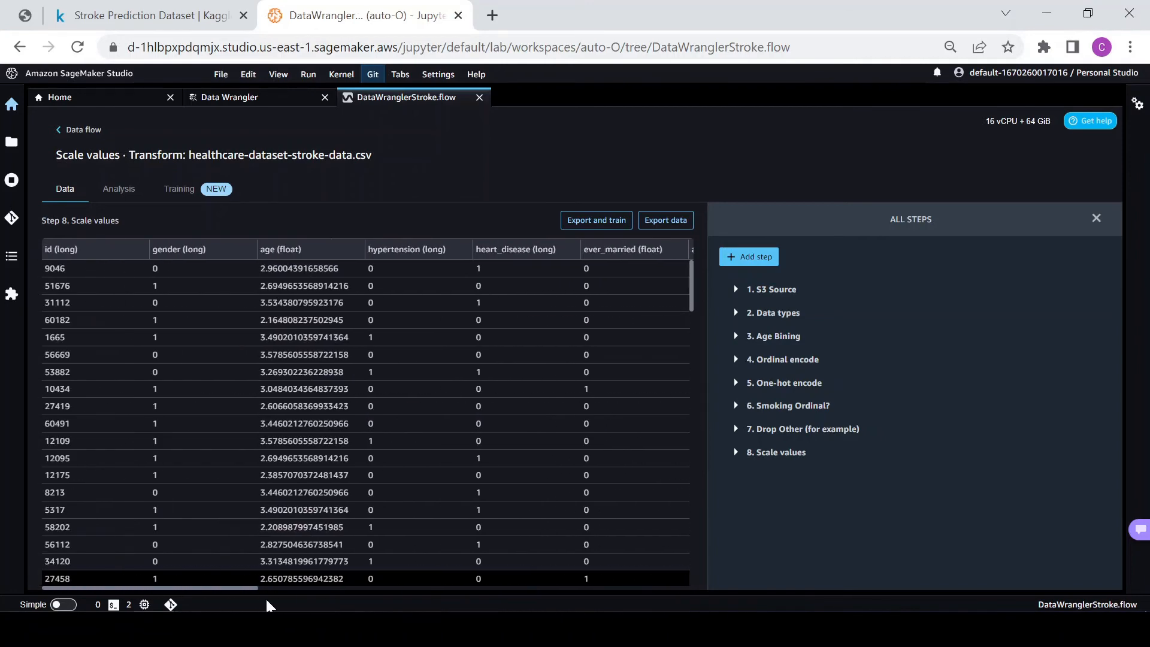
left_click(749, 256)
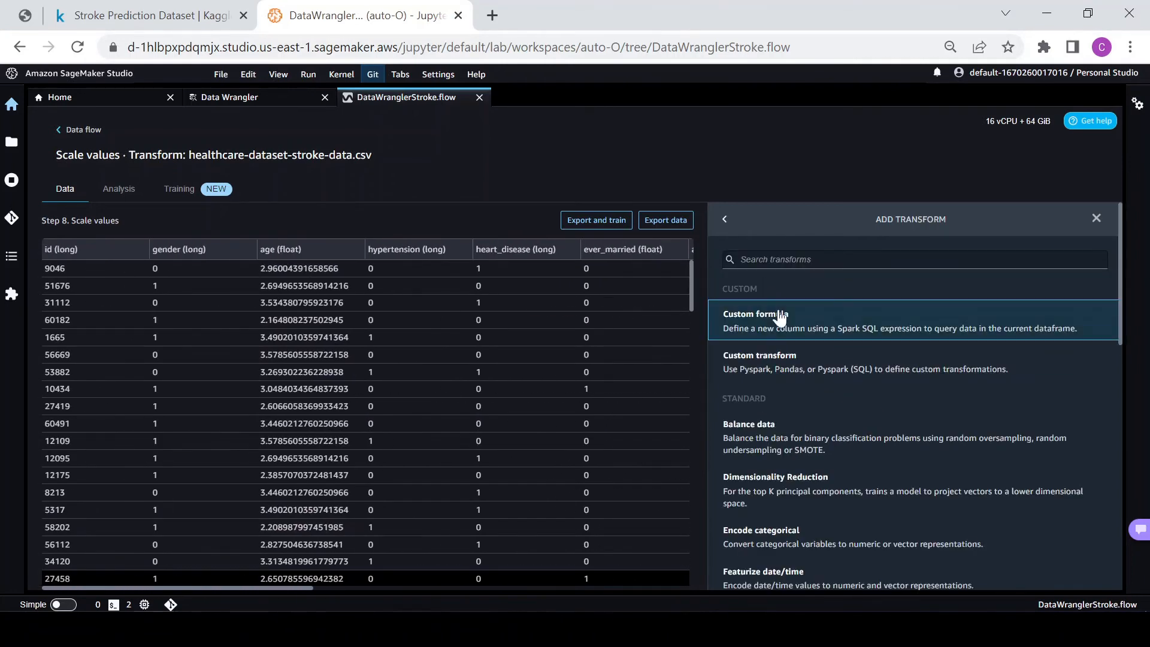
scroll(809, 473, "down", 3)
scroll(810, 478, "down", 5)
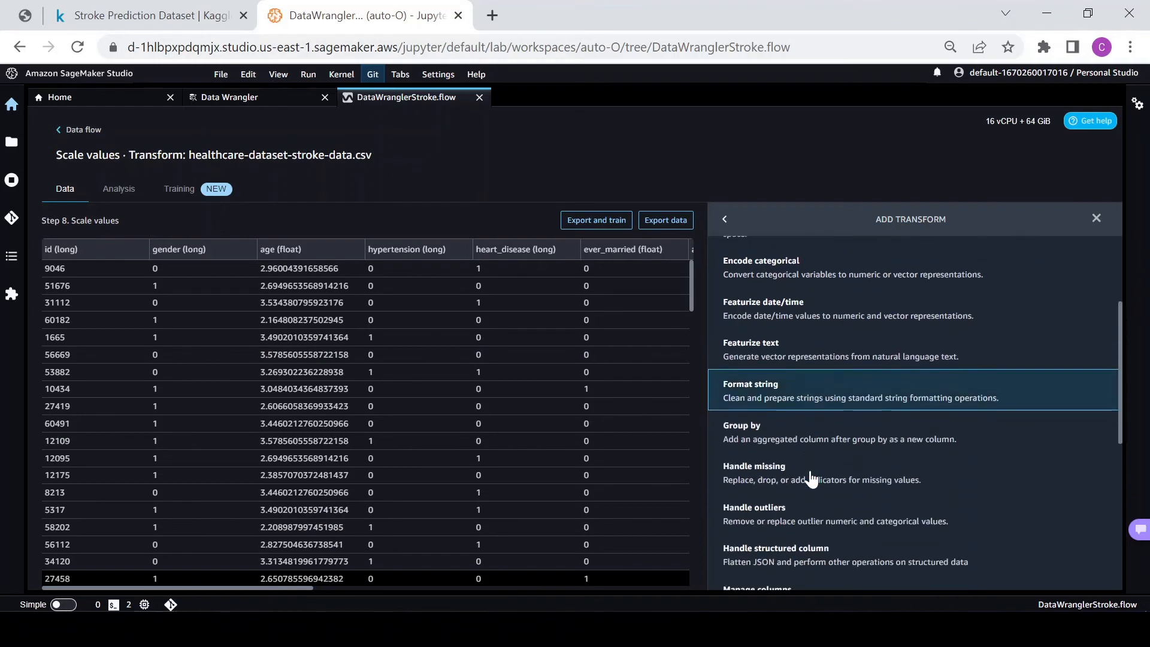
scroll(813, 477, "down", 2)
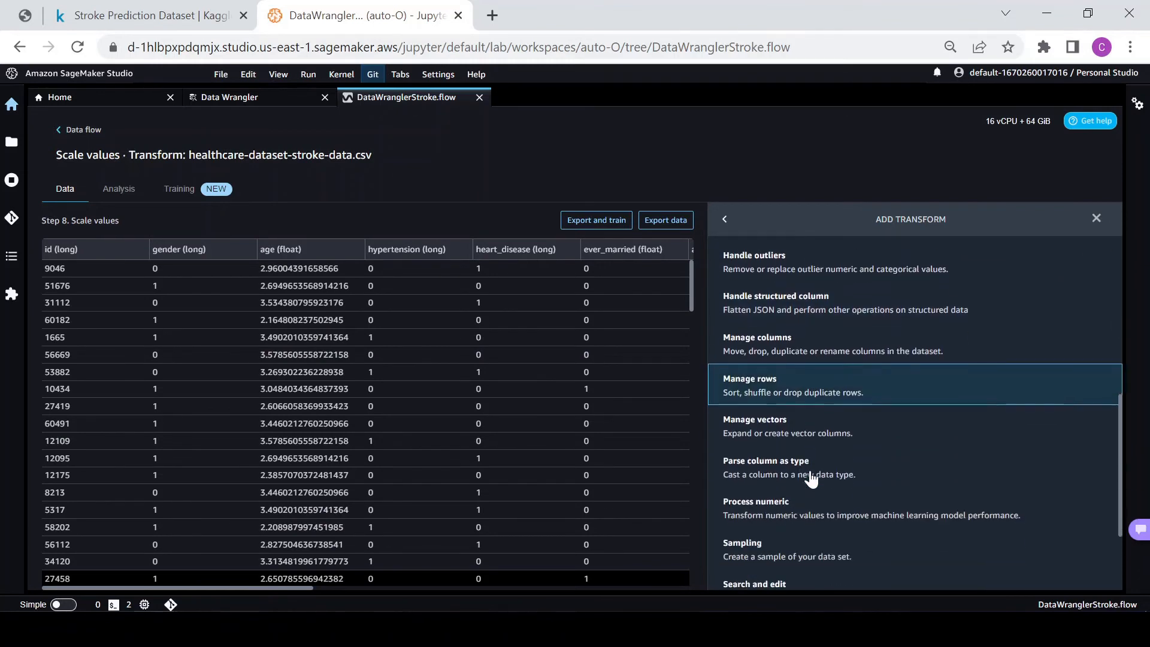
scroll(778, 395, "up", 2)
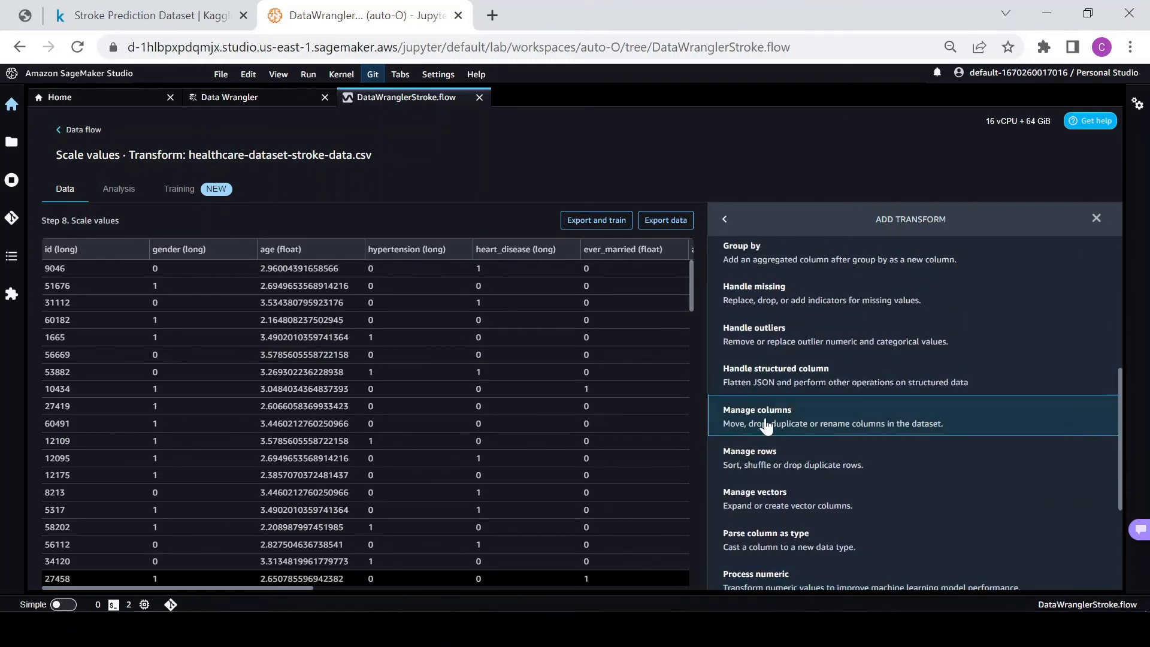
left_click(766, 425)
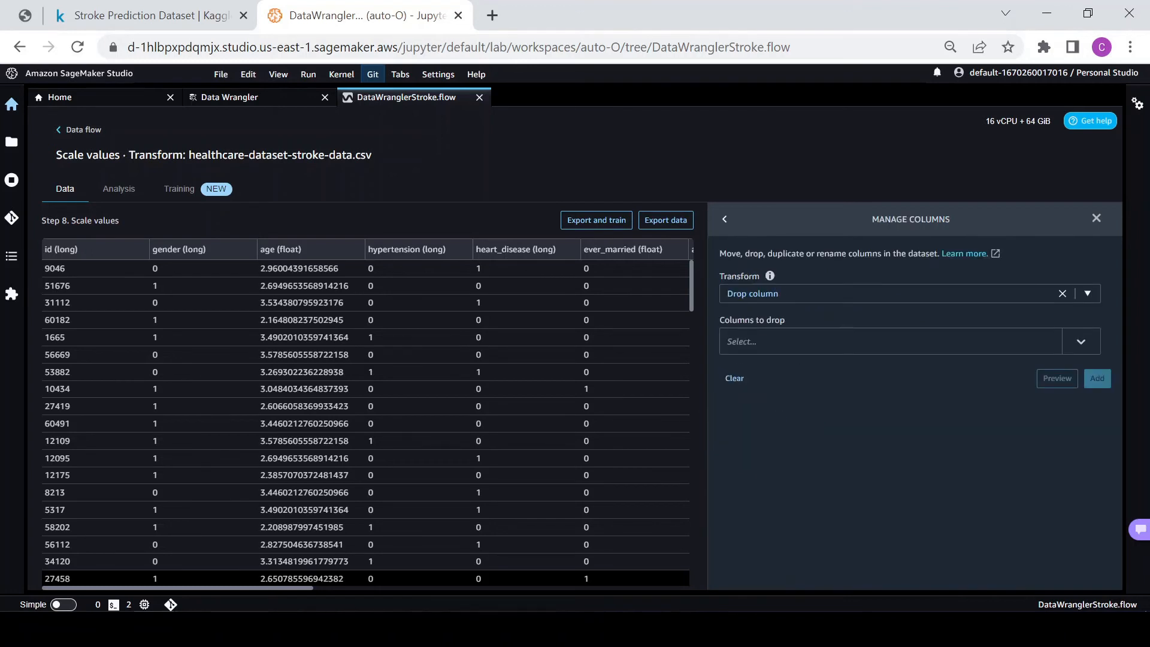
left_click(775, 343)
scroll(829, 472, "down", 2)
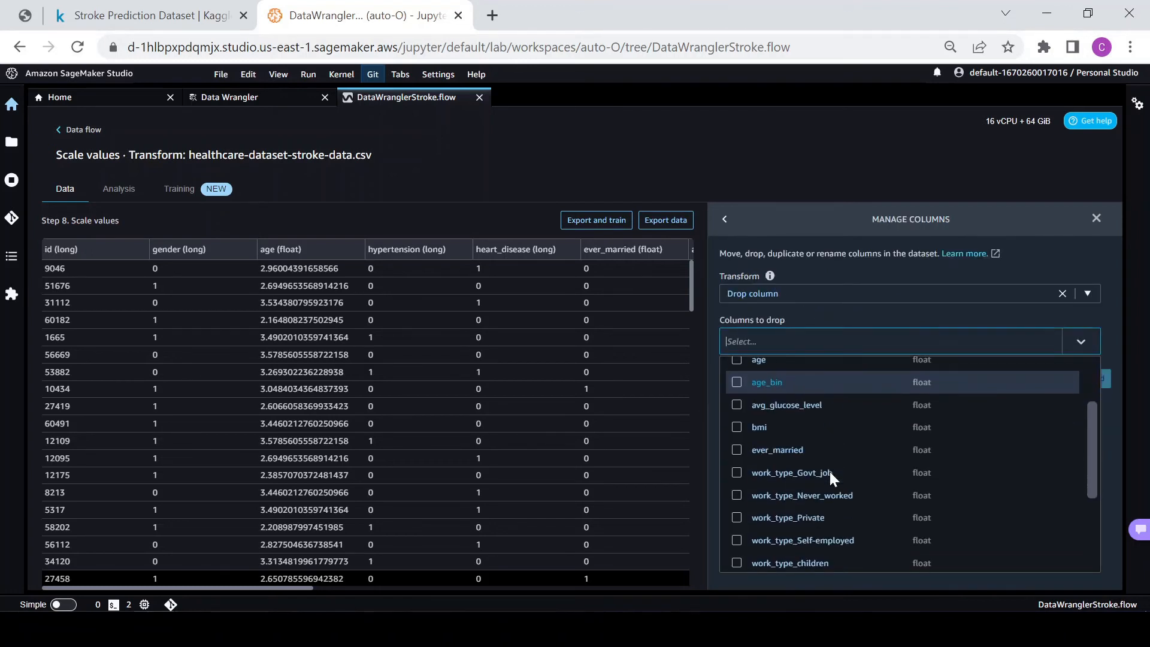
scroll(828, 472, "down", 3)
left_click(755, 512)
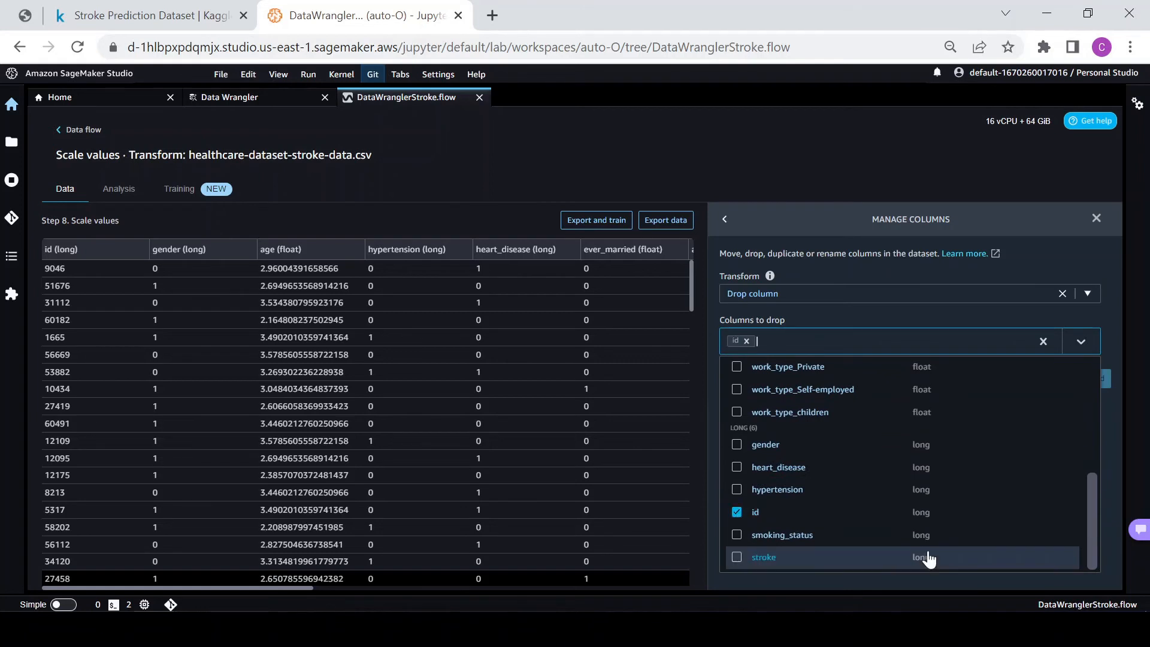
Preview the removal of the id column and add the step to the flow.
left_click(1104, 325)
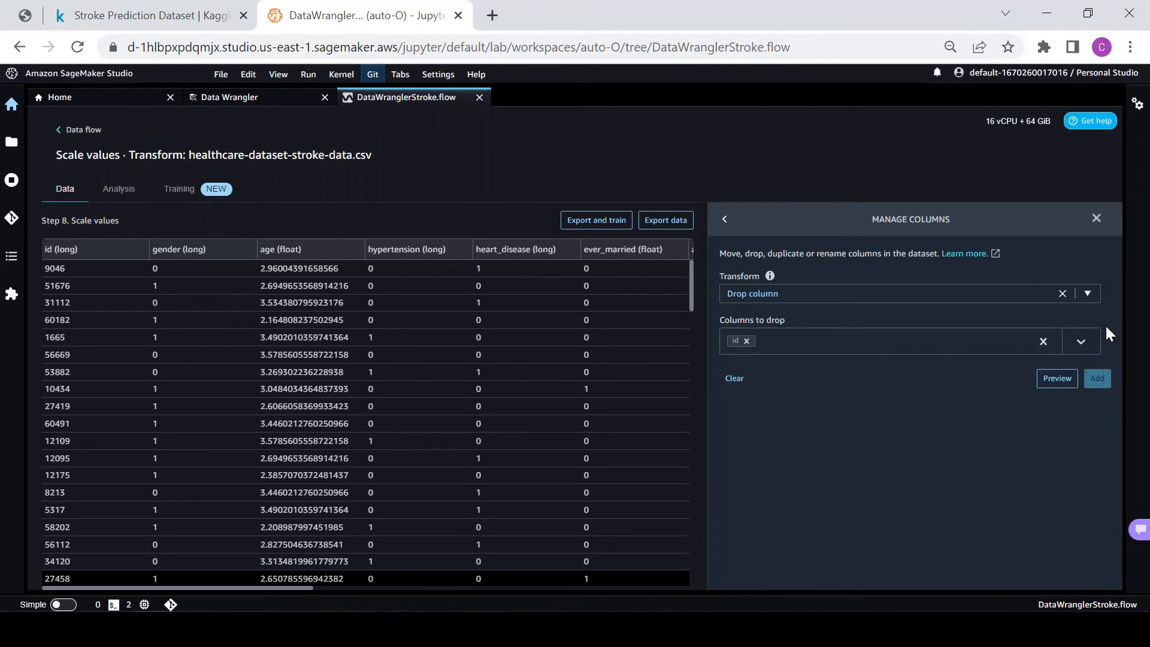
left_click(1064, 384)
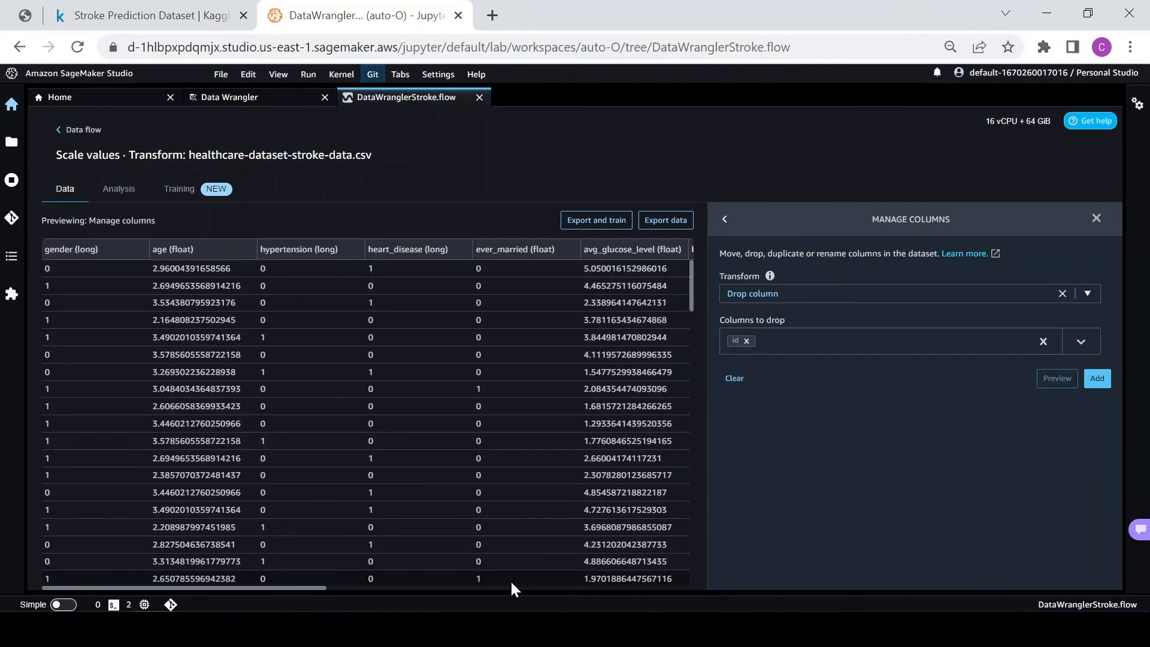
left_click(1099, 381)
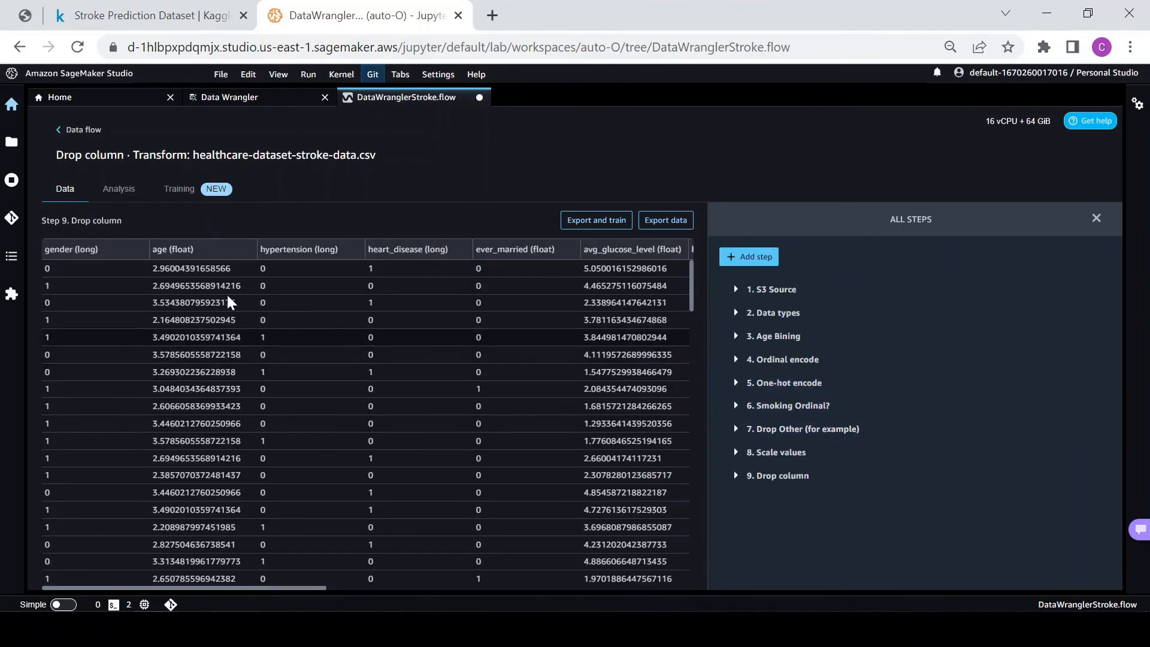
Review the remaining columns, then start another Manage columns step and choose the Move column transform.
mouse_move(265, 589)
left_mouse_down()
mouse_move(622, 614)
mouse_move(480, 612)
left_mouse_up()
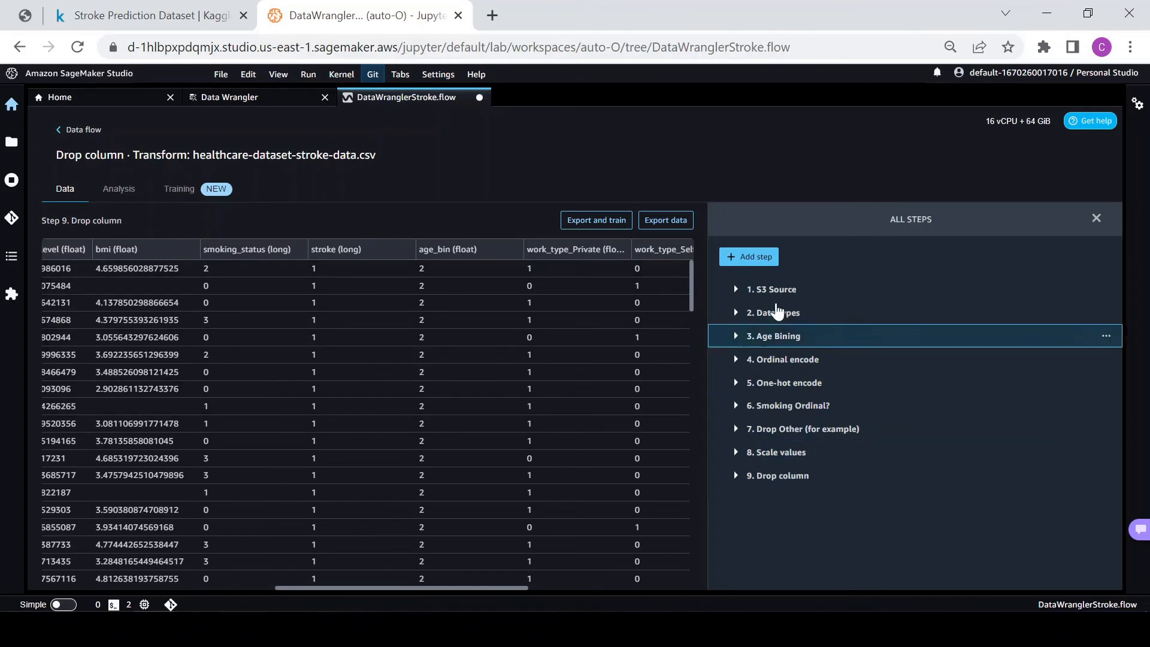
left_click(757, 257)
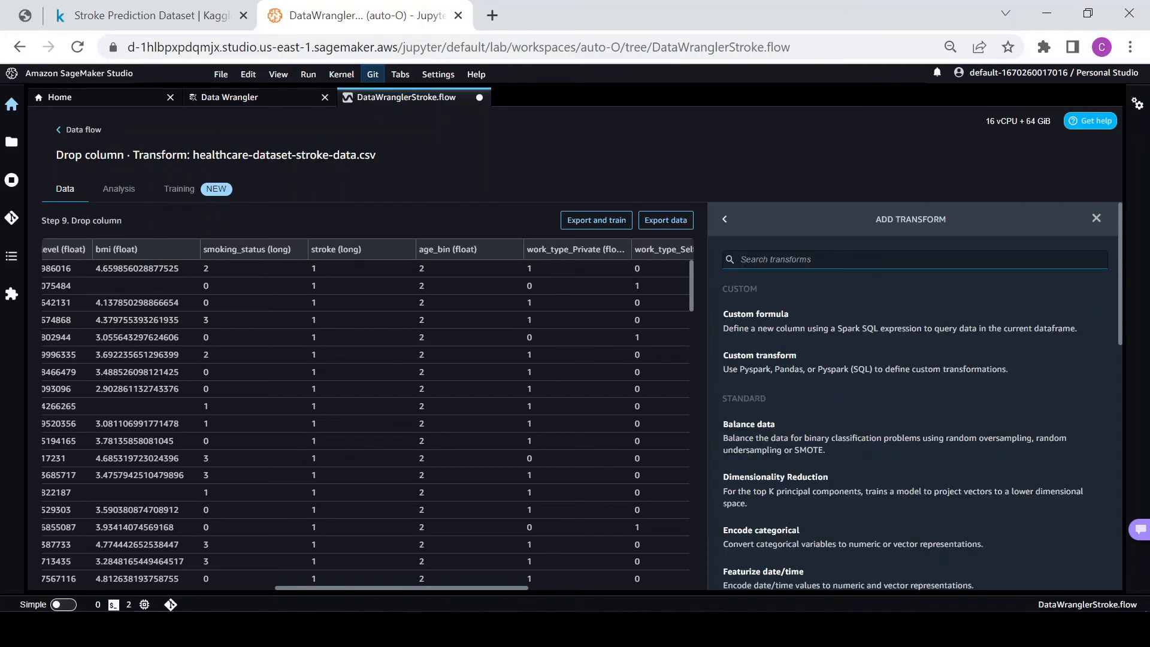
scroll(870, 454, "down", 2)
scroll(870, 454, "down", 4)
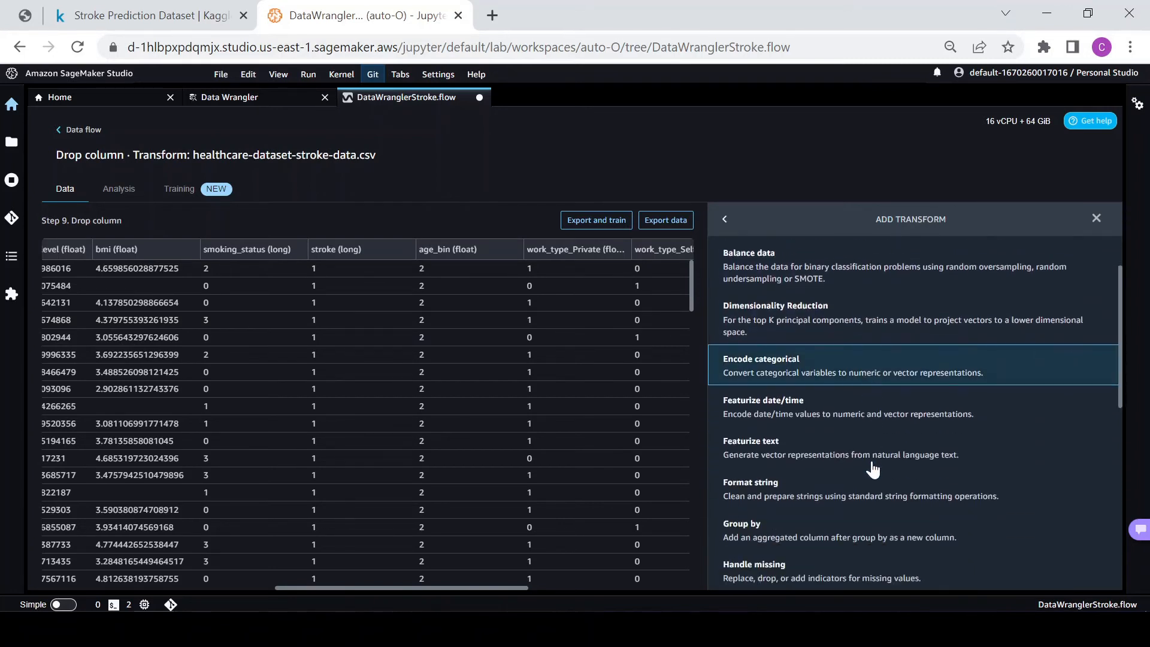
scroll(824, 475, "down", 3)
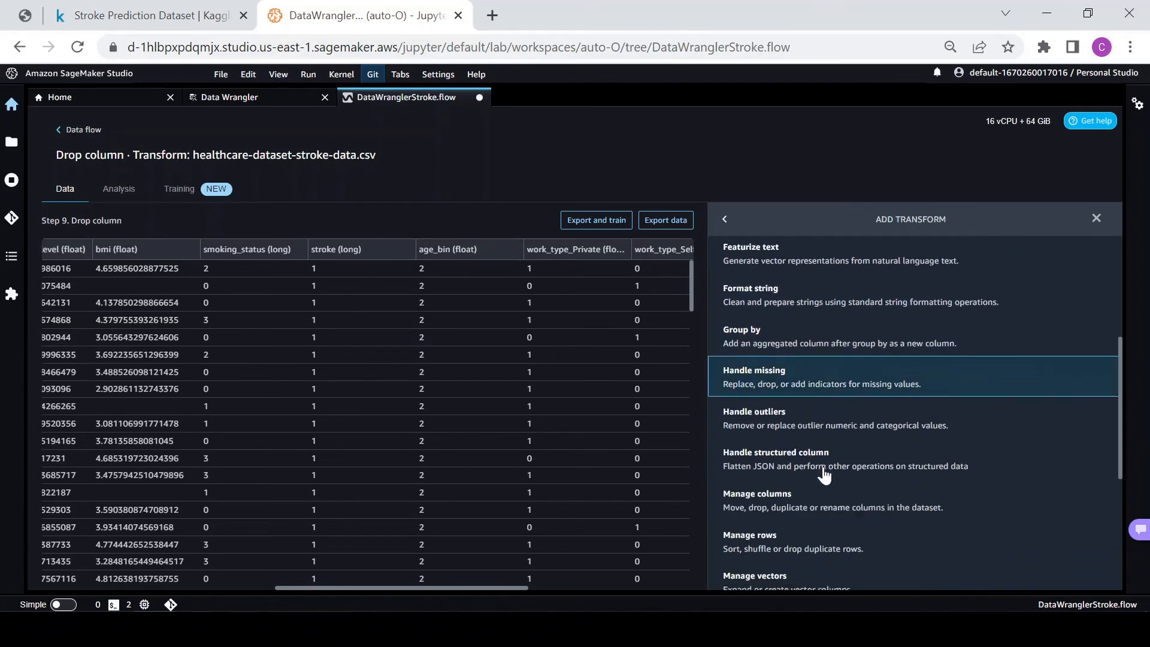
left_click(801, 415)
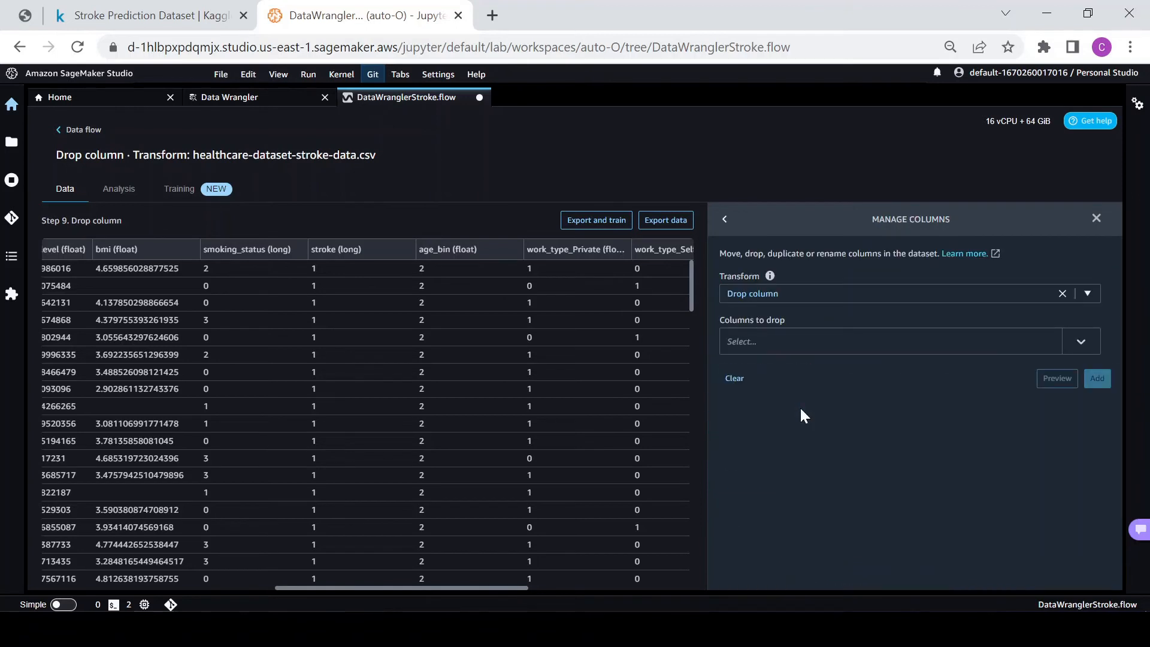
left_click(843, 341)
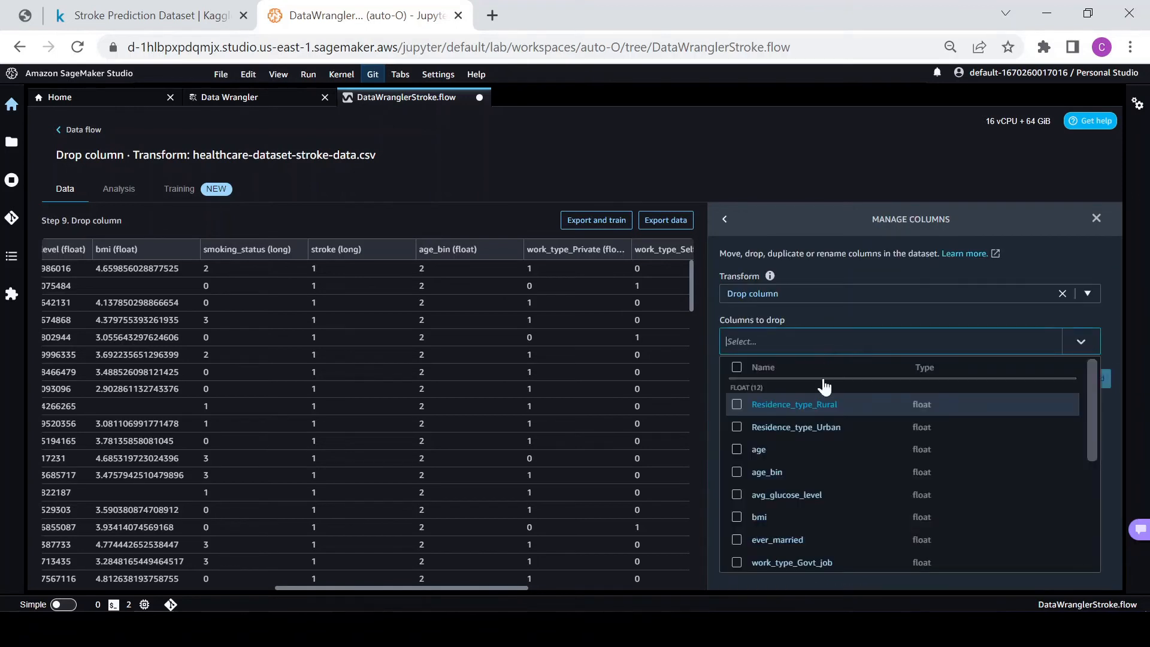
left_click(847, 293)
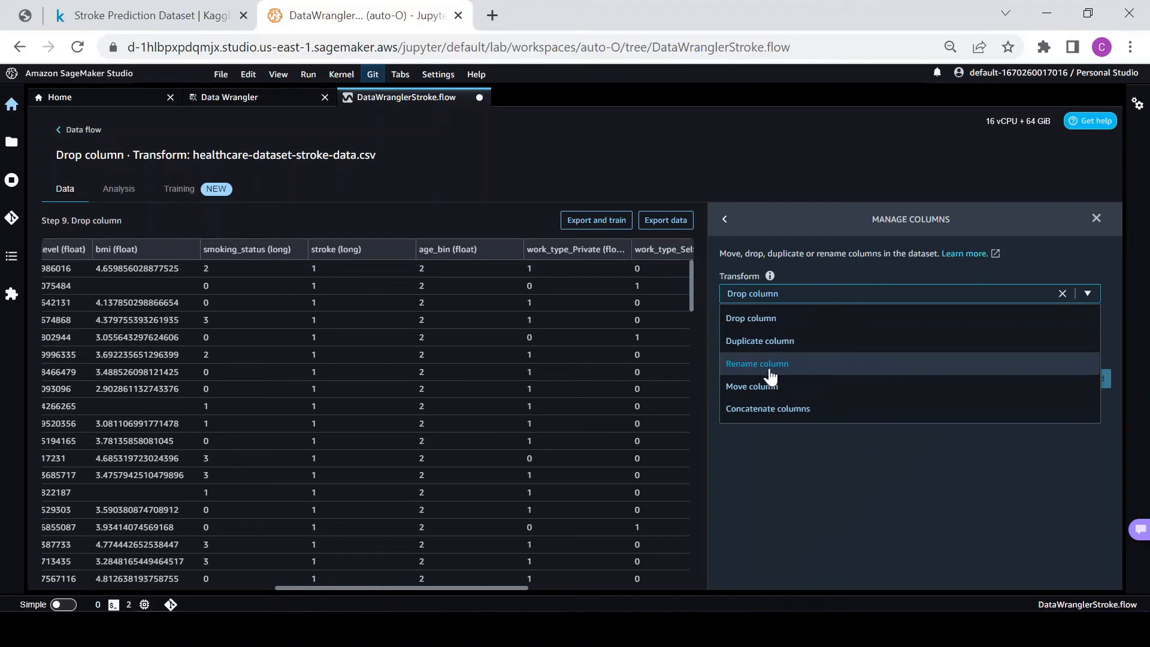
left_click(753, 387)
Move the stroke column with the Move to start type, preview the change, and add it to the flow.
left_click(845, 337)
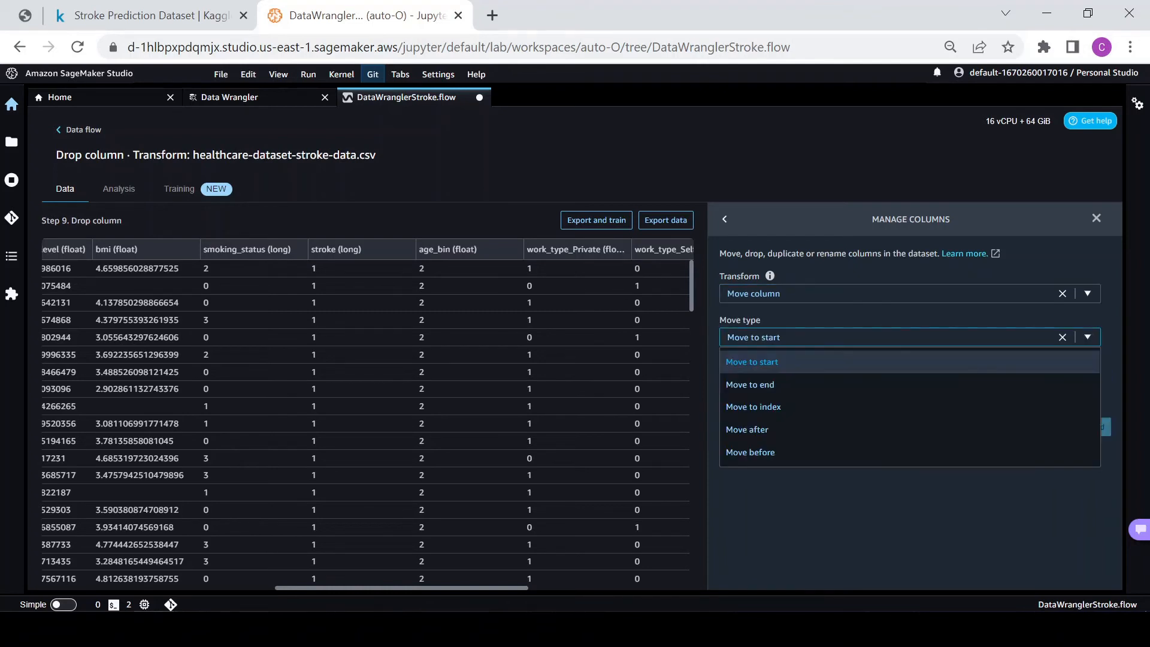
left_click(751, 362)
left_click(838, 393)
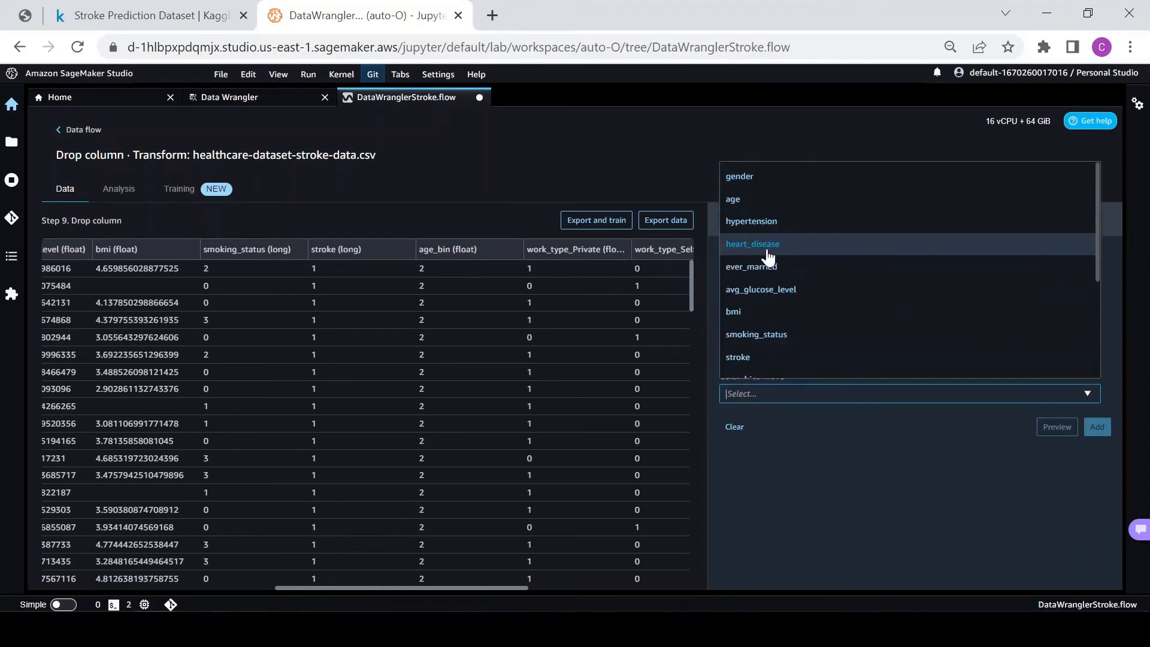
scroll(778, 293, "down", 2)
left_click(746, 276)
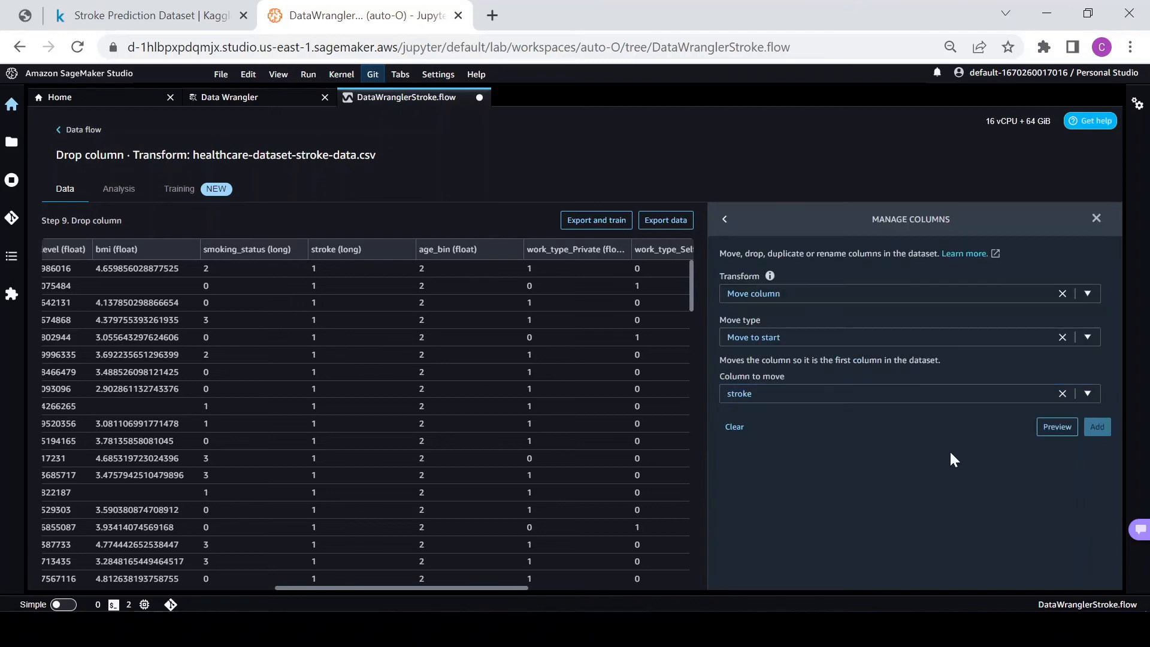
left_click(1056, 427)
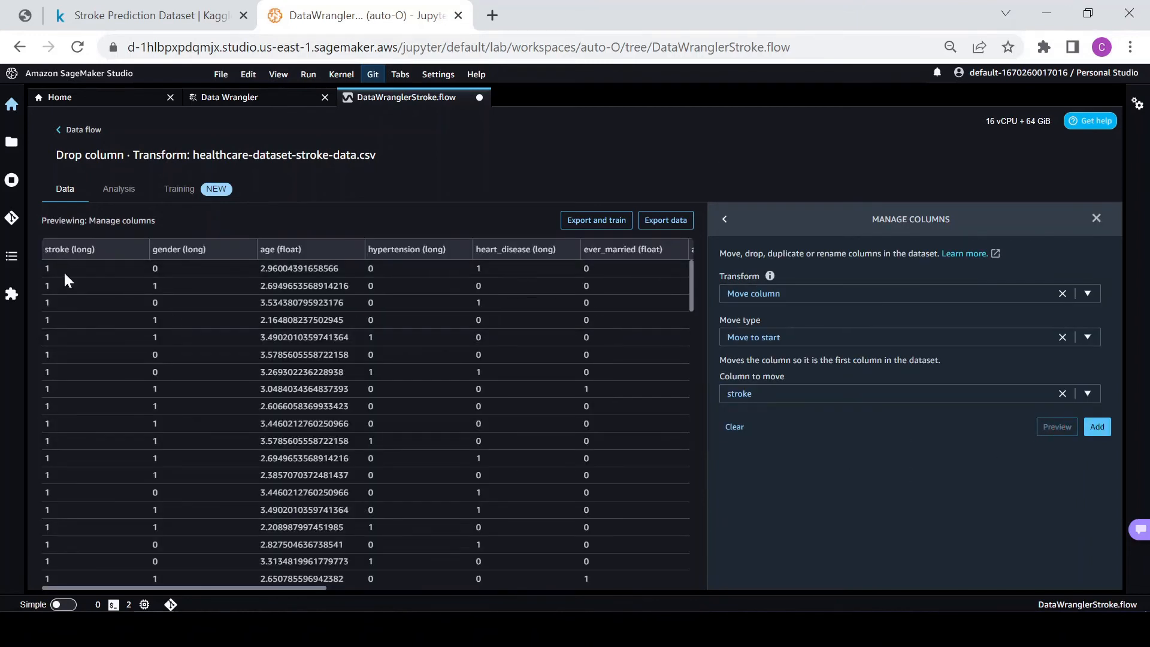
left_click(1100, 426)
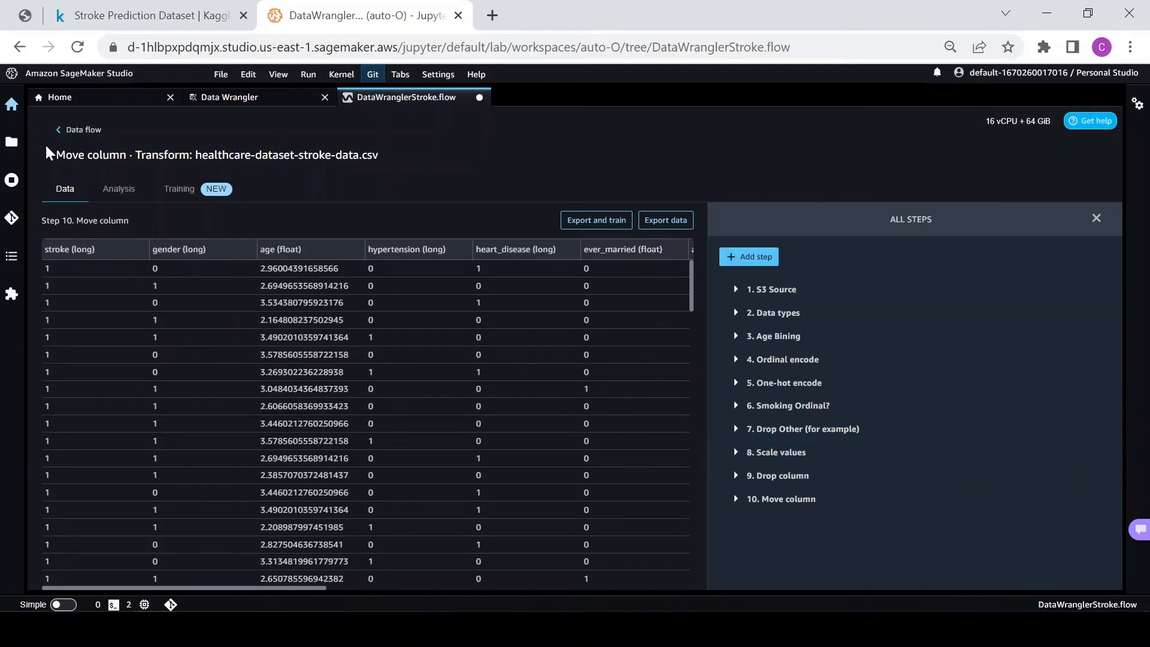
Return to the data flow and start a new analysis on the Move column node.
left_click(75, 130)
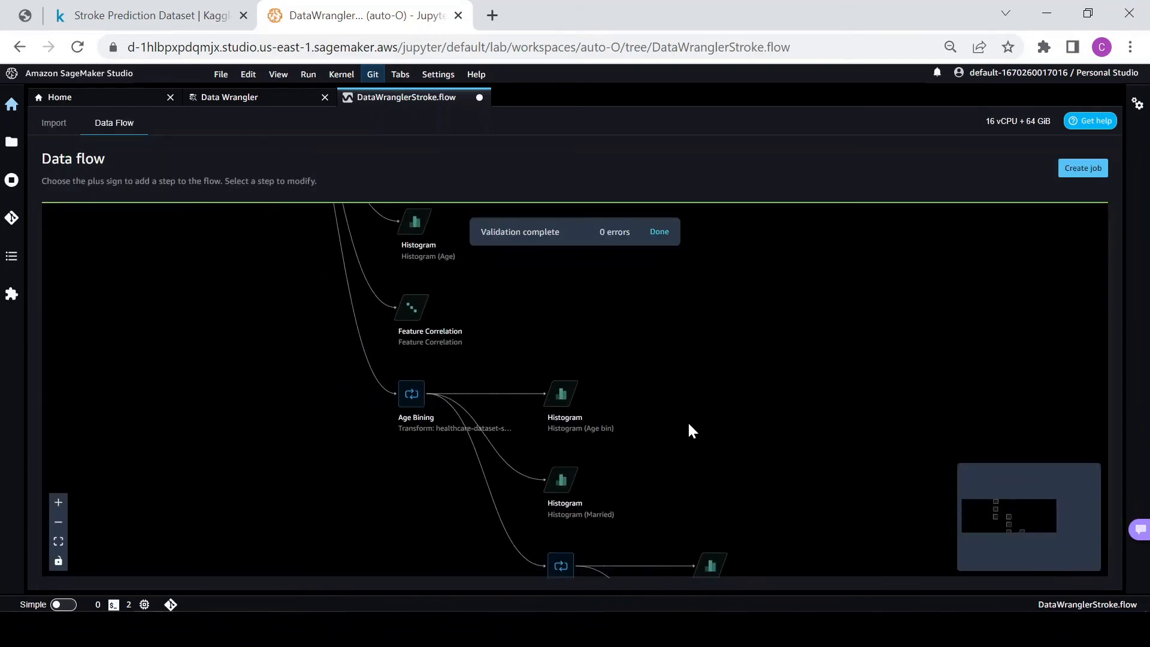
left_click_drag(680, 411, 372, 299)
left_click_drag(578, 414, 336, 303)
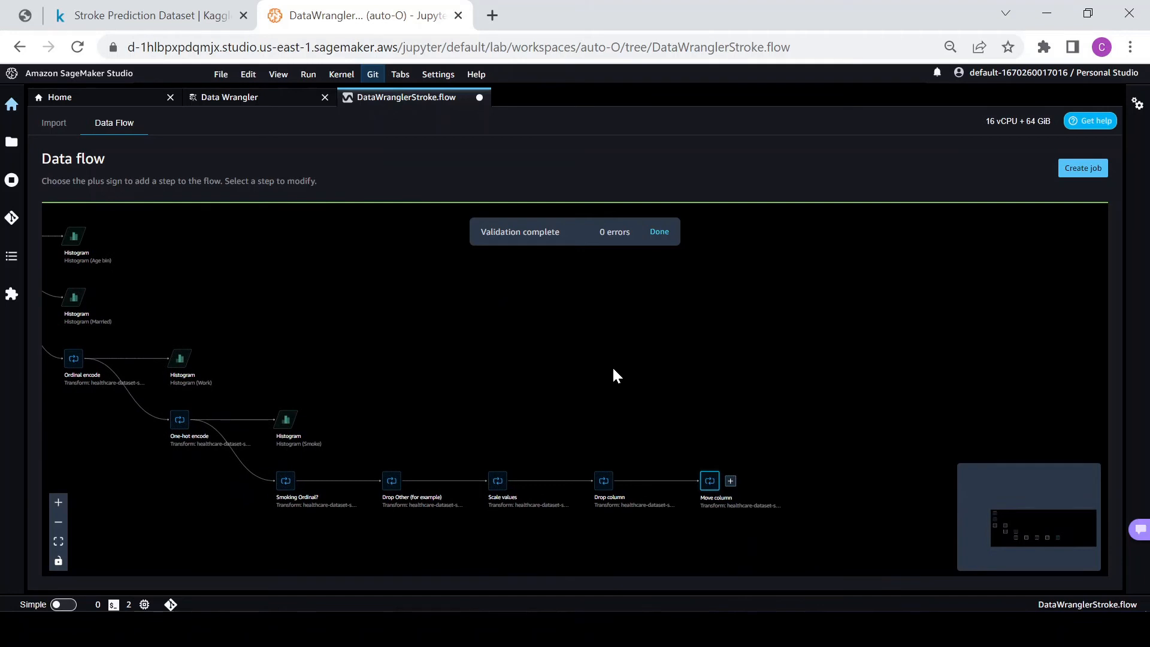
left_click(731, 486)
left_click(771, 254)
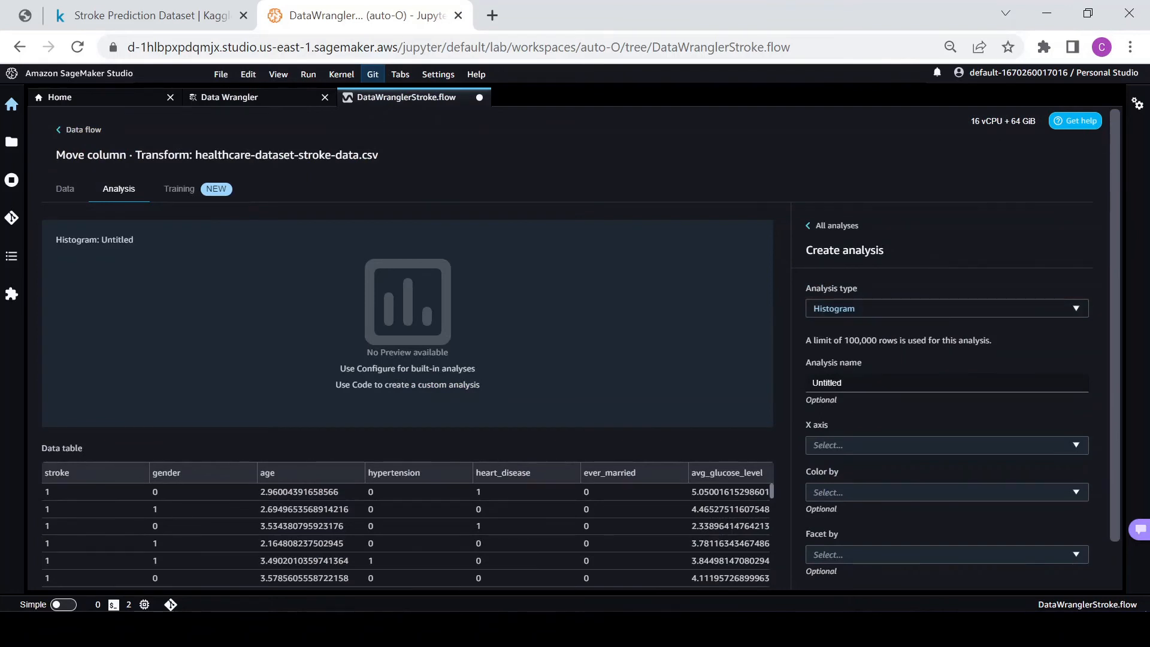
Create a Data Quality And Insights Report with stroke as the target column and Classification as the problem type.
left_click(929, 307)
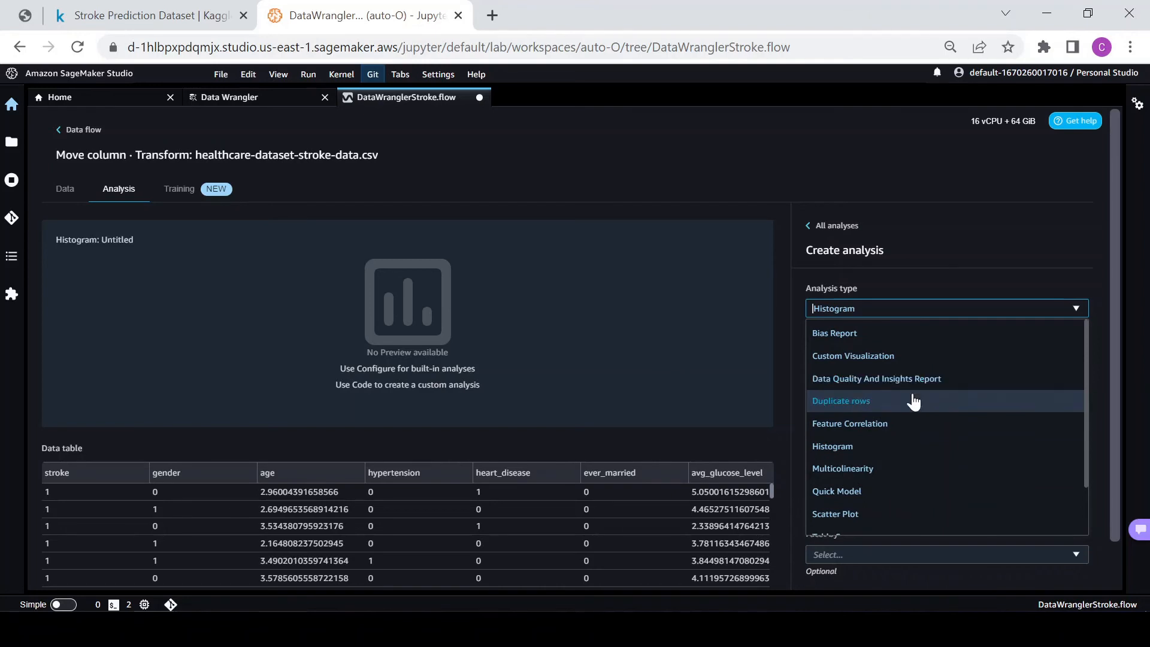
scroll(904, 479, "down", 1)
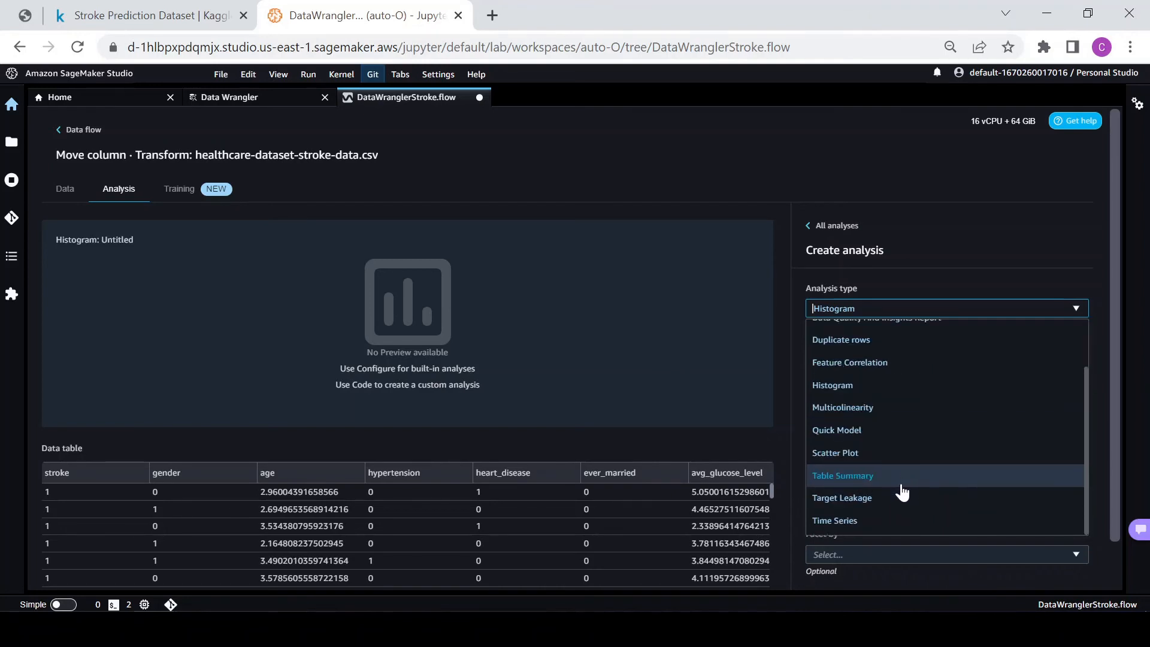
scroll(871, 454, "up", 1)
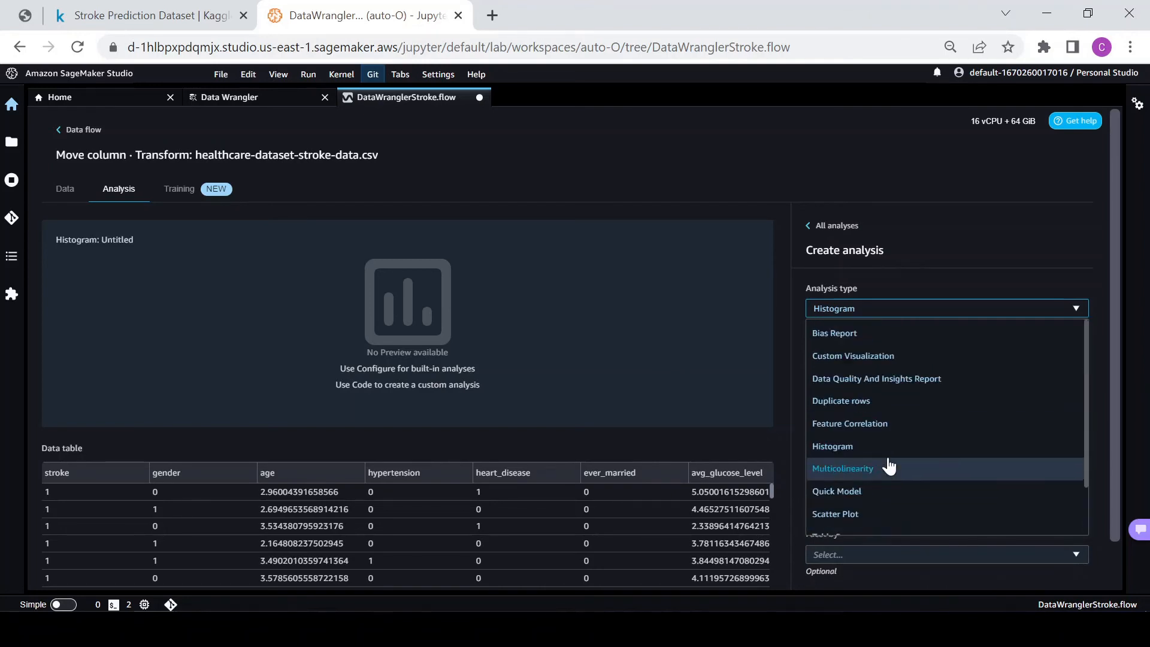
left_click(875, 378)
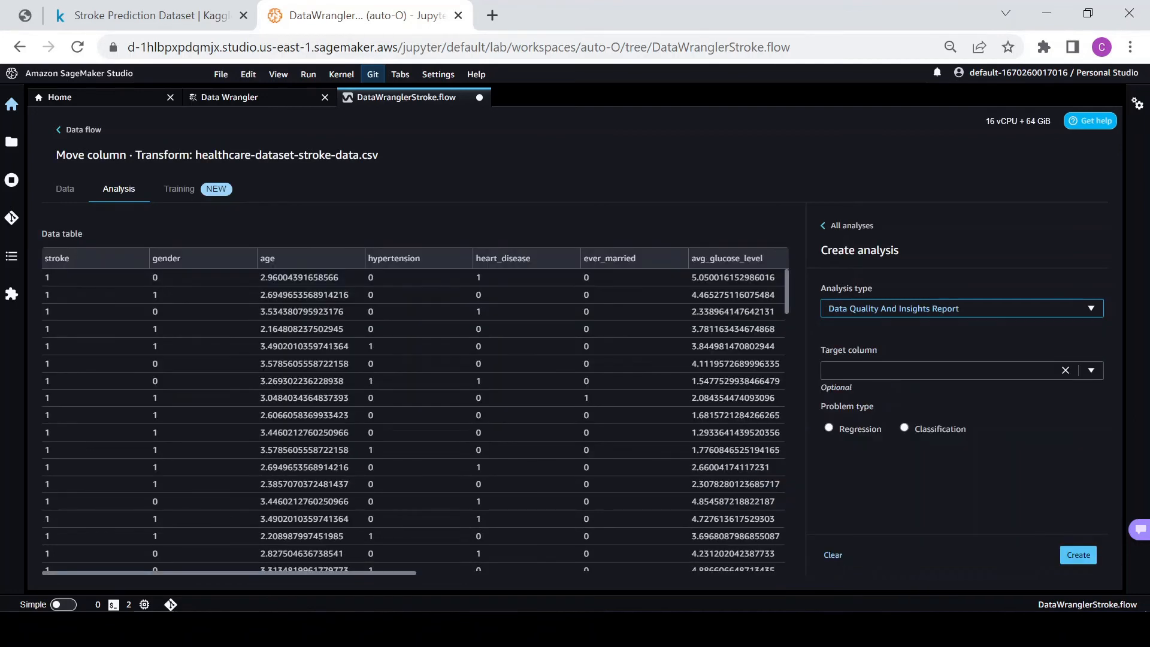
left_click(878, 373)
left_click(866, 400)
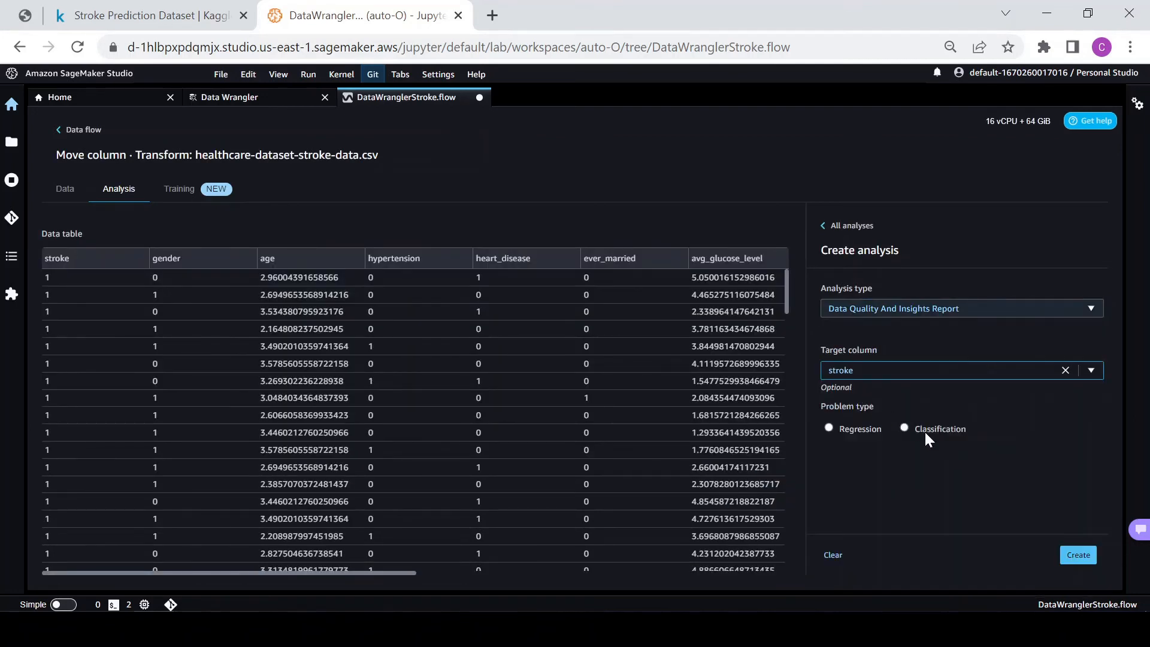
left_click(903, 427)
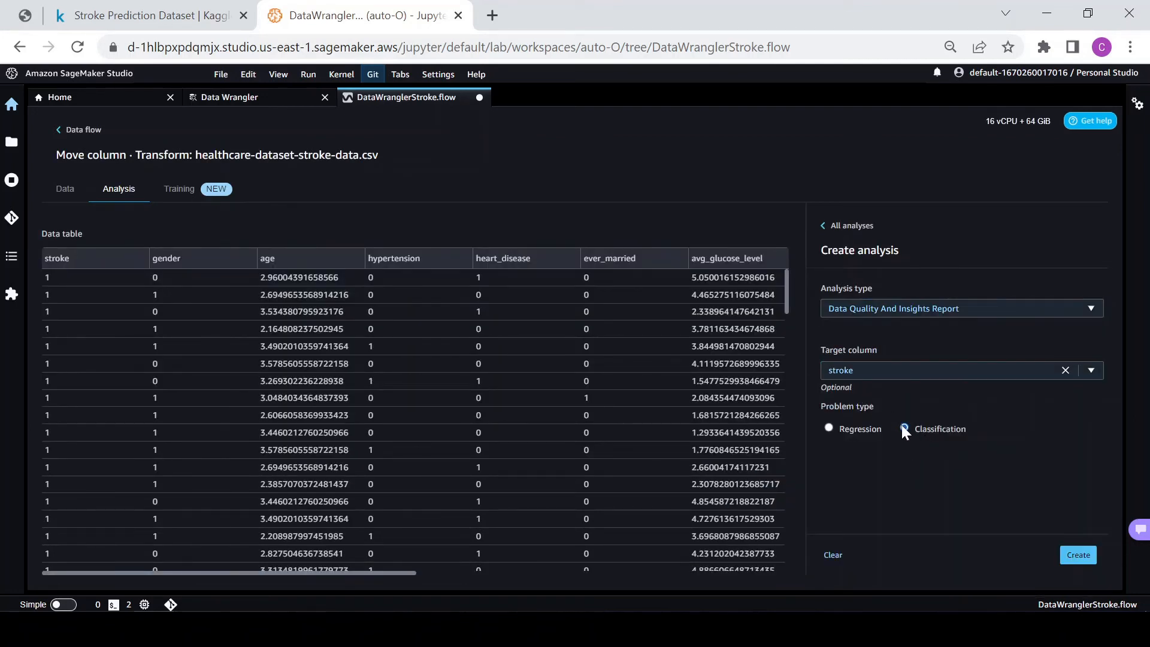
left_click(1072, 558)
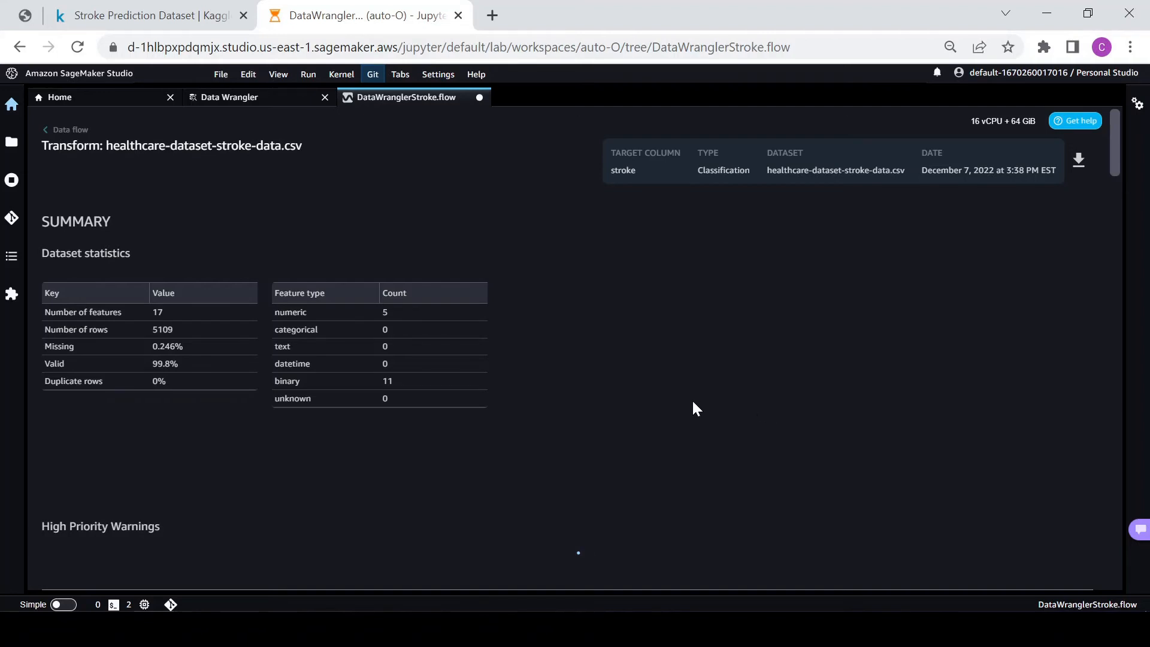
Review the report's dataset statistics, warnings, duplicate rows and all columns of the anomalous samples table.
scroll(693, 401, "down", 3)
scroll(694, 404, "up", 2)
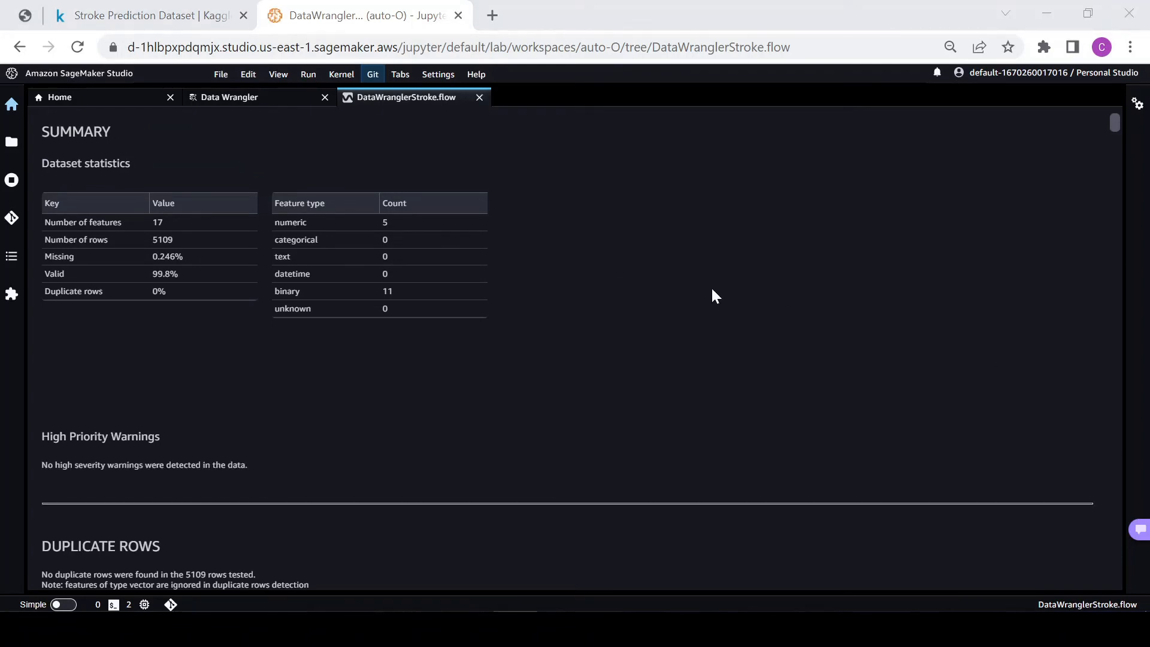
scroll(368, 384, "down", 1)
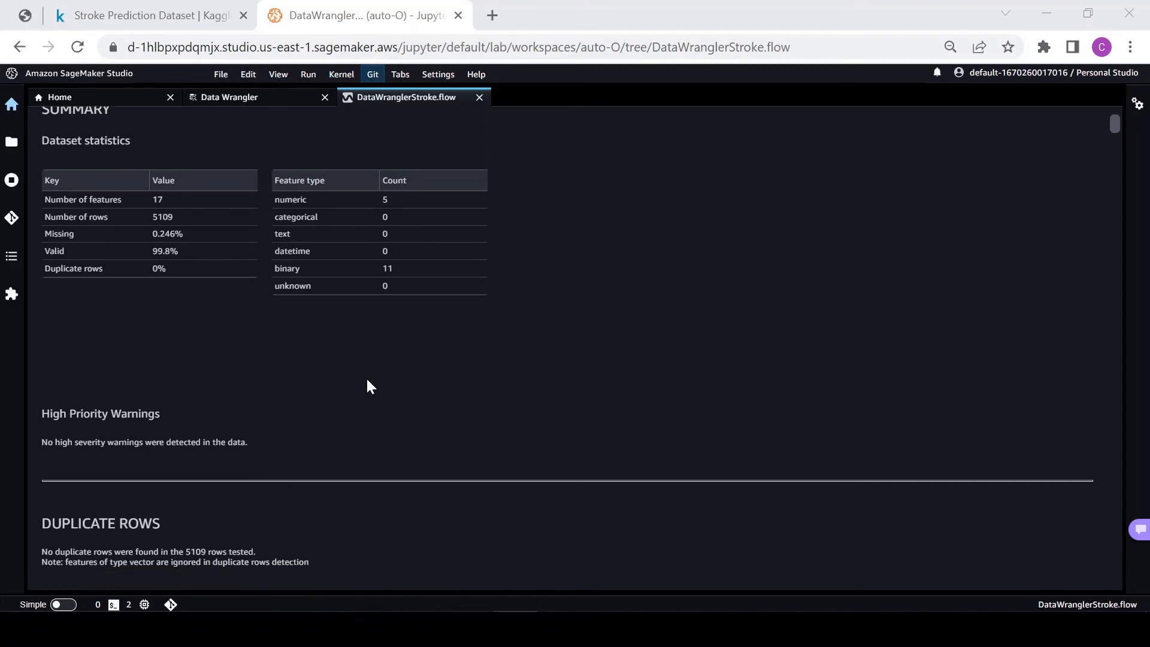
scroll(367, 384, "down", 3)
scroll(377, 258, "down", 3)
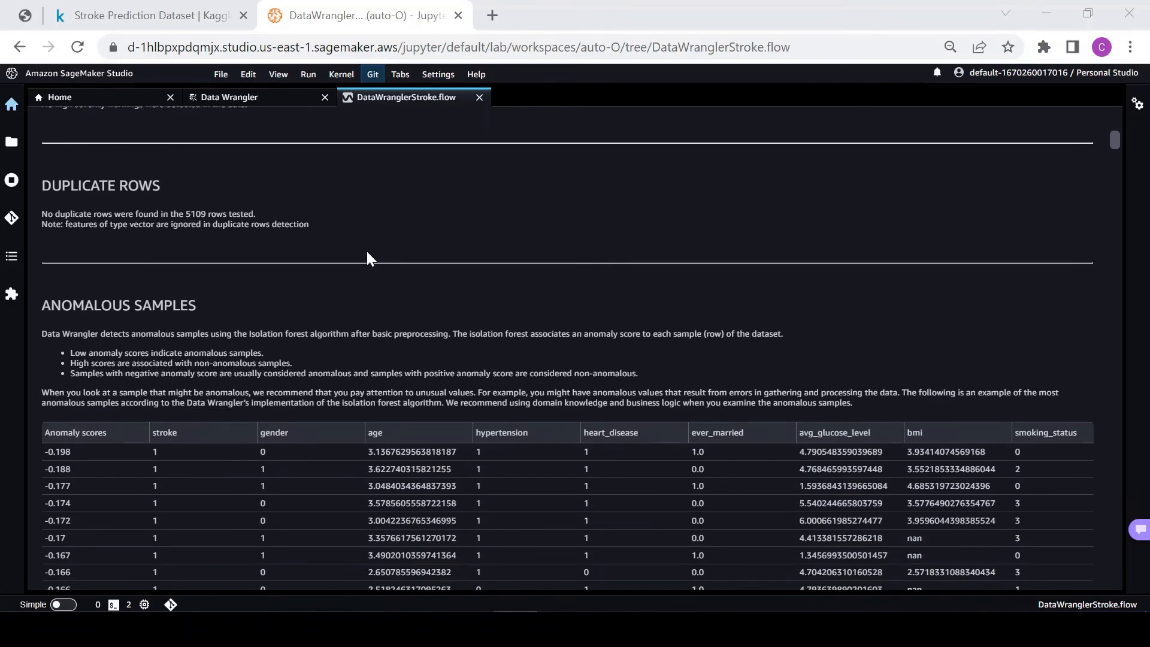
scroll(367, 251, "down", 2)
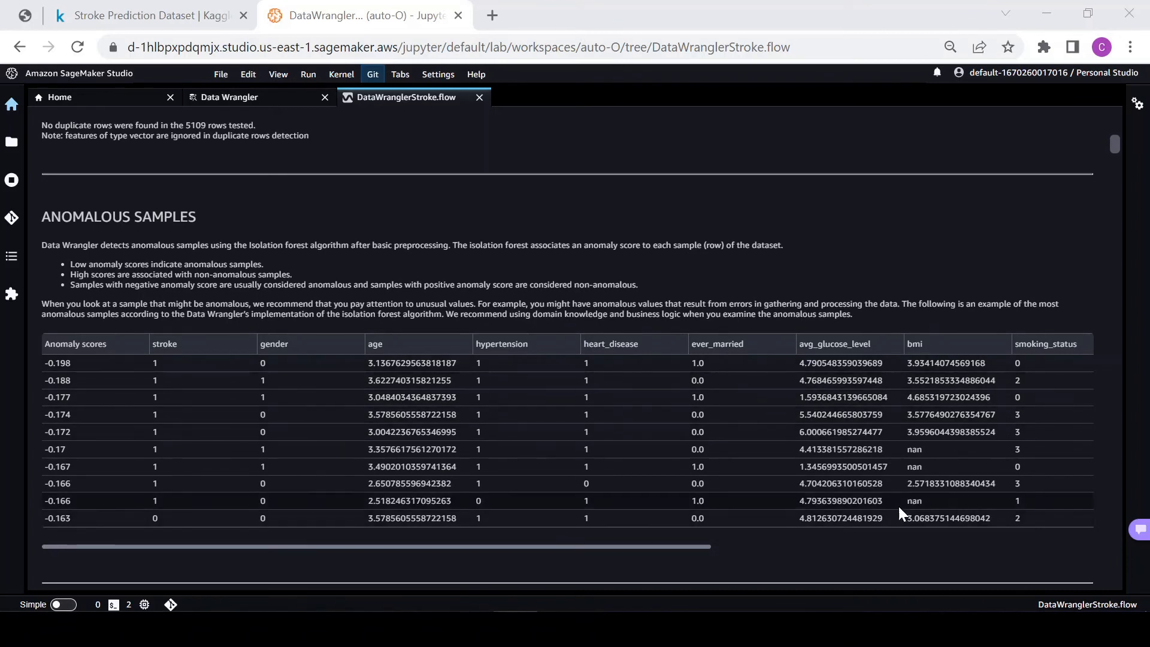
left_click_drag(670, 546, 1036, 564)
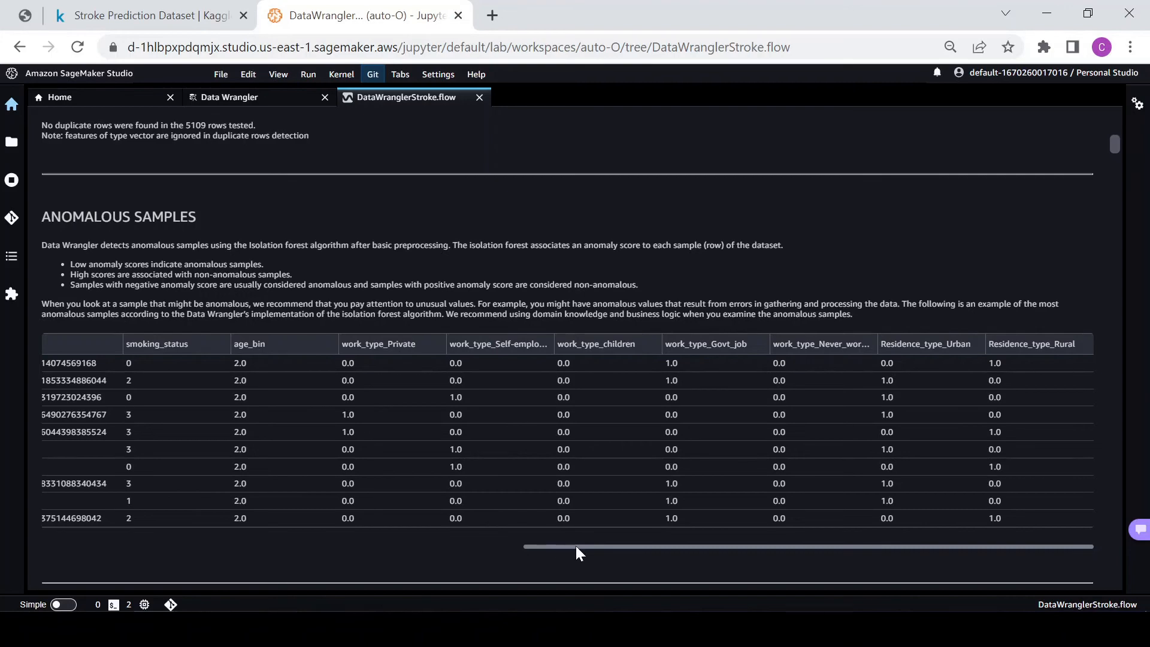
left_click_drag(576, 547, 58, 534)
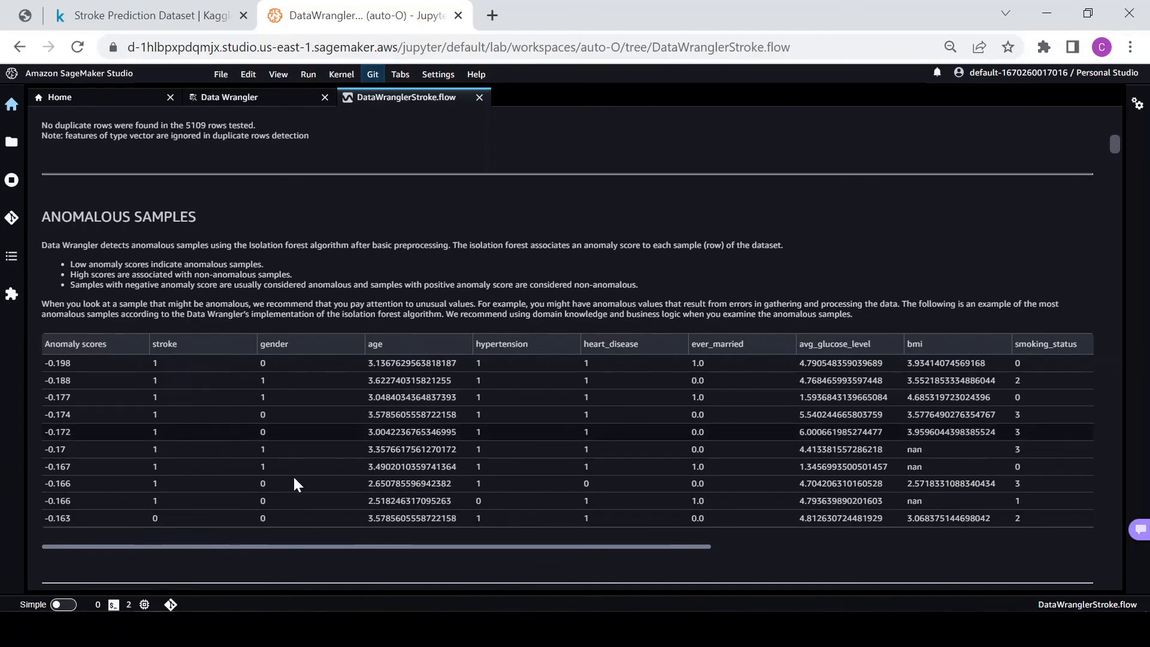
Examine the report's target column histogram and quick model scores, then go back to the report summary.
scroll(606, 437, "down", 3)
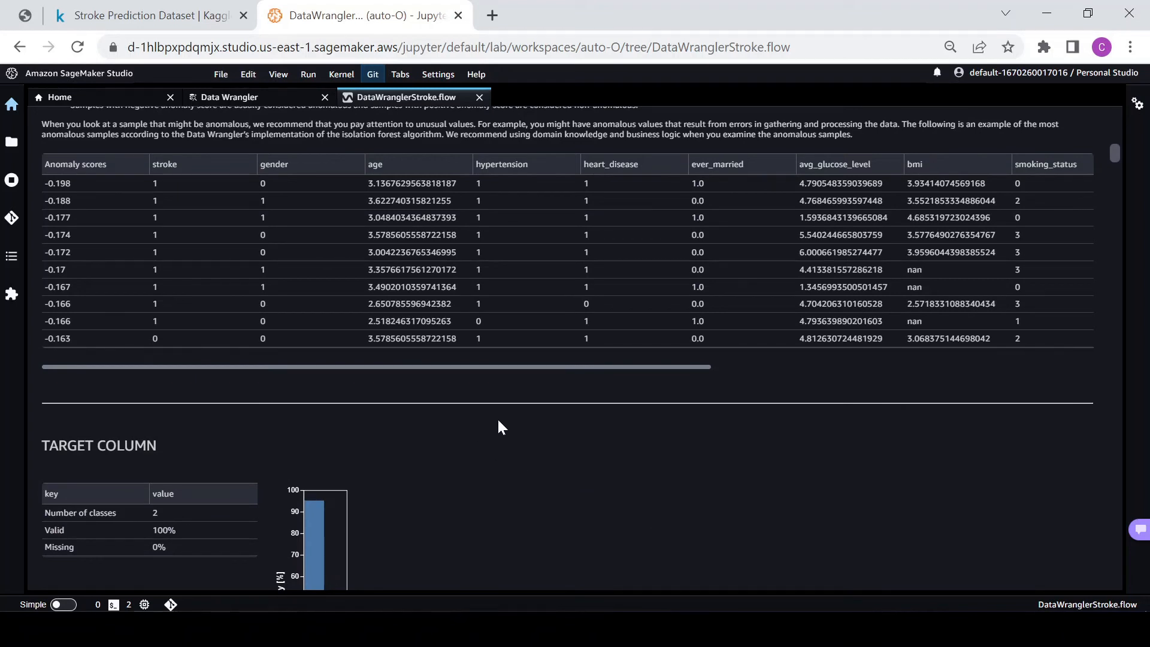
scroll(548, 444, "down", 4)
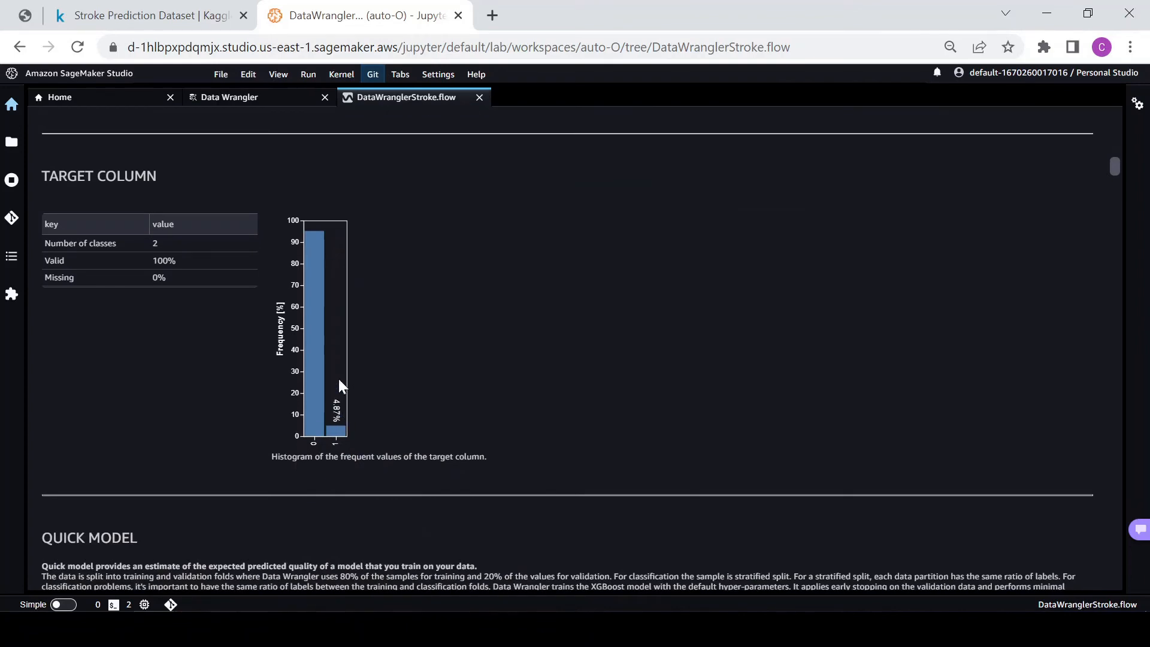
scroll(513, 333, "down", 7)
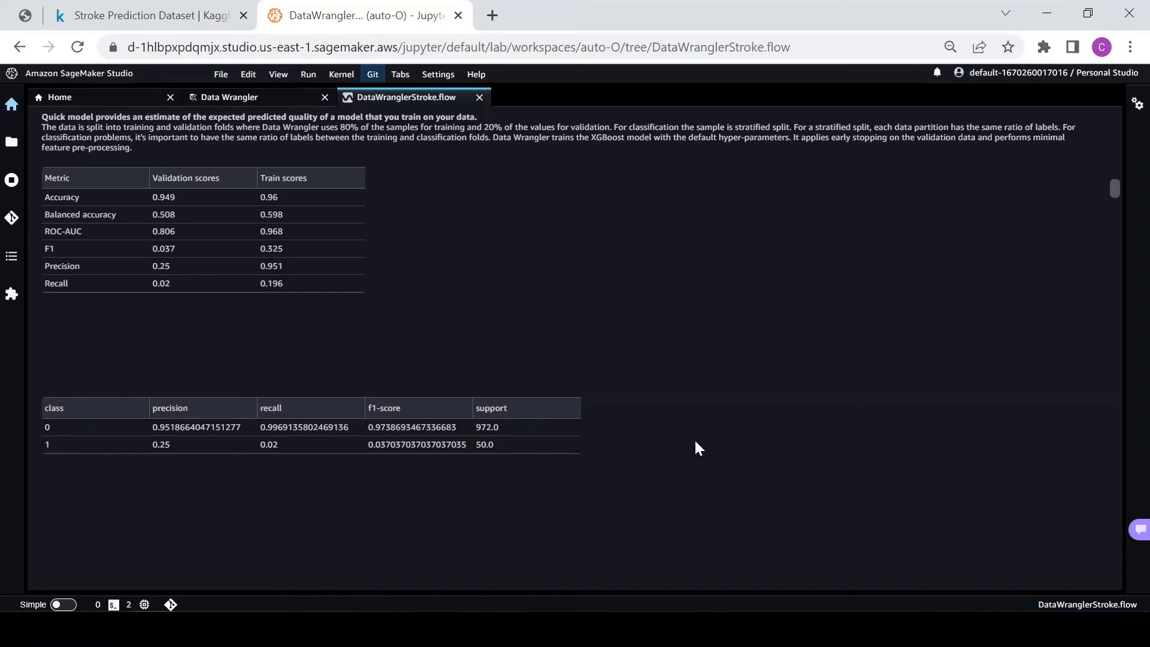
scroll(331, 254, "up", 20)
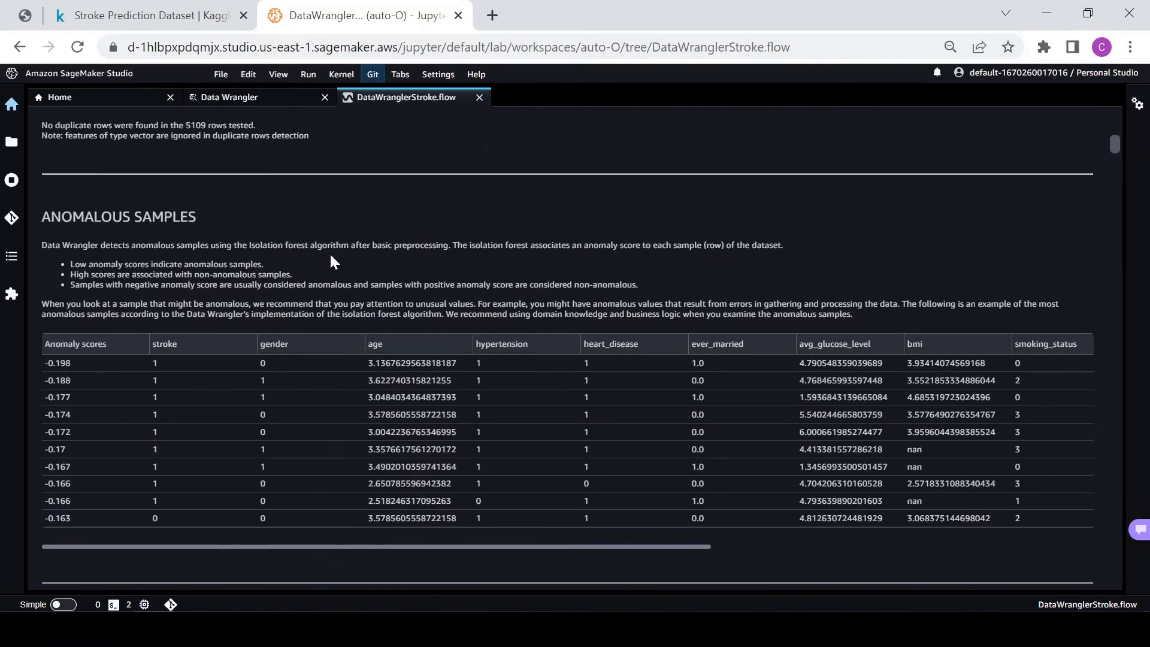
scroll(225, 227, "up", 2)
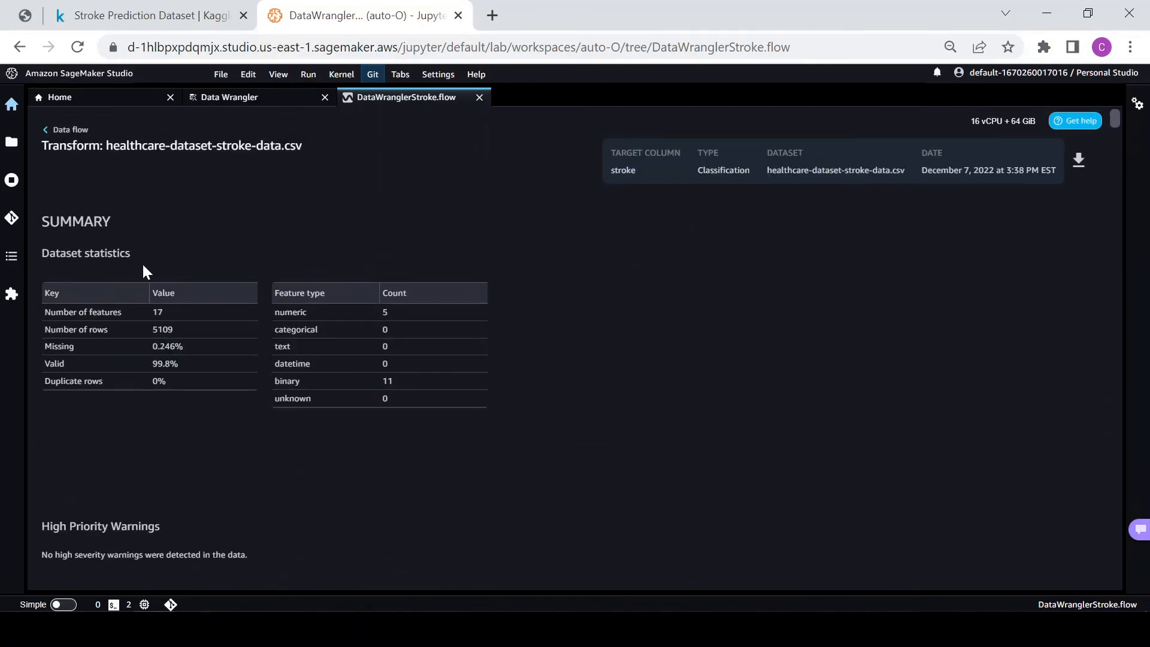
Return to the data flow and start adding a new transform step after the Move column node.
left_click(70, 129)
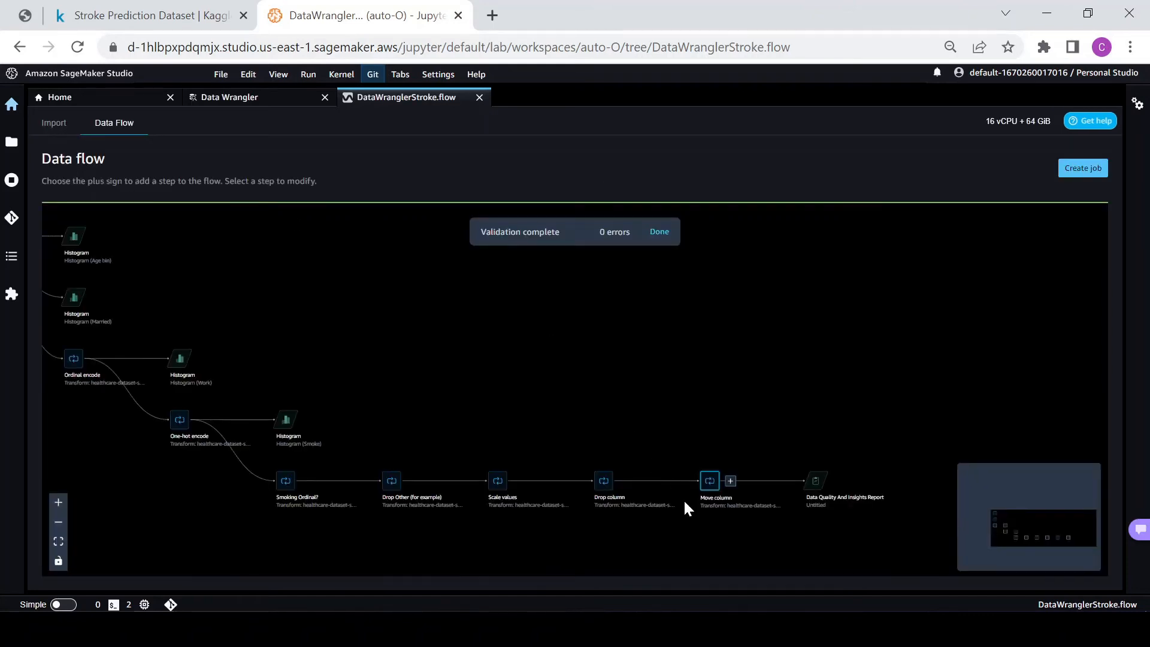
scroll(763, 491, "up", 5)
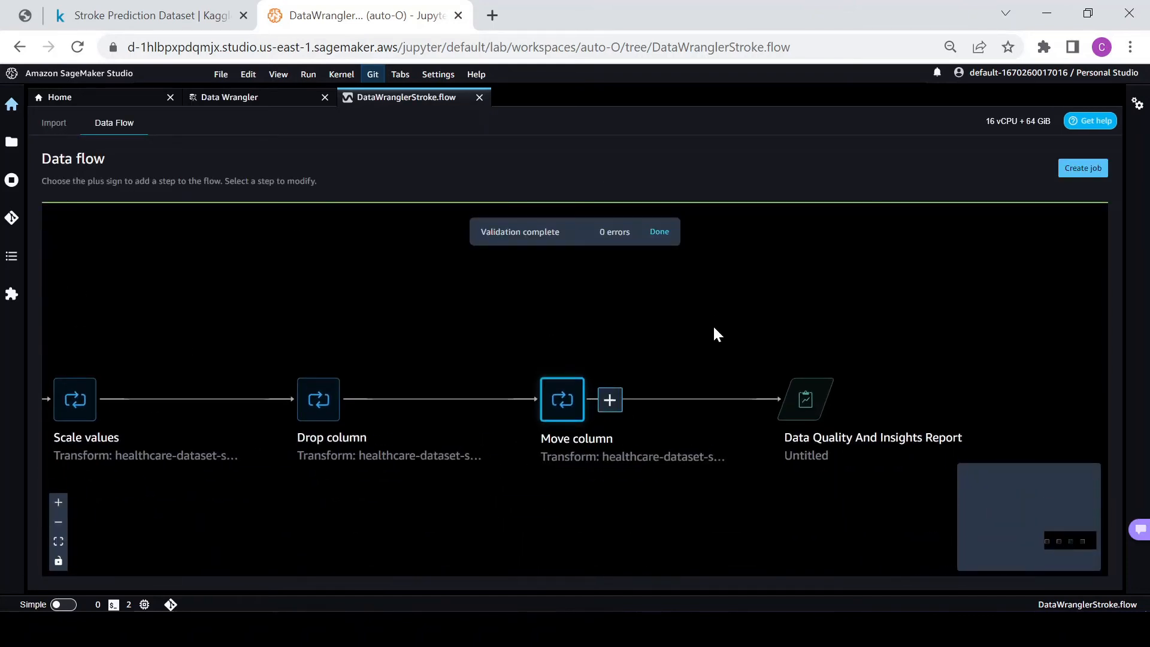
left_click_drag(731, 541, 758, 521)
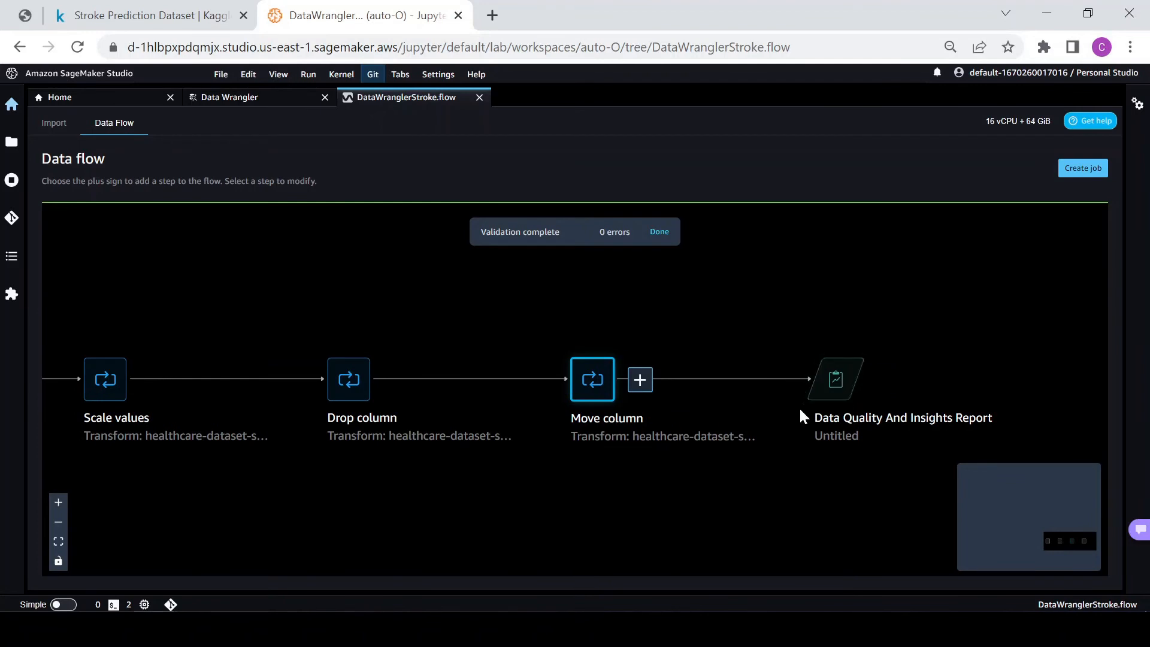
left_click(640, 380)
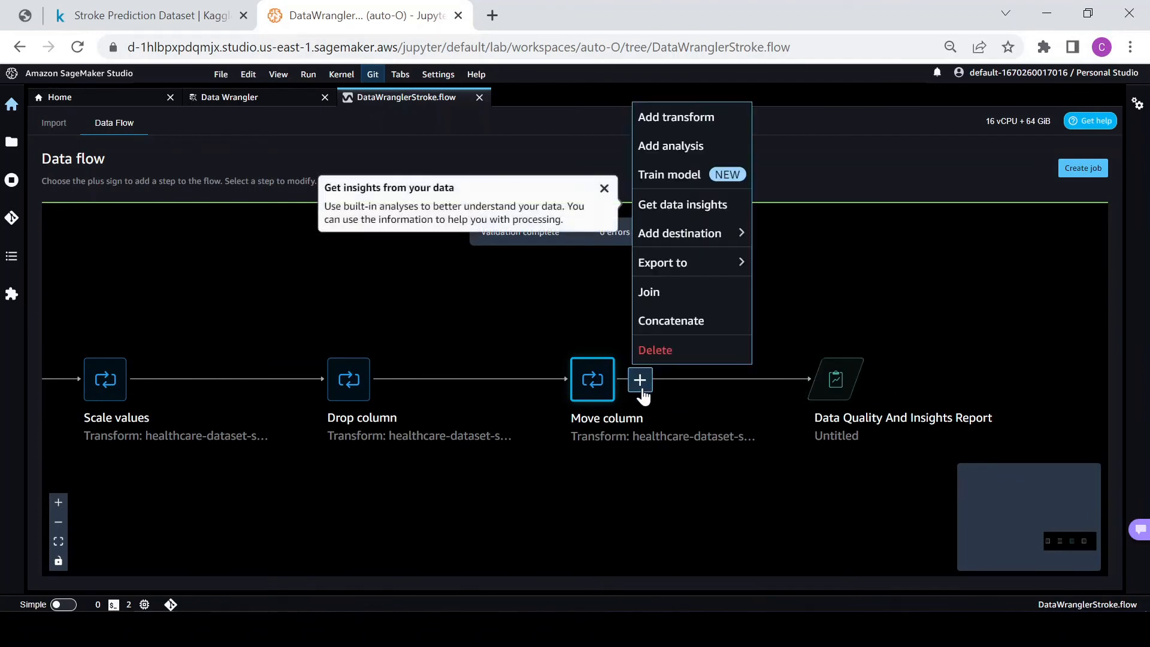
left_click(671, 117)
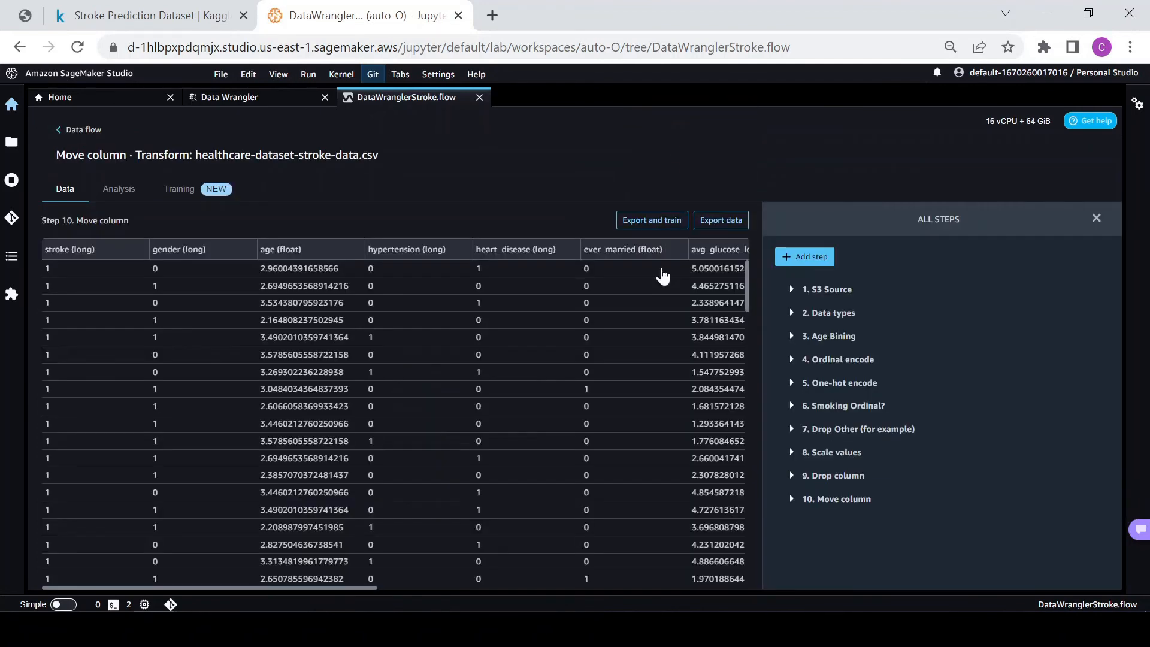
left_click(803, 257)
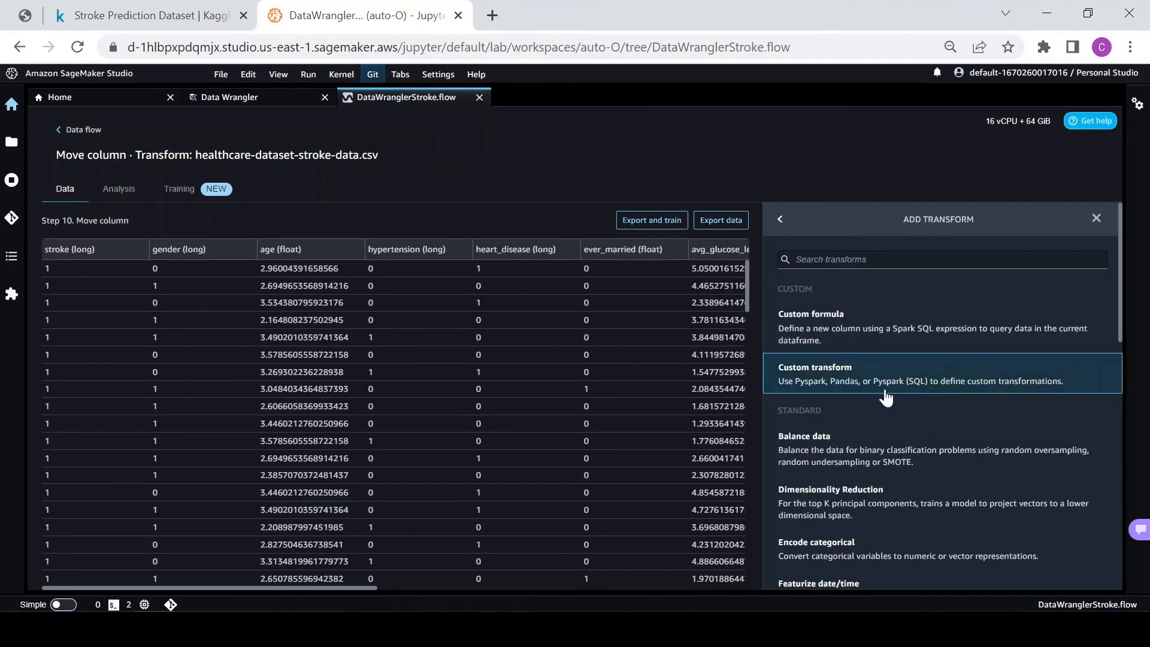
Try to balance the data on the stroke target column with the default SMOTE settings by previewing the transform, then leave it.
scroll(911, 414, "down", 3)
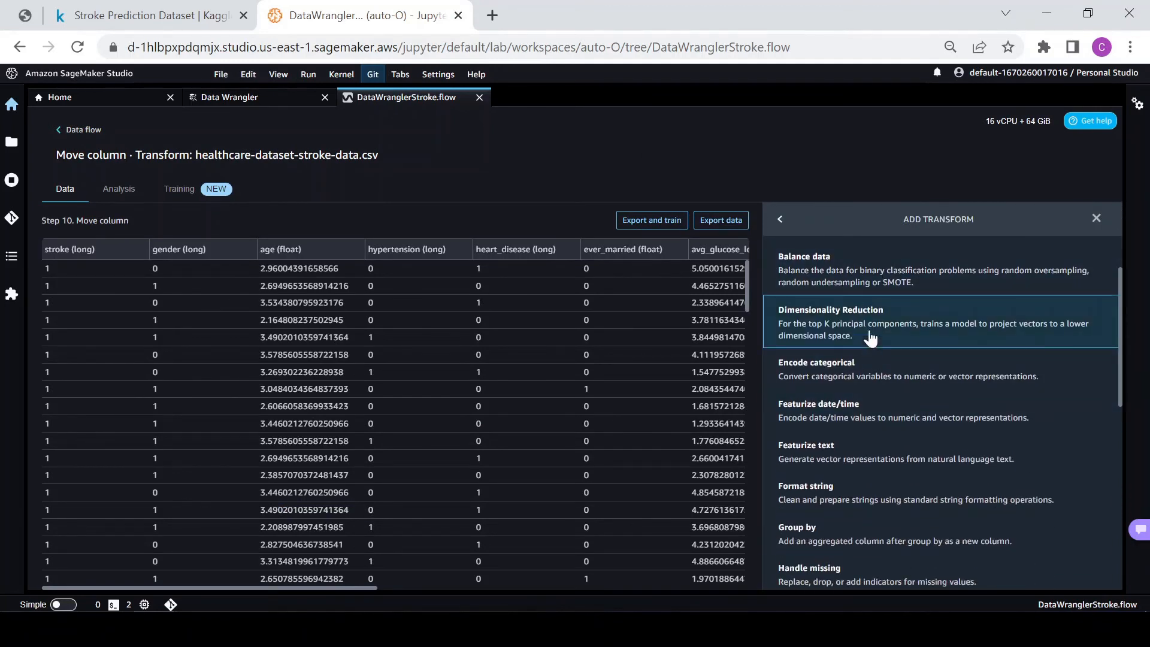
left_click(850, 272)
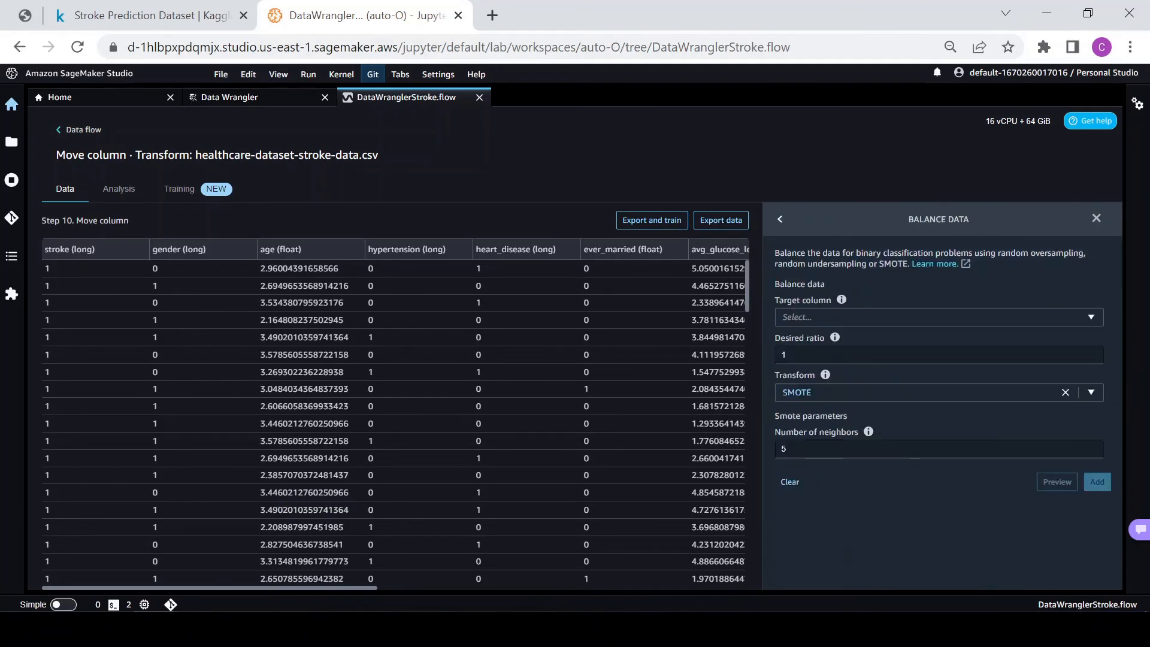
left_click(932, 317)
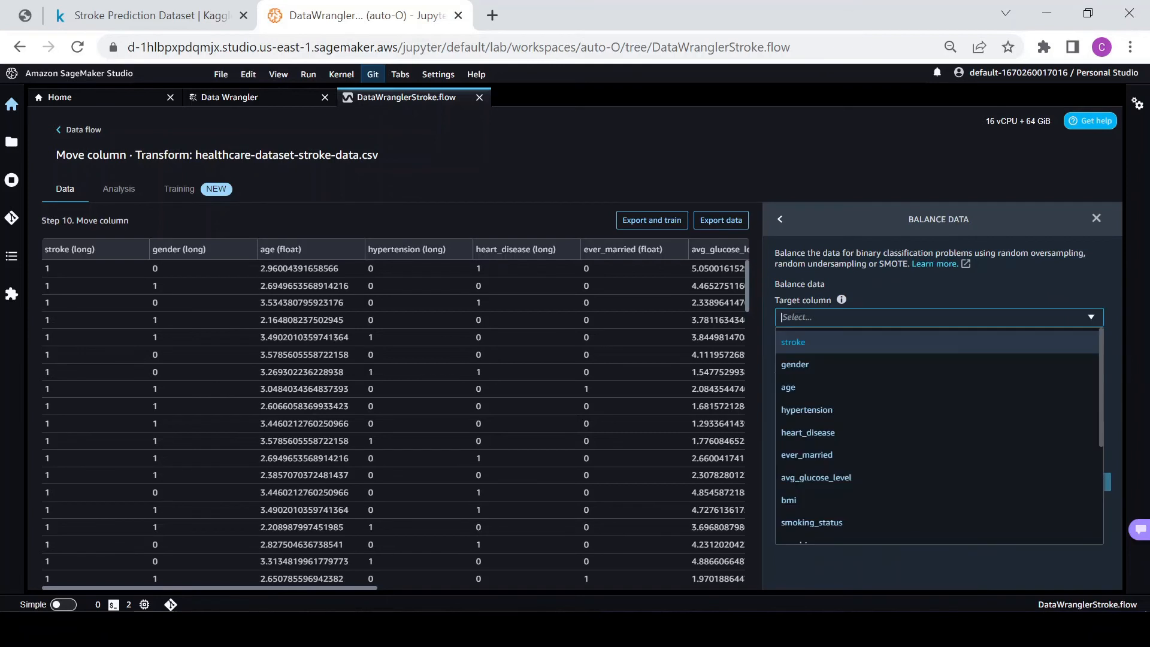
left_click(799, 341)
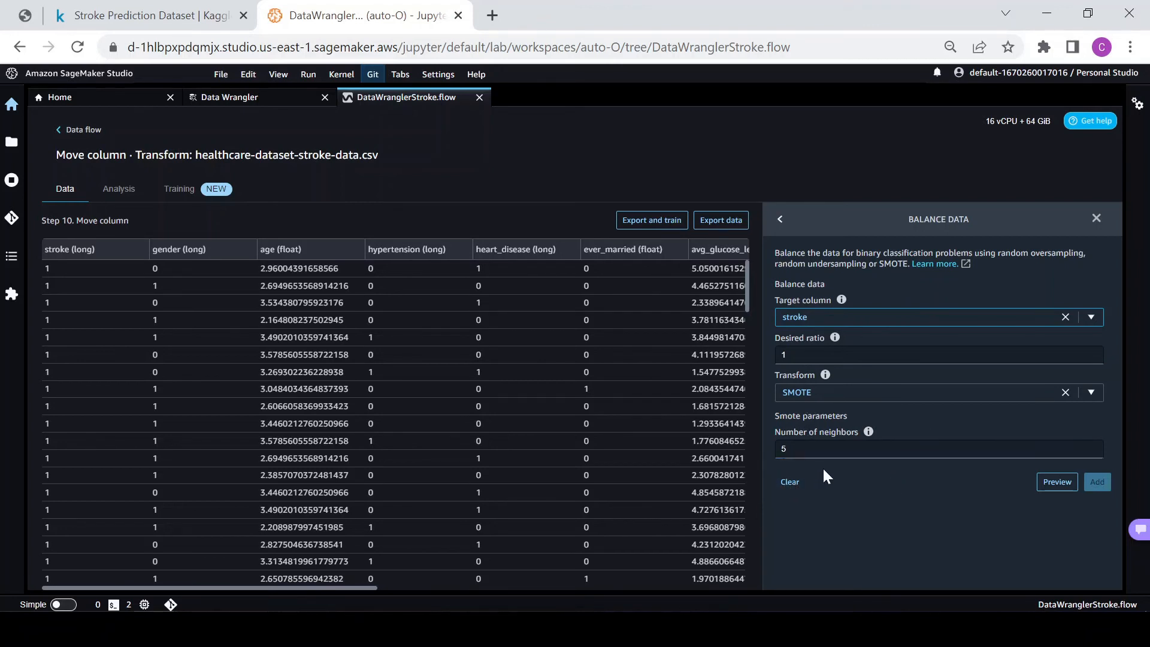
left_click(1059, 483)
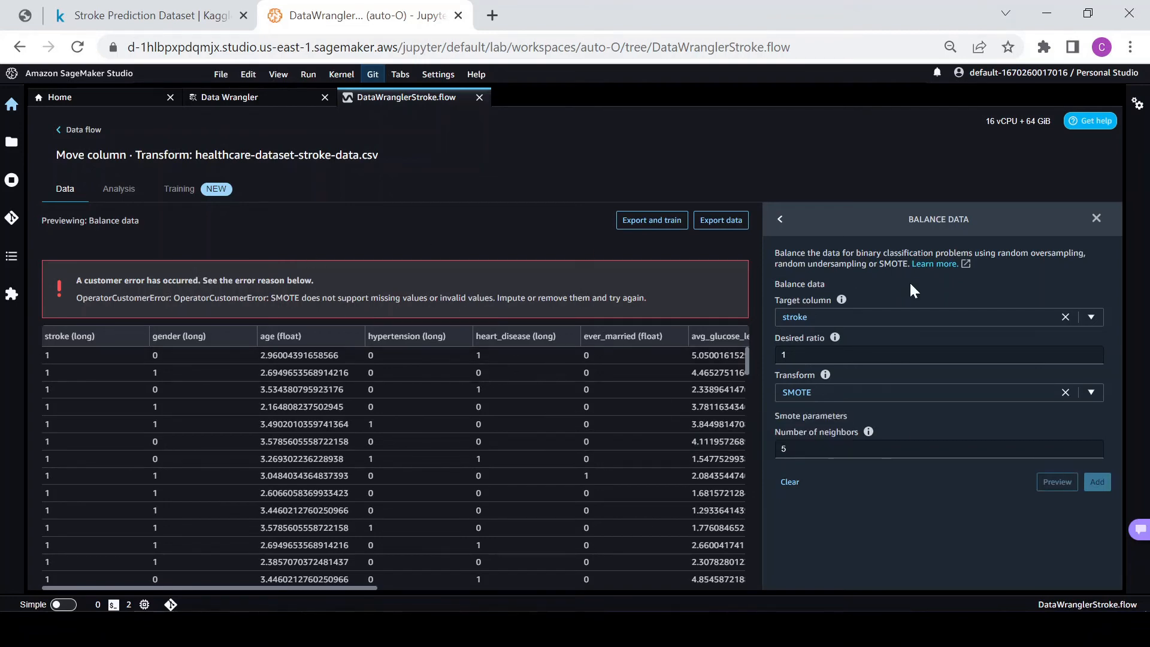
left_click(781, 219)
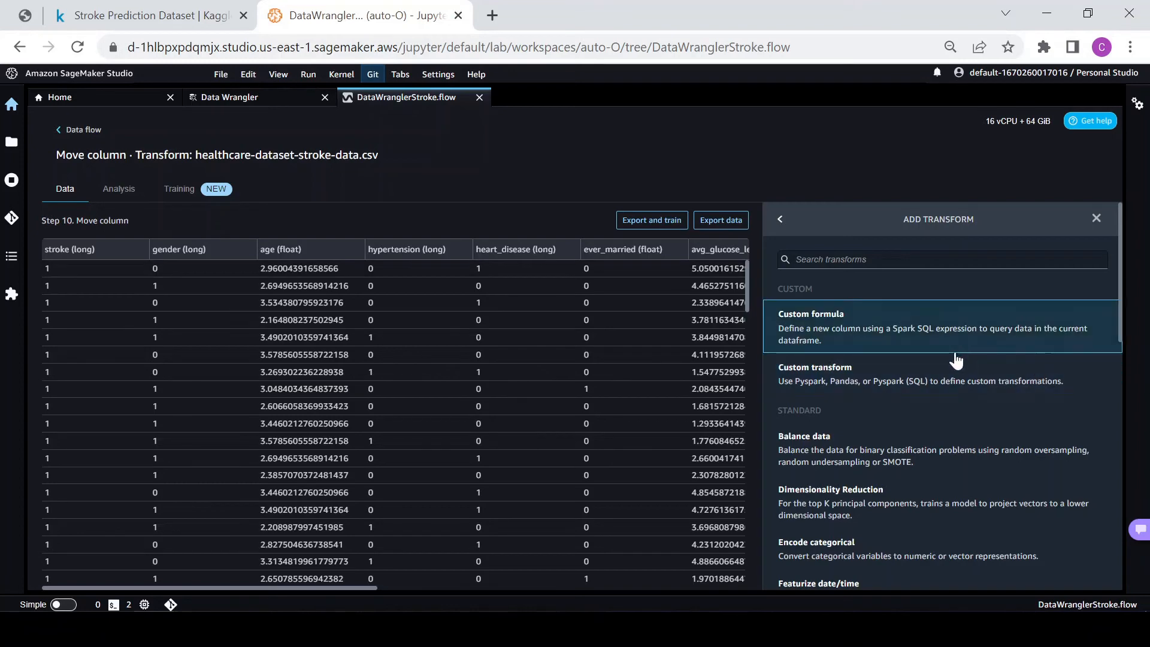
Start a Handle missing transform and keep Impute as its method after checking the available options.
scroll(946, 418, "down", 1)
scroll(946, 418, "down", 3)
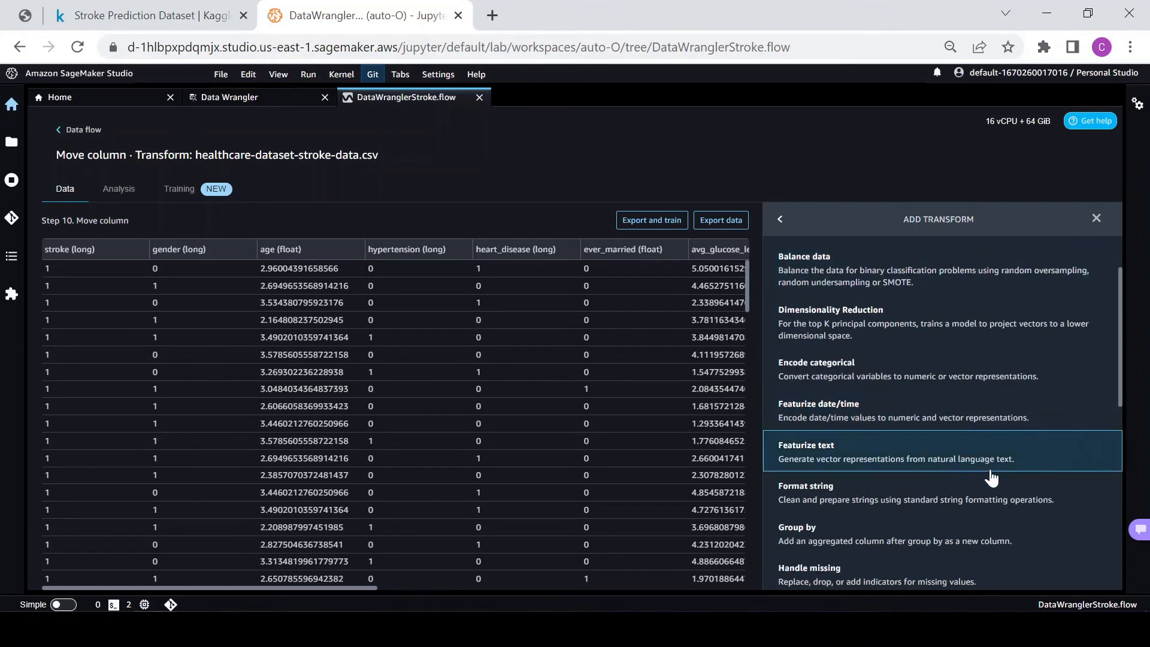
scroll(1019, 446, "down", 6)
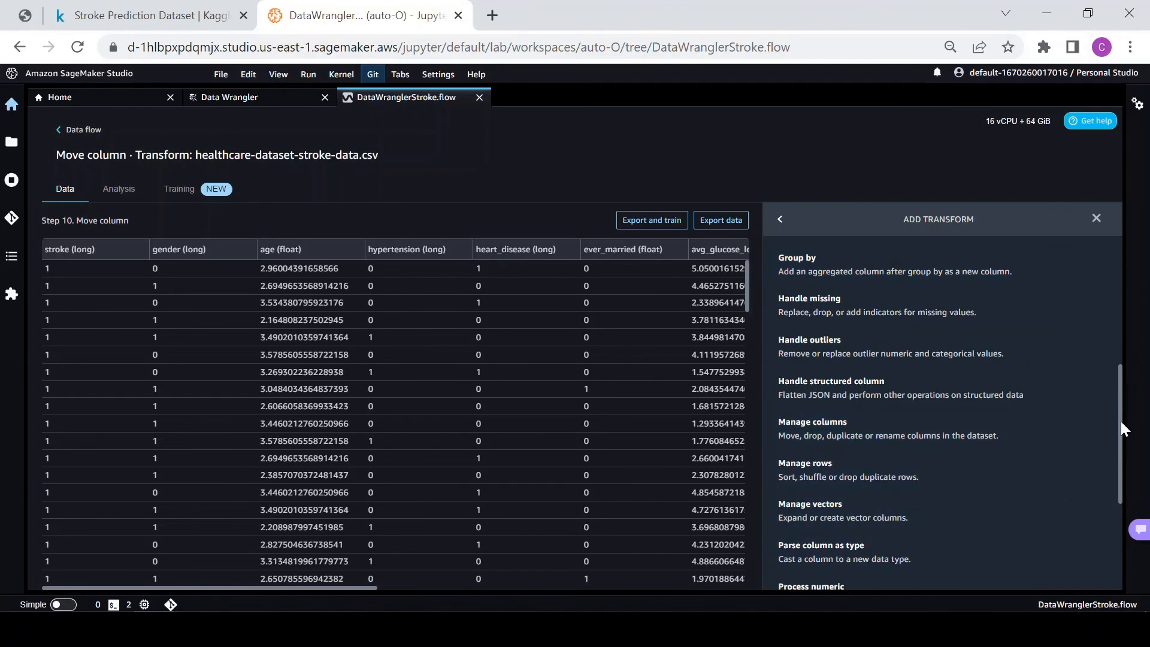
left_click_drag(1119, 424, 1109, 509)
scroll(1106, 497, "up", 2)
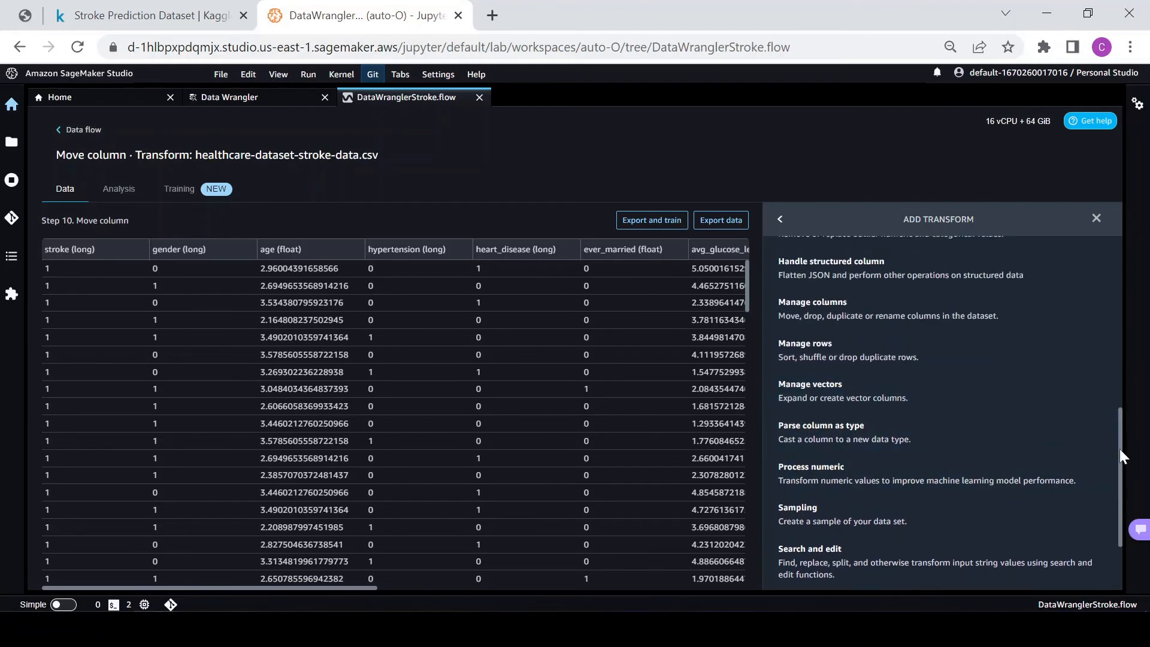
left_click_drag(1119, 448, 1120, 423)
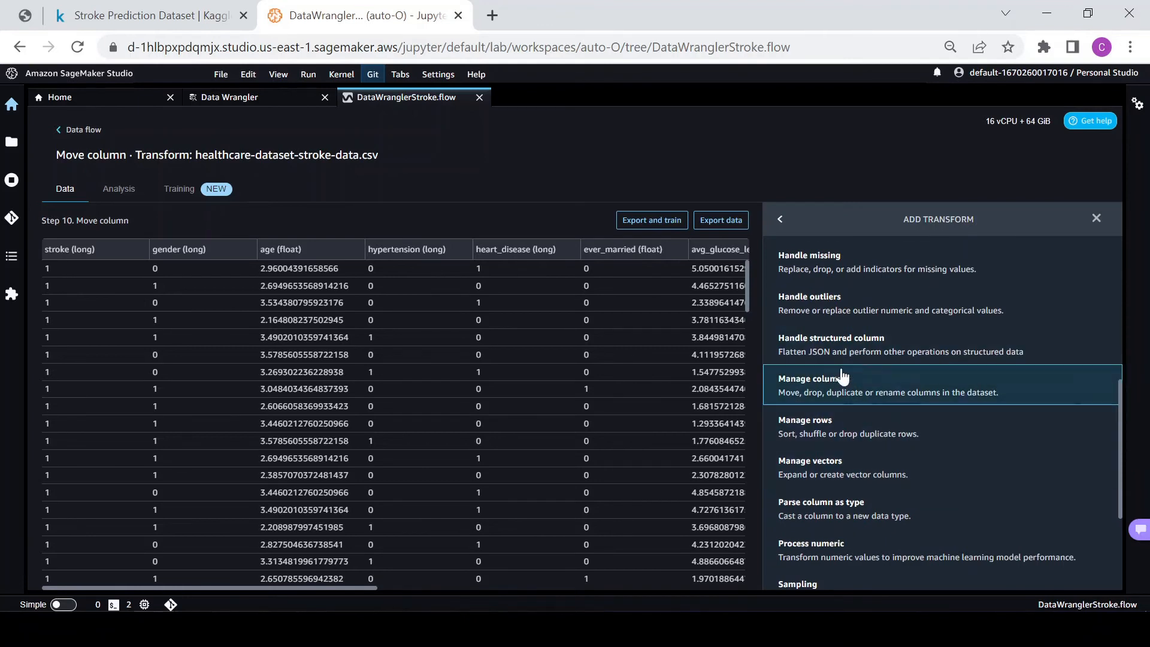
left_click(863, 273)
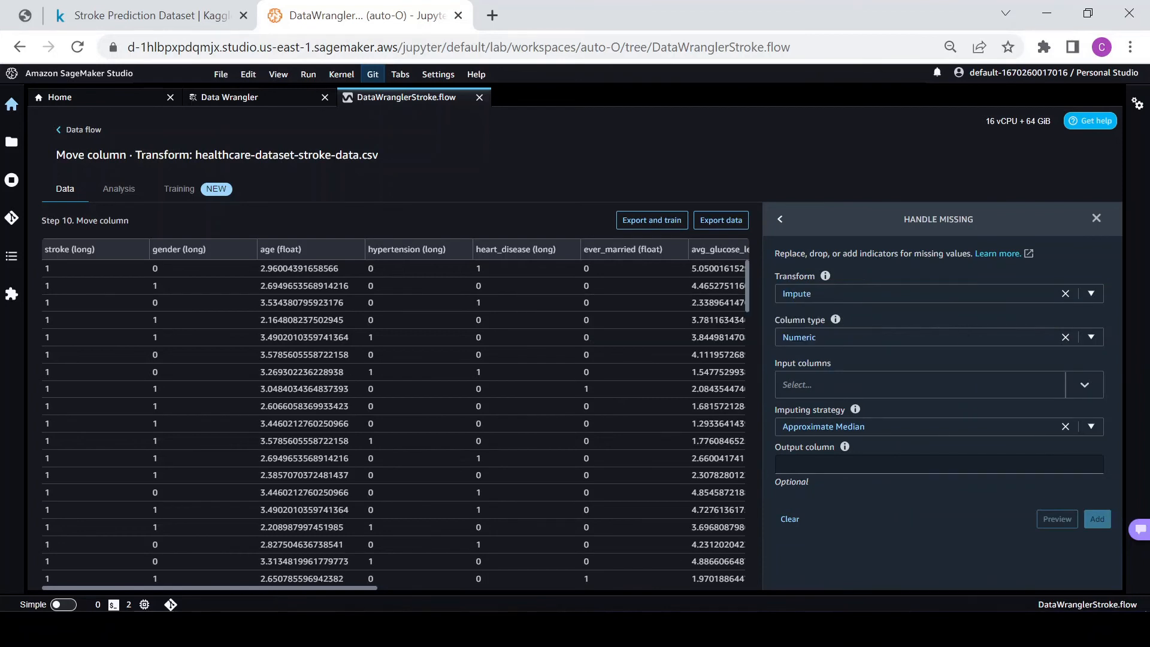
left_click(934, 293)
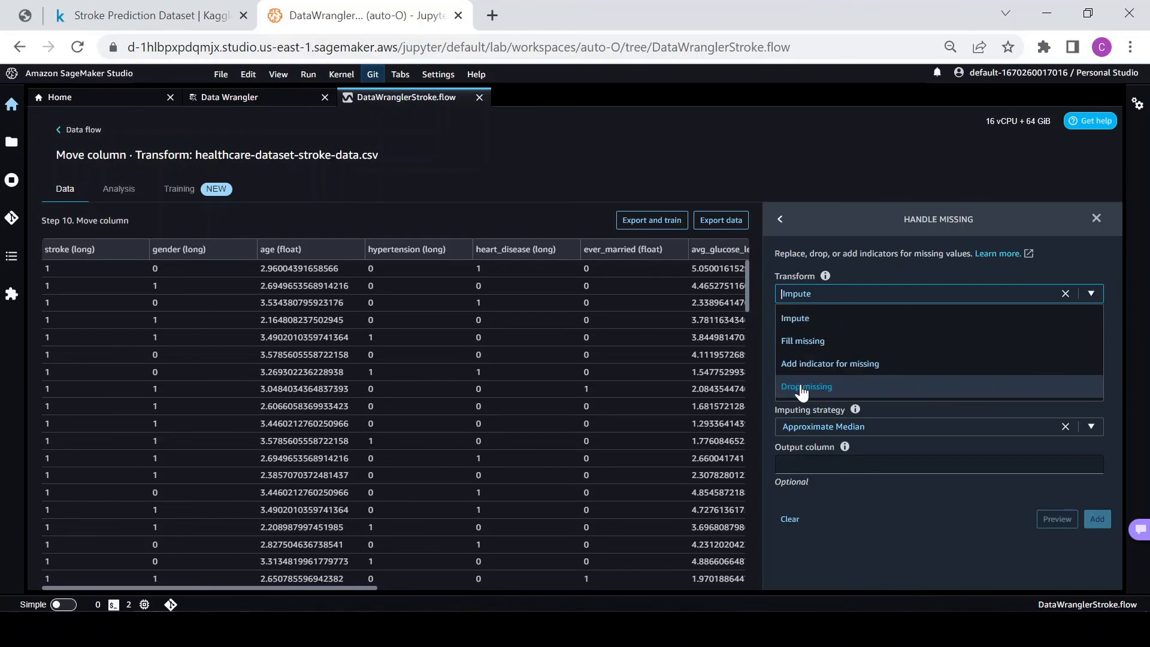
left_click(878, 292)
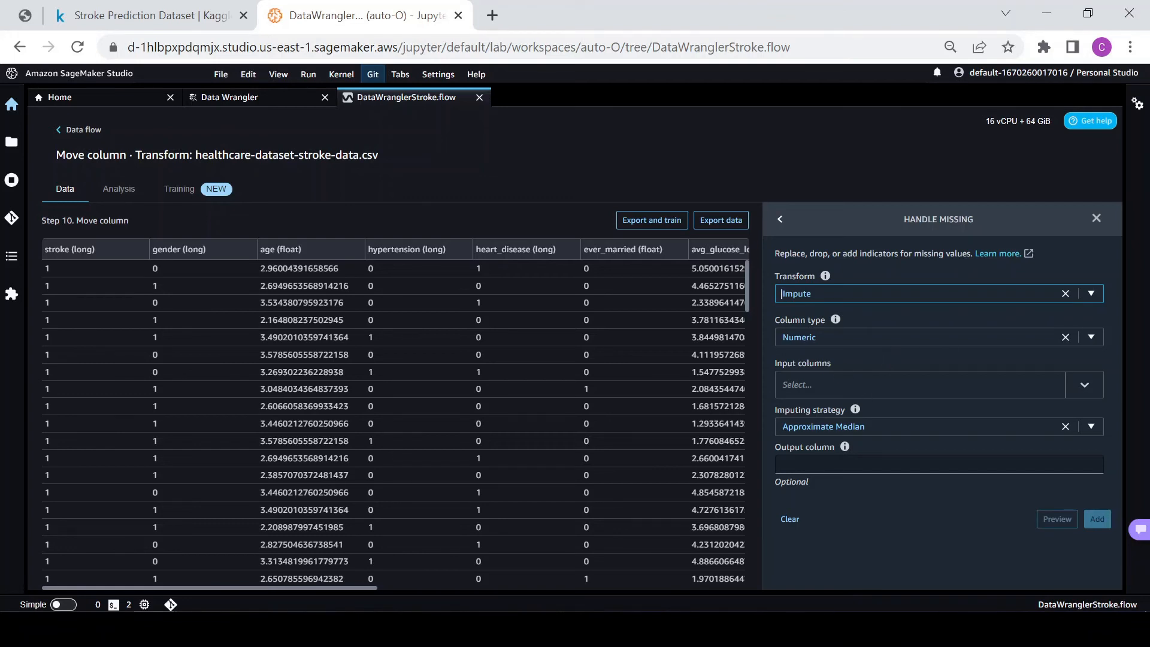
Select bmi as the column to impute, with Approximate Median as the imputing strategy.
left_click(855, 383)
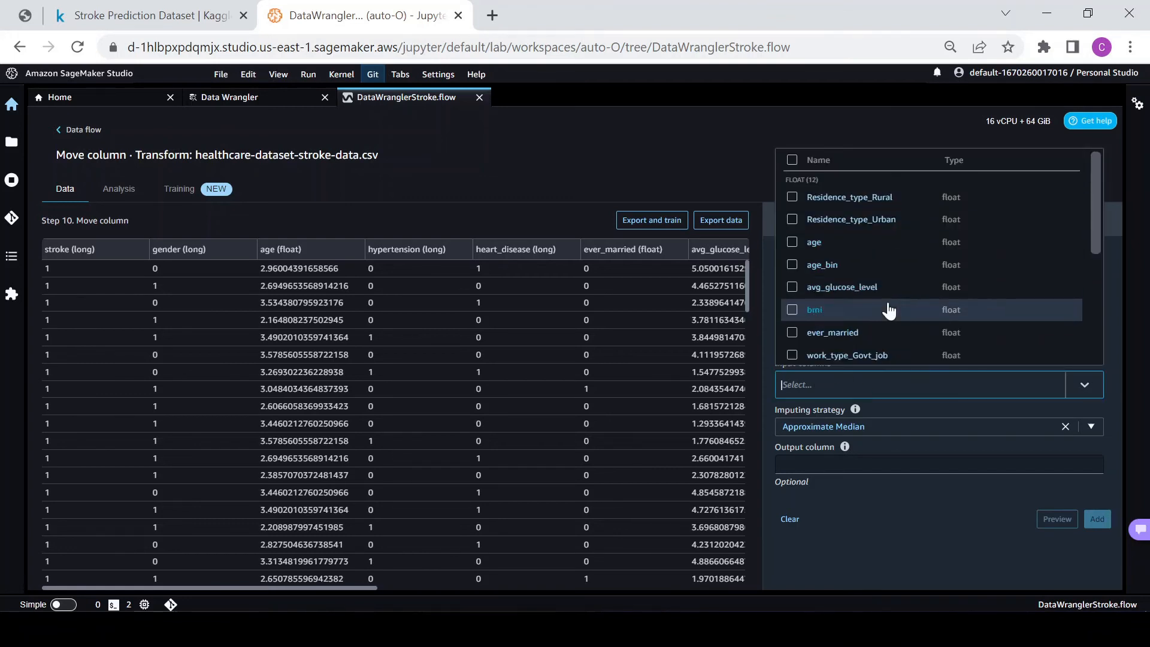
left_click(792, 311)
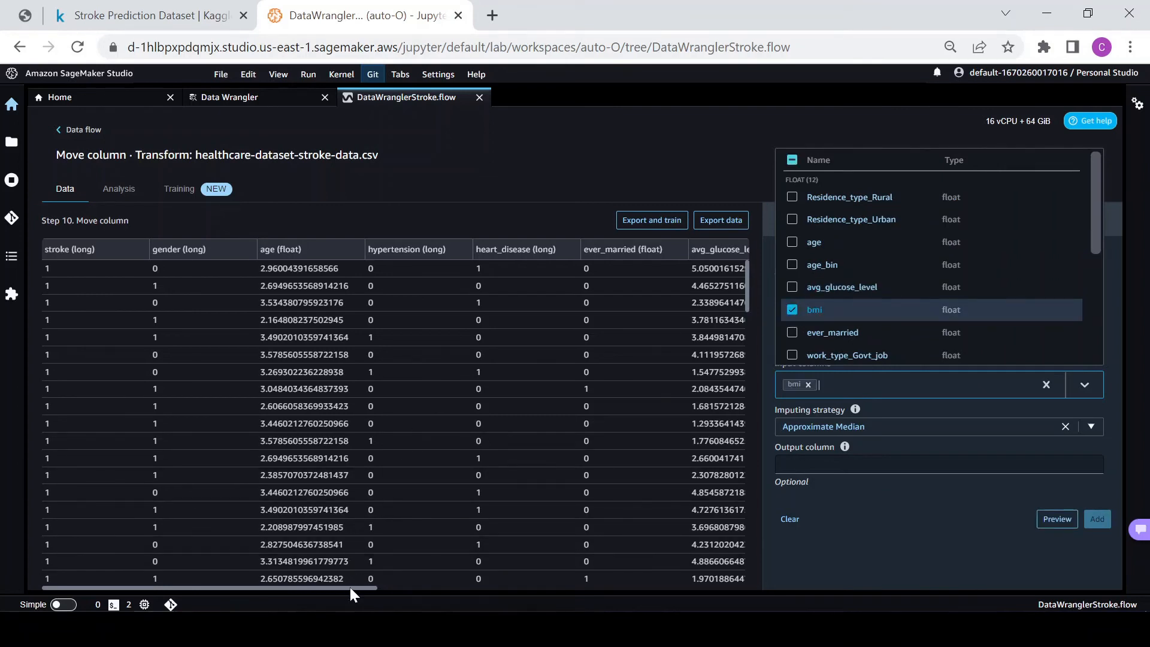
left_click_drag(349, 584, 555, 602)
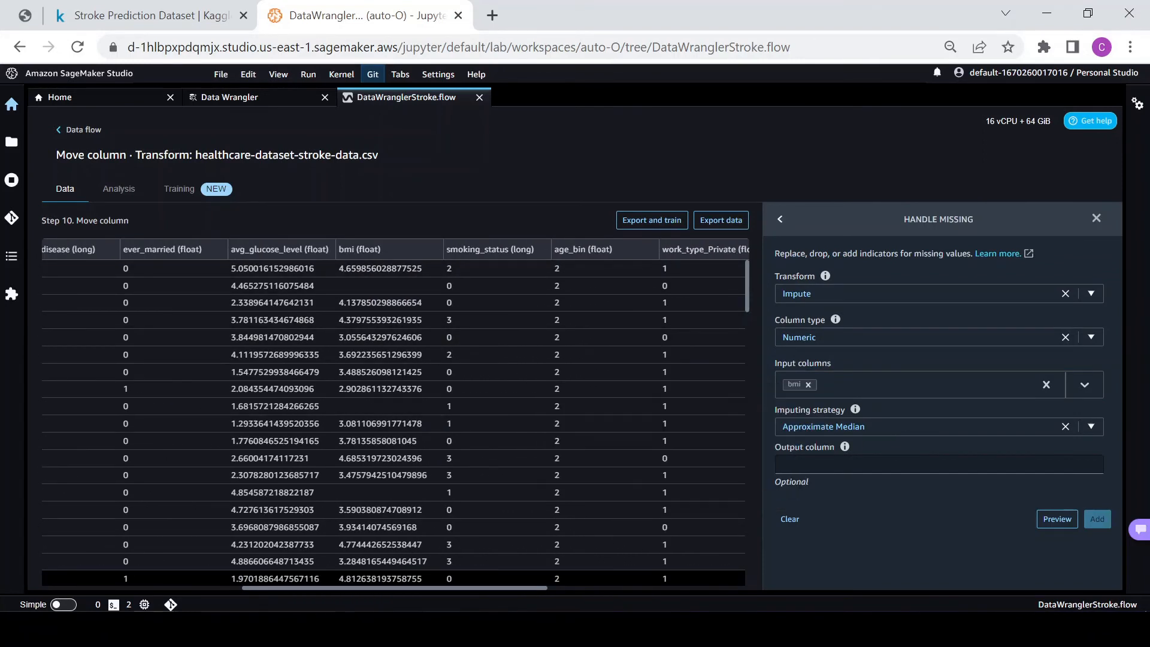
left_click(877, 426)
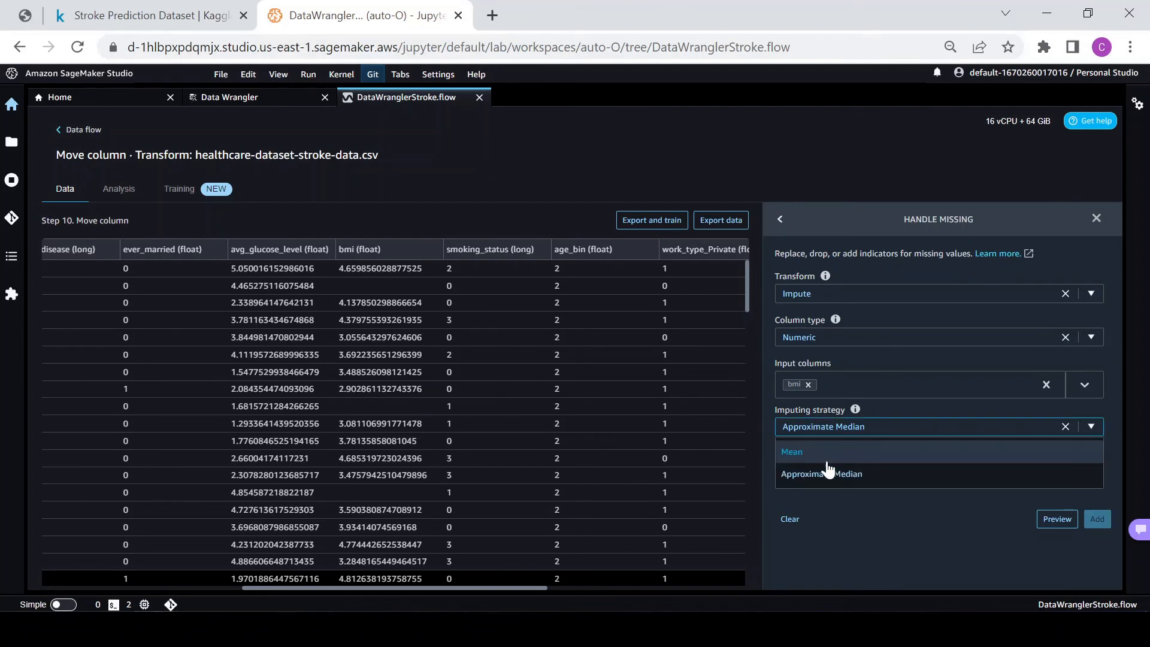
left_click(796, 453)
left_click(892, 426)
left_click(819, 473)
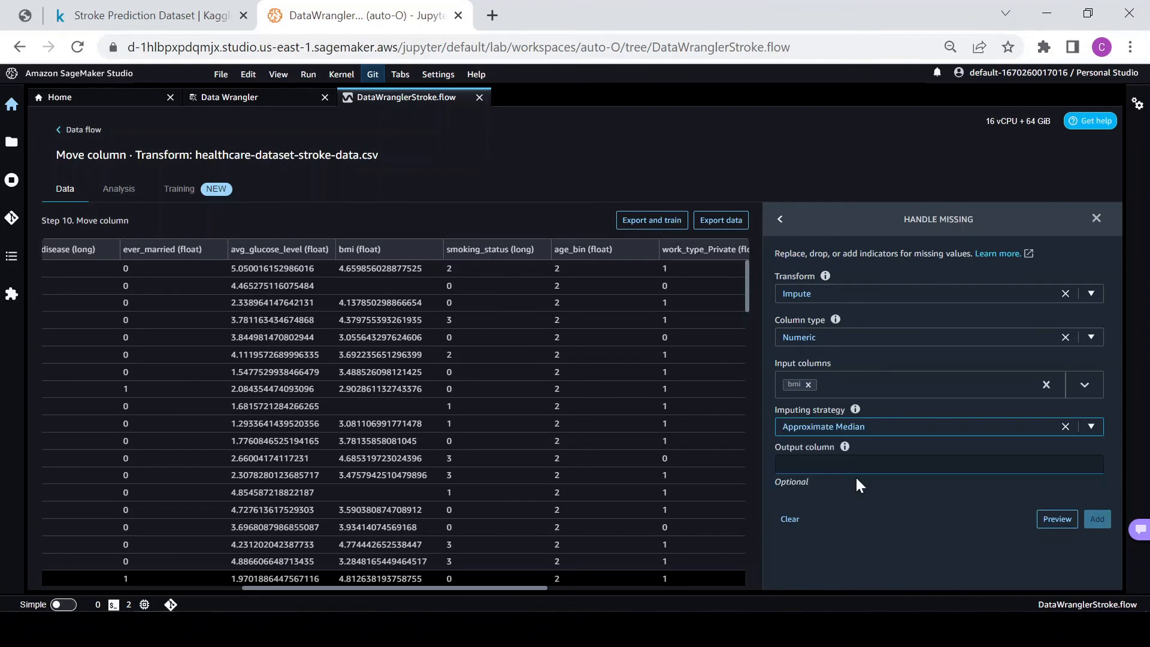
Preview the imputation, inspect the bmi column in the preview, and add the transform to the flow.
left_click(1057, 520)
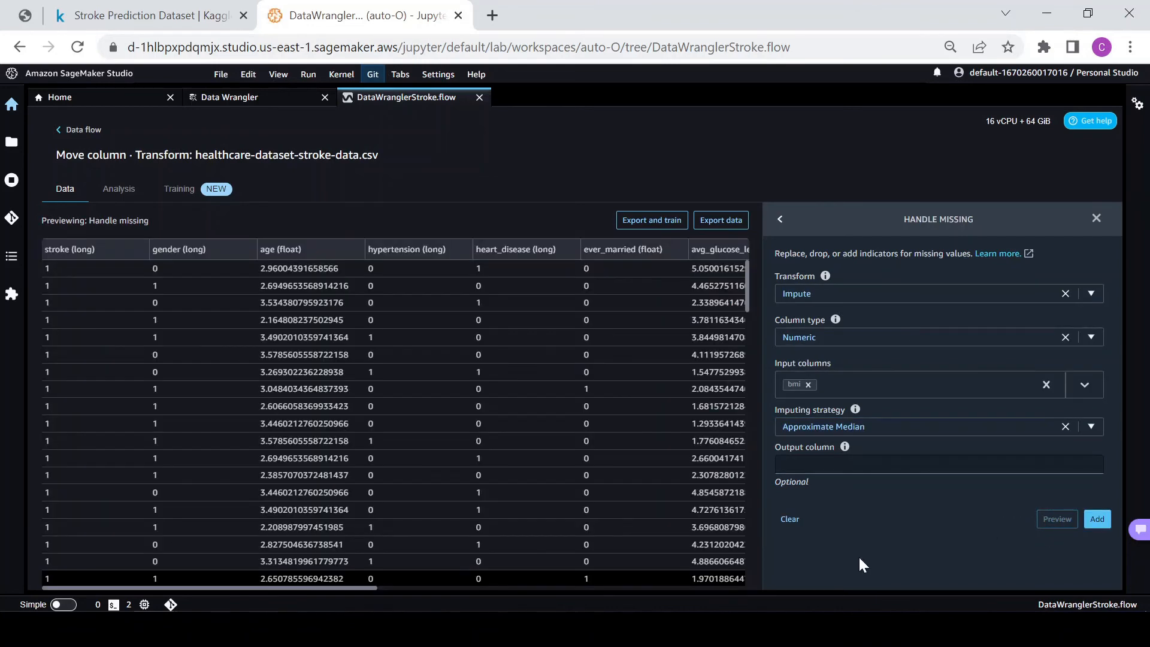
left_click_drag(182, 588, 440, 590)
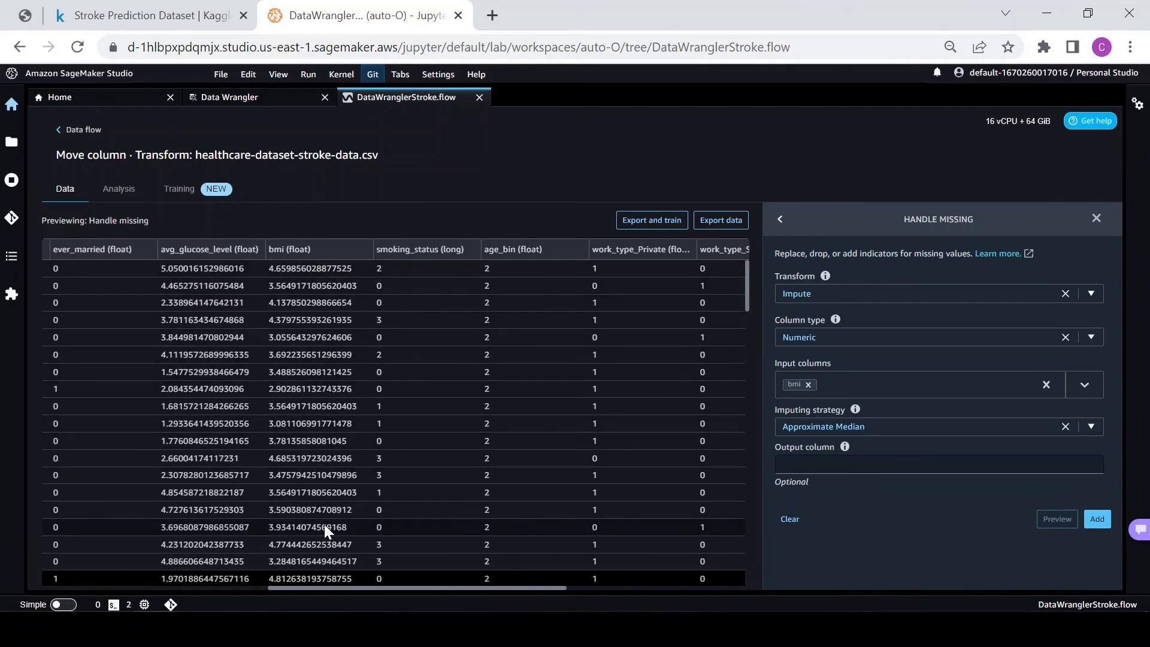
left_click(1098, 520)
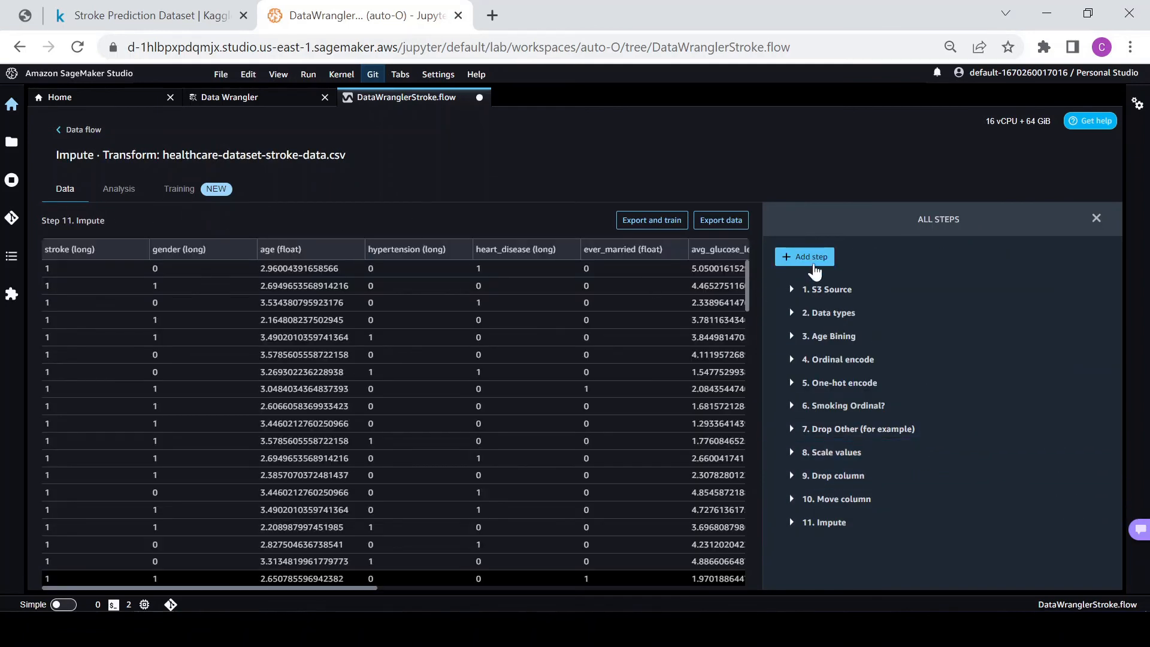
Add a Balance data step on the stroke target column using SMOTE with ratio 1 and 5 neighbors, previewing it first.
left_click(813, 266)
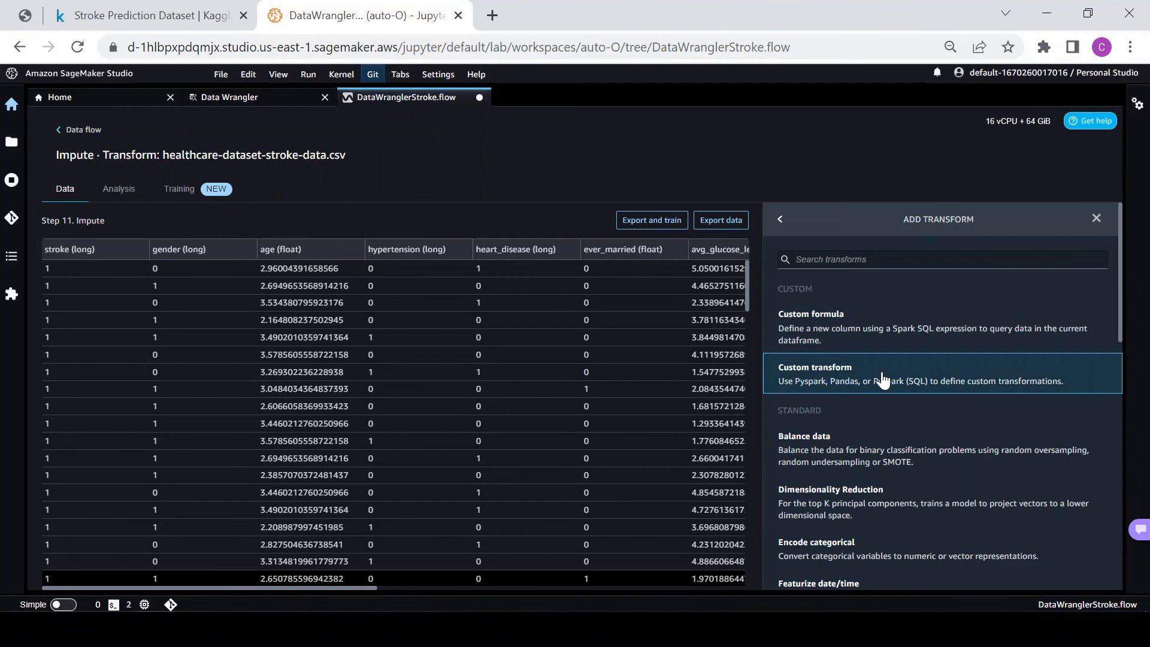
left_click(834, 451)
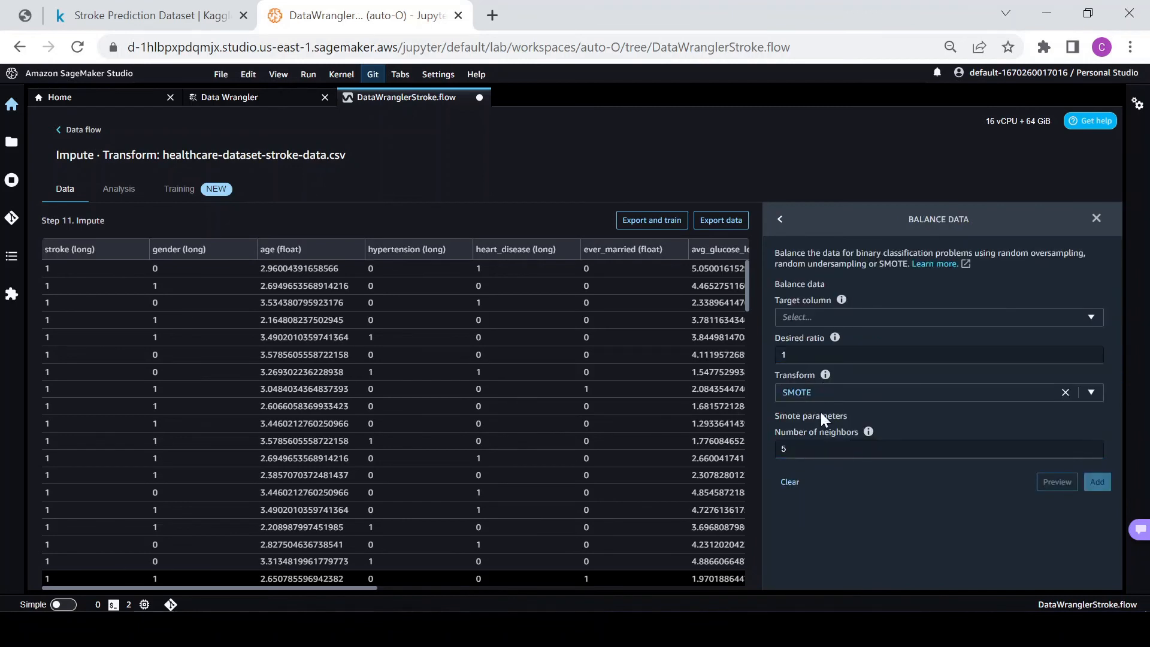
left_click(831, 316)
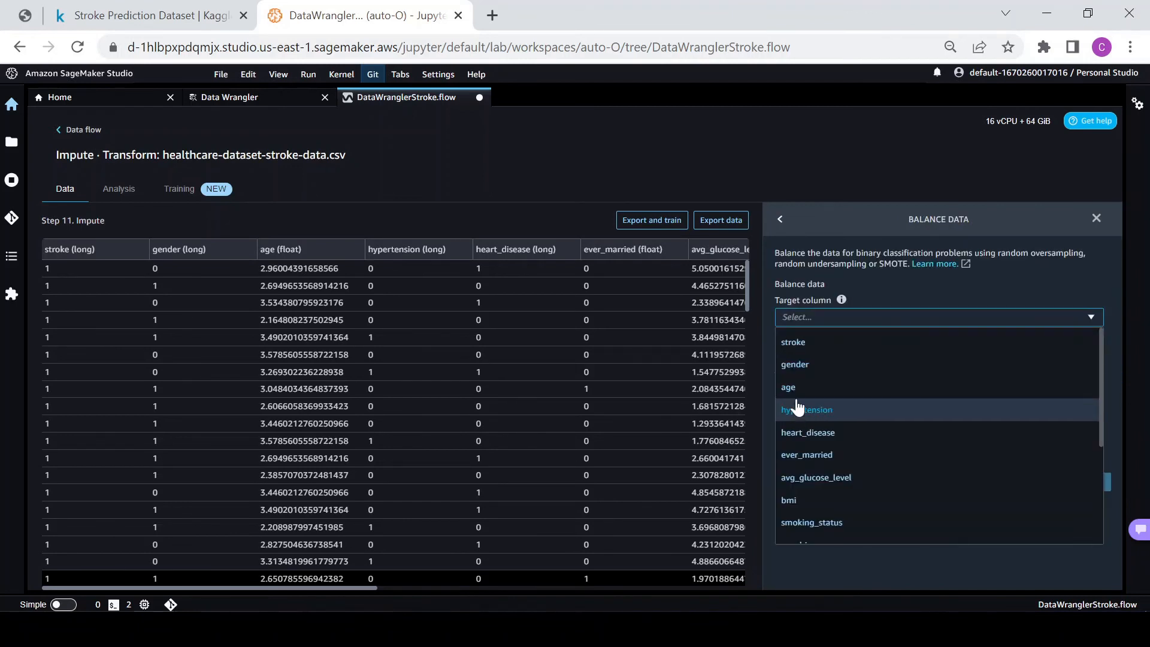
left_click(798, 343)
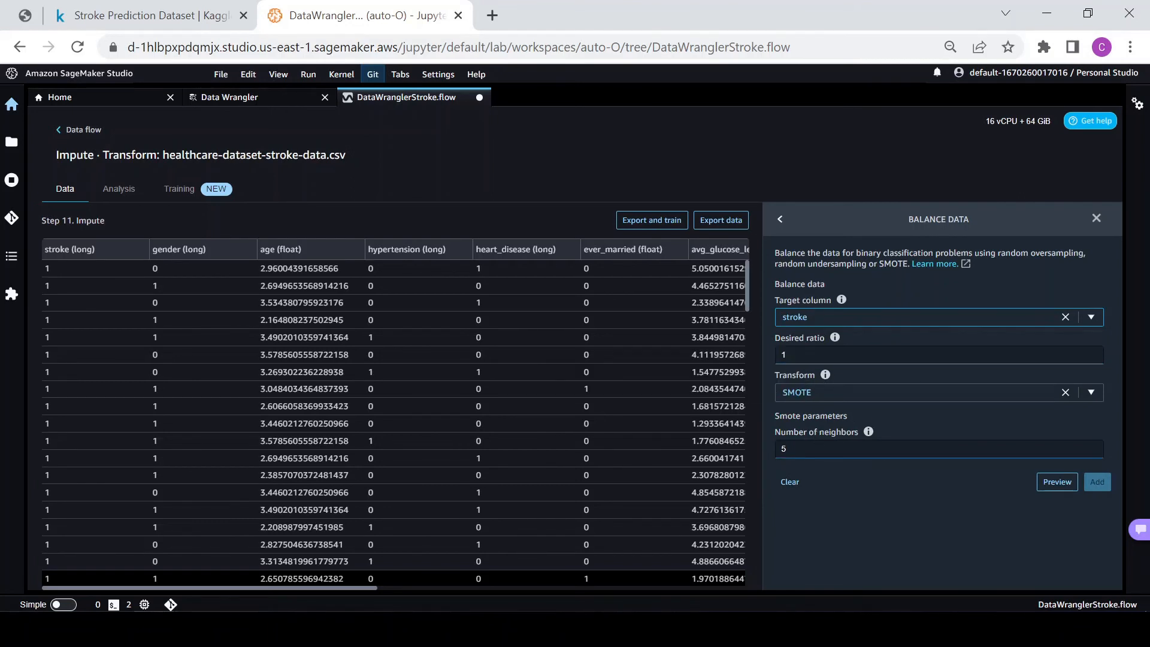
left_click(1054, 483)
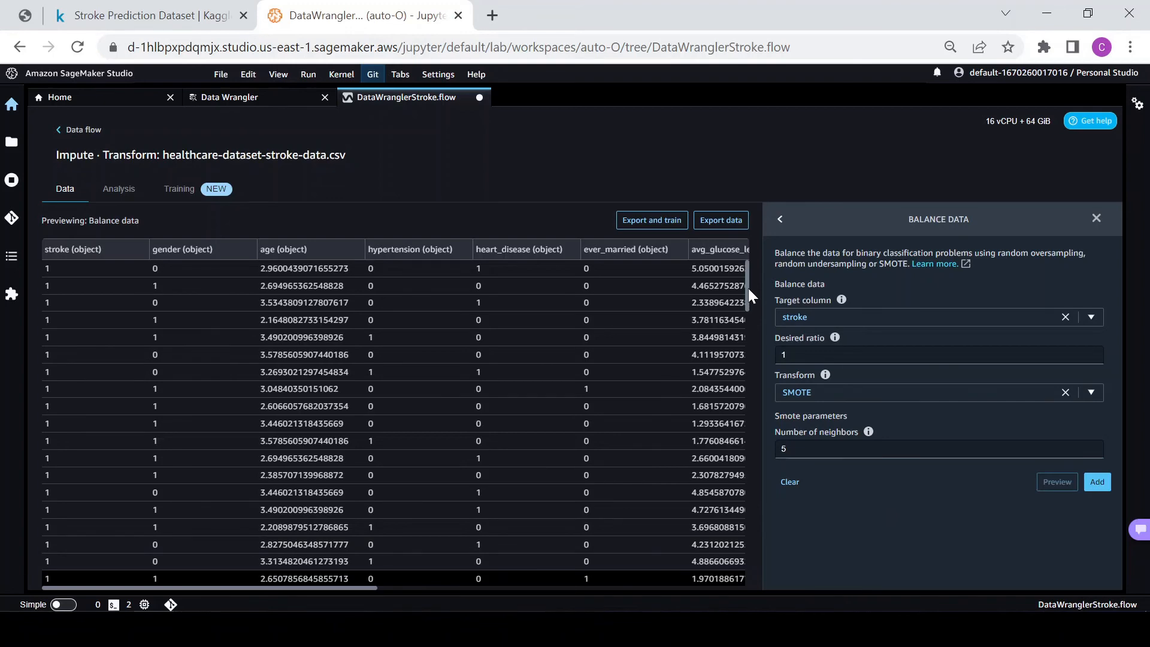
left_click_drag(749, 288, 746, 599)
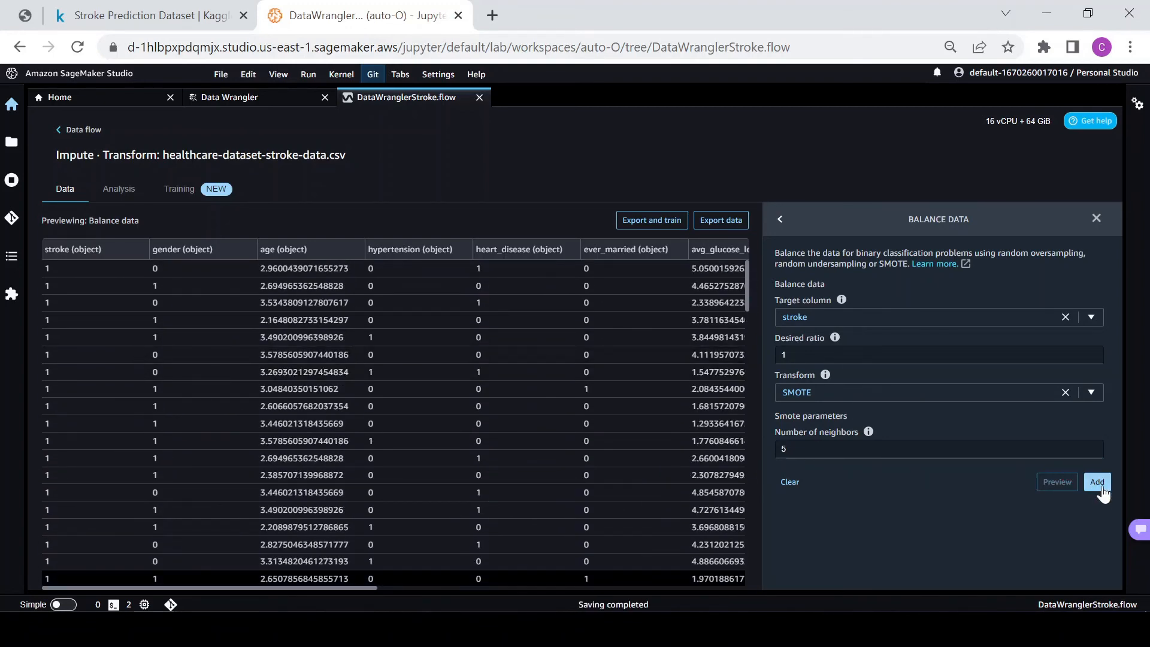
left_click(1097, 482)
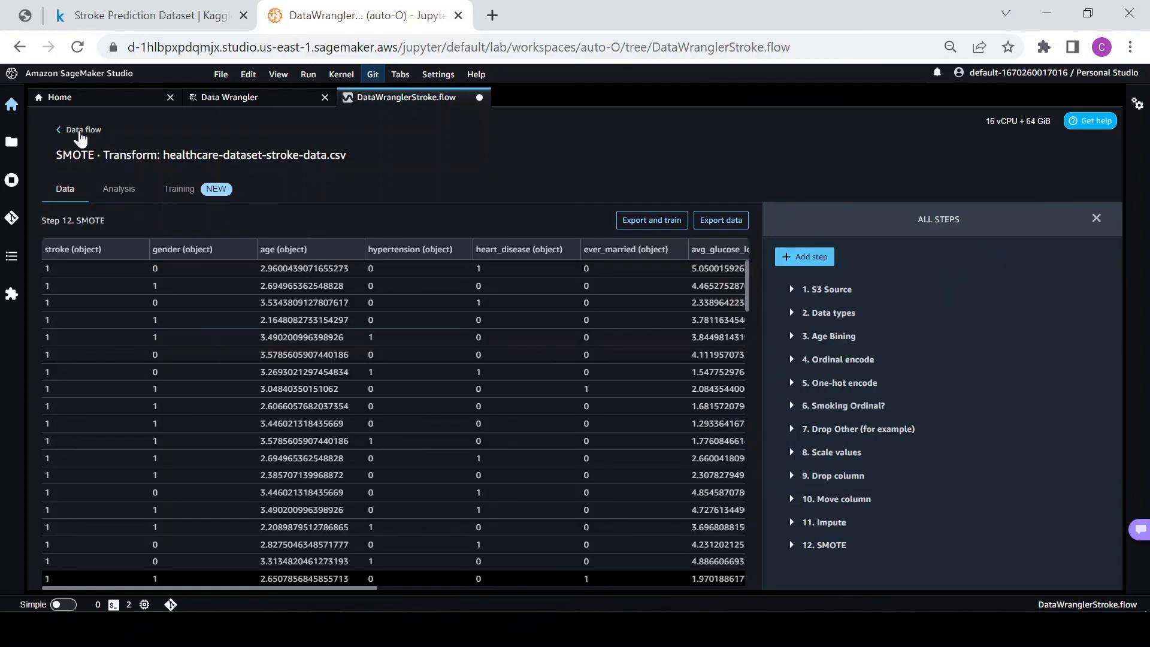
Create a Data Quality And Insights Report on the SMOTE output with stroke as target column and Classification as problem type.
left_click(114, 186)
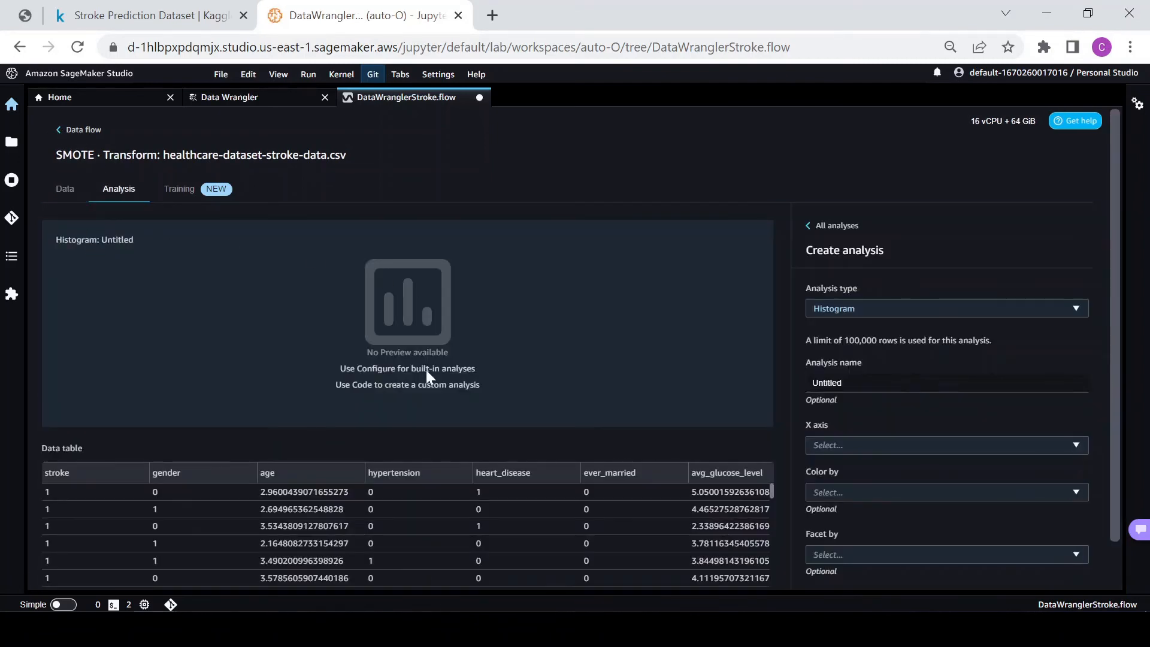
left_click(940, 308)
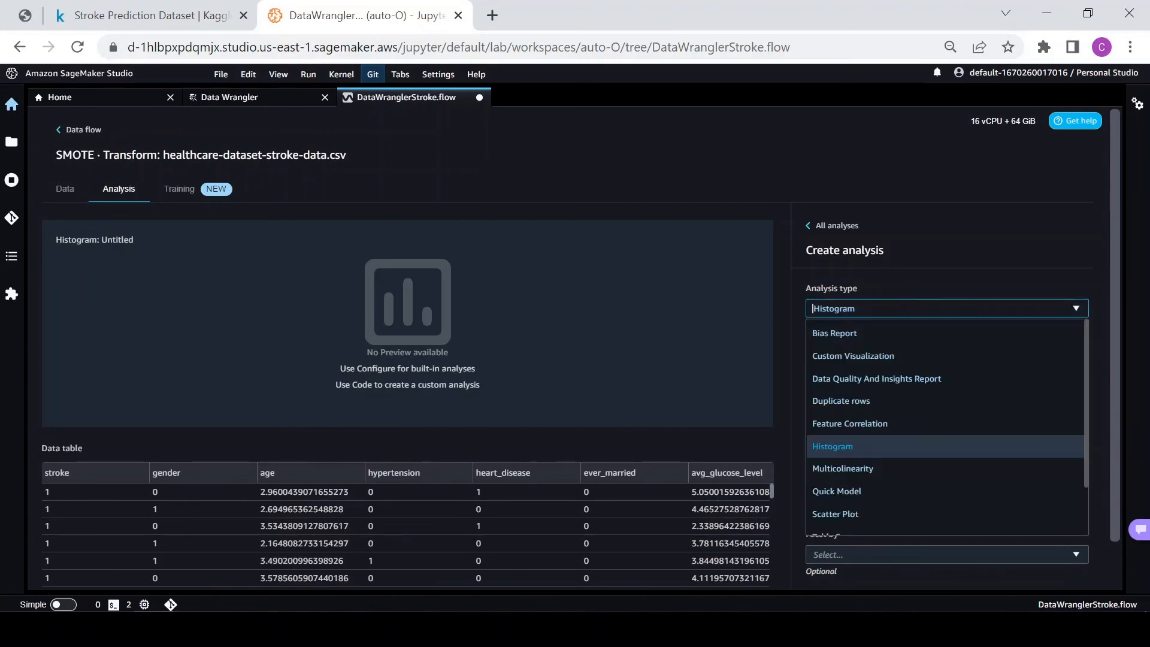
left_click(877, 376)
left_click(877, 370)
left_click(845, 394)
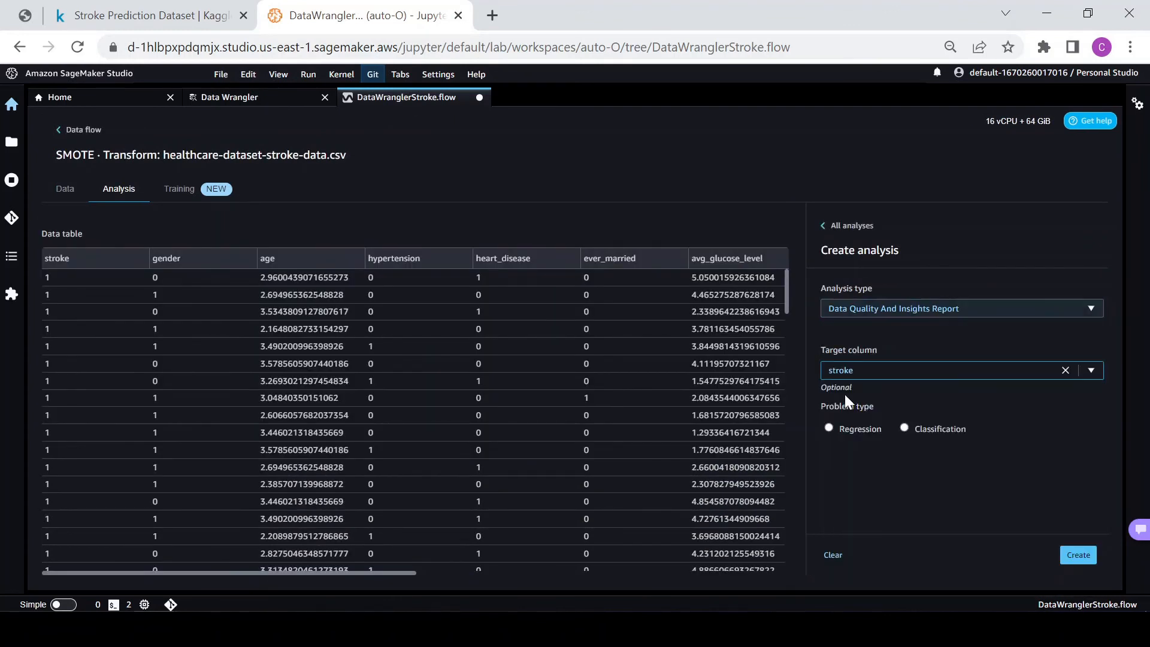
left_click(904, 429)
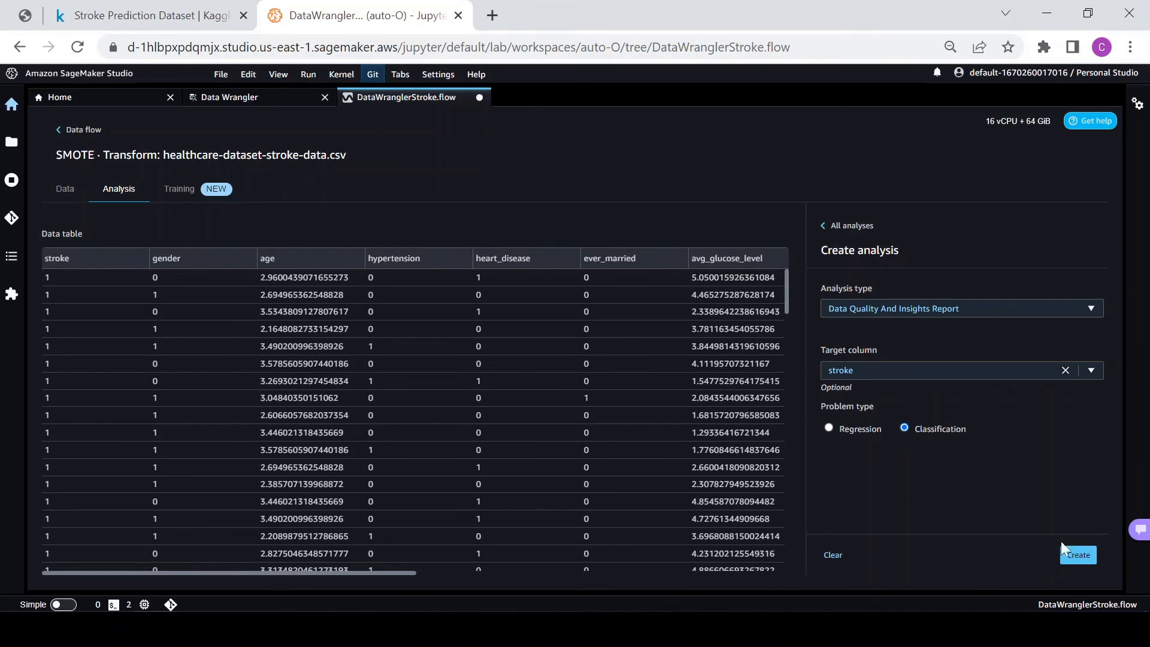
left_click(1076, 553)
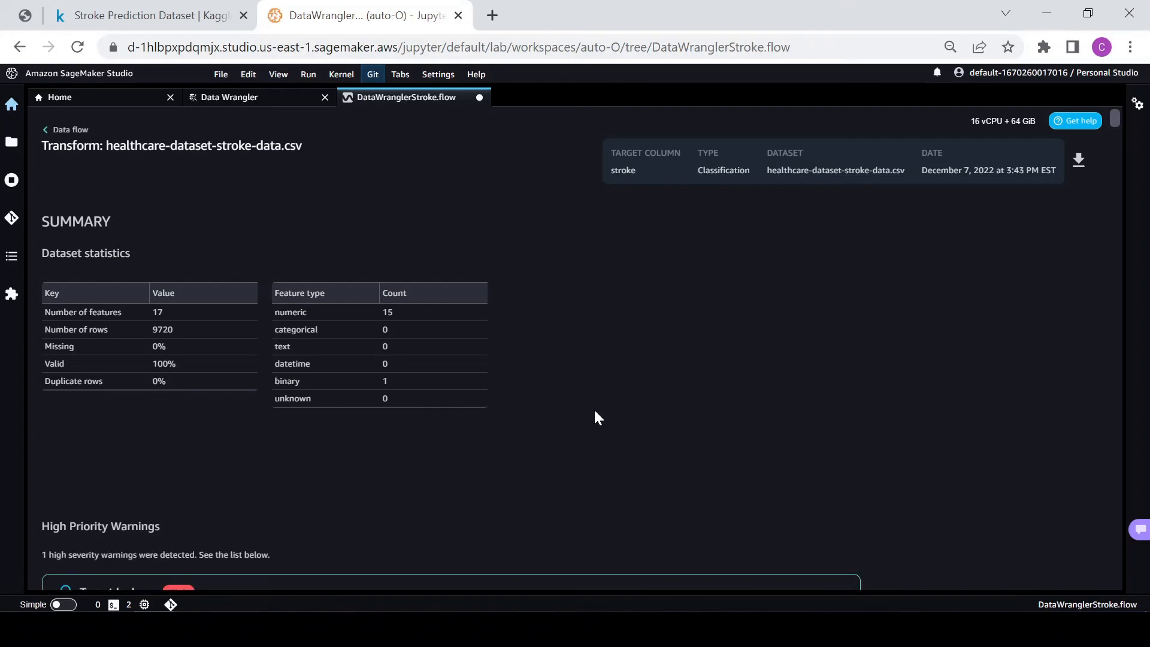
Review the new report's dataset statistics, warnings, duplicate rows, anomalous samples, target column histogram and quick model scores.
scroll(550, 322, "down", 2)
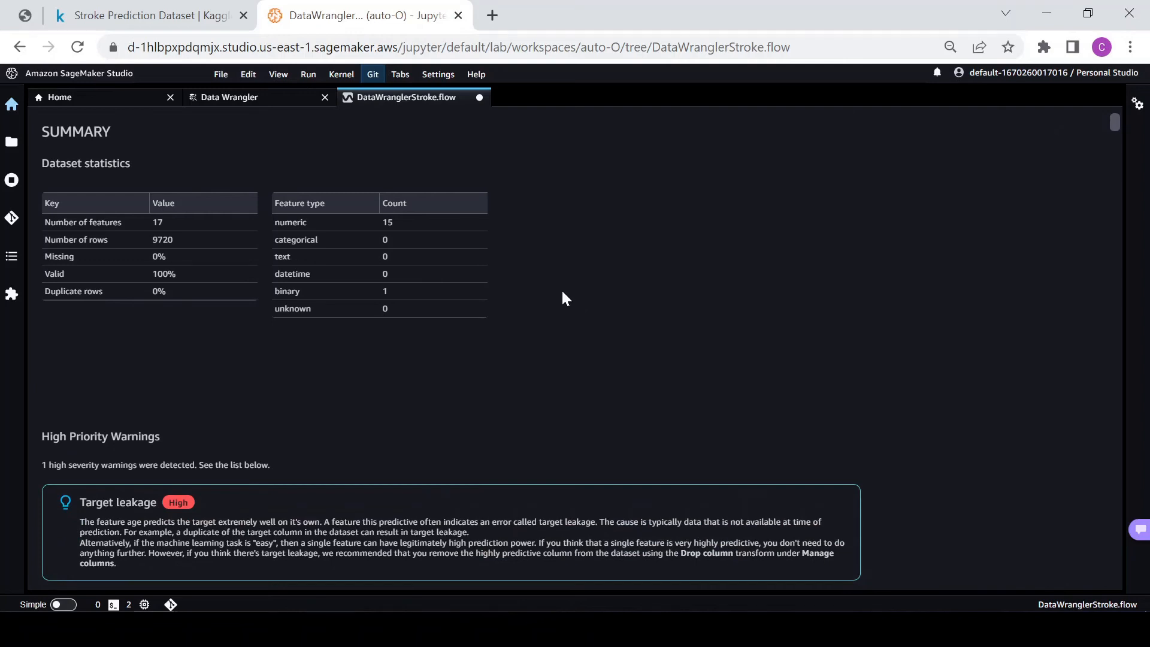
scroll(562, 293, "down", 3)
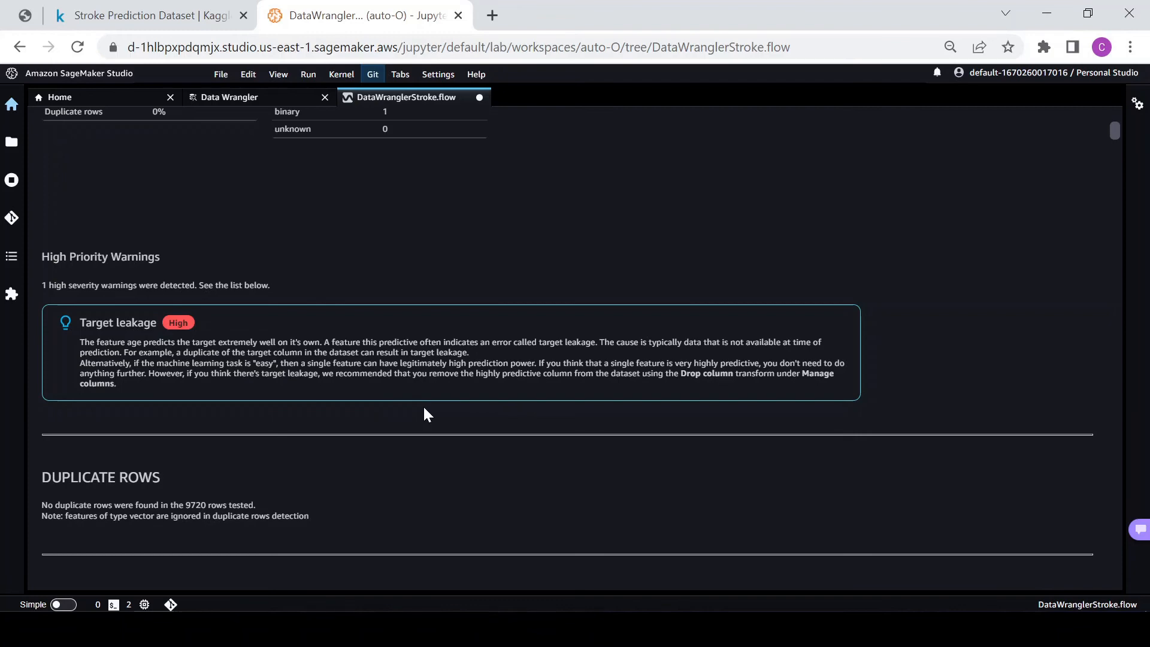
scroll(889, 368, "down", 8)
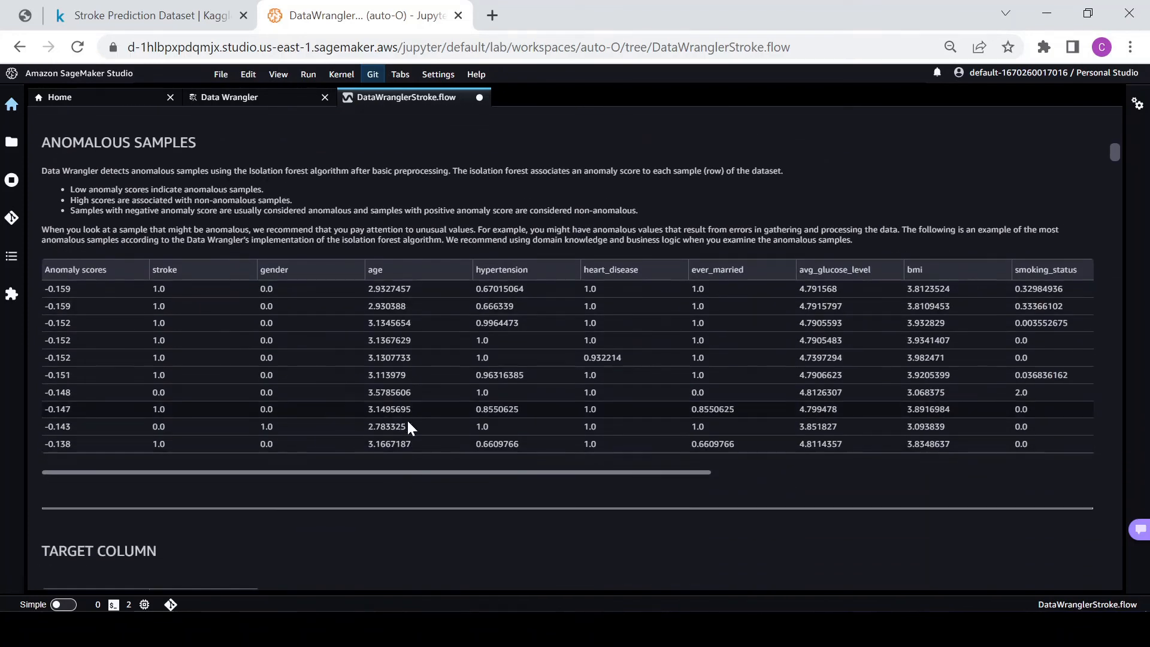
scroll(407, 422, "down", 6)
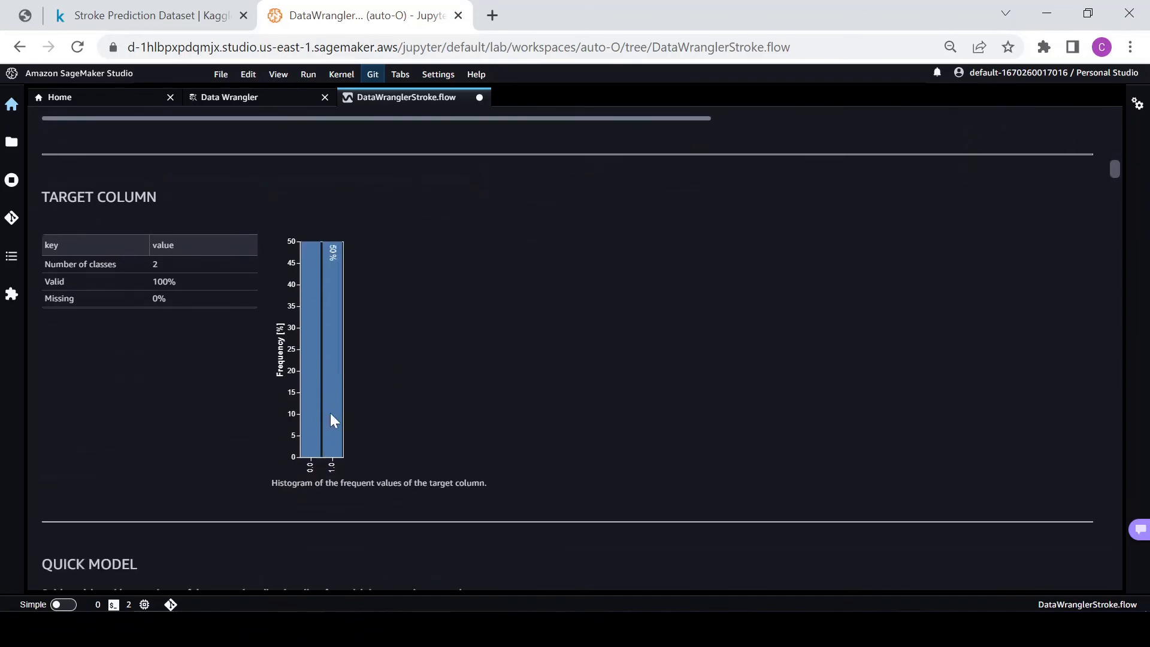
scroll(477, 329, "down", 8)
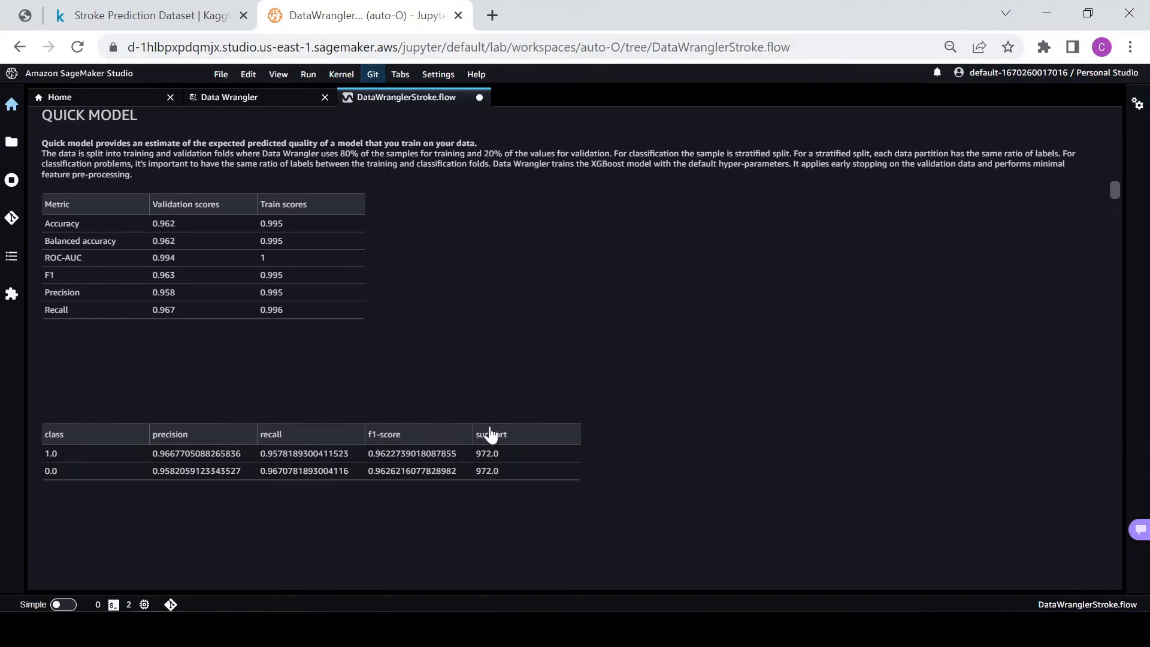
scroll(490, 432, "up", 8)
scroll(263, 460, "up", 15)
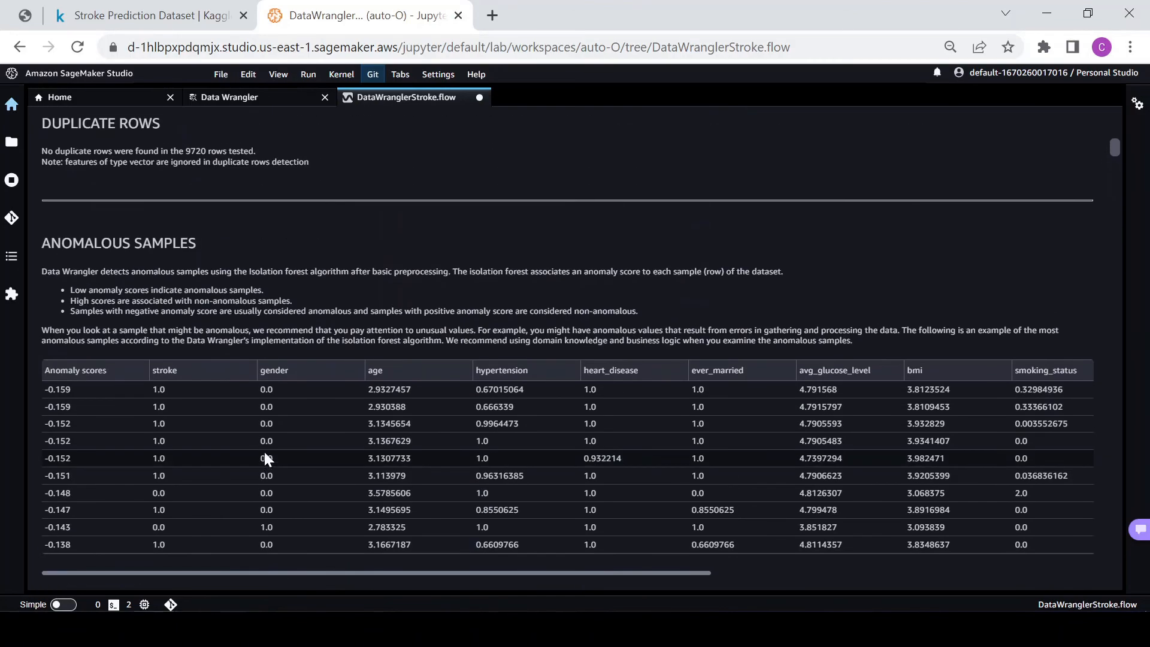
scroll(232, 497, "down", 3)
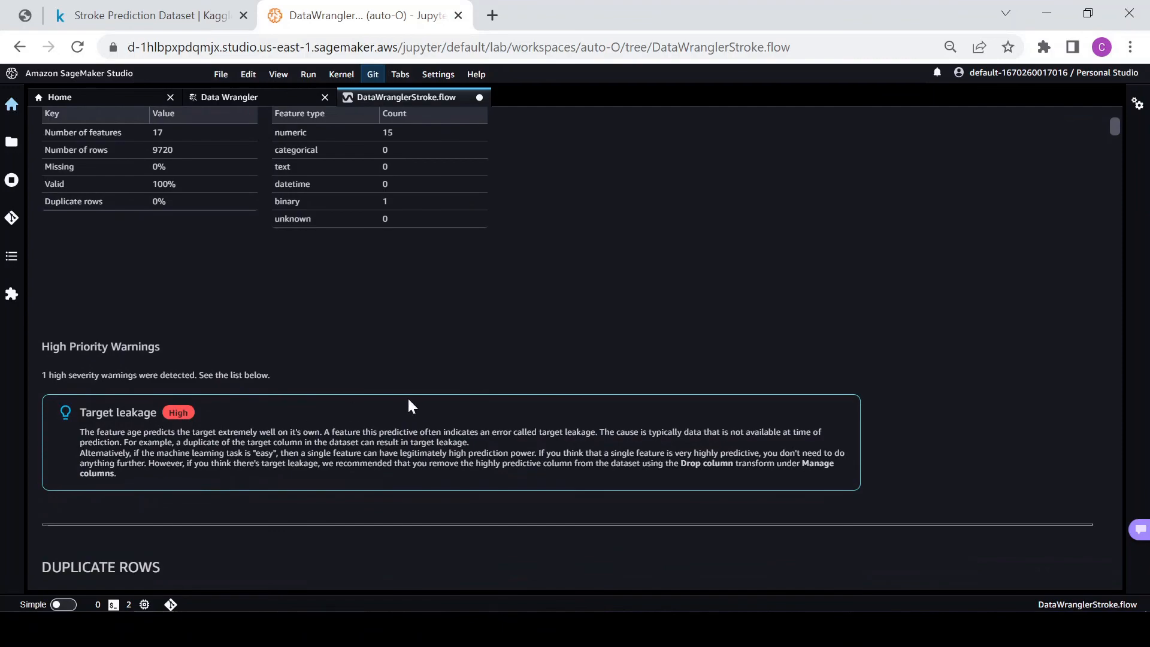
scroll(438, 390, "down", 12)
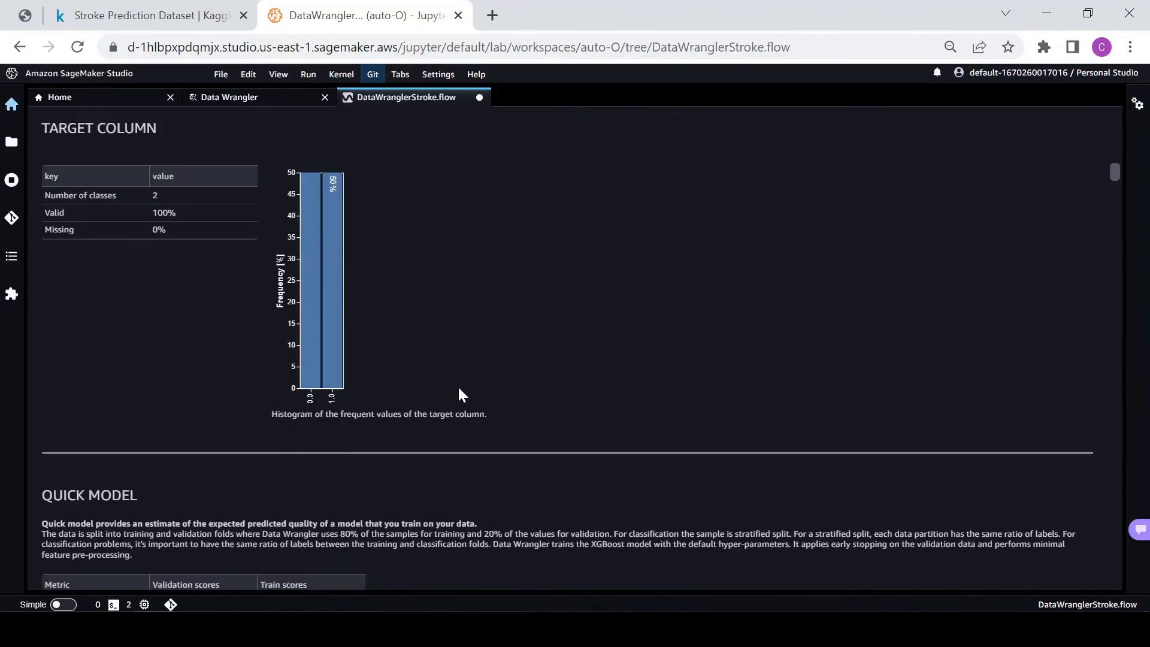
Review the quick model's per-class precision, recall and f1 scores and the validation confusion matrix in the report.
scroll(471, 388, "down", 10)
scroll(377, 282, "up", 7)
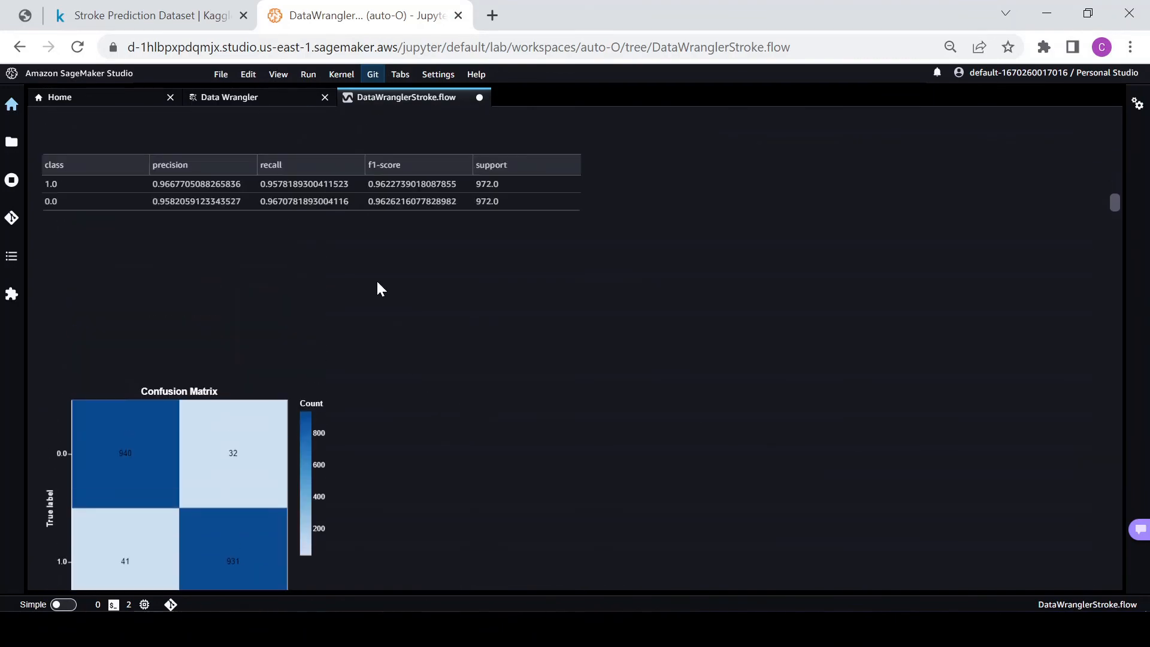
scroll(395, 375, "down", 3)
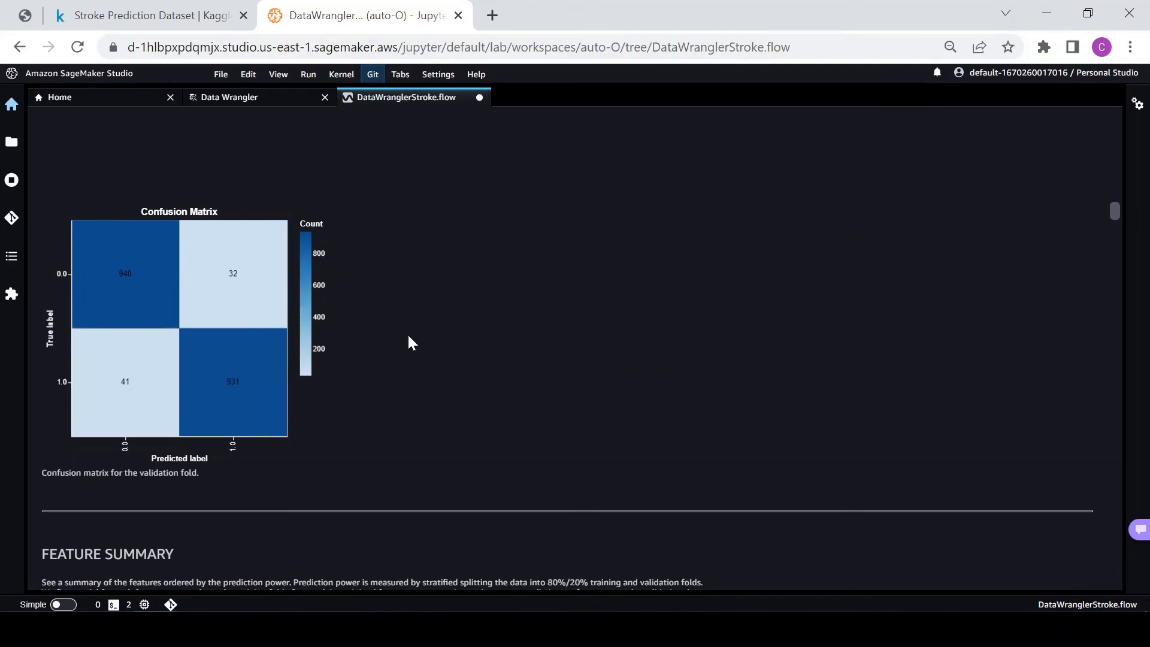
Examine the feature summary's prediction power table, severity warning columns, prediction power chart and target leakage notice.
scroll(409, 338, "down", 5)
scroll(410, 337, "down", 1)
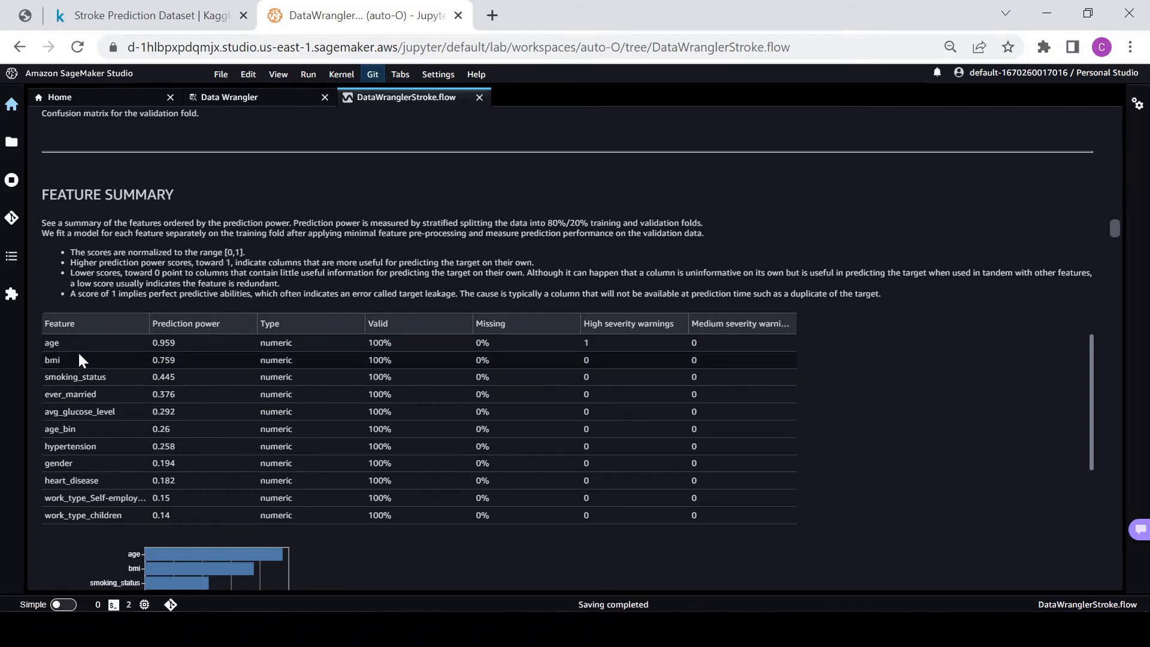
scroll(178, 339, "down", 3)
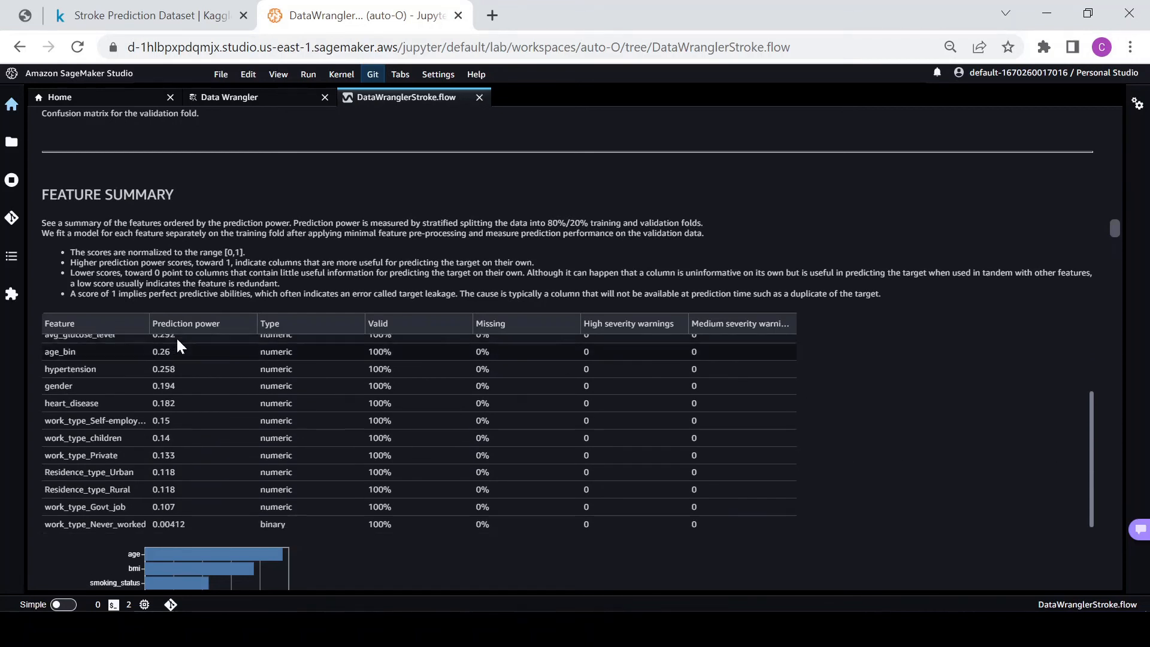
scroll(192, 365, "up", 3)
scroll(342, 567, "down", 3)
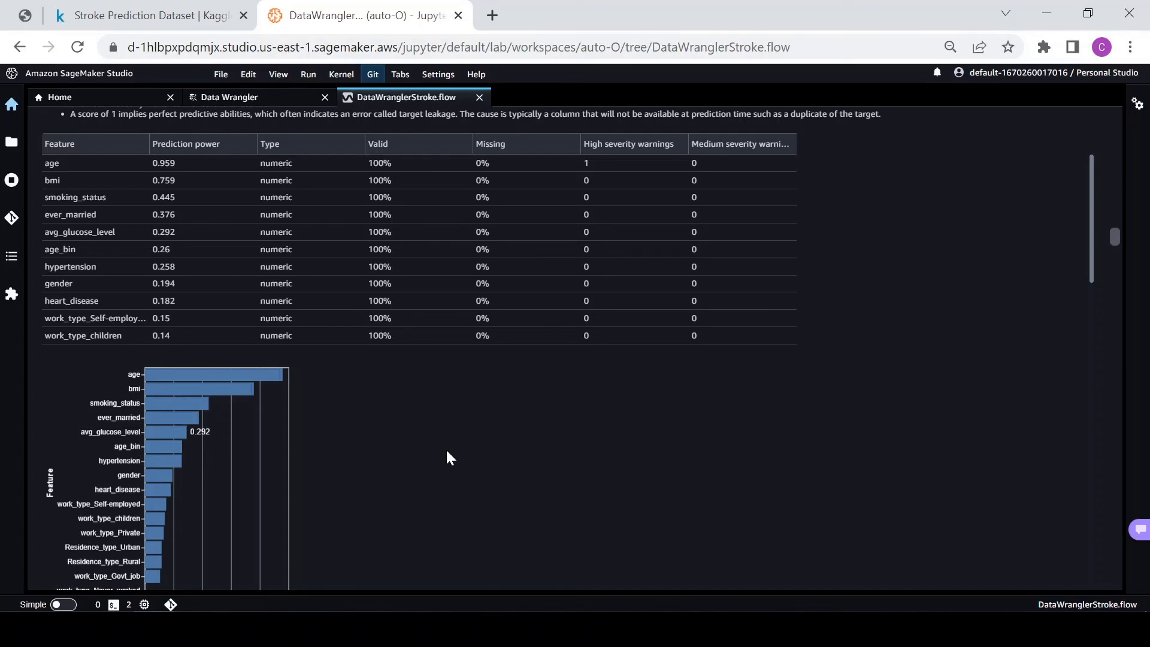
scroll(448, 458, "up", 2)
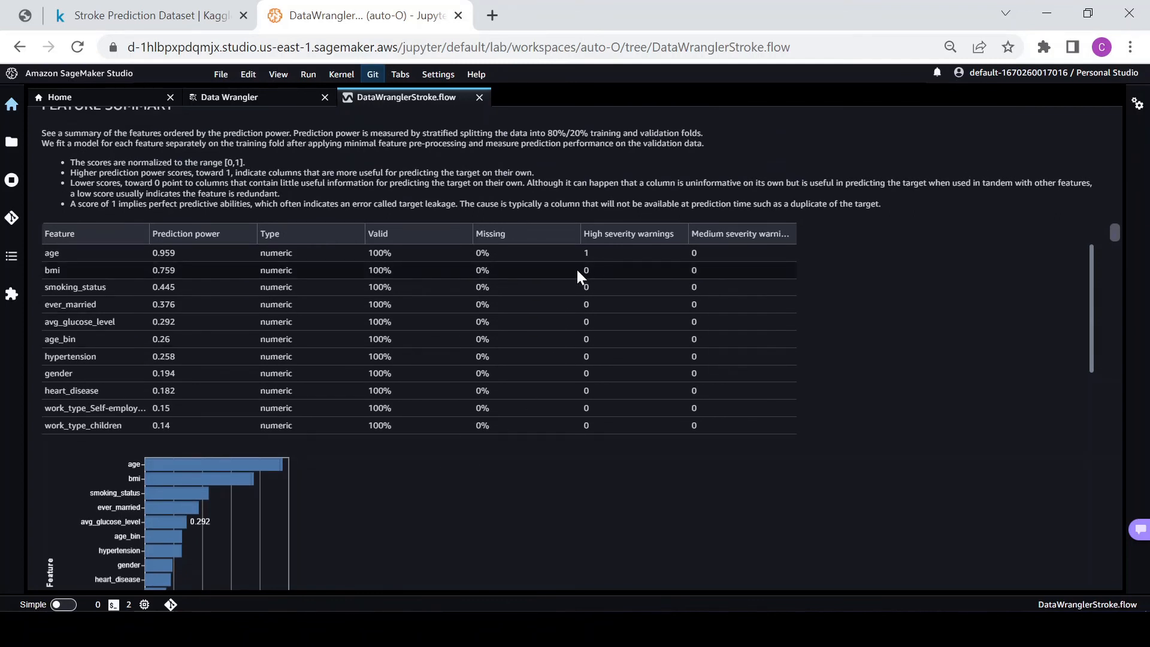
scroll(500, 496, "down", 1)
scroll(501, 497, "down", 2)
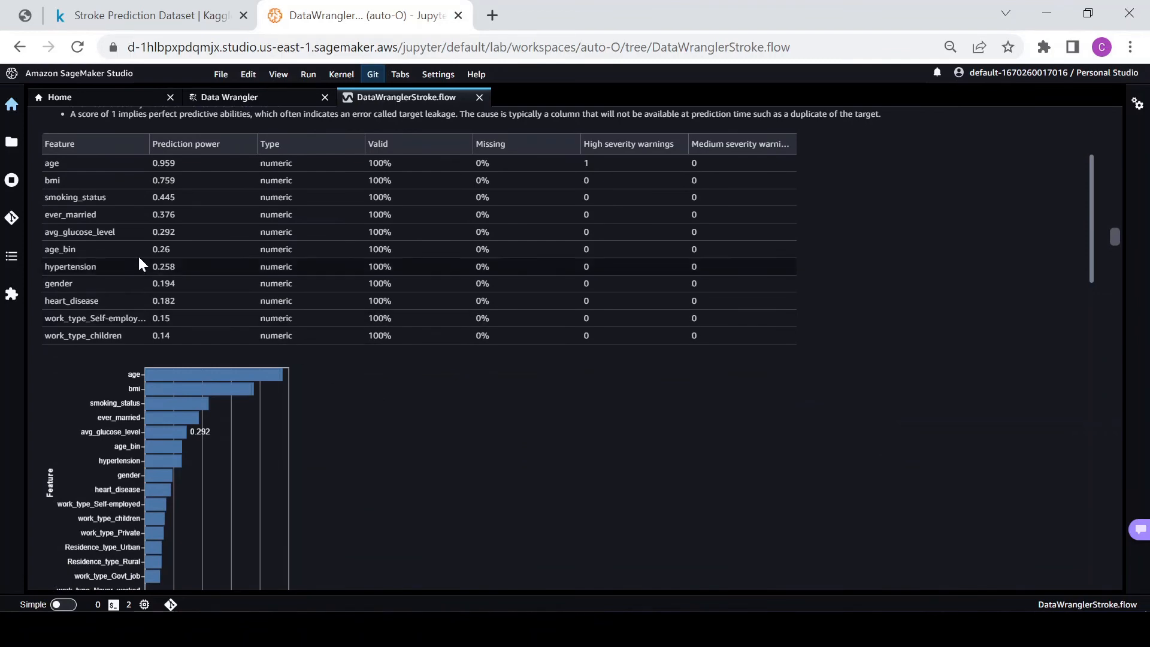
scroll(577, 420, "down", 6)
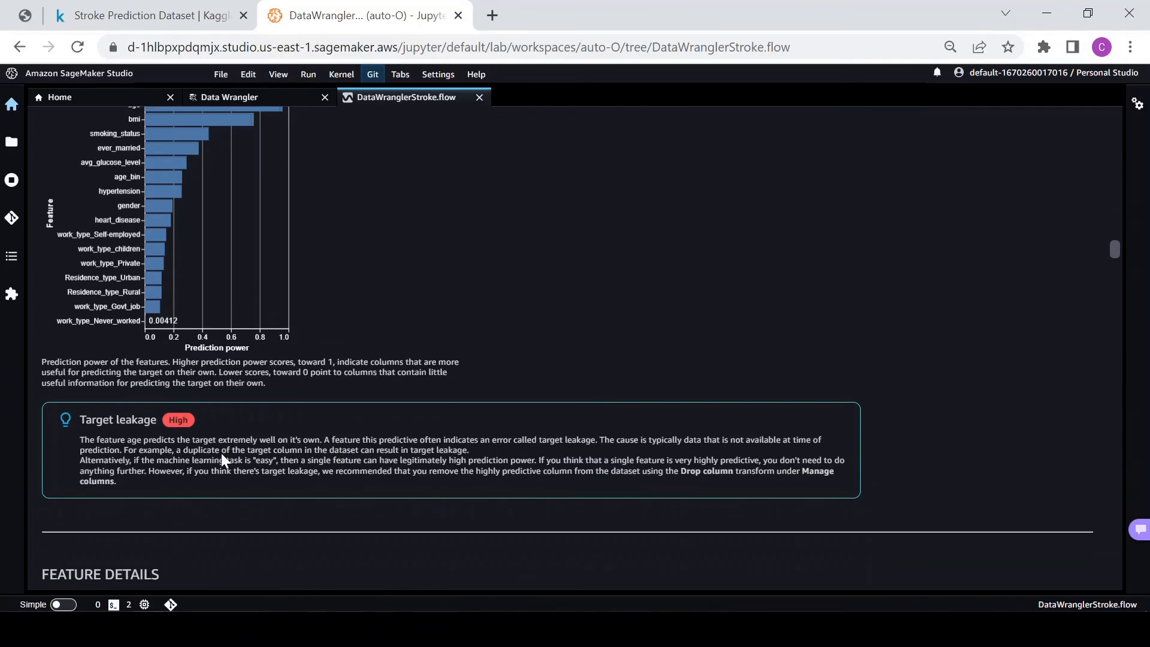
Look through the feature details for age, bmi, smoking_status and avg_glucose_level, including their histograms and statistics.
scroll(225, 464, "down", 10)
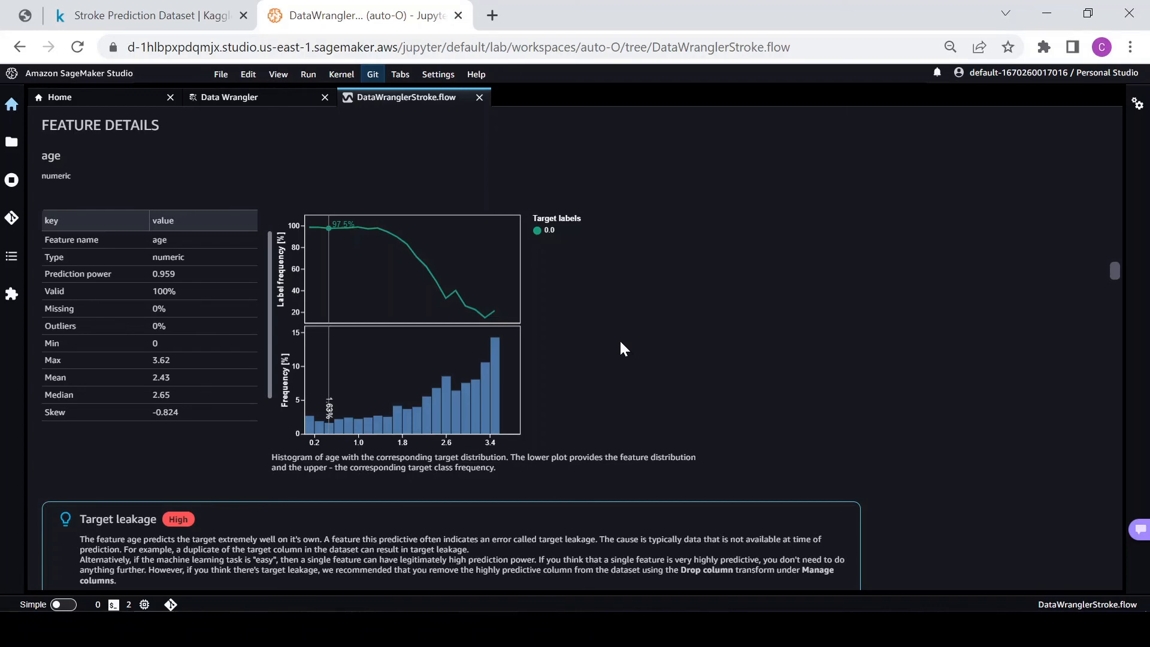
scroll(608, 339, "down", 6)
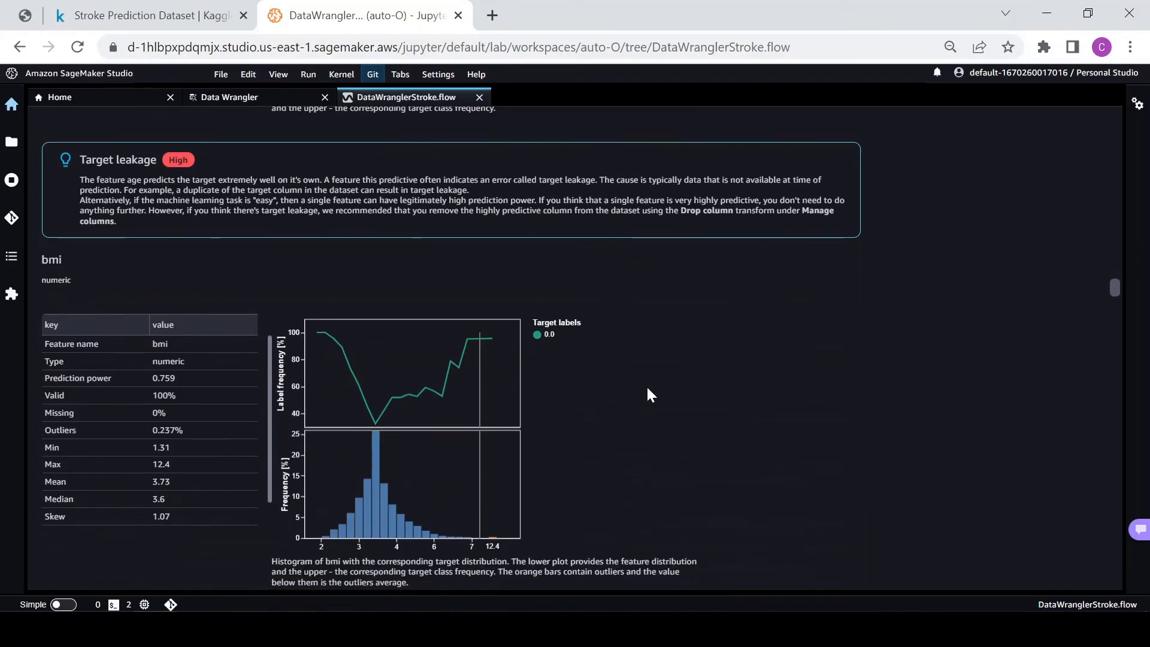
scroll(658, 386, "down", 2)
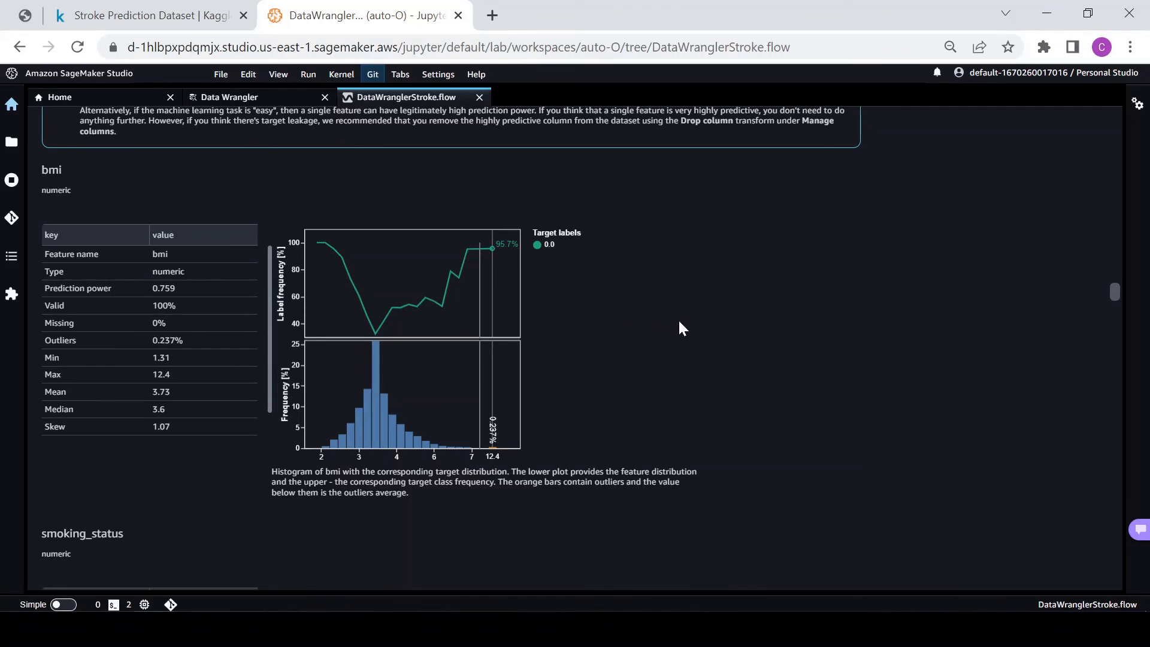
scroll(595, 278, "down", 6)
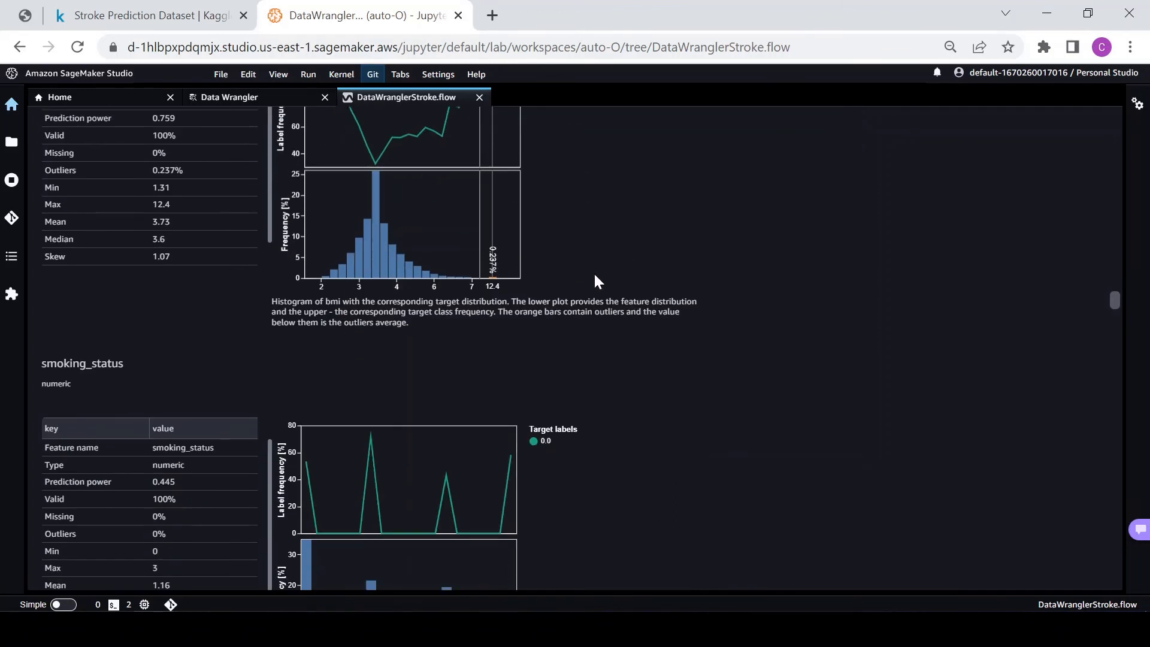
scroll(718, 322, "down", 3)
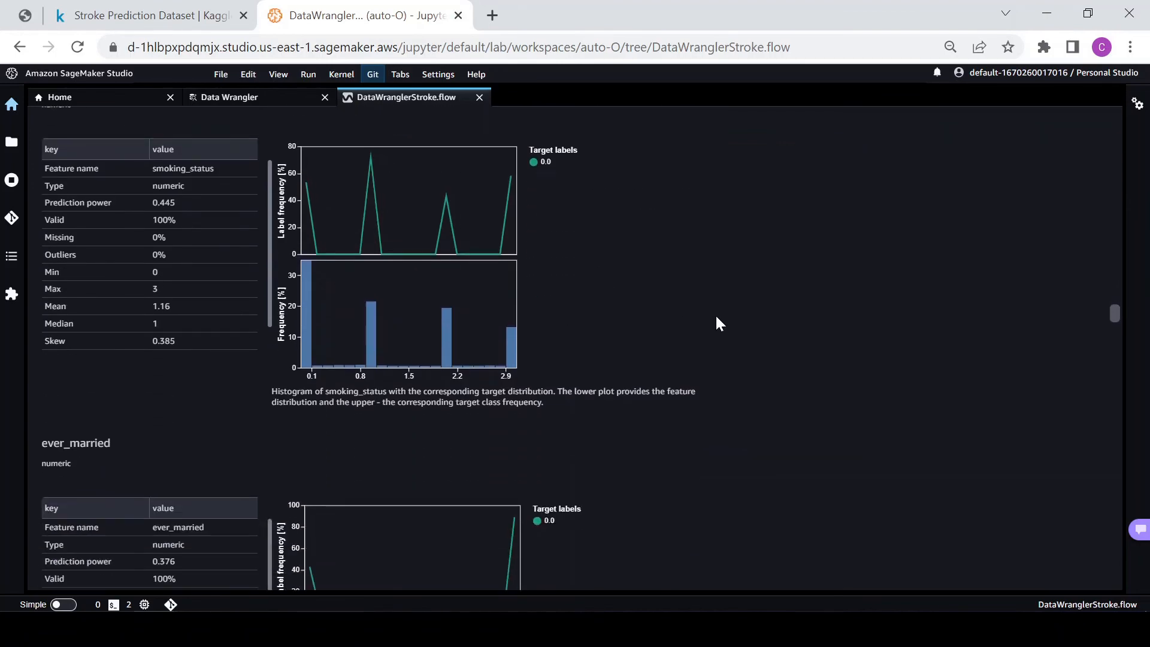
scroll(719, 322, "down", 10)
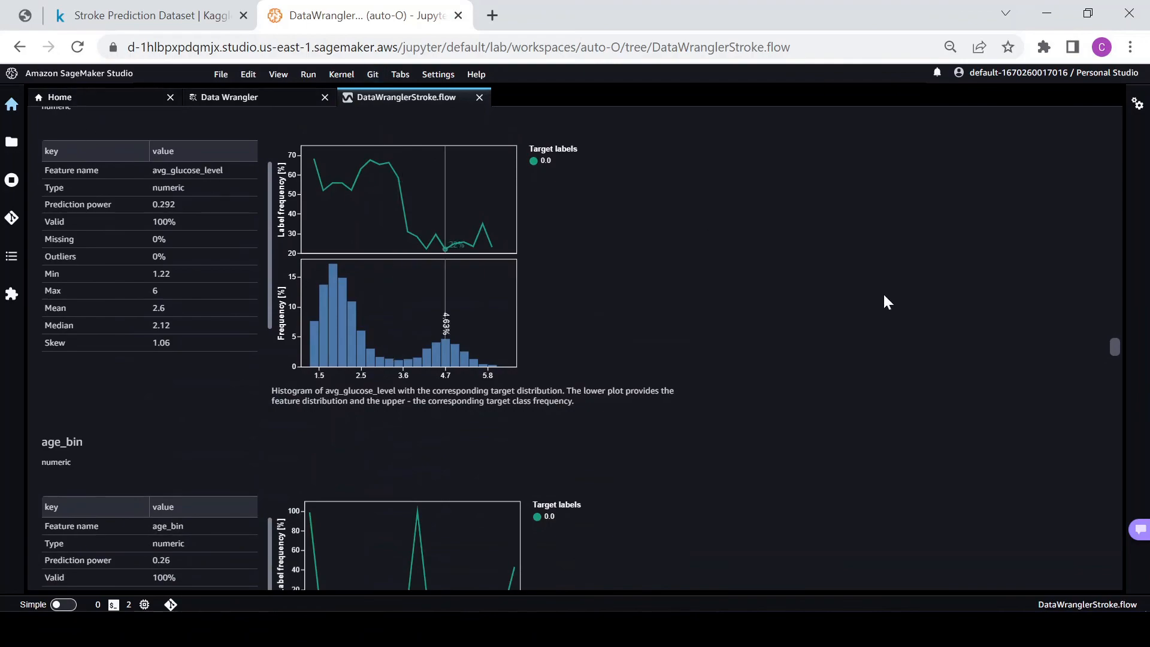
Return to the data flow and start a Bias Report analysis on the SMOTE output, naming it Bias Report.
left_click_drag(1114, 346, 1109, 112)
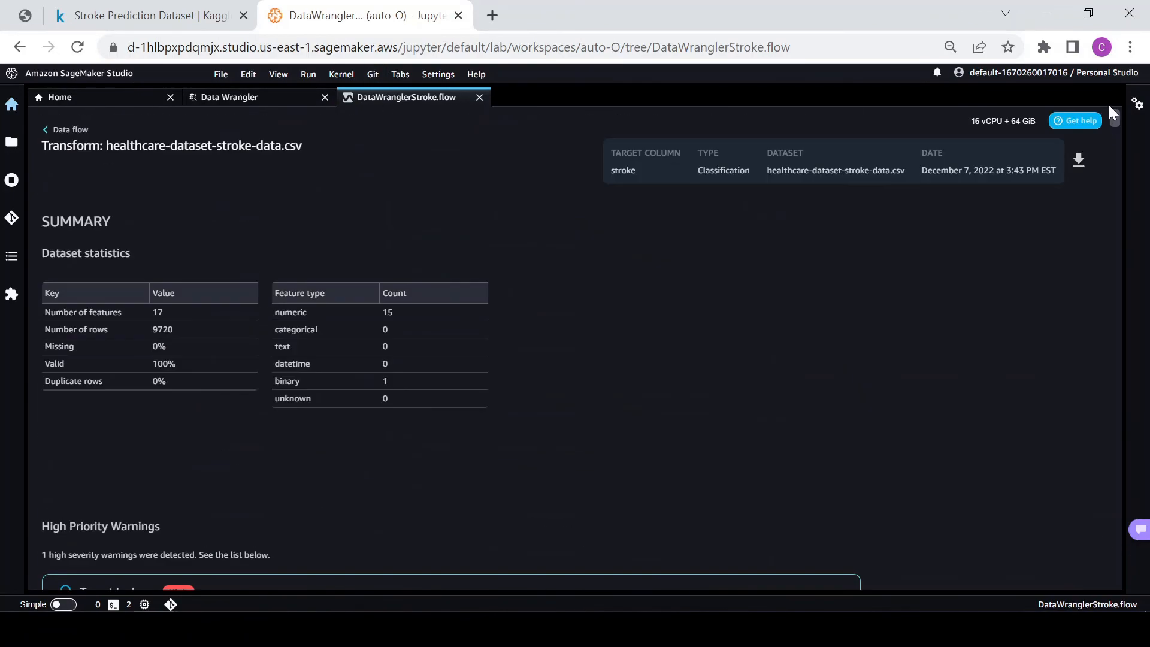
left_click(71, 131)
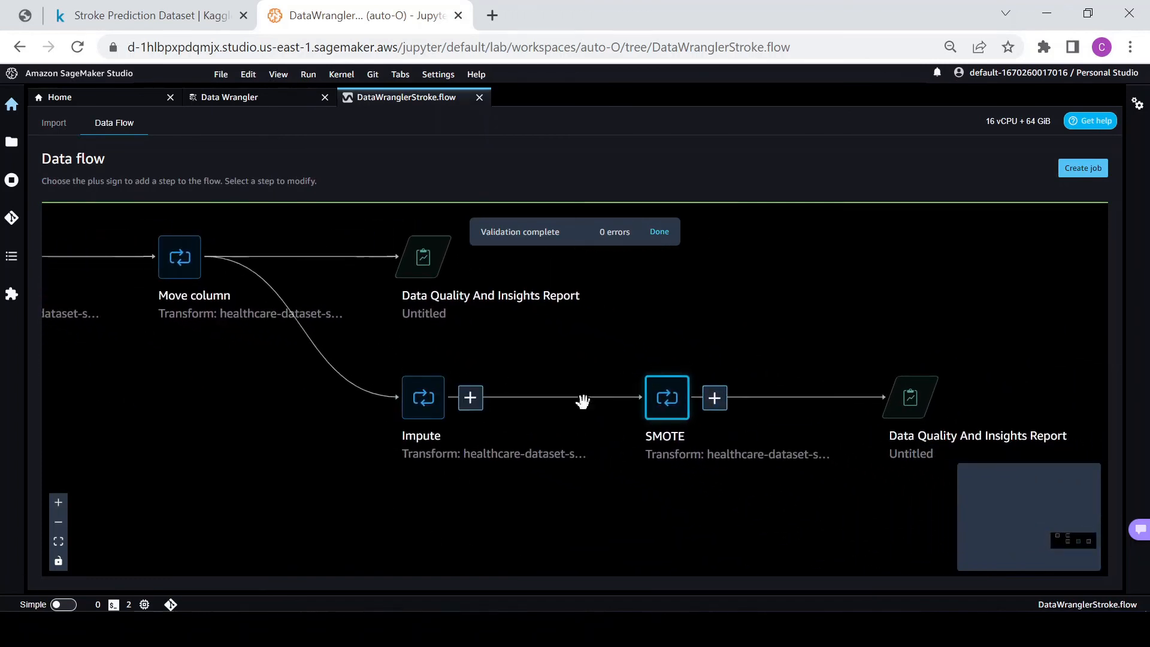
left_click_drag(826, 546, 630, 541)
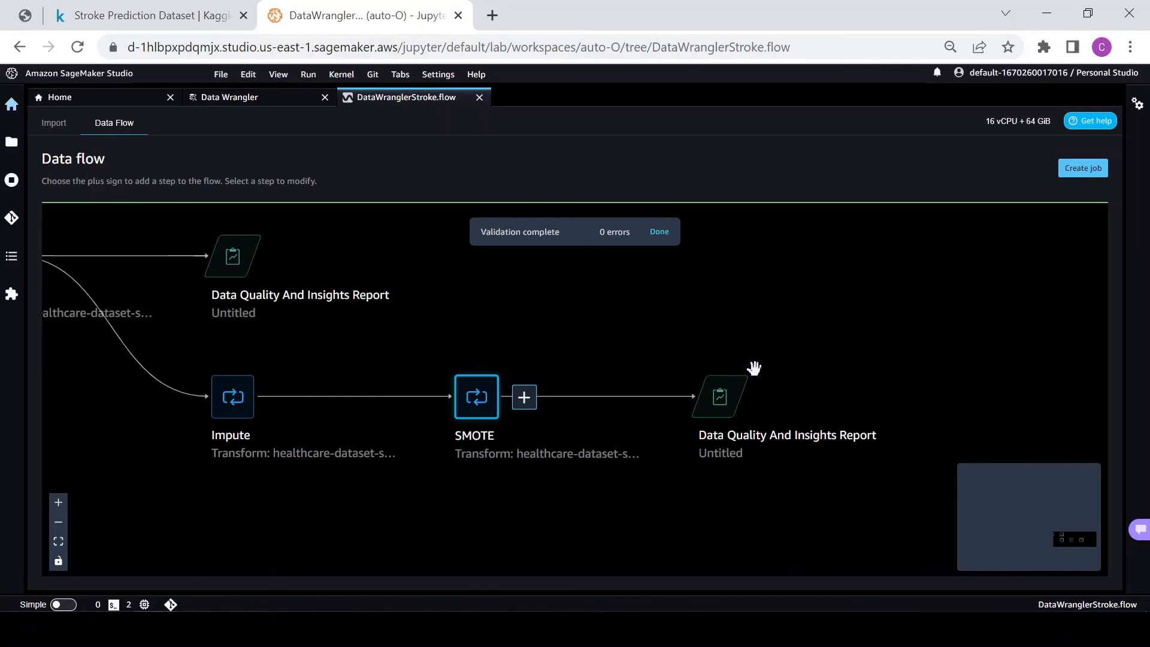
left_click(524, 397)
left_click(554, 164)
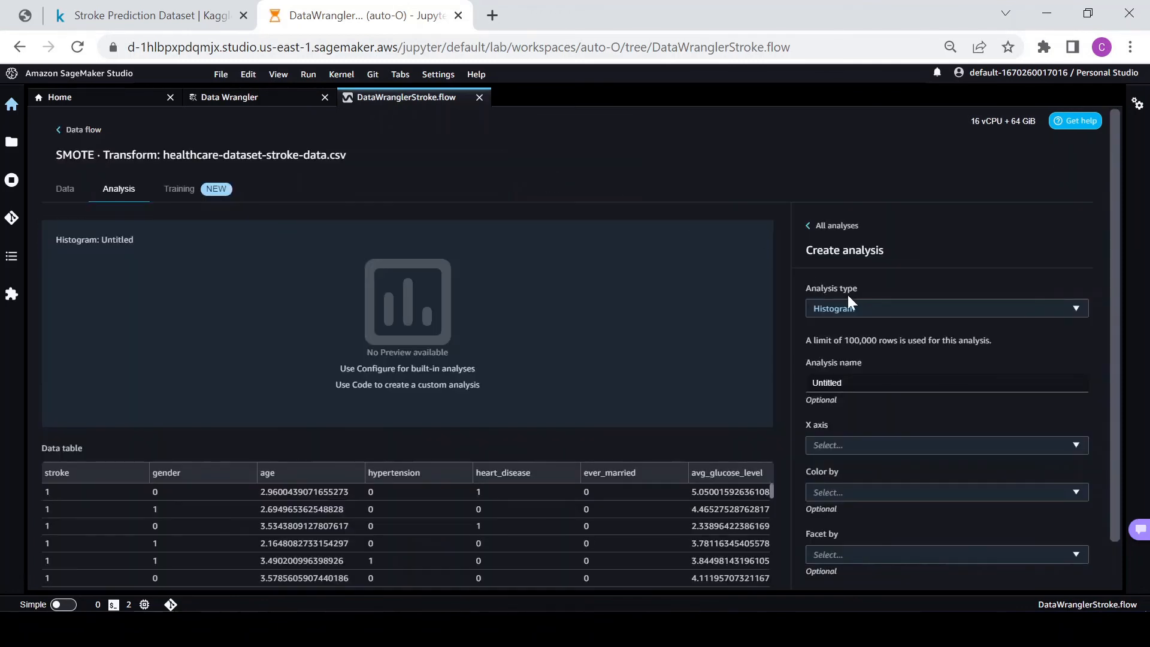
left_click(844, 307)
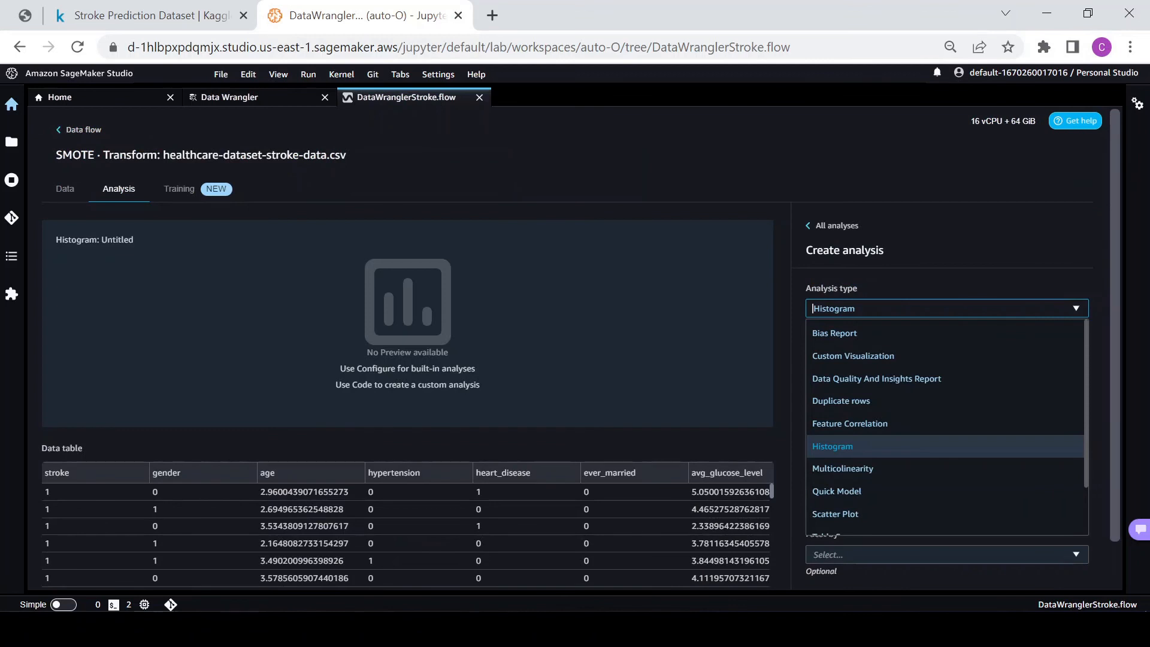
left_click(833, 333)
key("Tab")
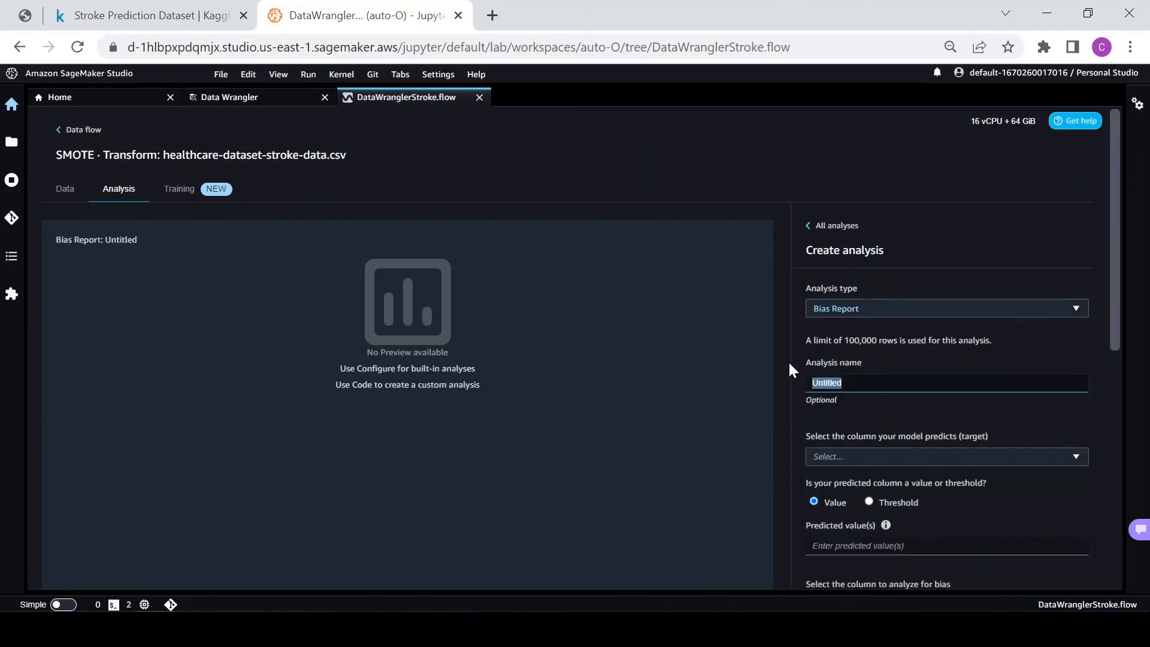
type("Bias Report")
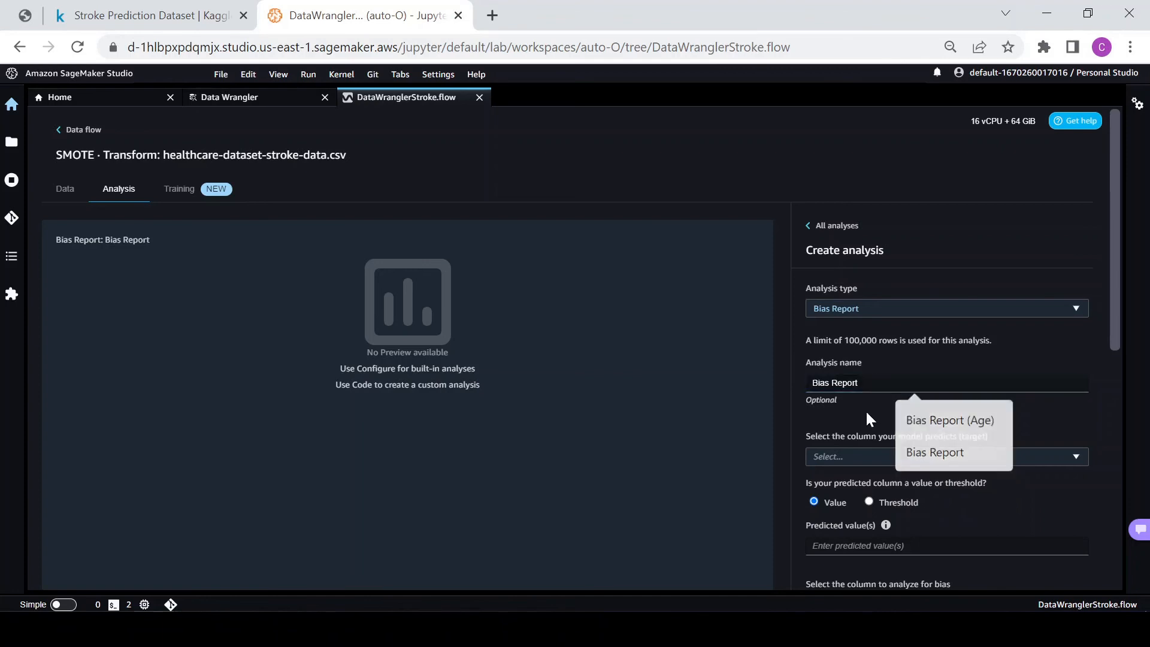
key("Tab")
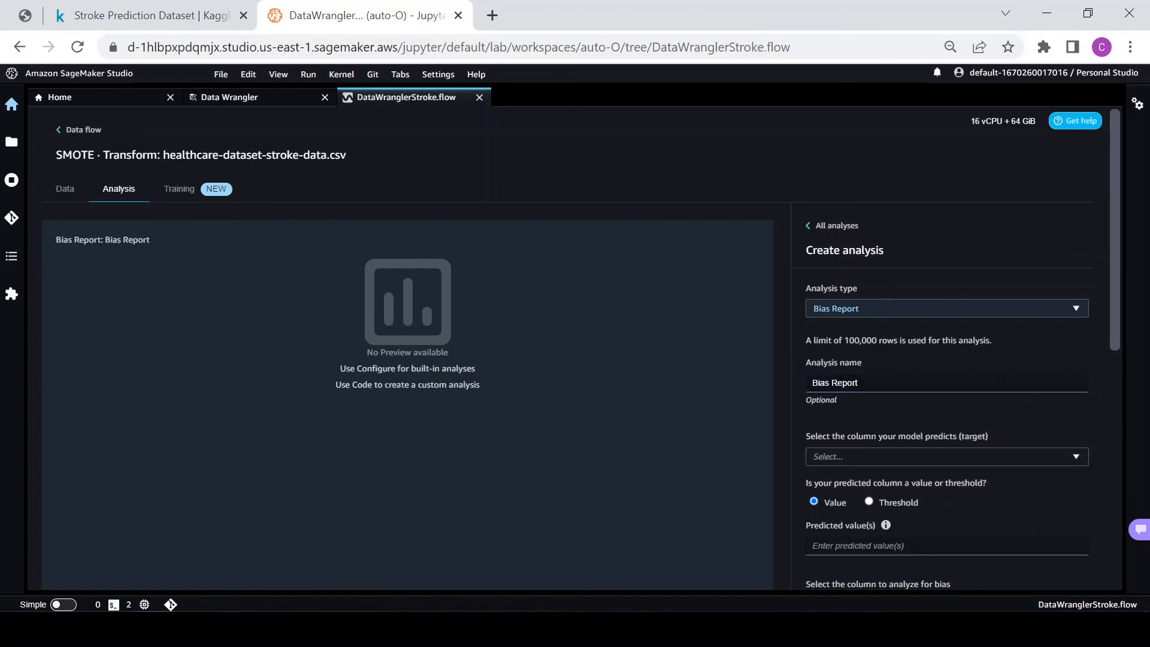
Set stroke as the bias report's target column with a predicted value of 1.
left_click(1006, 506)
left_click(898, 456)
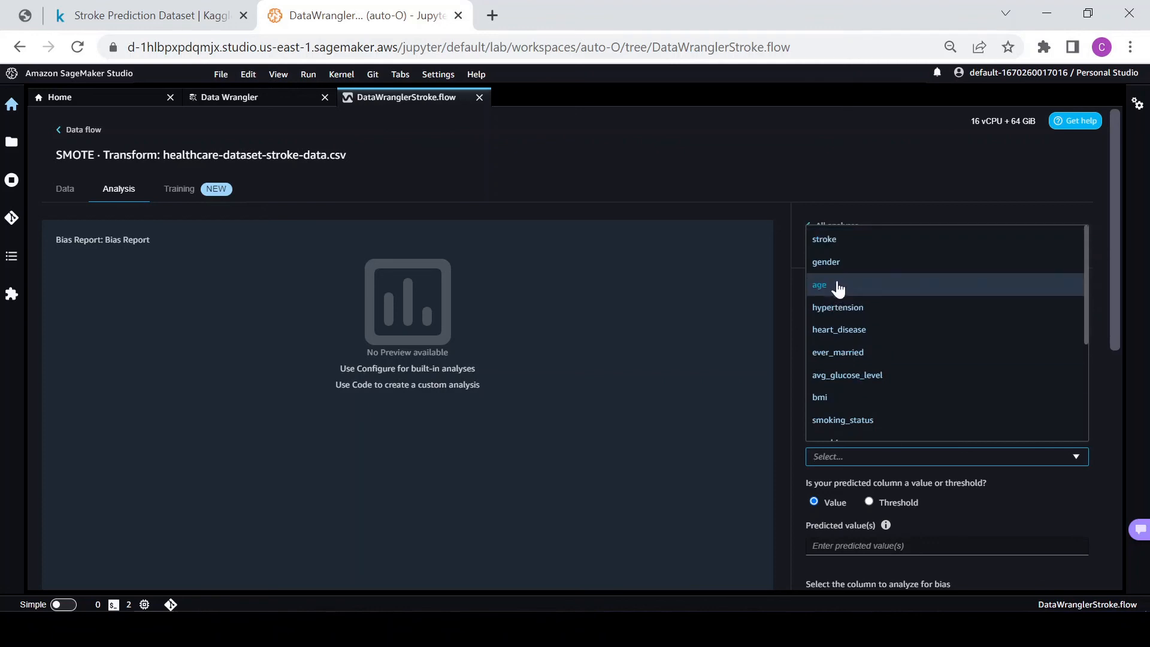
left_click(1021, 474)
left_click(985, 463)
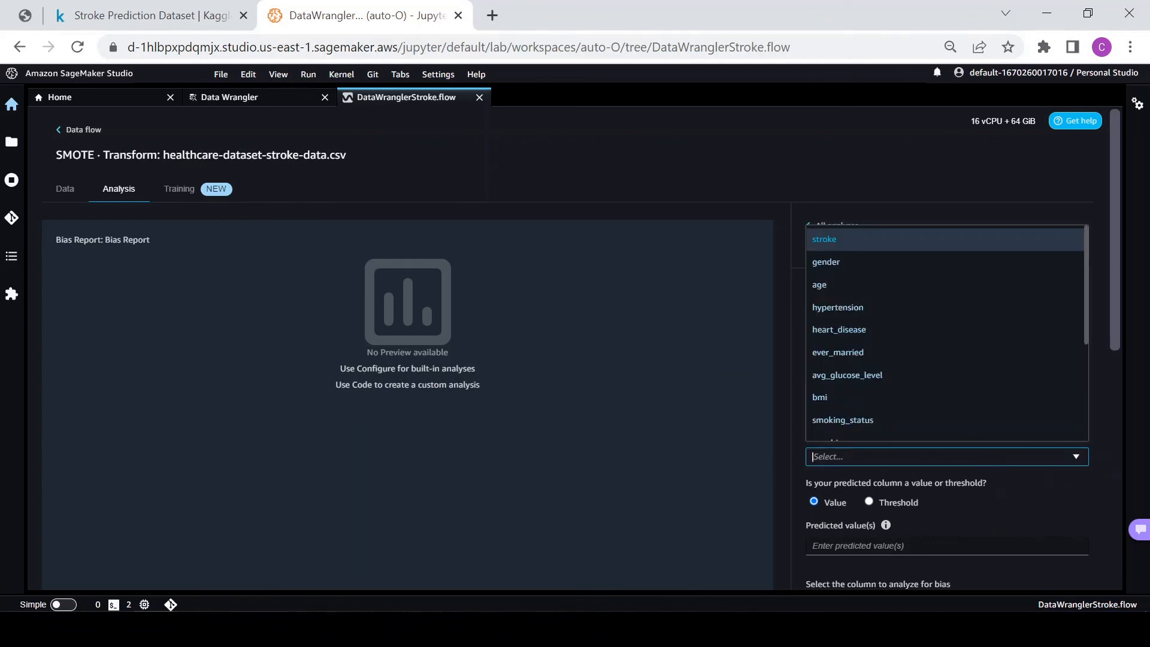
left_click(827, 239)
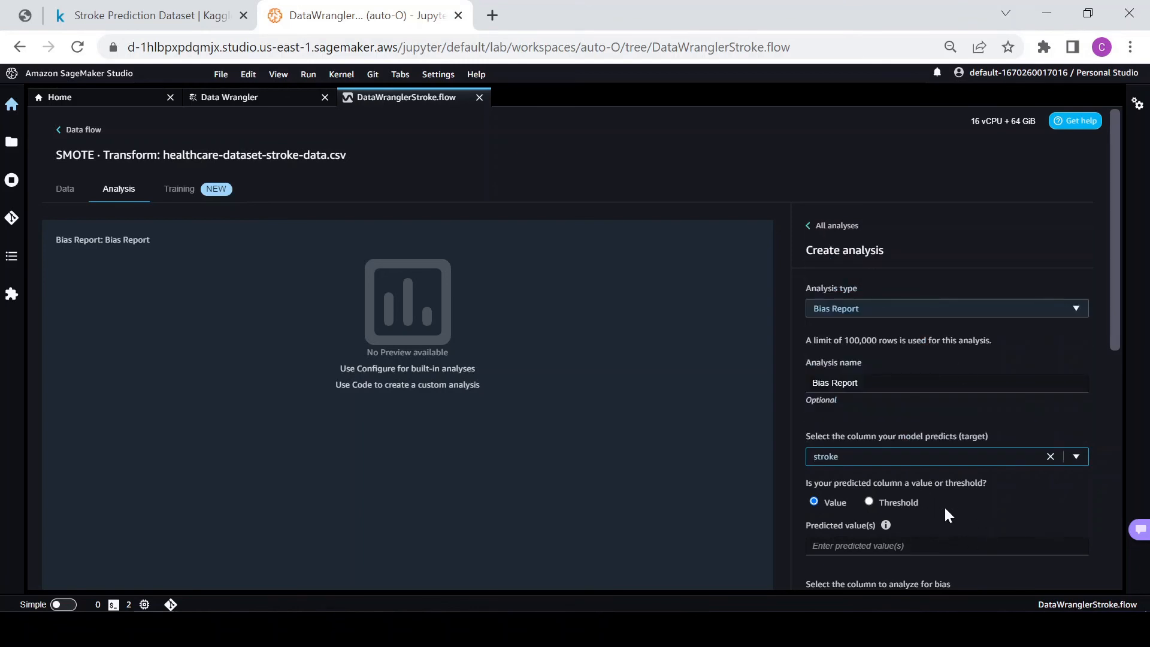
scroll(994, 495, "down", 3)
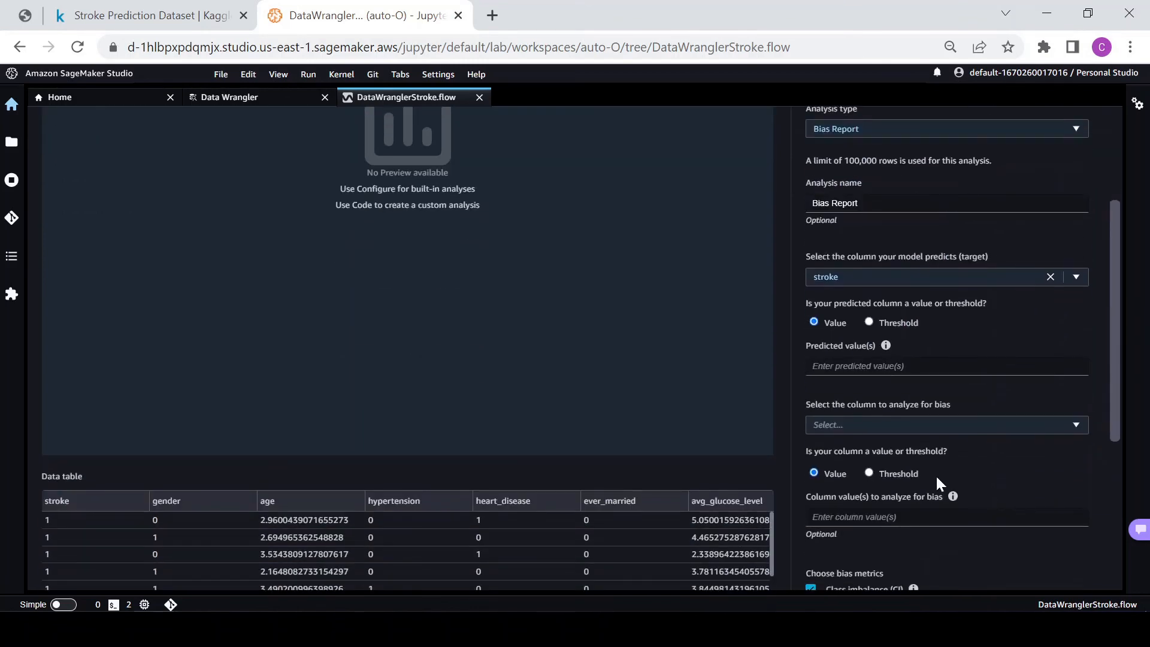
left_click(914, 368)
type("1")
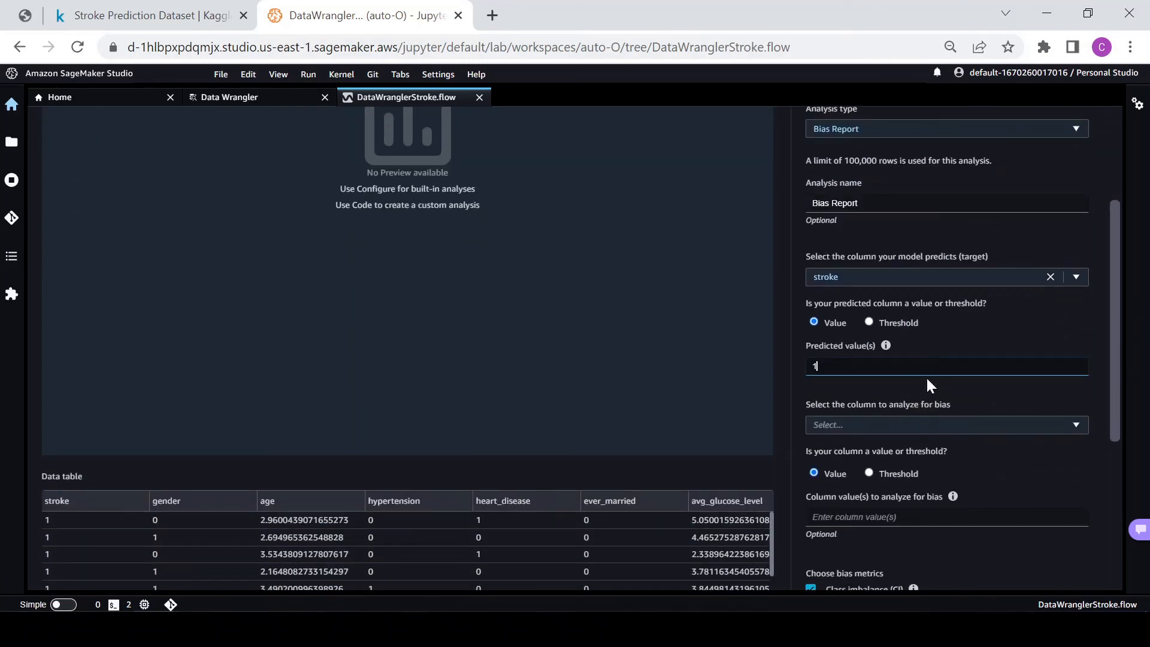
left_click(976, 384)
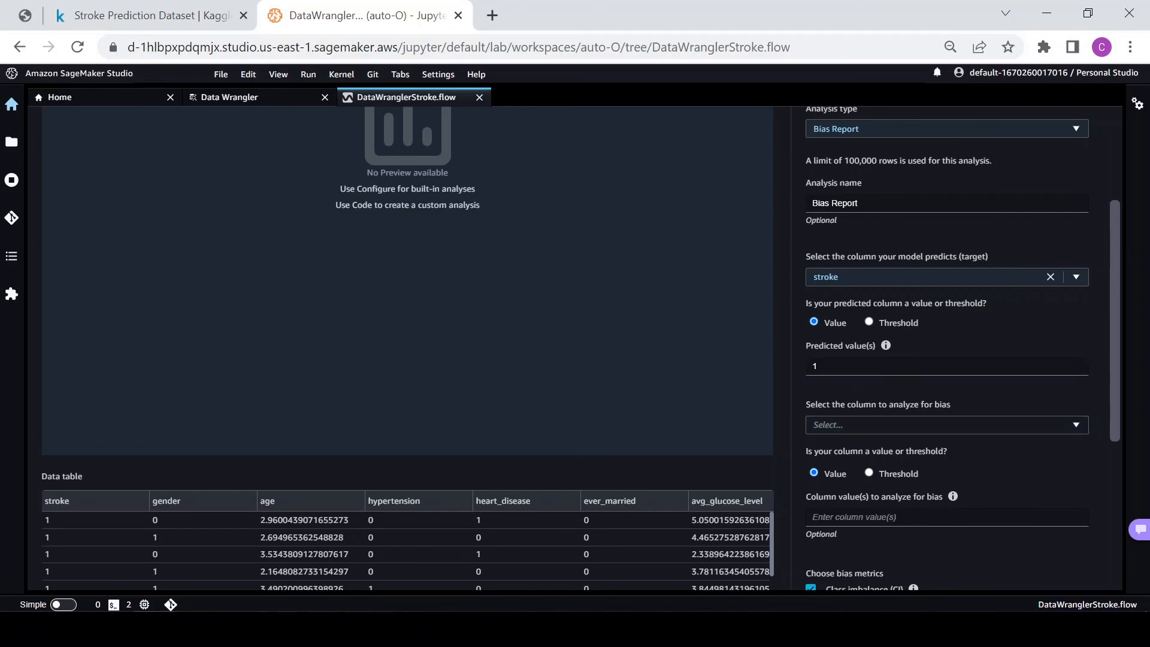
Select age as the column to analyze for bias and treat it as a threshold.
left_click(919, 419)
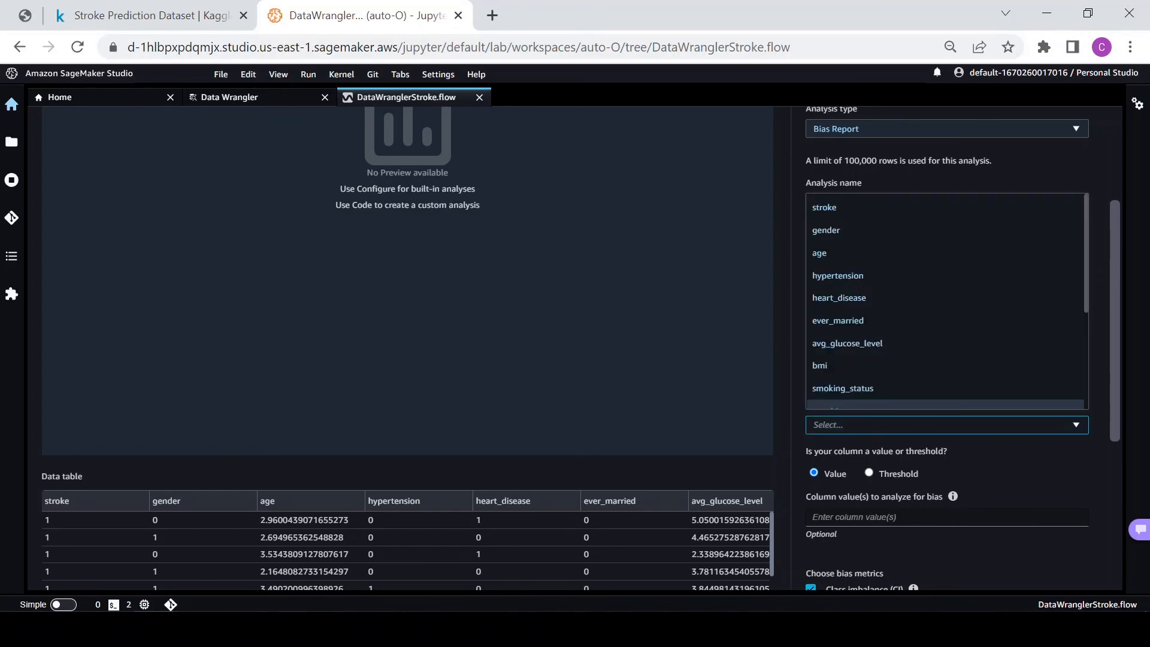
key("Escape")
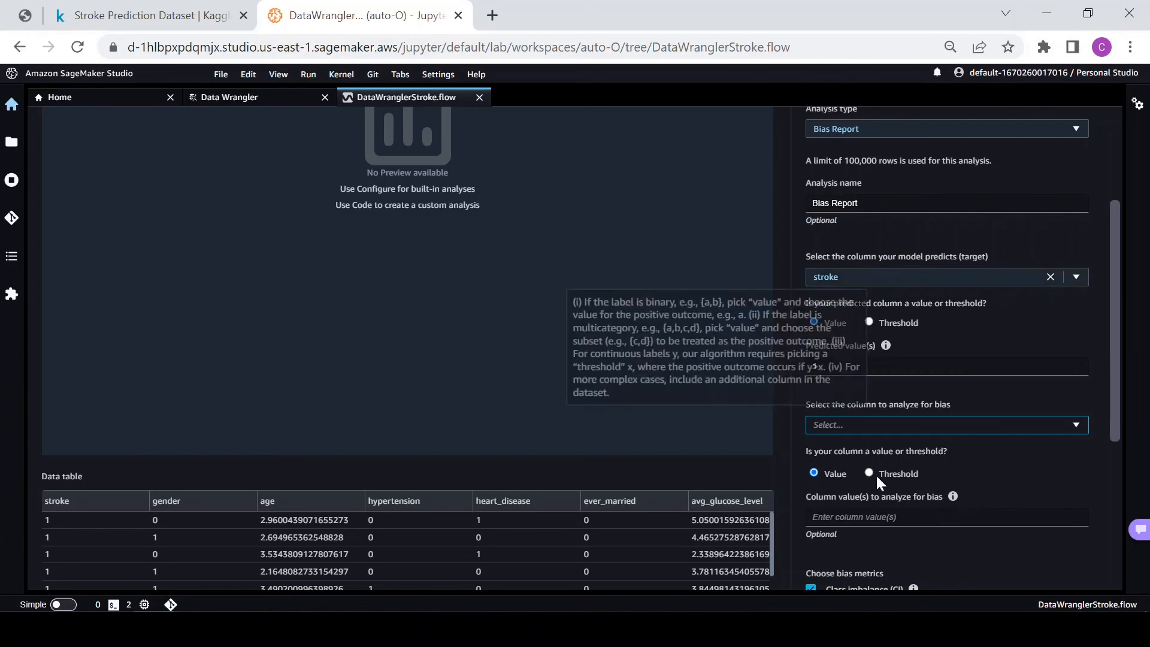
left_click(868, 425)
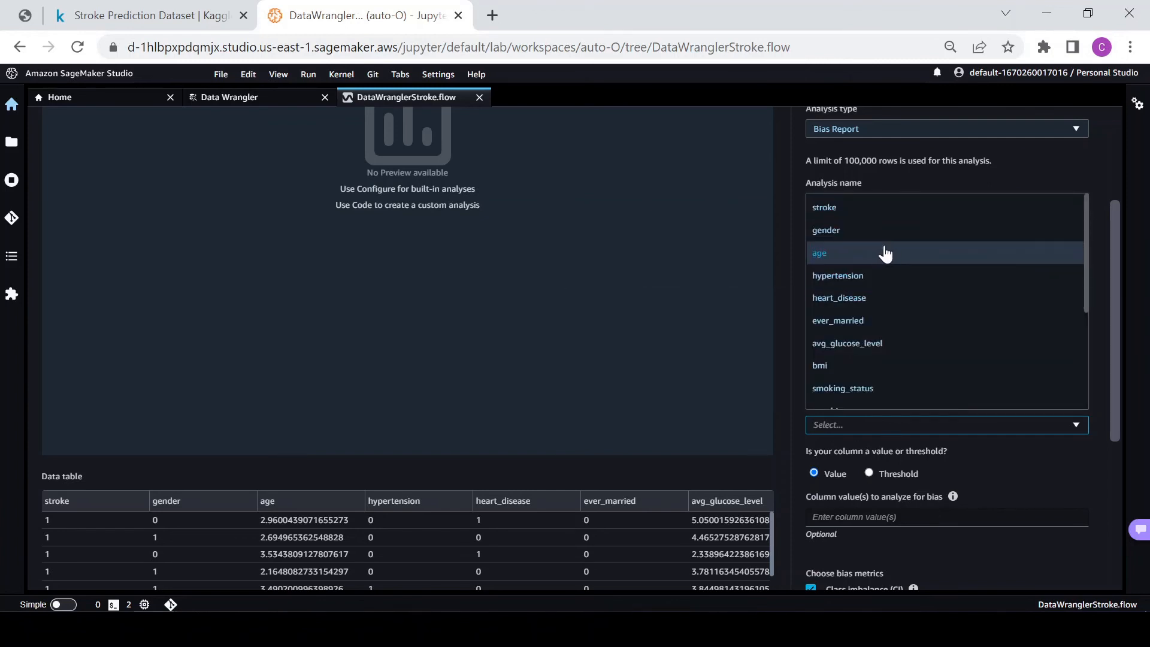
left_click(834, 256)
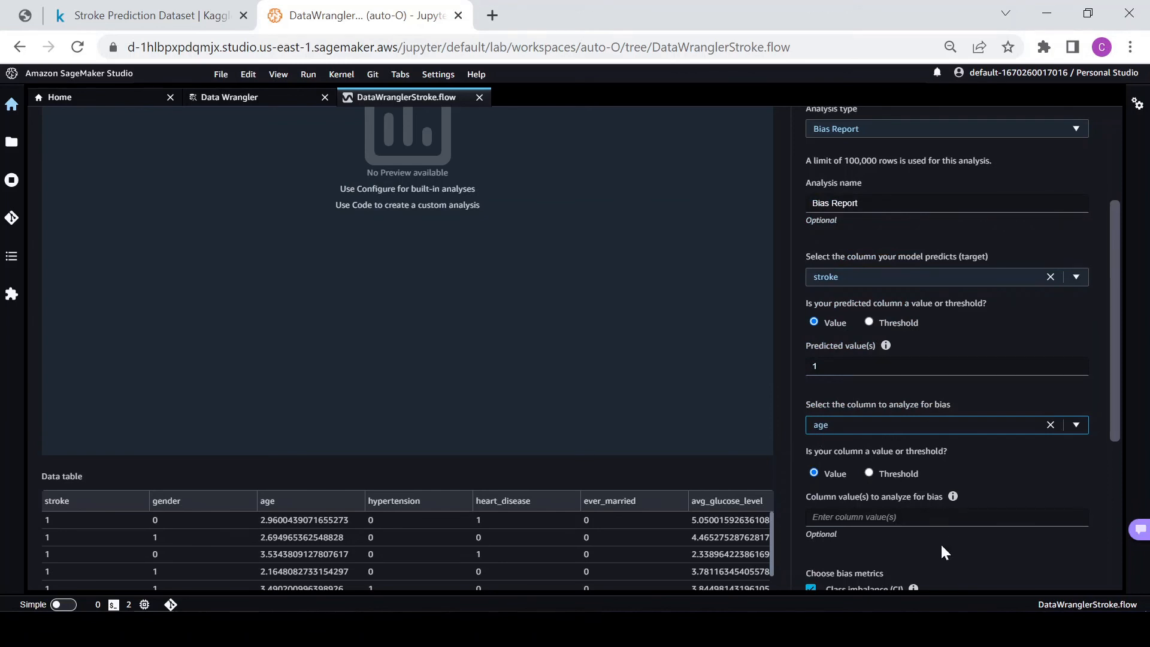
left_click(869, 472)
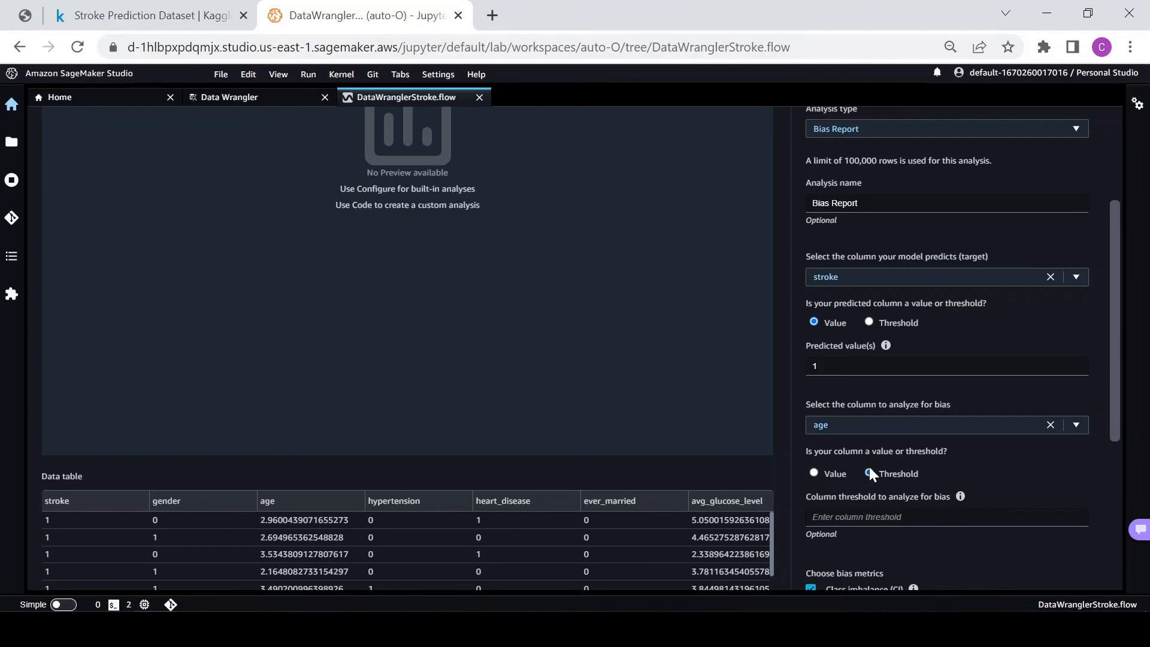
Check the age values in the data table, then clear the column analyzed for bias and select age again.
scroll(336, 533, "down", 5)
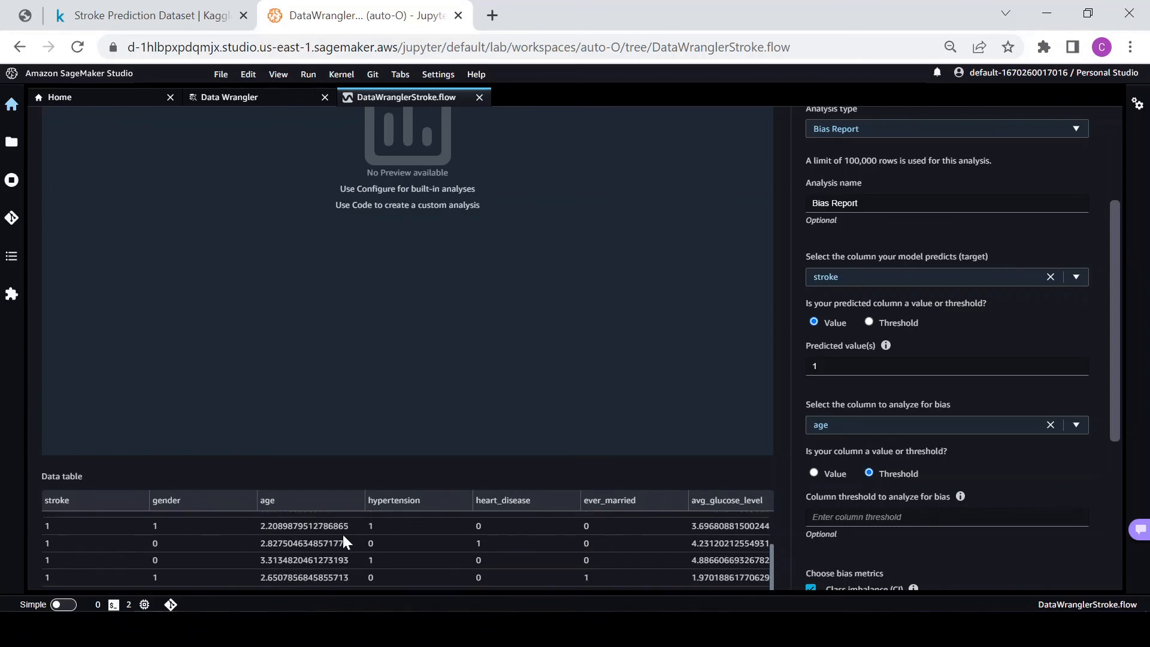
scroll(785, 477, "down", 5)
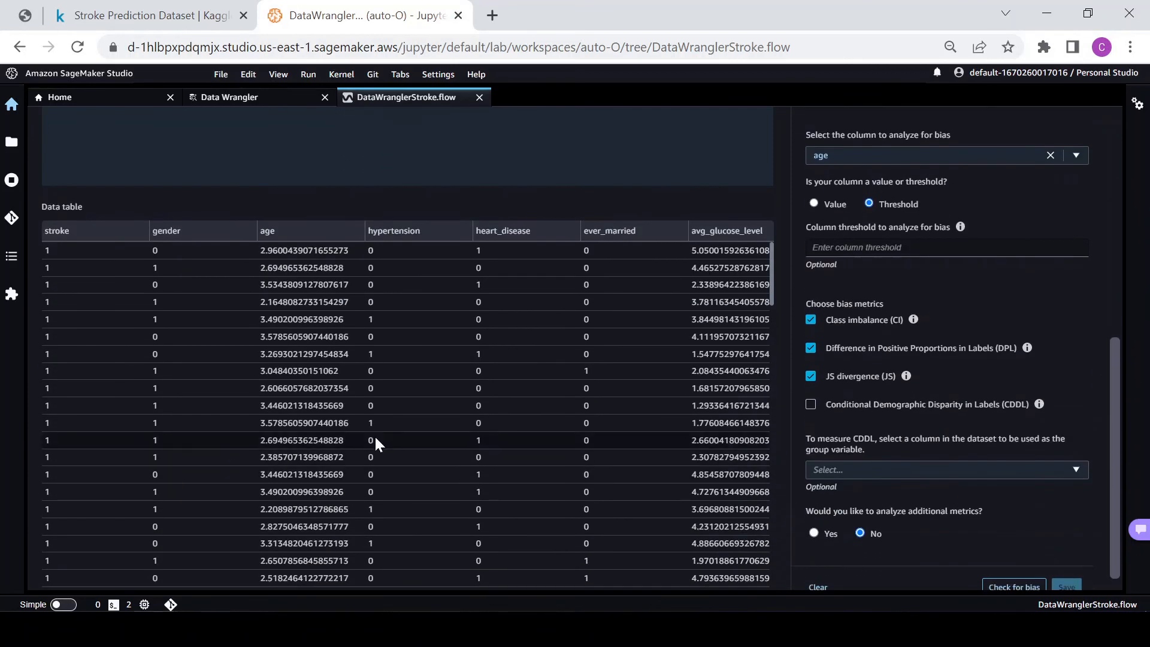
scroll(305, 424, "down", 1)
scroll(305, 424, "up", 1)
scroll(953, 451, "up", 3)
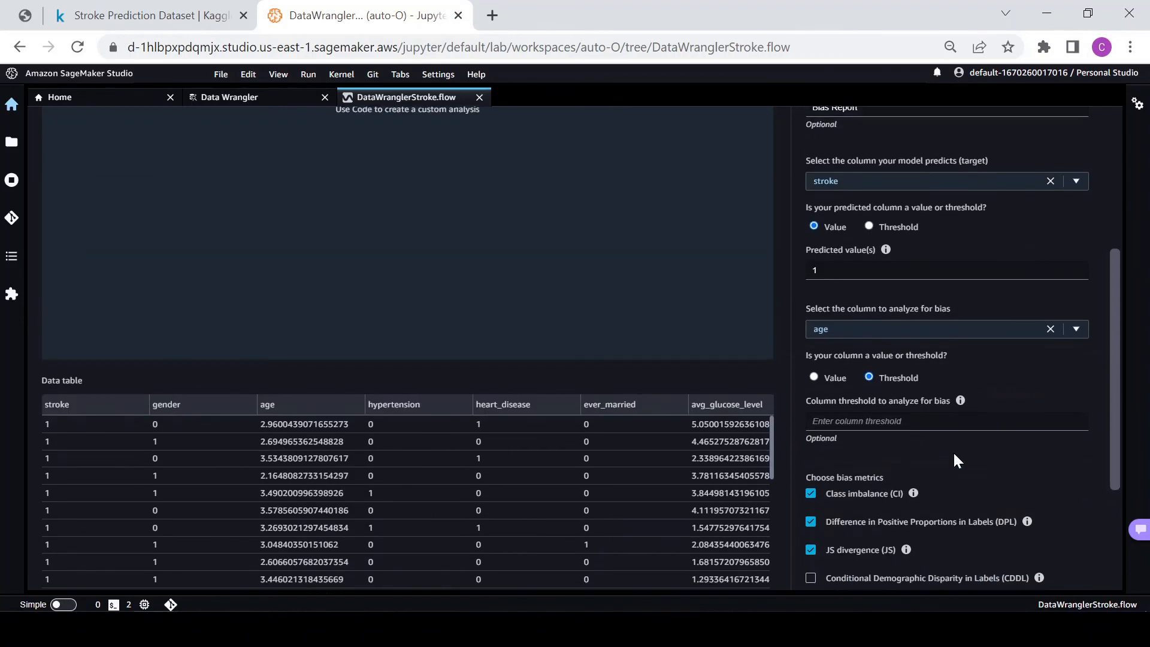
left_click(1049, 335)
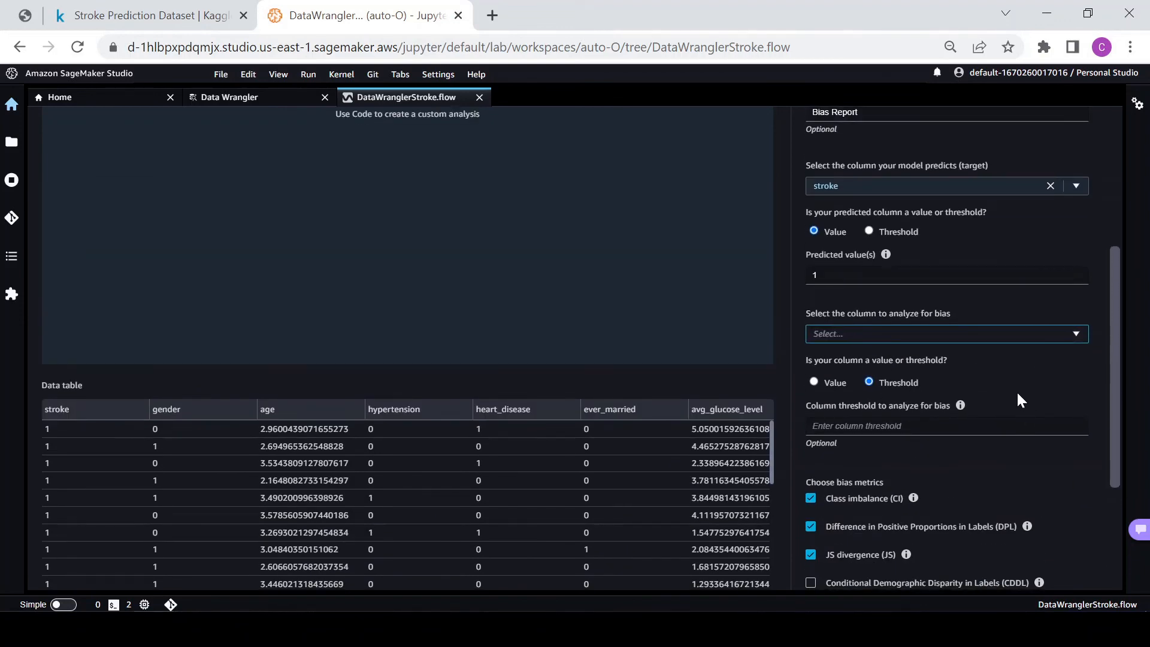
scroll(1016, 396, "down", 3)
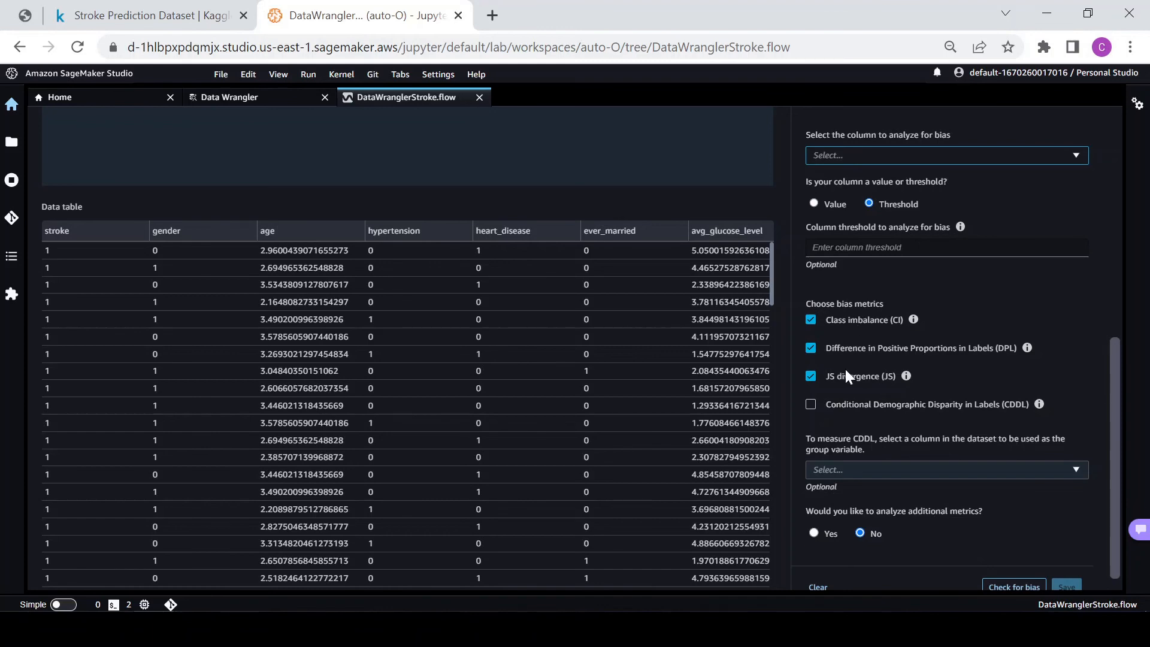
scroll(999, 584, "up", 2)
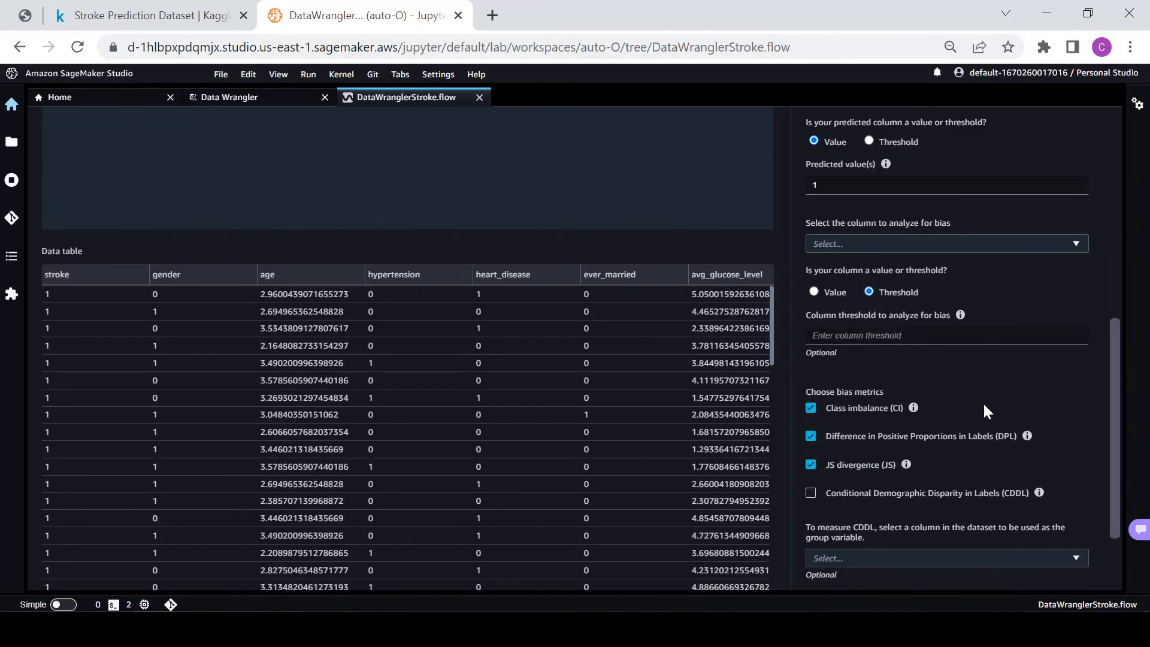
scroll(983, 404, "up", 8)
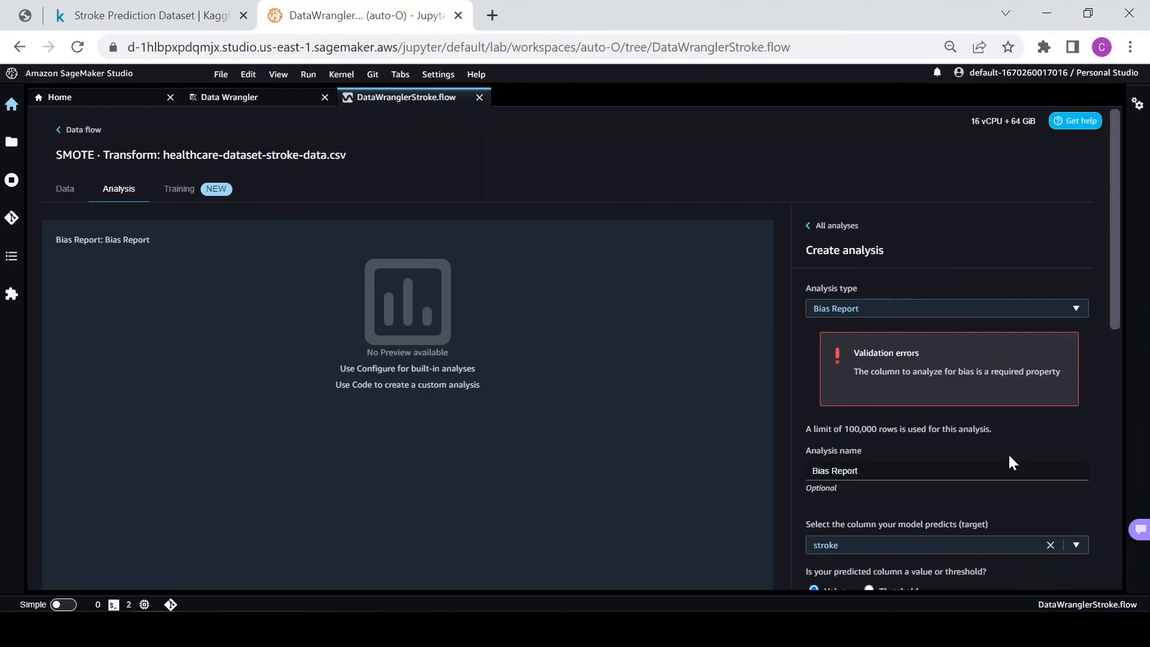
scroll(1007, 462, "down", 6)
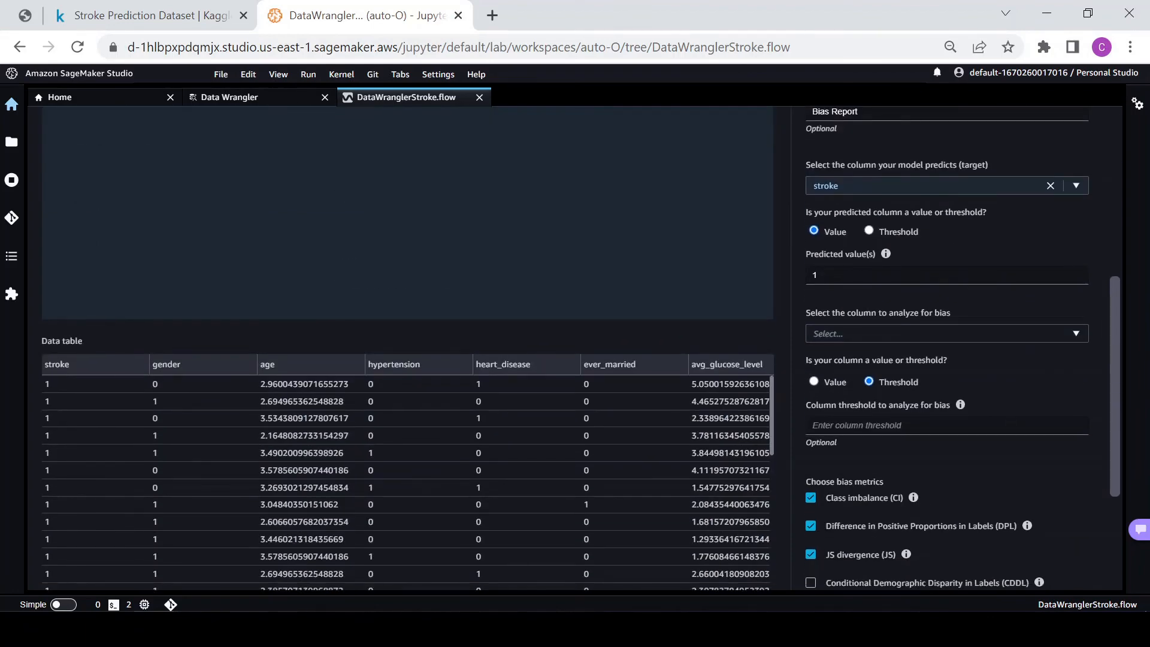
left_click(863, 333)
left_click(845, 404)
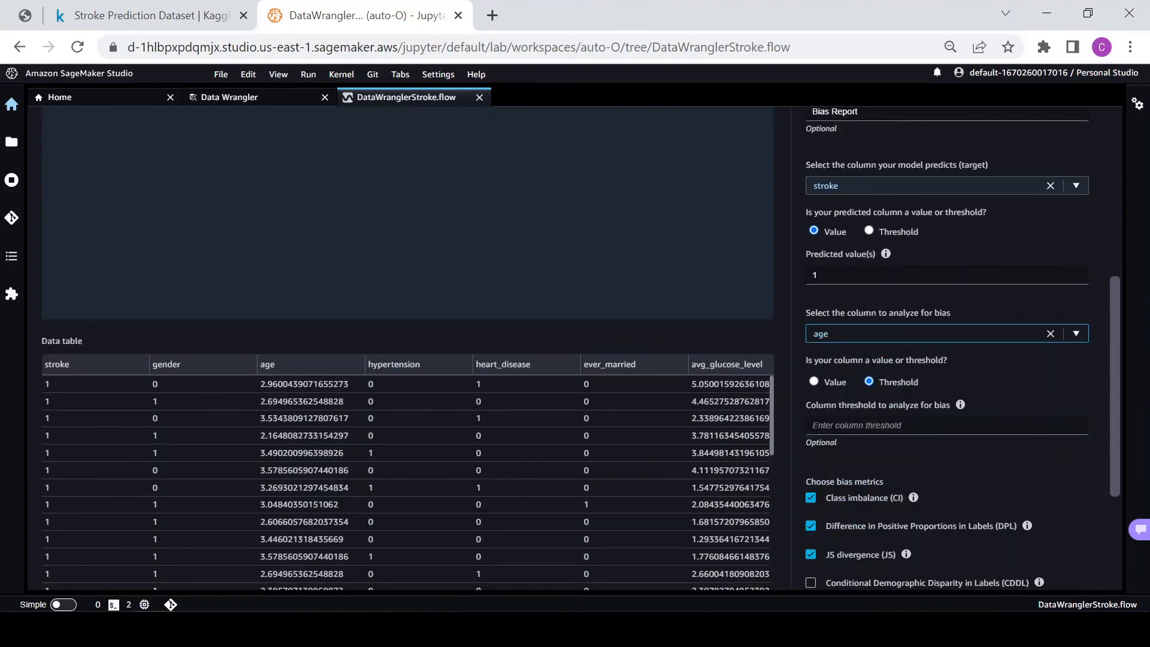
Try to check for bias with age treated as a threshold but no threshold value entered.
scroll(1039, 406, "down", 3)
left_click(815, 202)
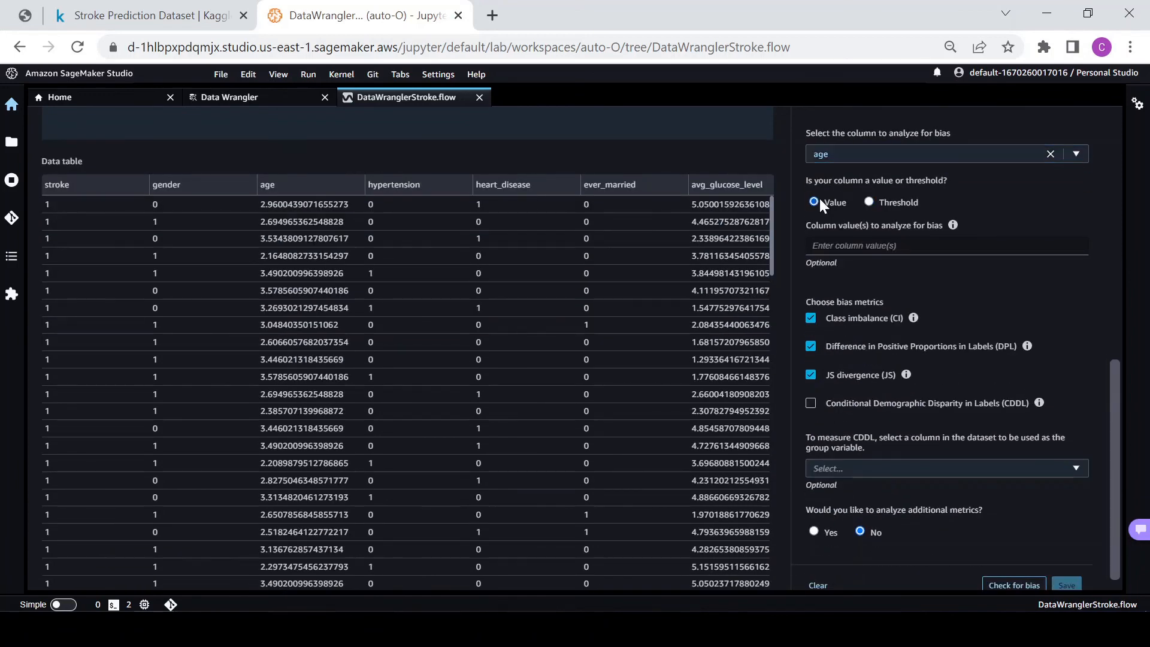
left_click(868, 202)
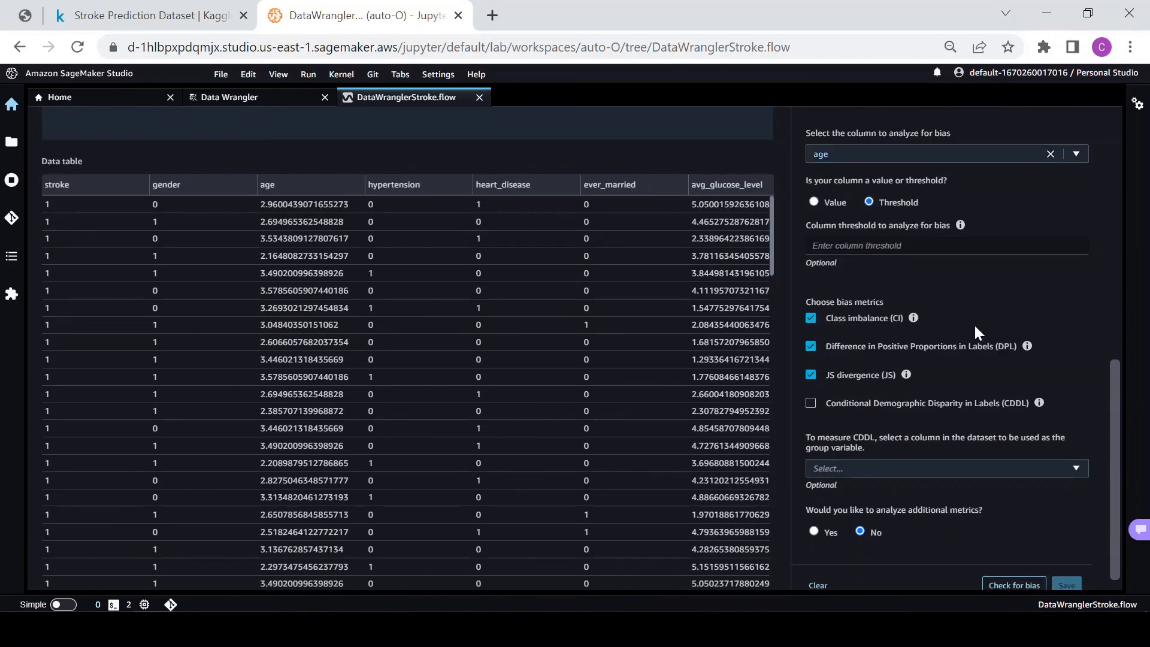
scroll(982, 389, "down", 1)
left_click(1008, 567)
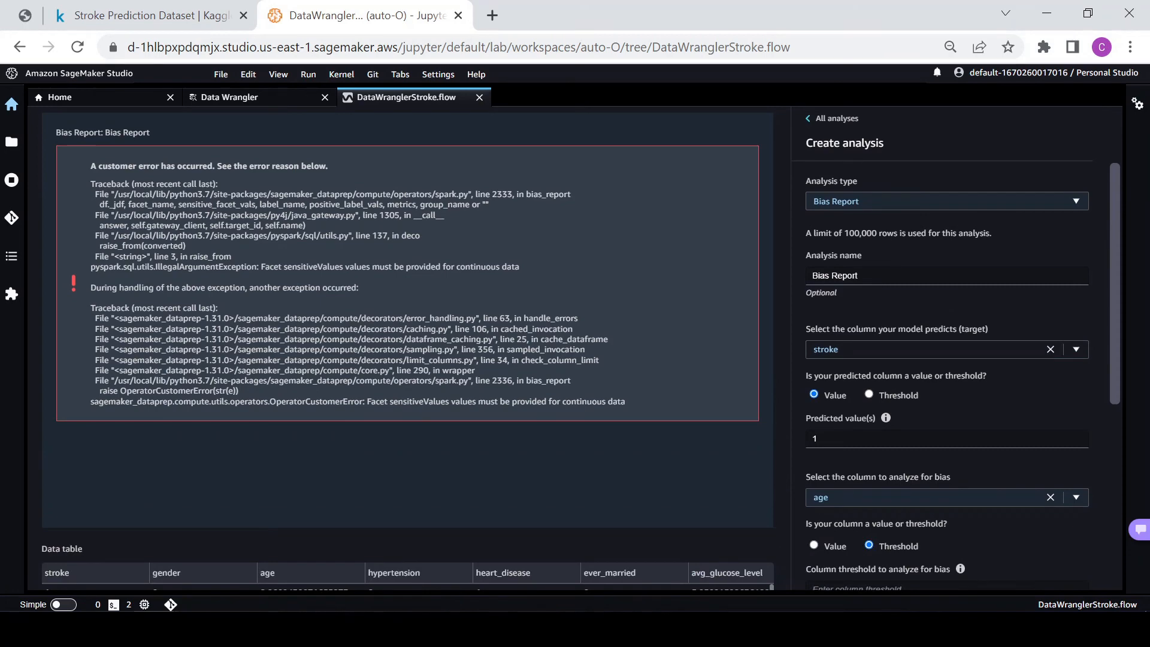
Set the age column threshold to 0 and run the bias check.
scroll(961, 340, "down", 5)
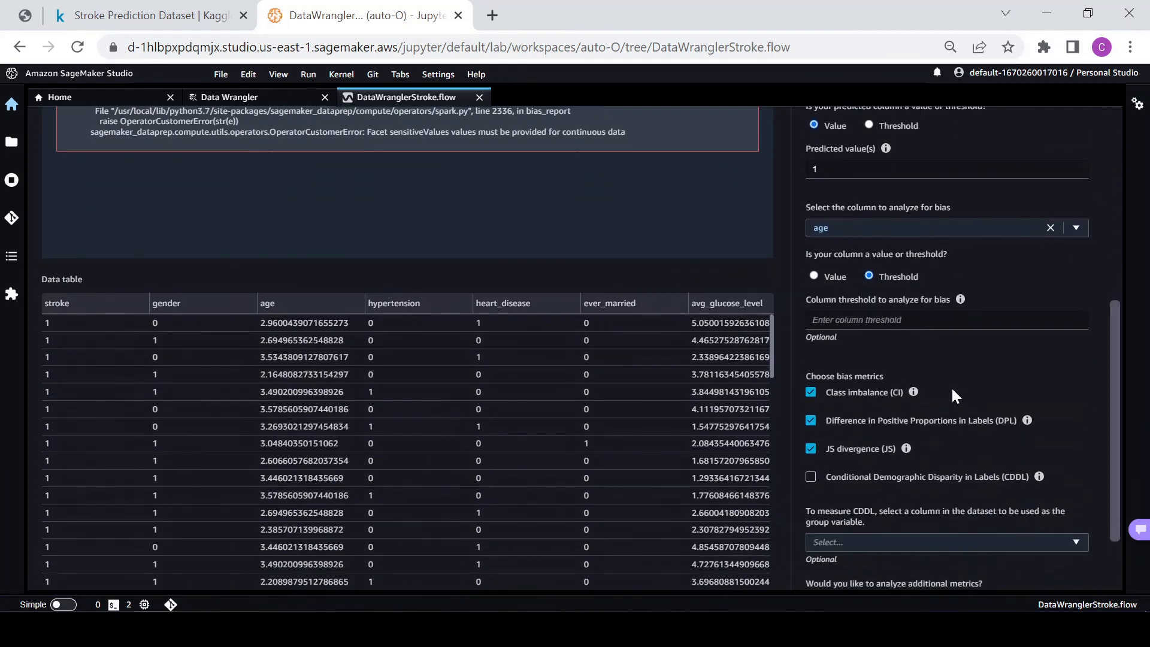
left_click(946, 321)
type("0")
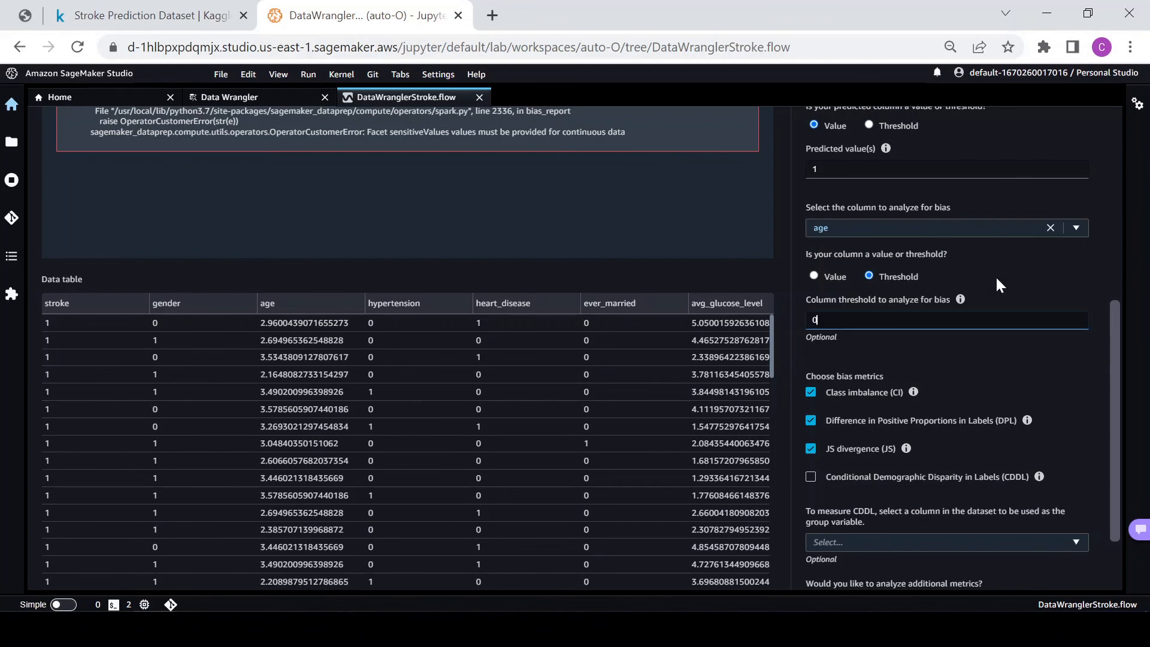
triple_click(1056, 348)
scroll(1050, 348, "down", 2)
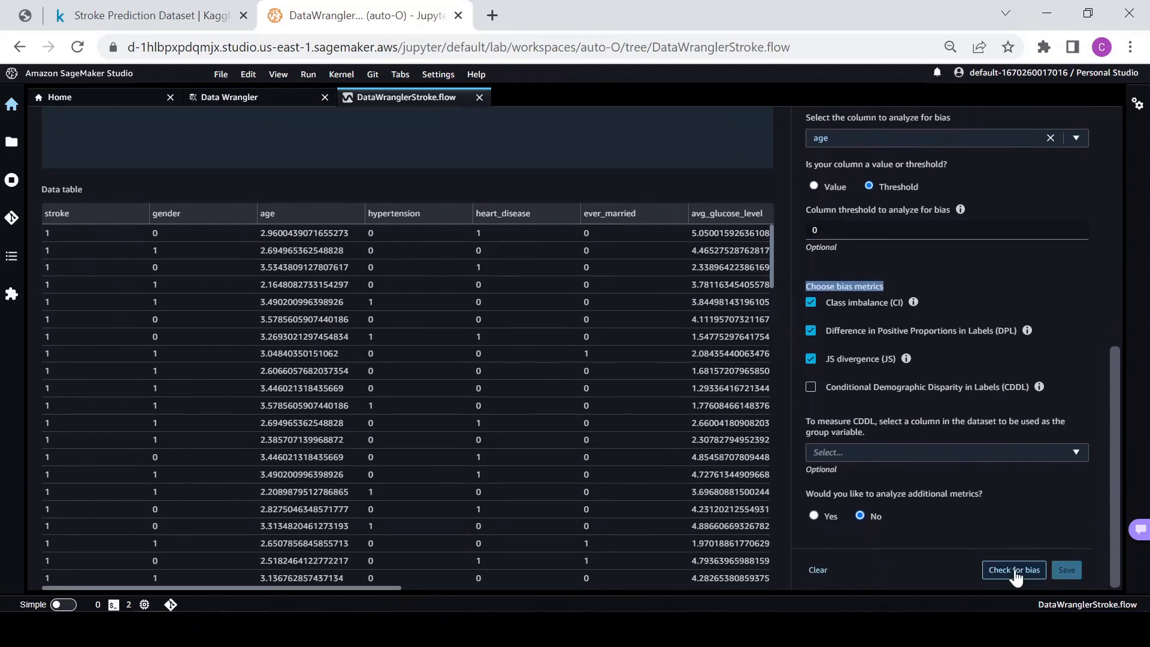
left_click(1015, 570)
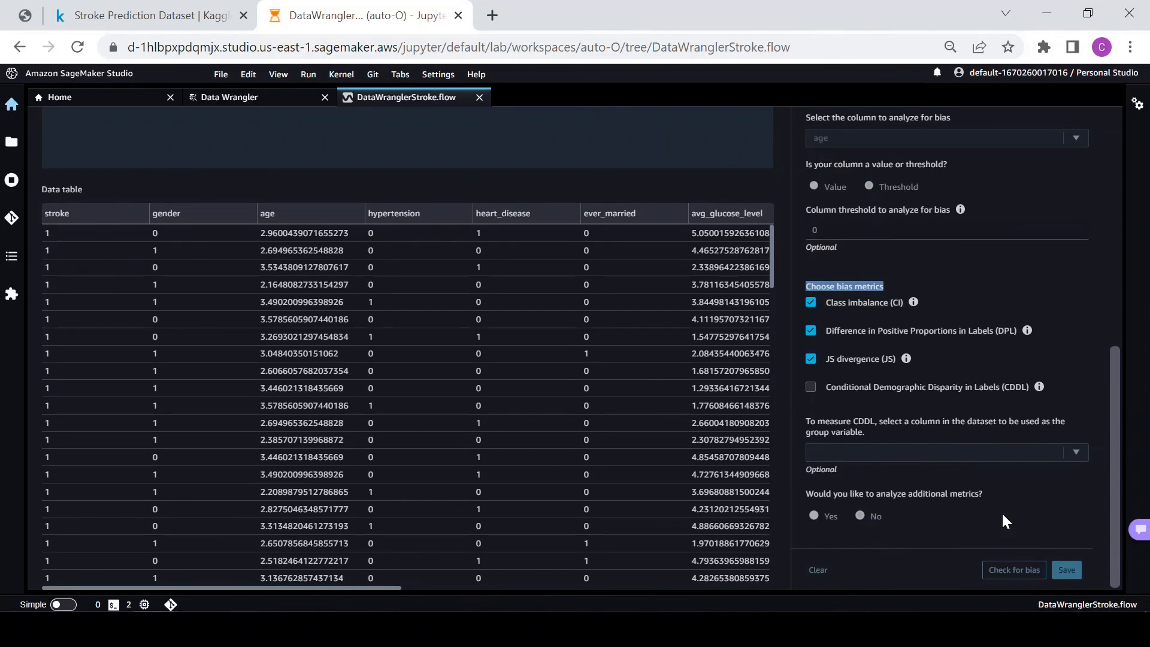
Review the class imbalance, DPL and Jensen-Shannon metrics for age, and save the bias report.
scroll(996, 505, "down", 2)
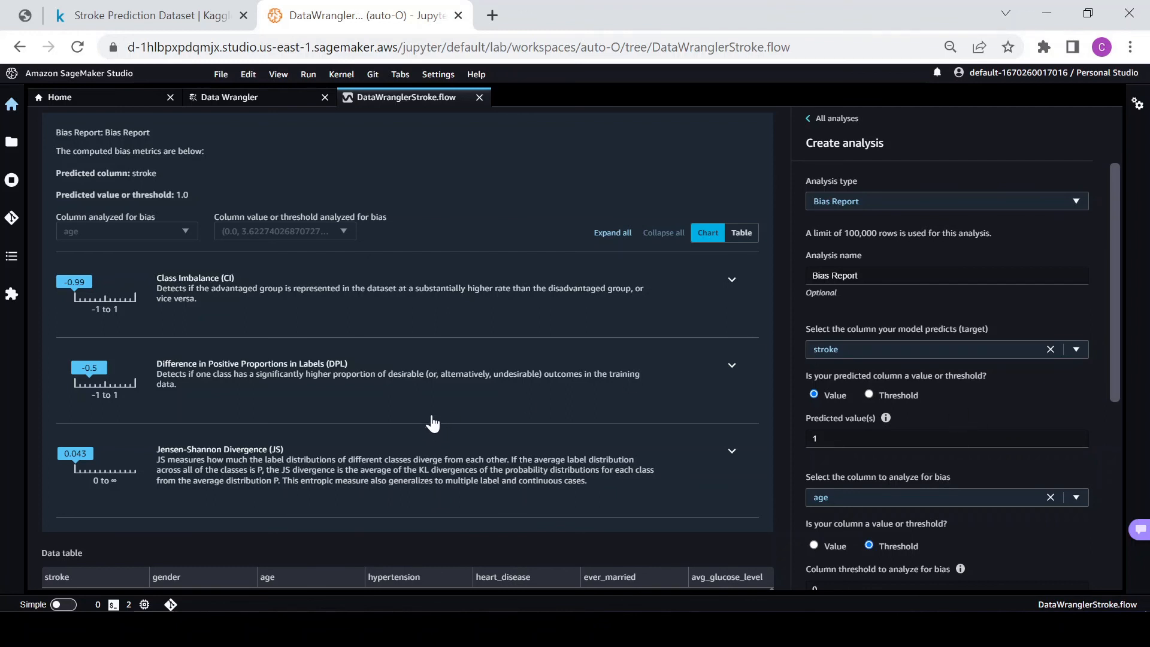
scroll(440, 414, "up", 2)
scroll(439, 395, "down", 2)
scroll(352, 462, "down", 2)
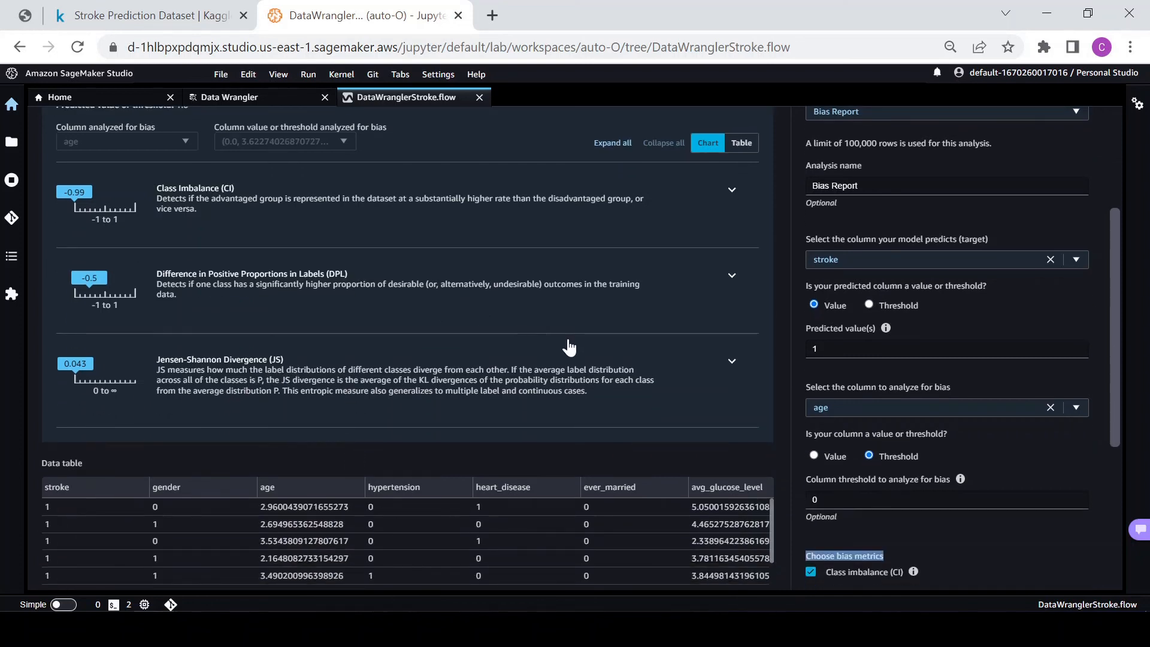
scroll(541, 342, "down", 3)
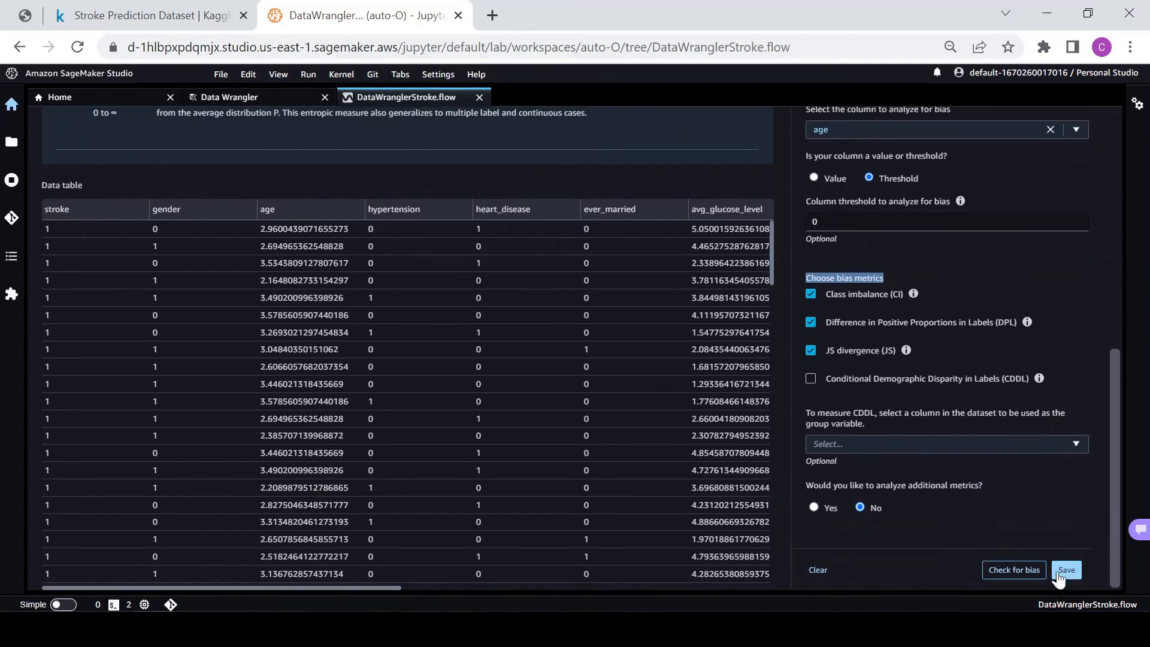
left_click(1066, 572)
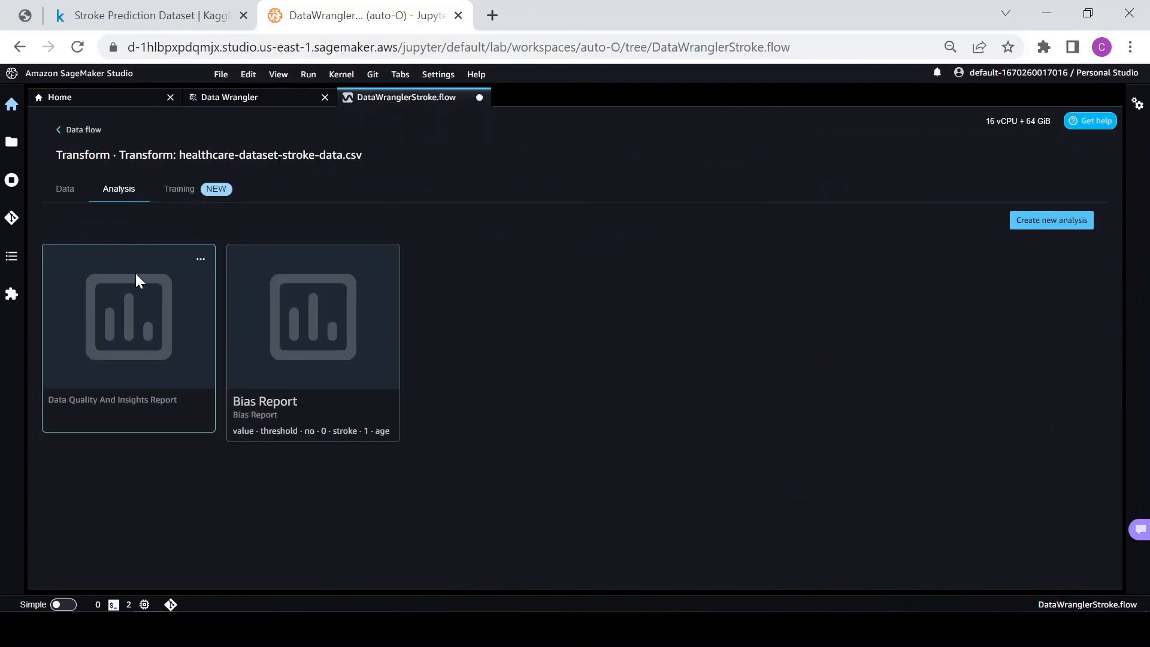
Start a new Quick Model analysis on the SMOTE output and name it Quick Model.
left_click(1048, 221)
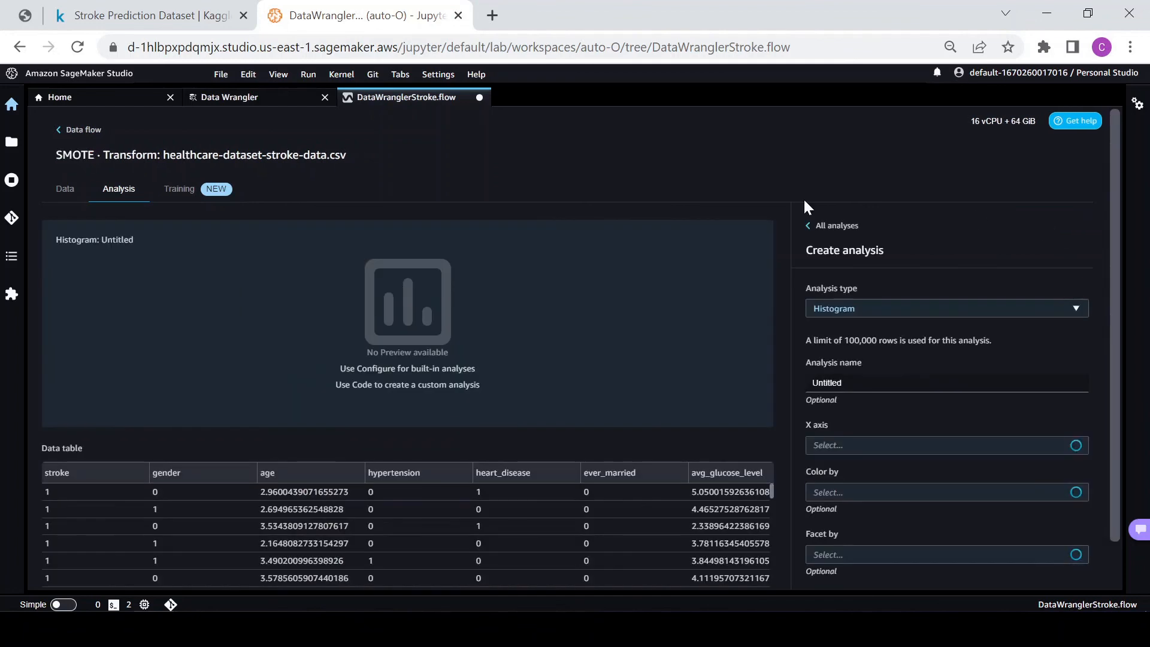
left_click(868, 309)
scroll(896, 476, "down", 1)
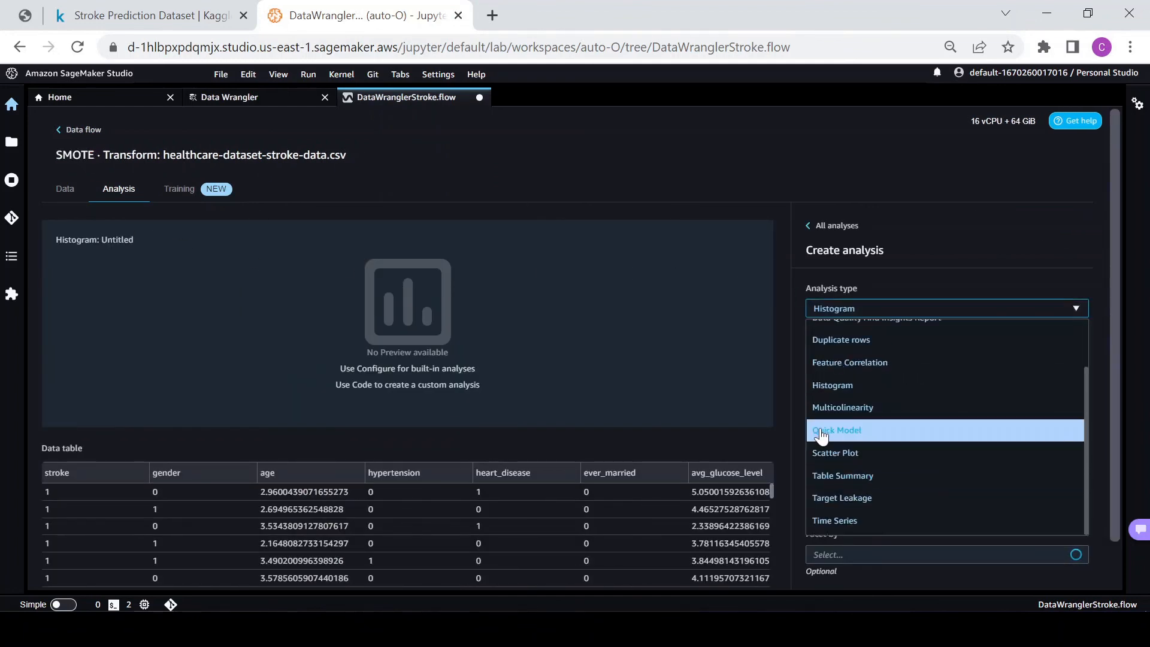
left_click(839, 431)
key("Tab")
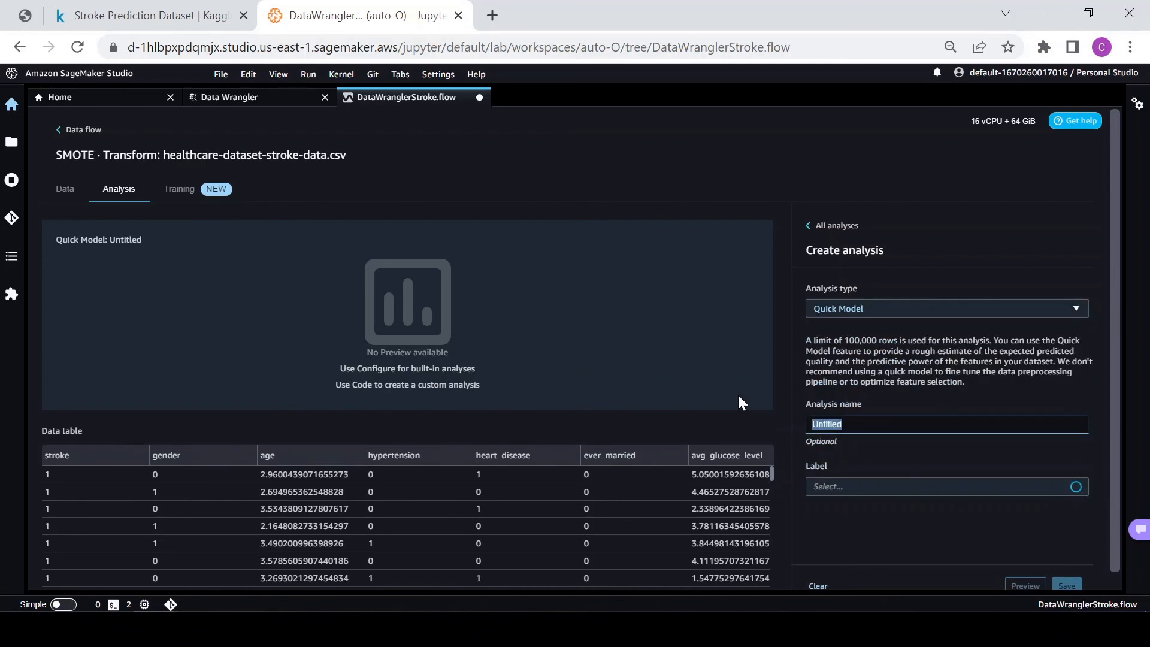
type("Quick Model")
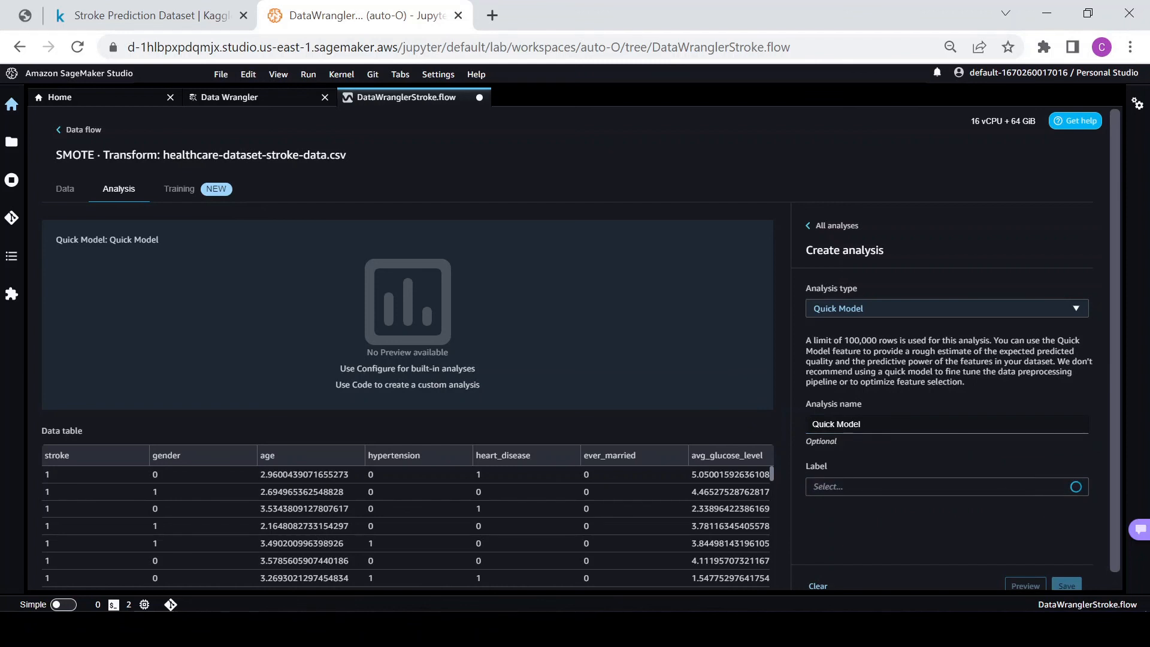
left_click(831, 487)
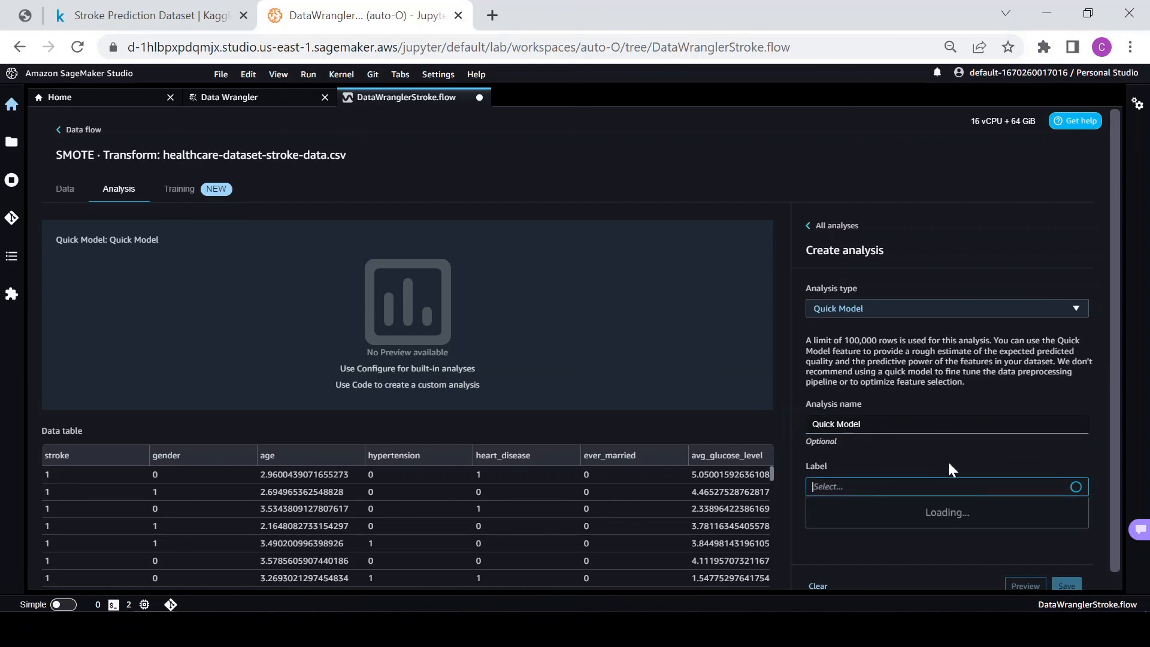
scroll(909, 444, "down", 1)
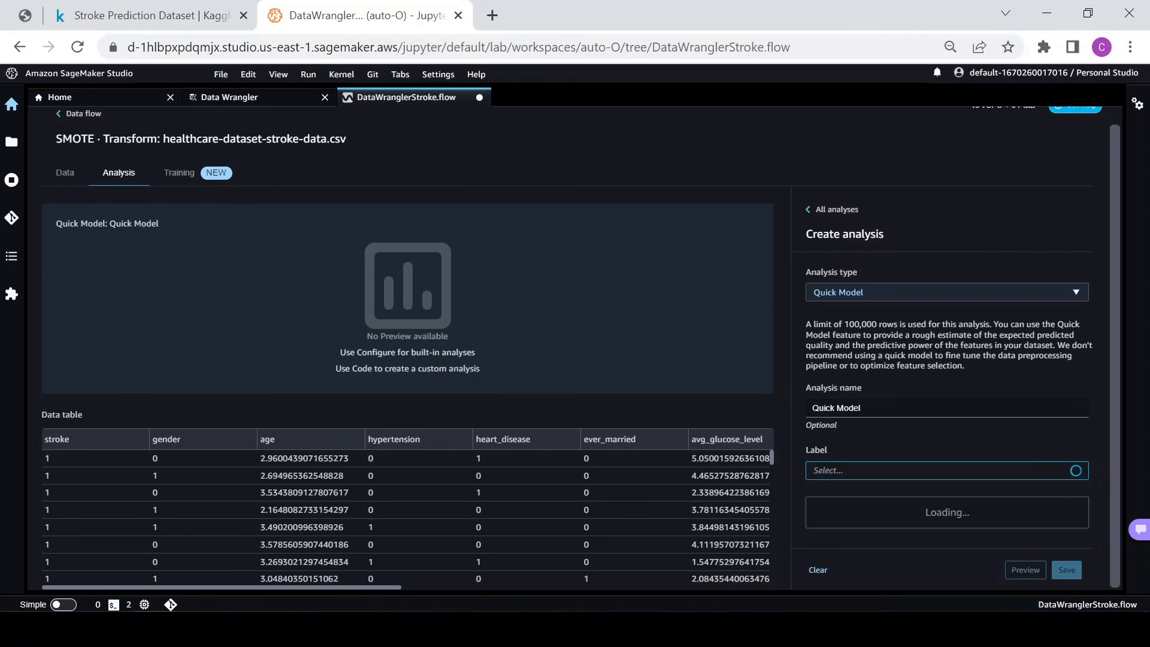
left_click(872, 464)
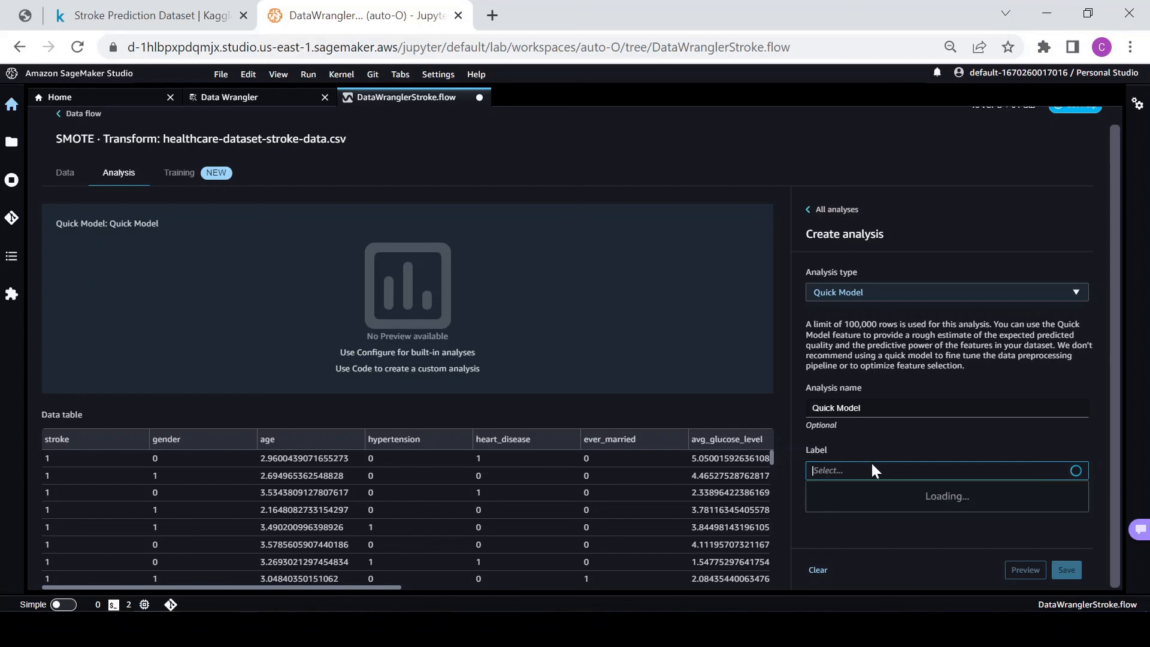
left_click(871, 464)
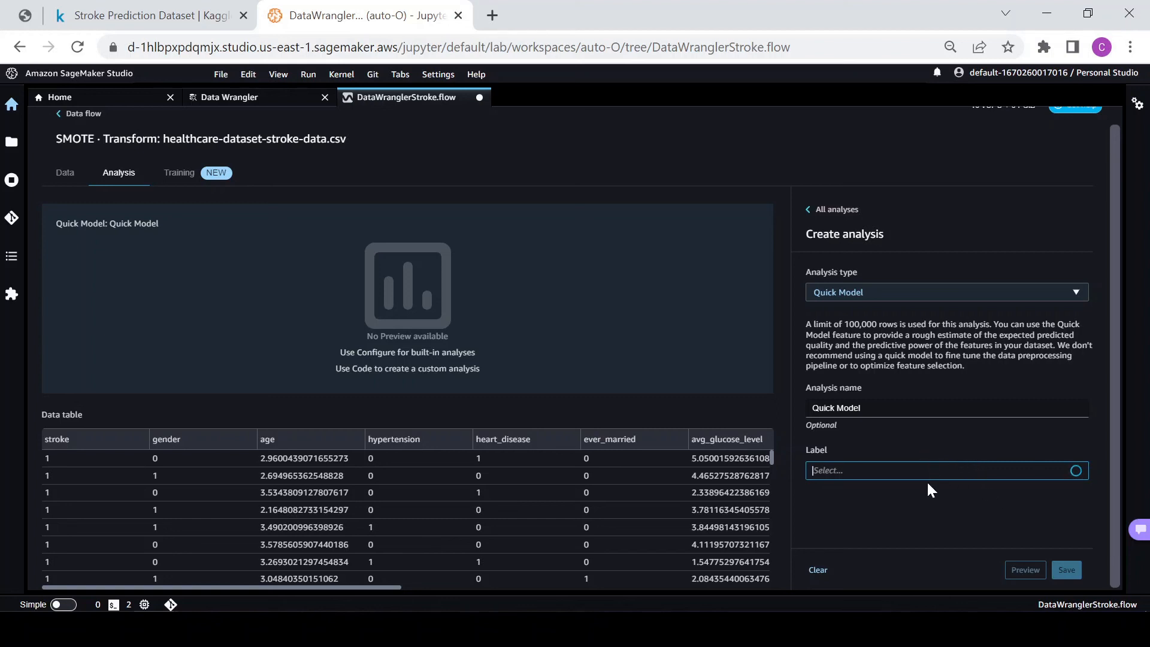
left_click(948, 467)
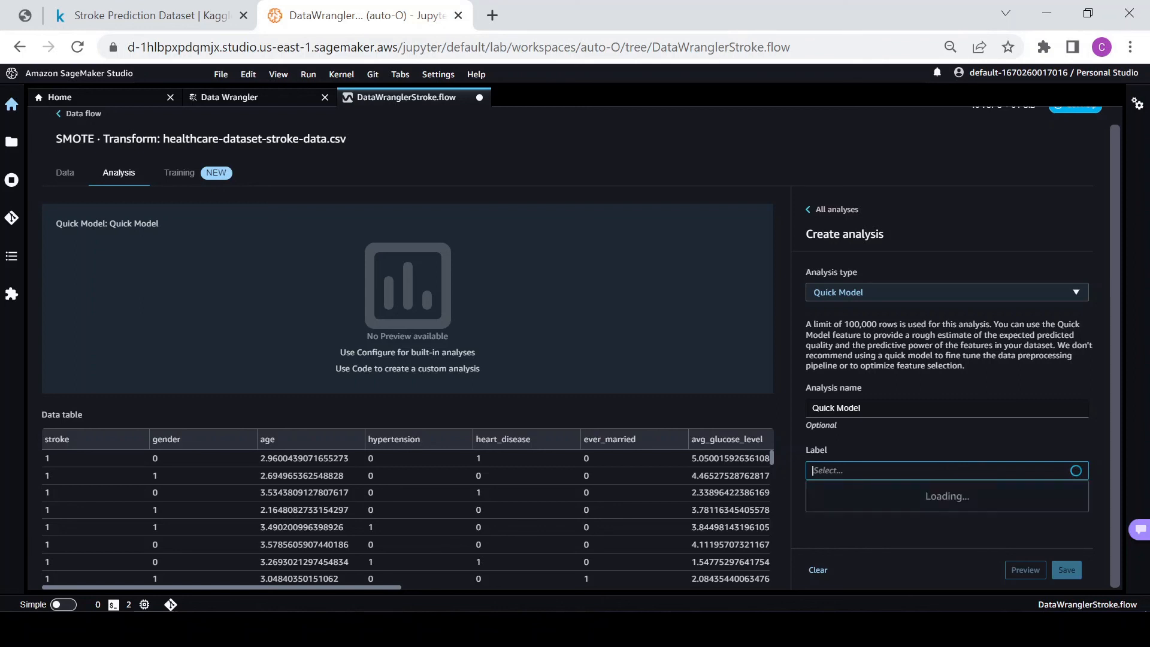
left_click(922, 513)
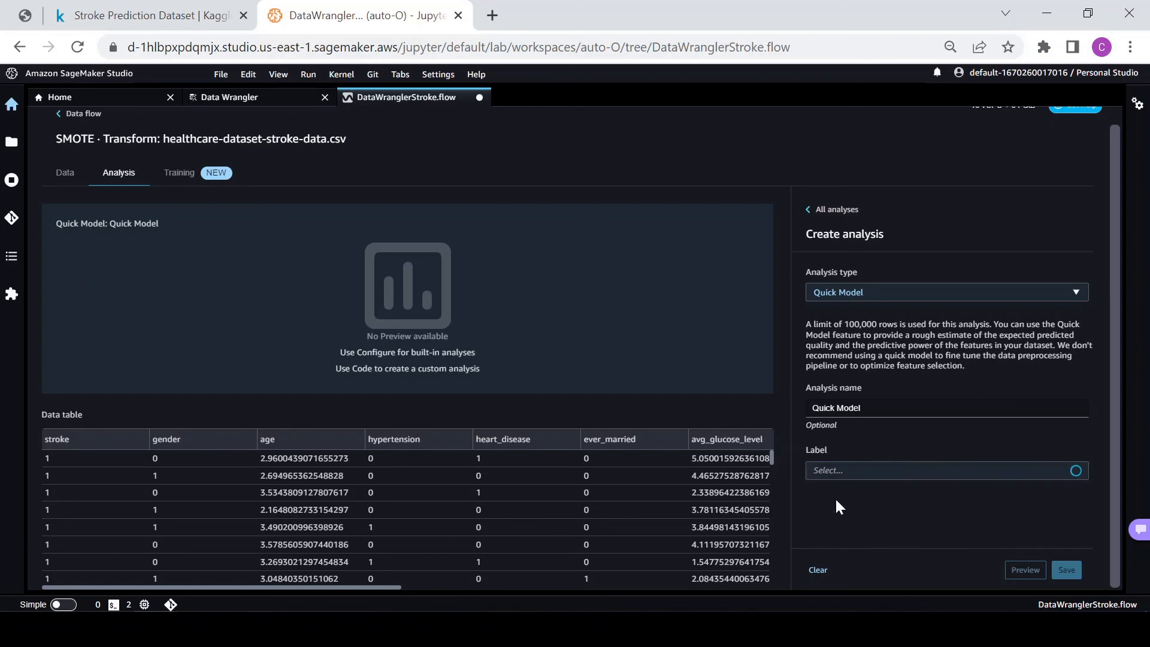
left_click(819, 571)
left_click(810, 211)
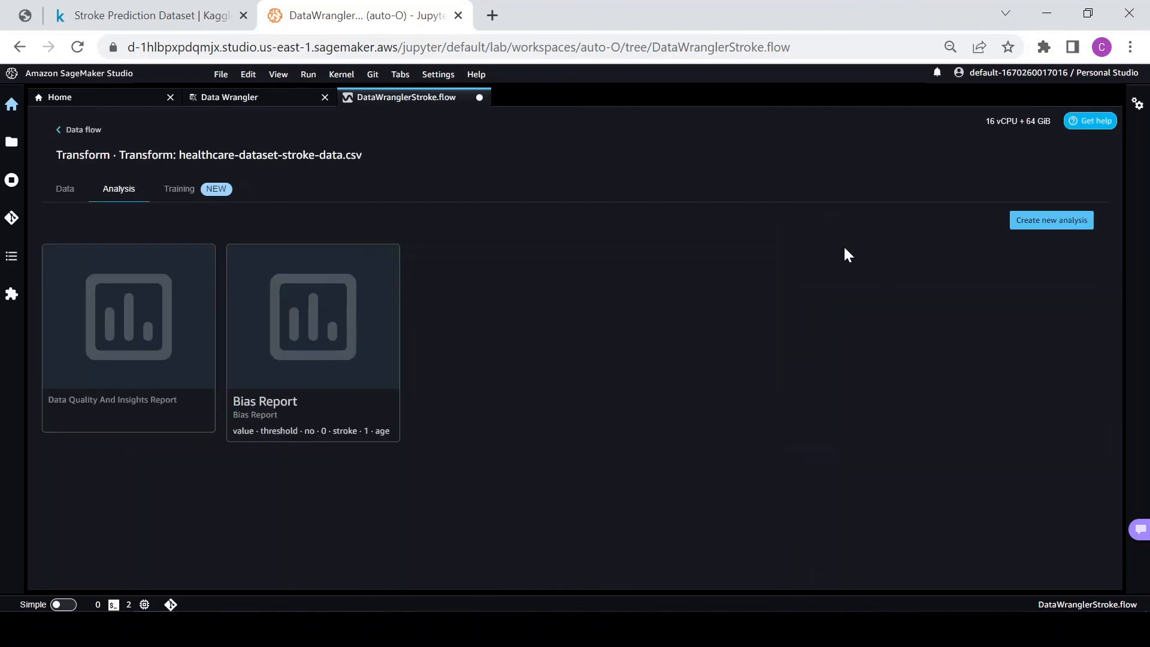
Create a fresh Quick Model analysis for the SMOTE output, named Quick Model.
left_click(1047, 224)
left_click(946, 308)
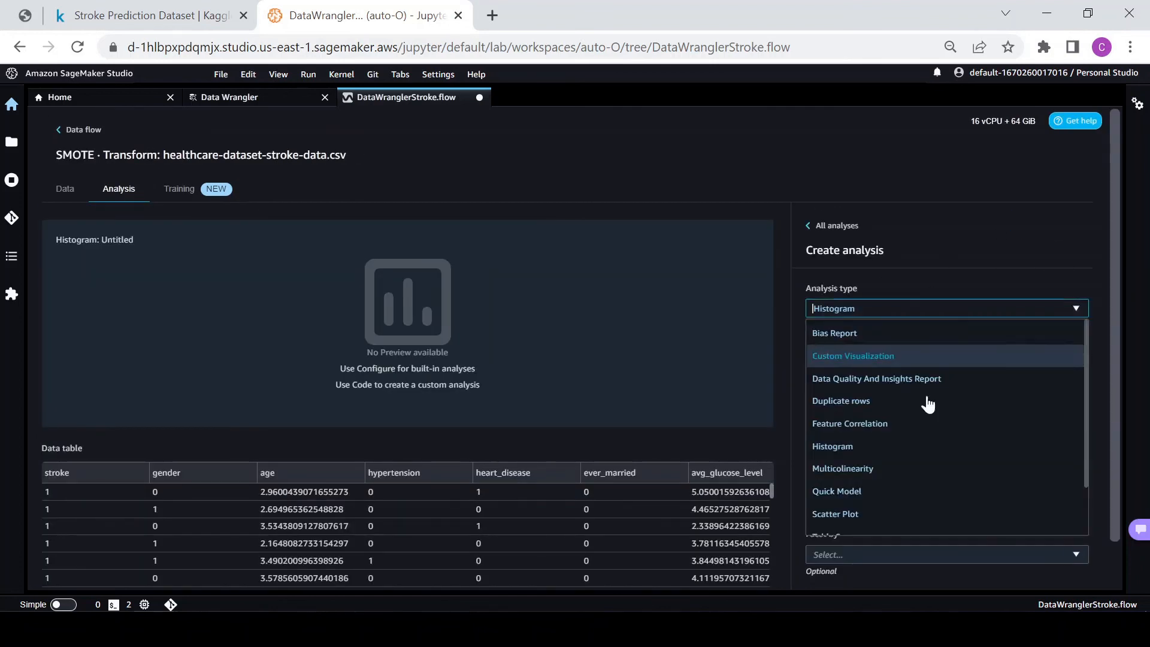
scroll(915, 455, "down", 2)
left_click(830, 431)
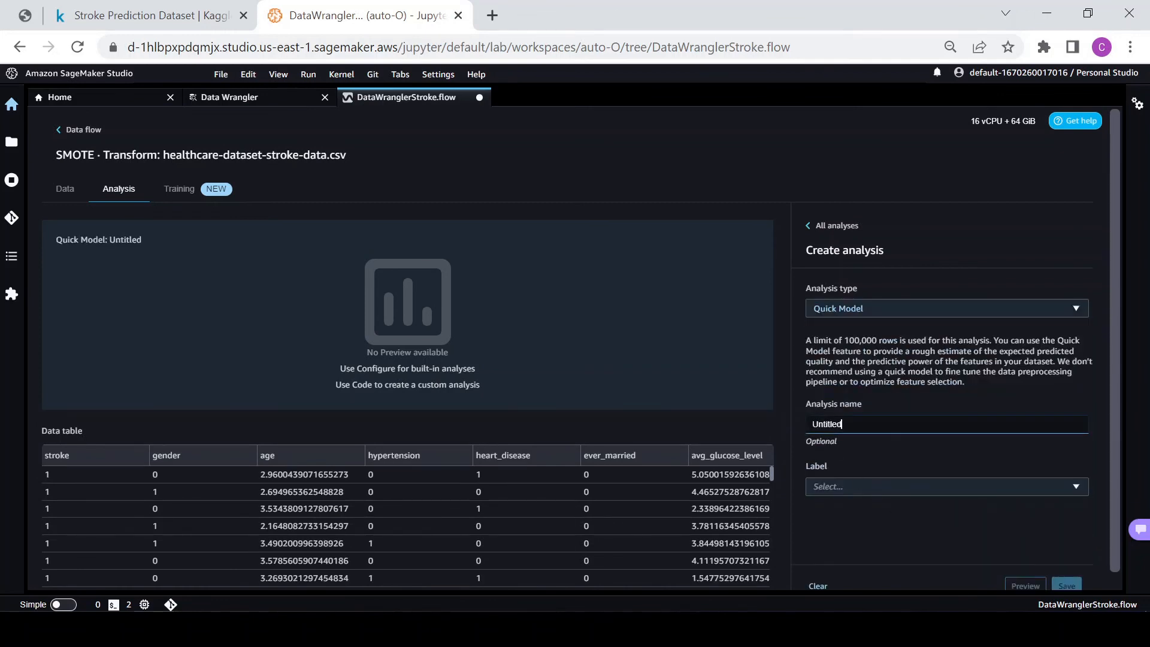
left_click_drag(844, 424, 770, 419)
type("Quick Model")
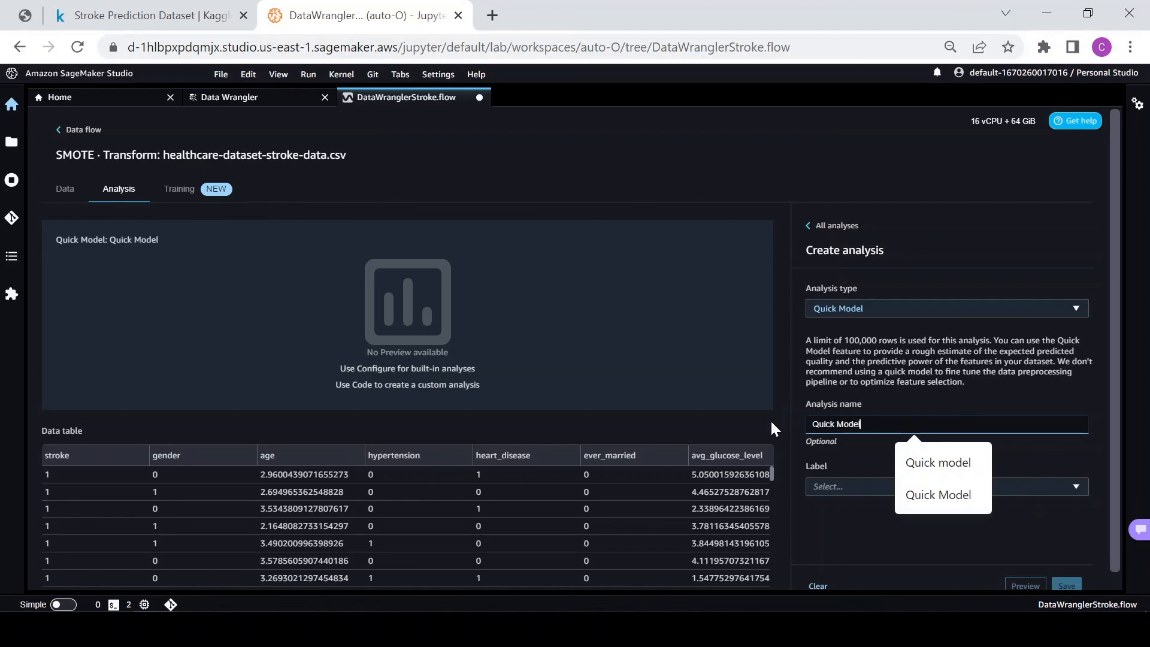
Set stroke as the label of the Quick Model analysis and preview it.
left_click(957, 493)
left_click(963, 488)
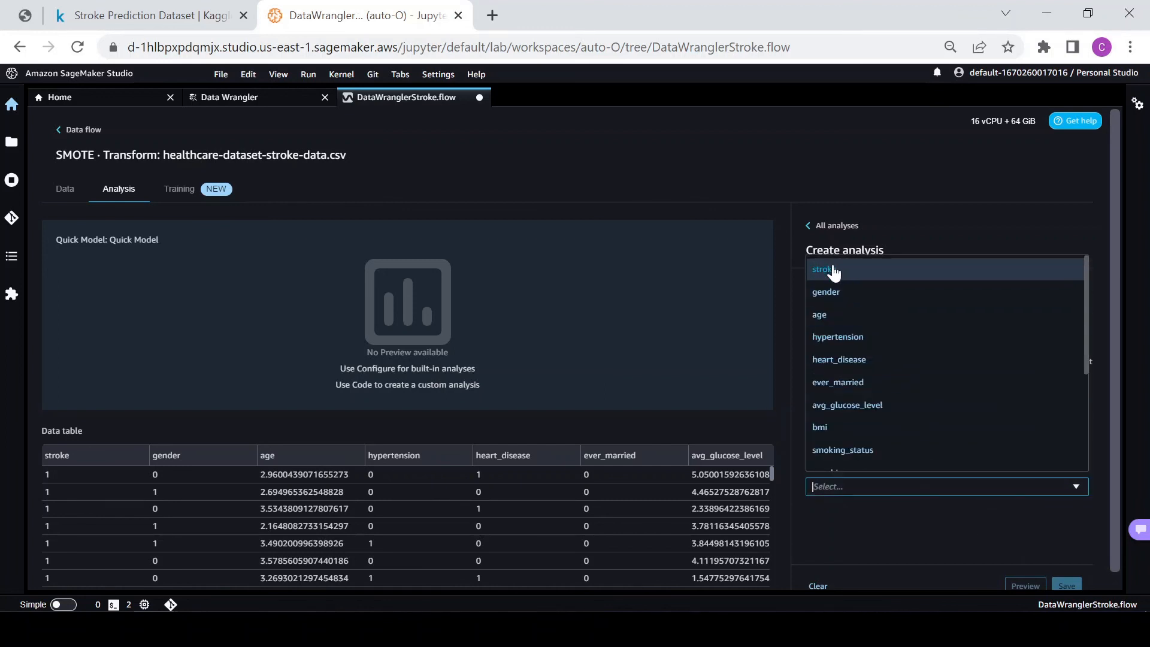
left_click(829, 271)
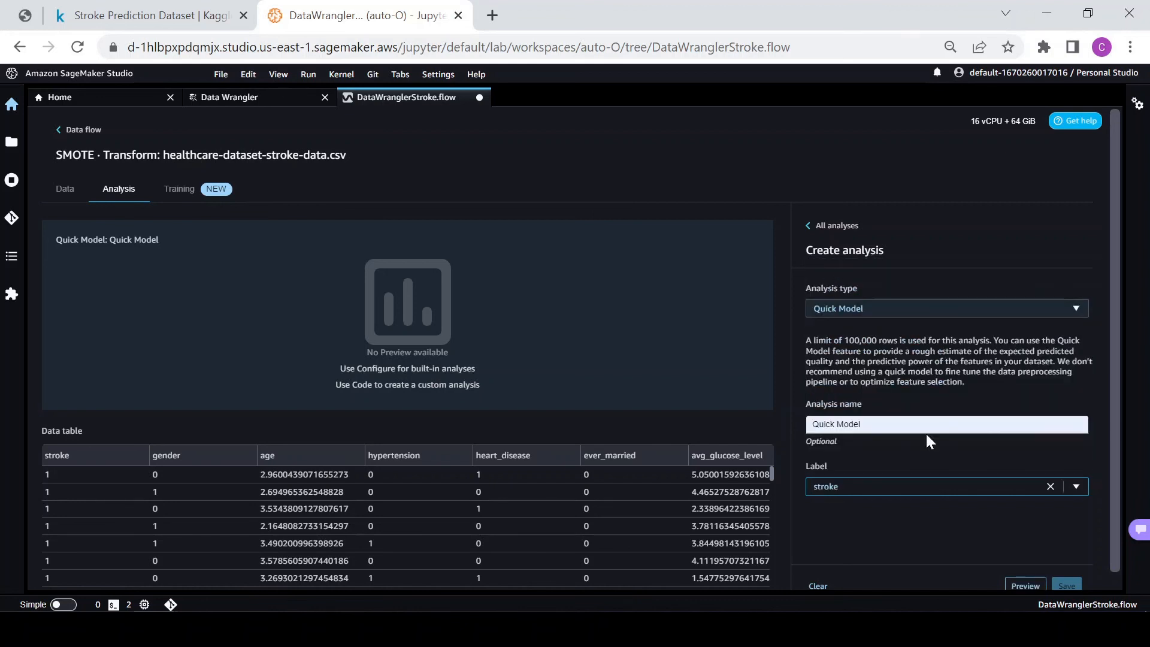
left_click(1024, 585)
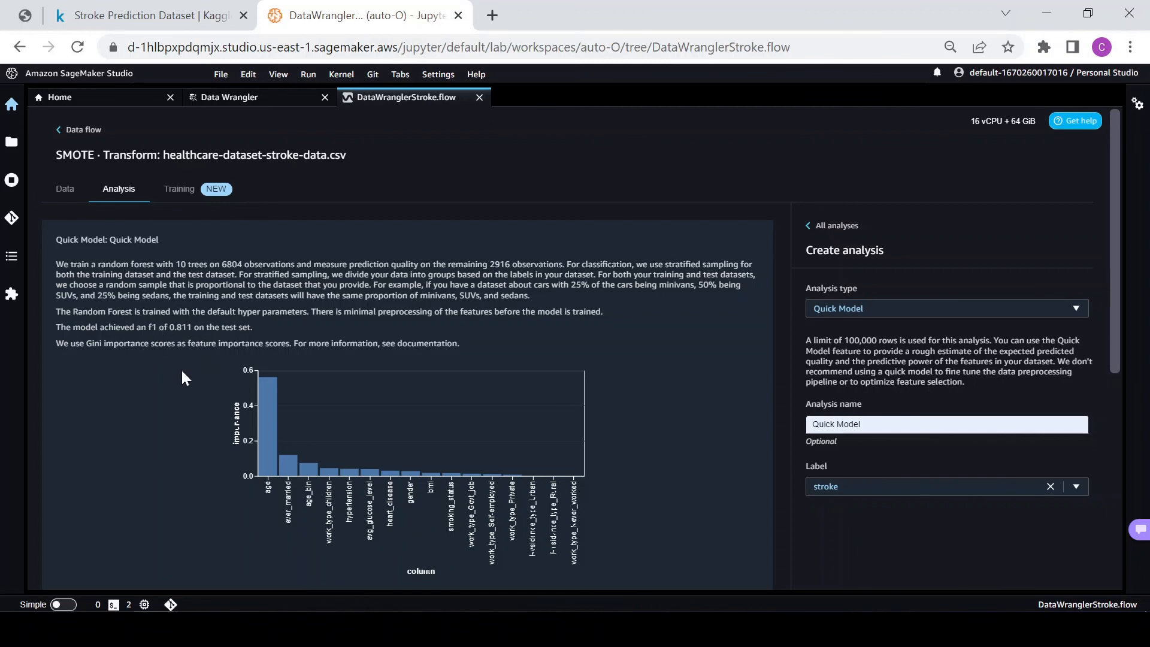
Review the Quick Model's F1 score and feature importance chart, and save the analysis.
scroll(206, 388, "down", 2)
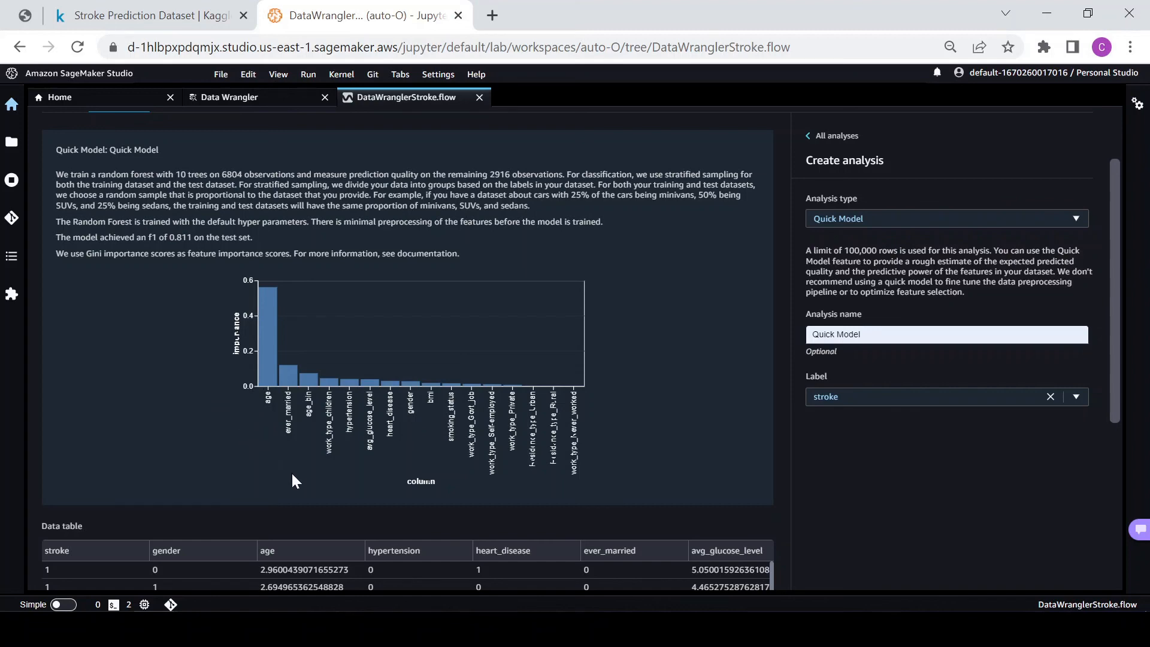
scroll(230, 427, "down", 3)
scroll(229, 423, "up", 3)
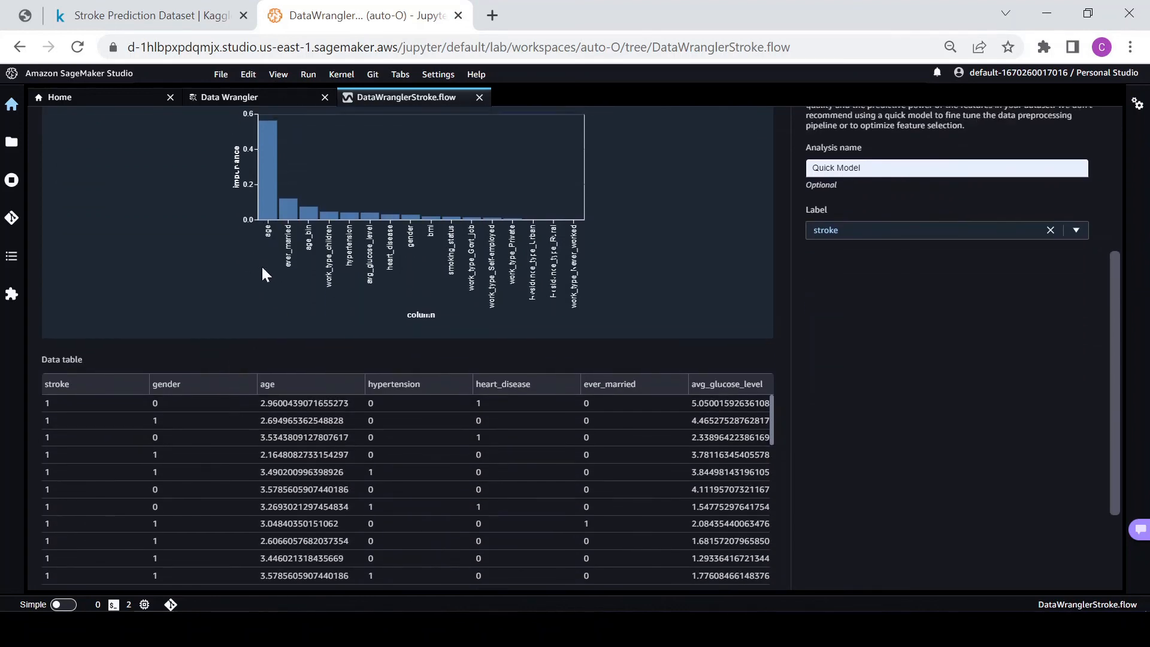
scroll(167, 396, "down", 3)
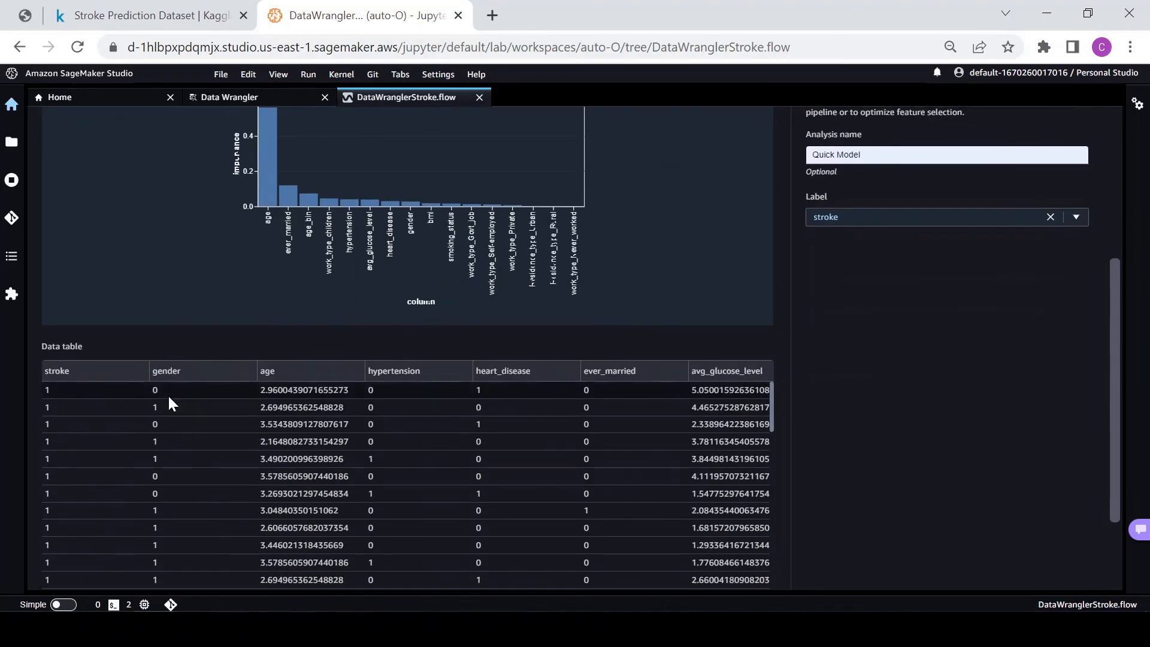
scroll(168, 401, "up", 2)
scroll(169, 397, "up", 3)
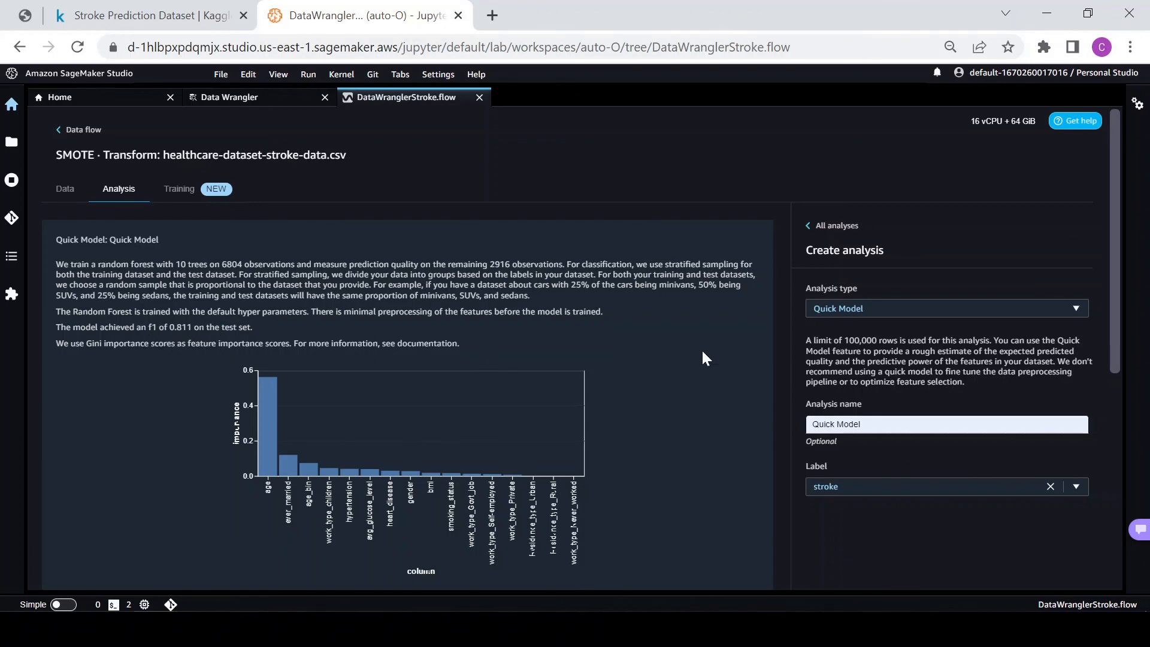
scroll(850, 497, "down", 6)
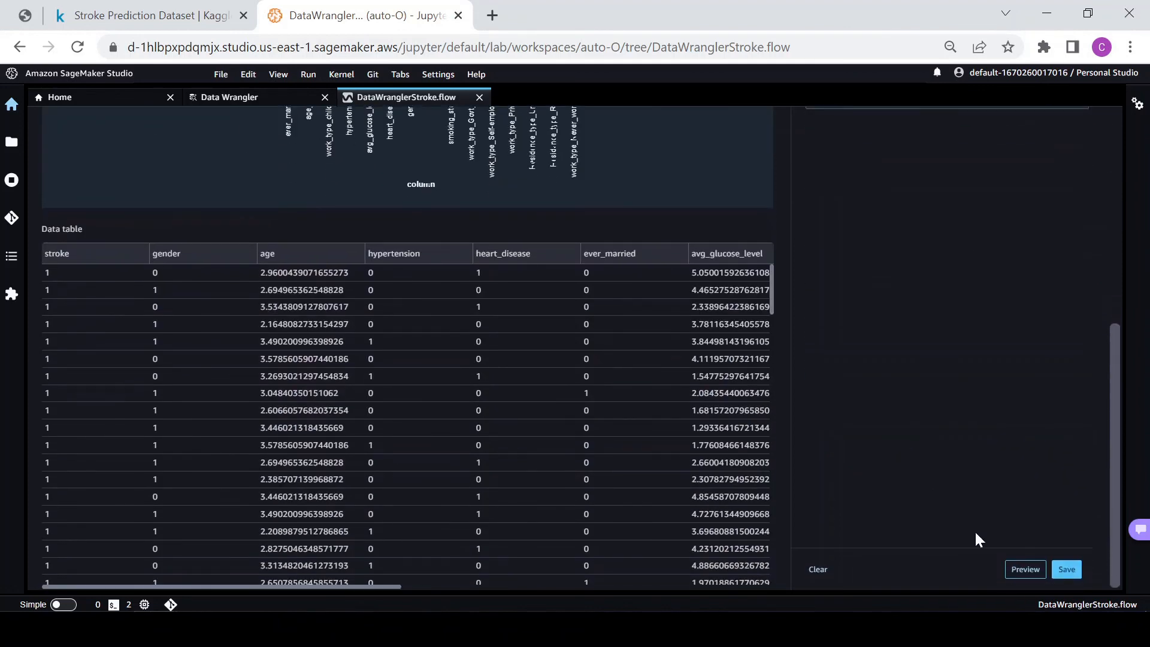
left_click(1067, 569)
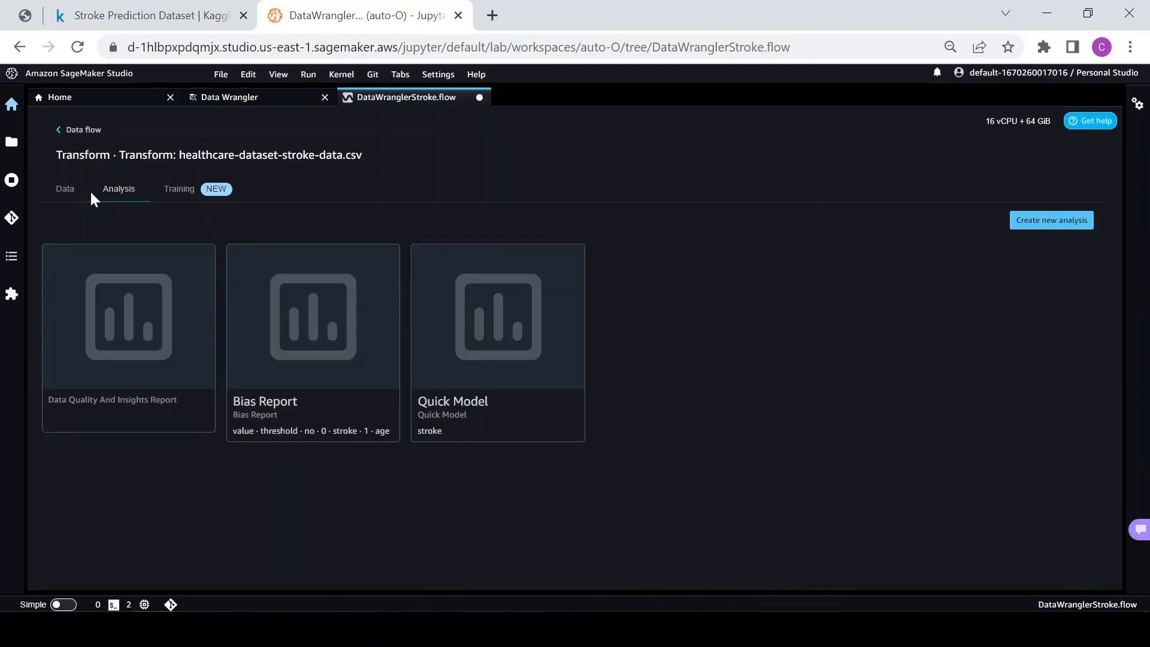
Return to the data flow and examine the chain of transforms and analyses from Age Bining through SMOTE.
left_click(71, 130)
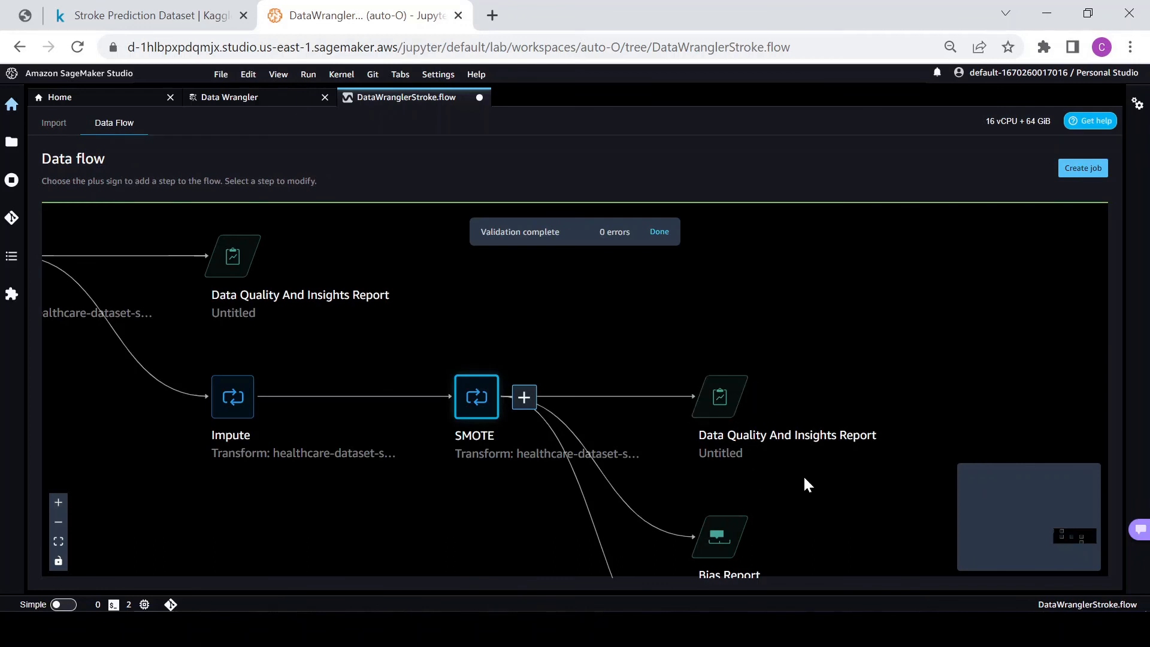
scroll(722, 458, "down", 6)
left_click_drag(440, 491, 969, 559)
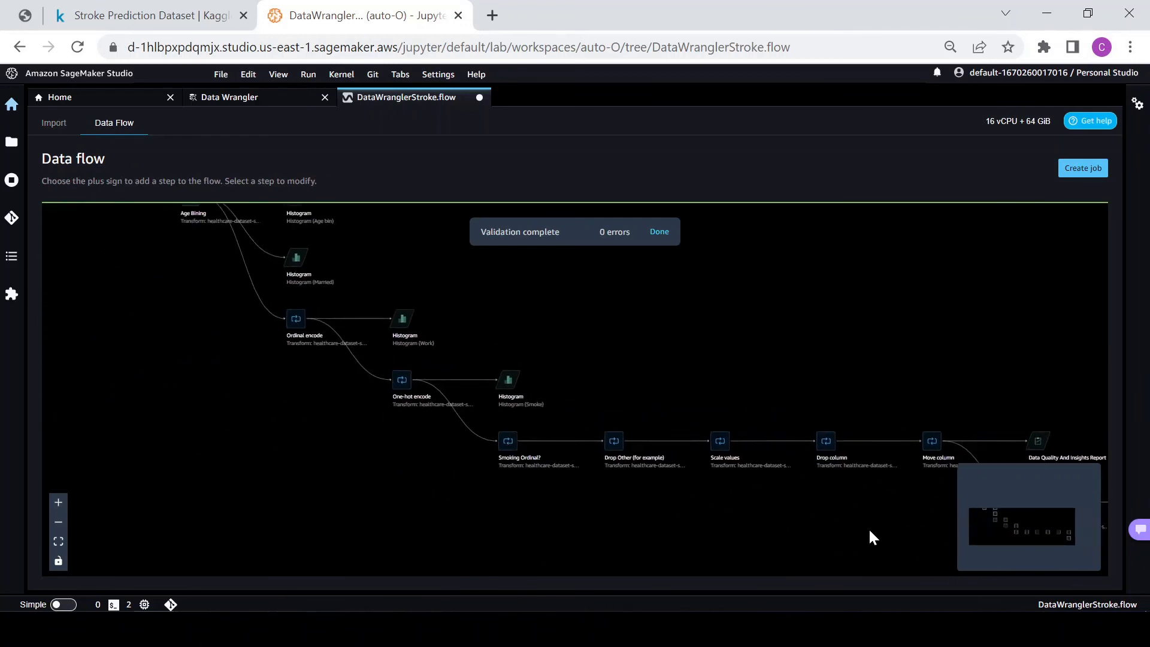
left_click_drag(318, 398, 410, 496)
left_click_drag(268, 419, 471, 636)
left_click_drag(280, 397, 111, 307)
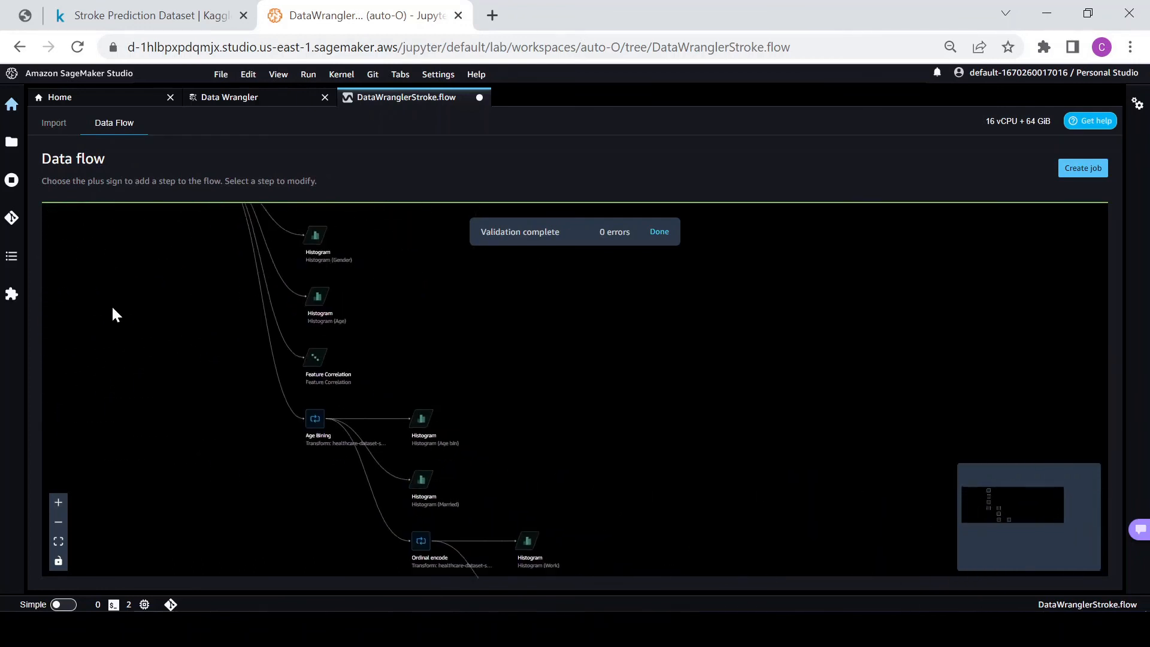
left_click_drag(464, 548, 303, 444)
left_click_drag(494, 399, 252, 227)
left_click_drag(865, 443, 317, 401)
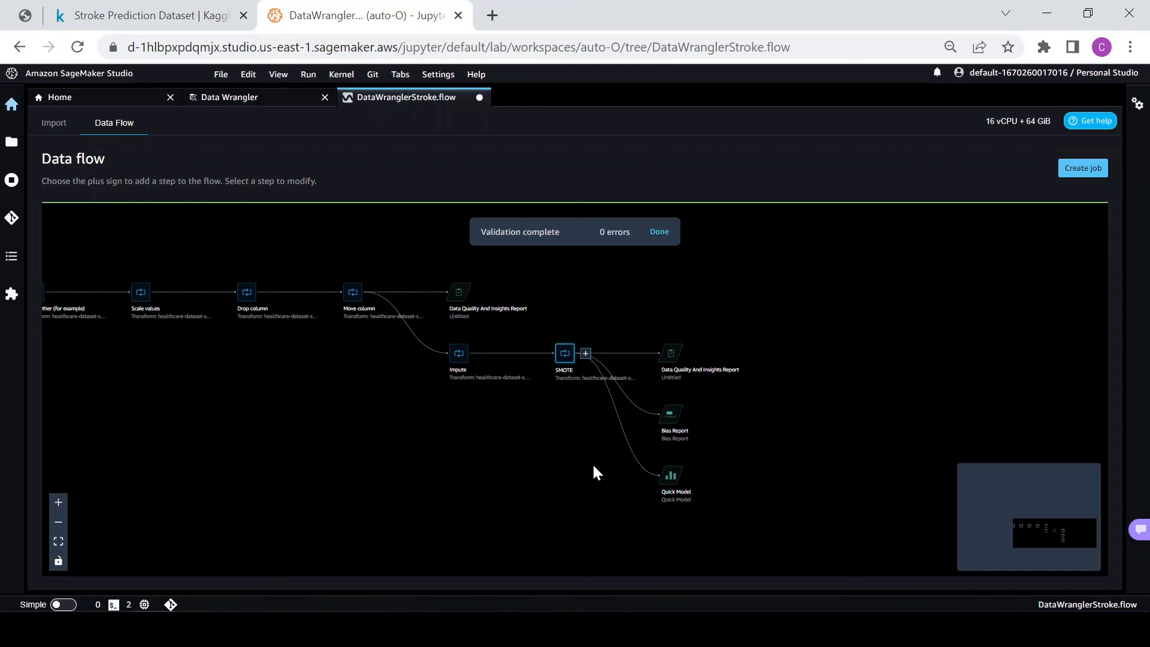
Export the SMOTE step's output to Amazon S3 via a Jupyter Notebook.
left_click(585, 355)
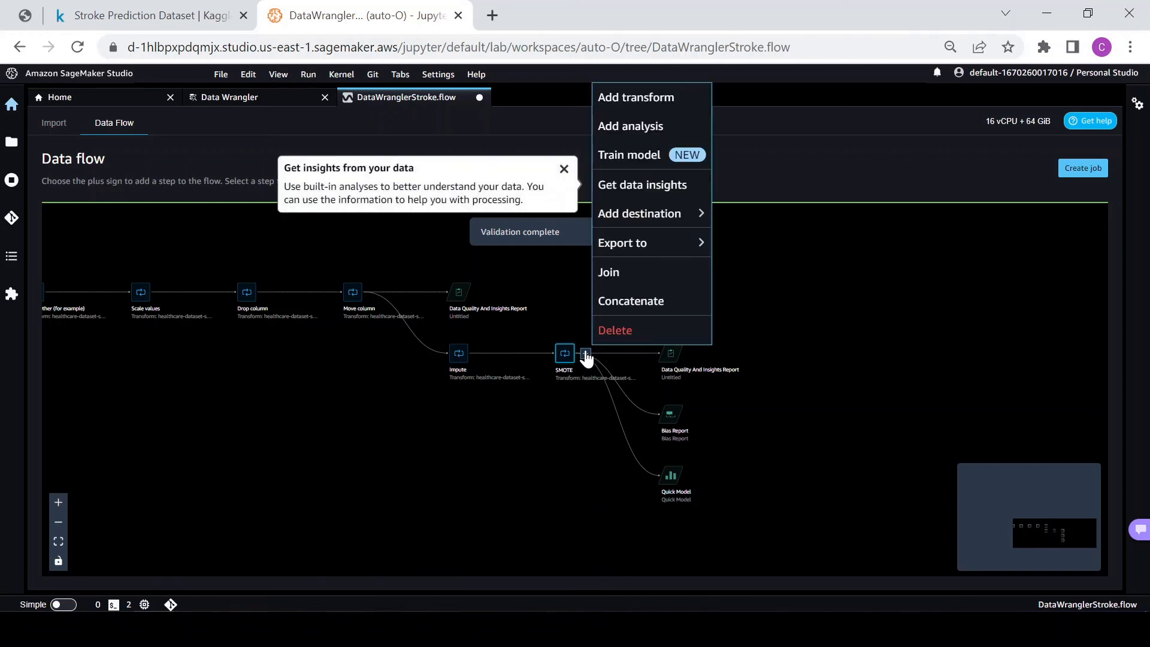
mouse_move(637, 253)
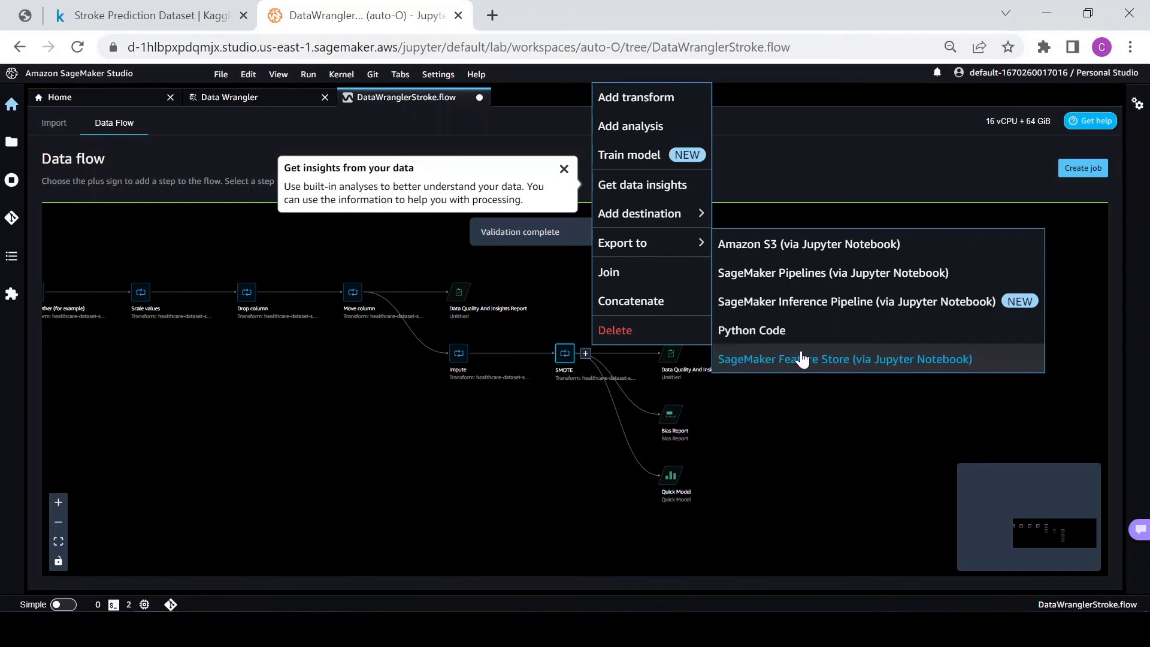
left_click(753, 389)
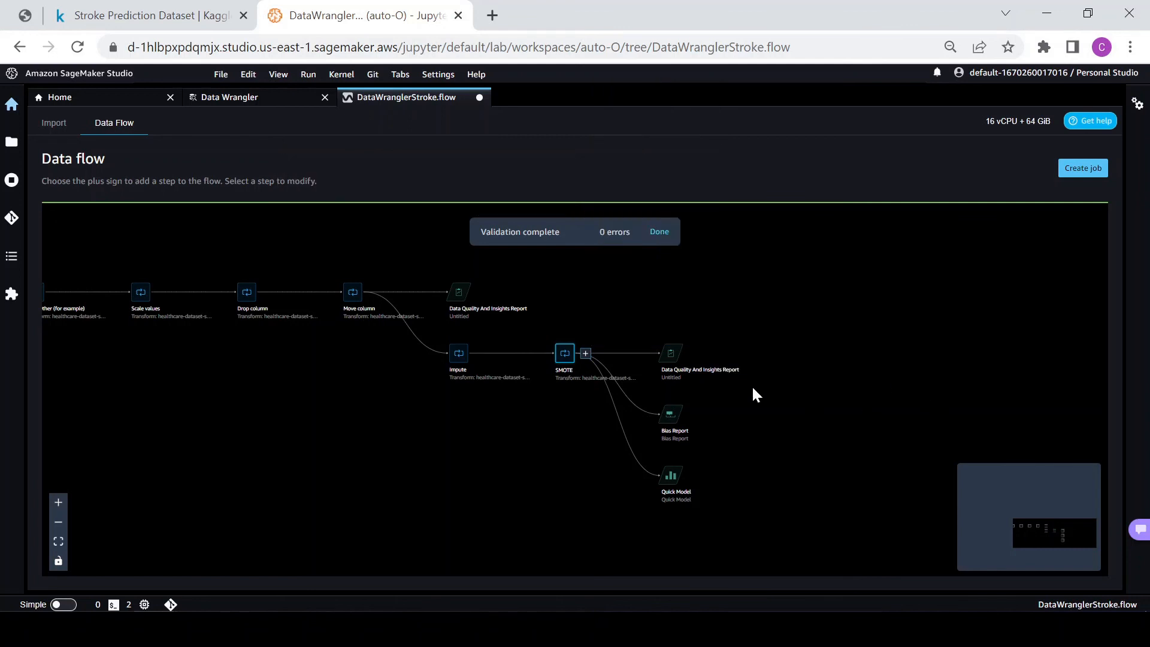
left_click(585, 353)
mouse_move(642, 237)
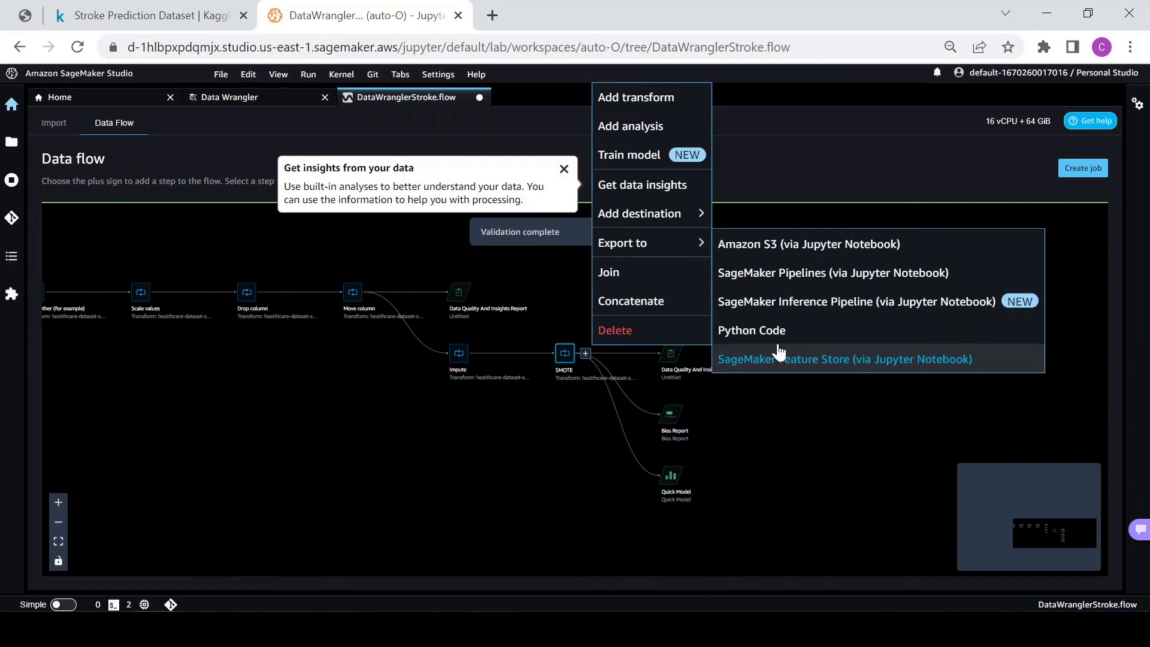
left_click(805, 246)
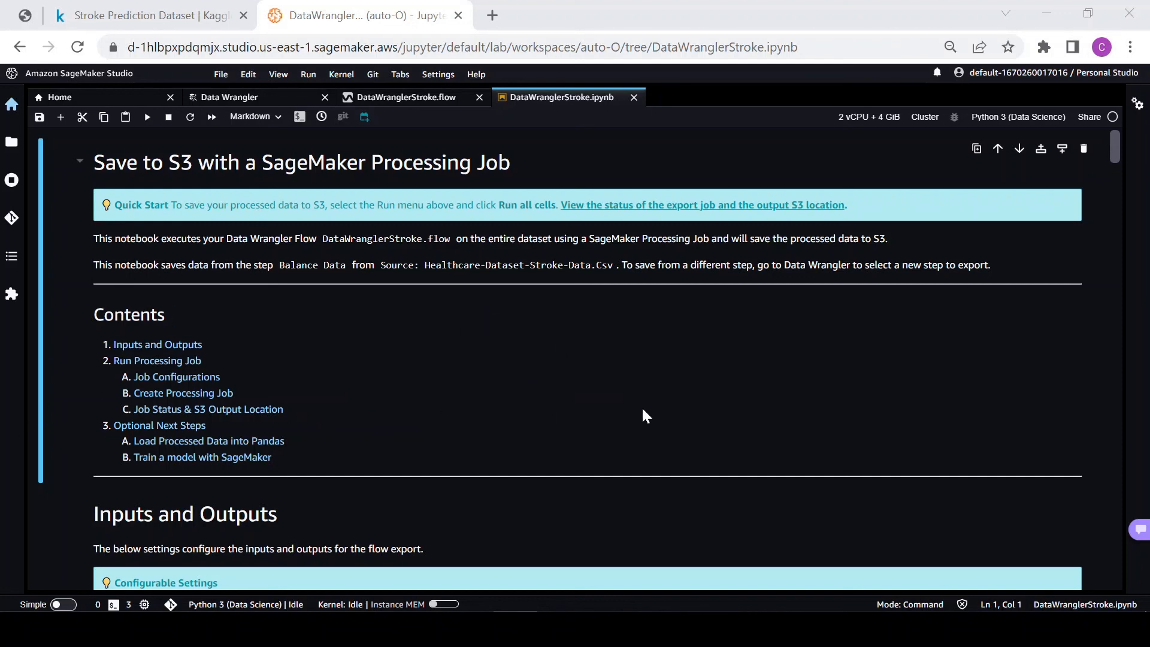
Examine the export notebook's S3 input source and its output bucket settings.
scroll(461, 417, "down", 9)
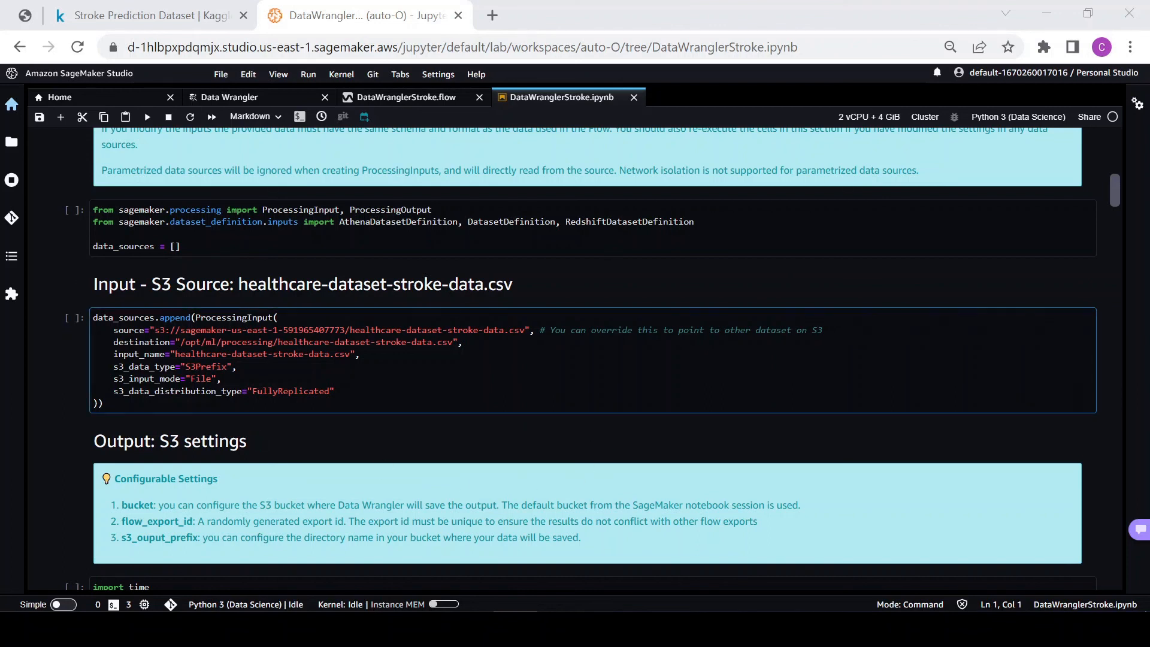
double_click(424, 330)
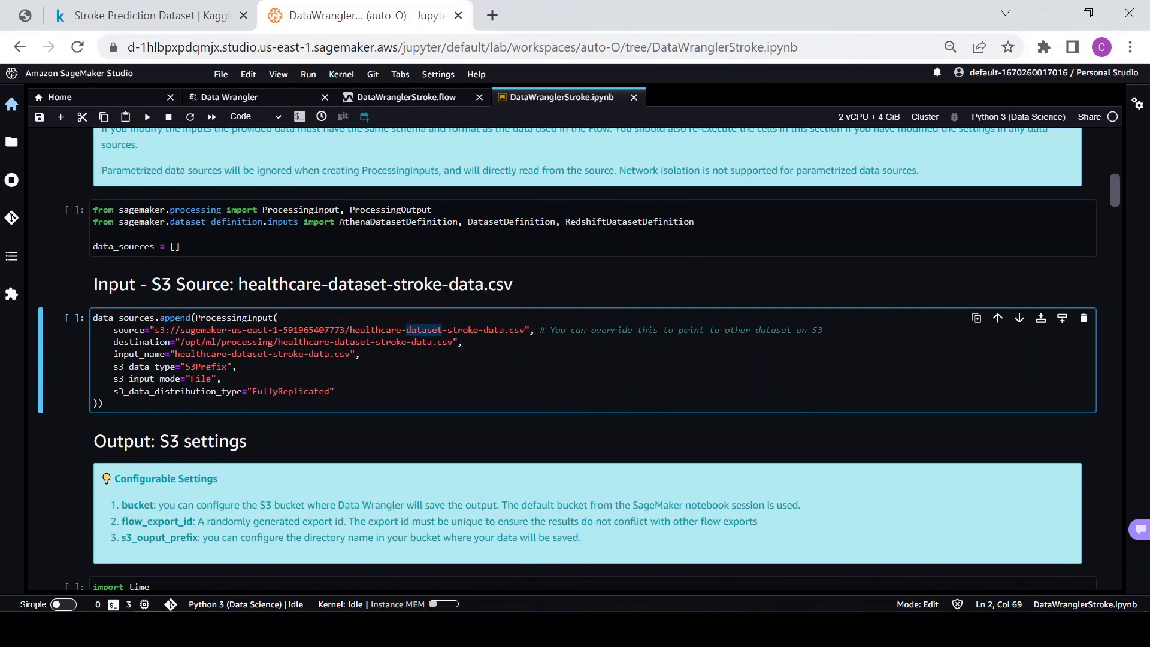
double_click(314, 330)
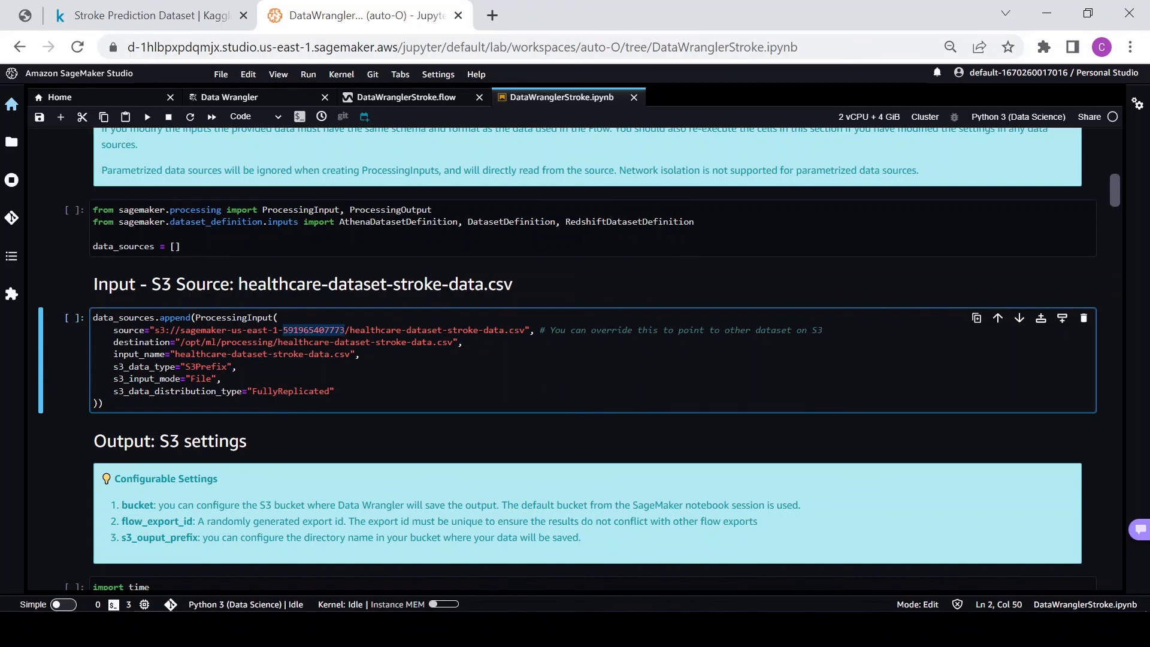
scroll(313, 330, "down", 6)
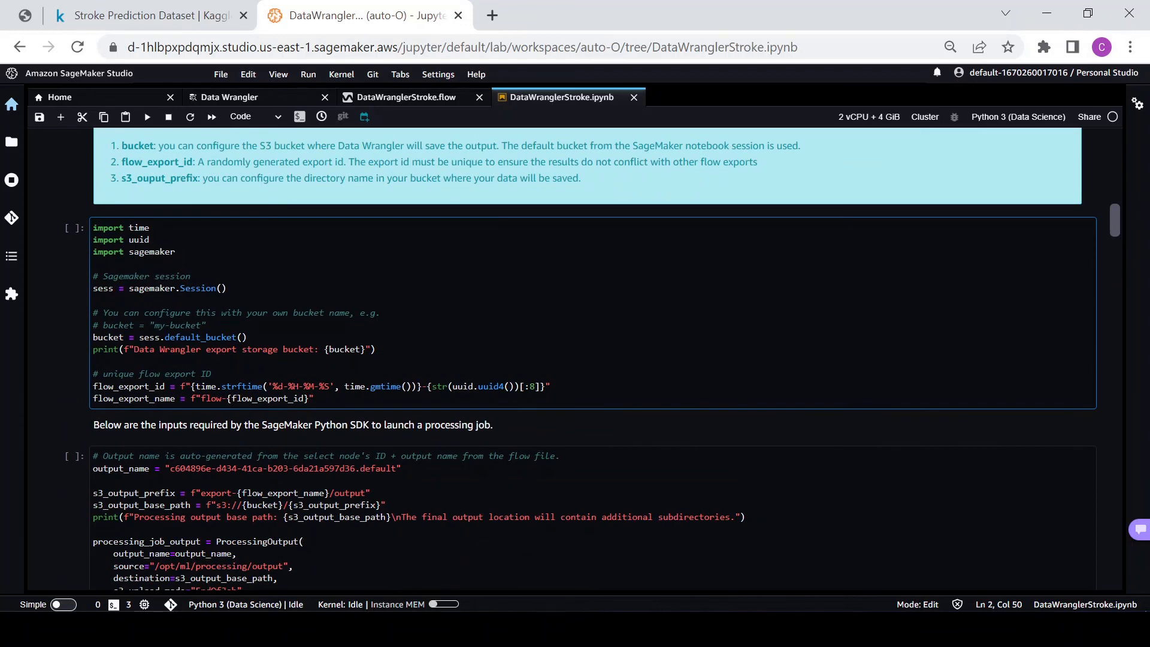
double_click(108, 337)
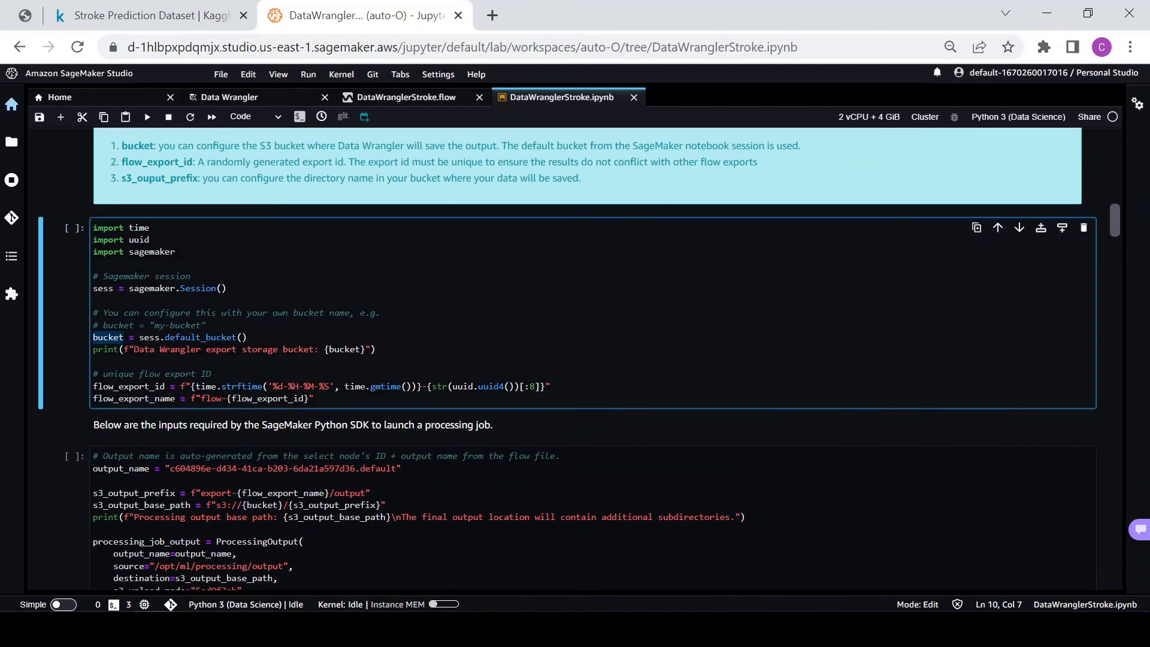
double_click(171, 337)
left_click(247, 338)
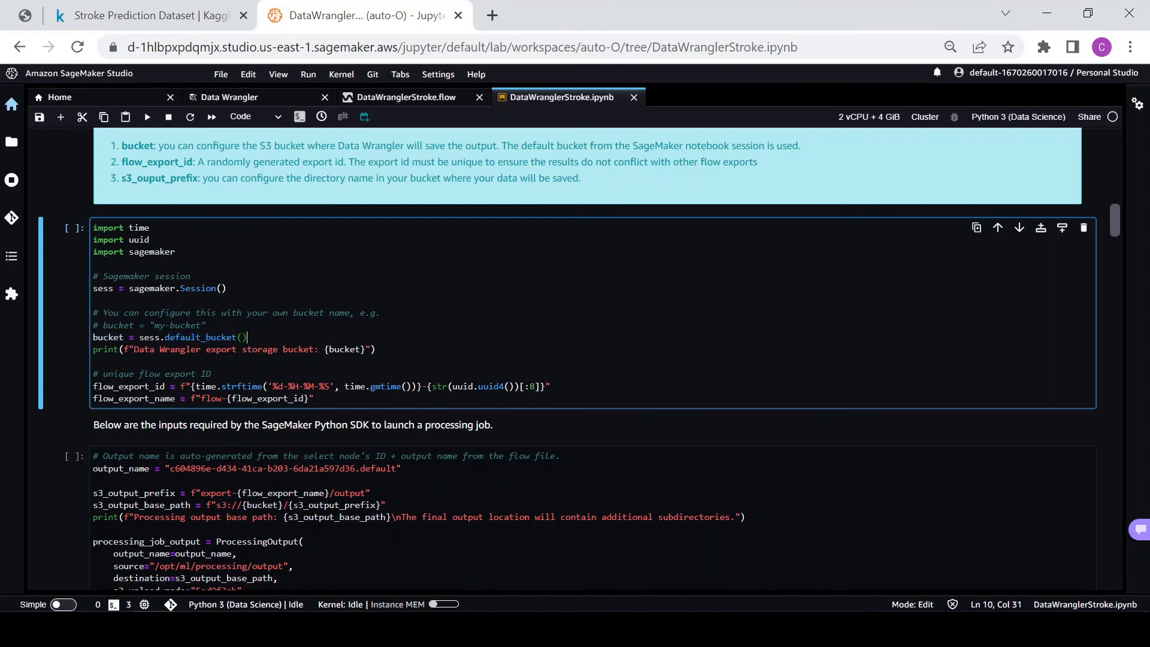
scroll(248, 337, "up", 2)
scroll(248, 337, "up", 15)
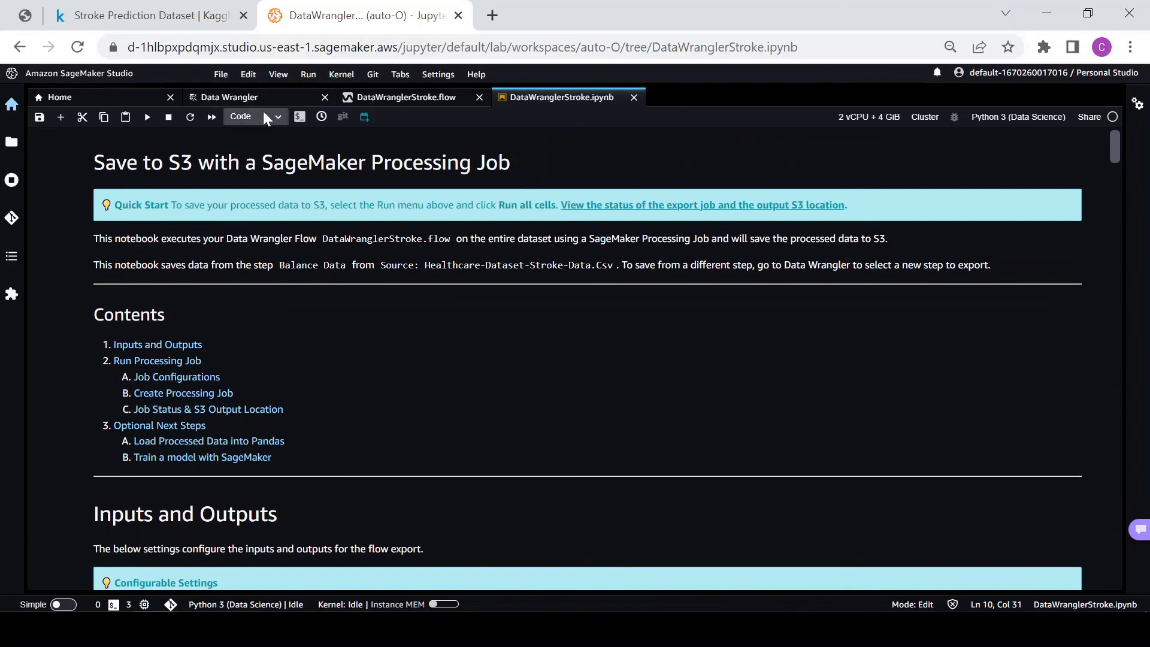
Restart the kernel and run all cells of the S3 export notebook.
left_click(334, 70)
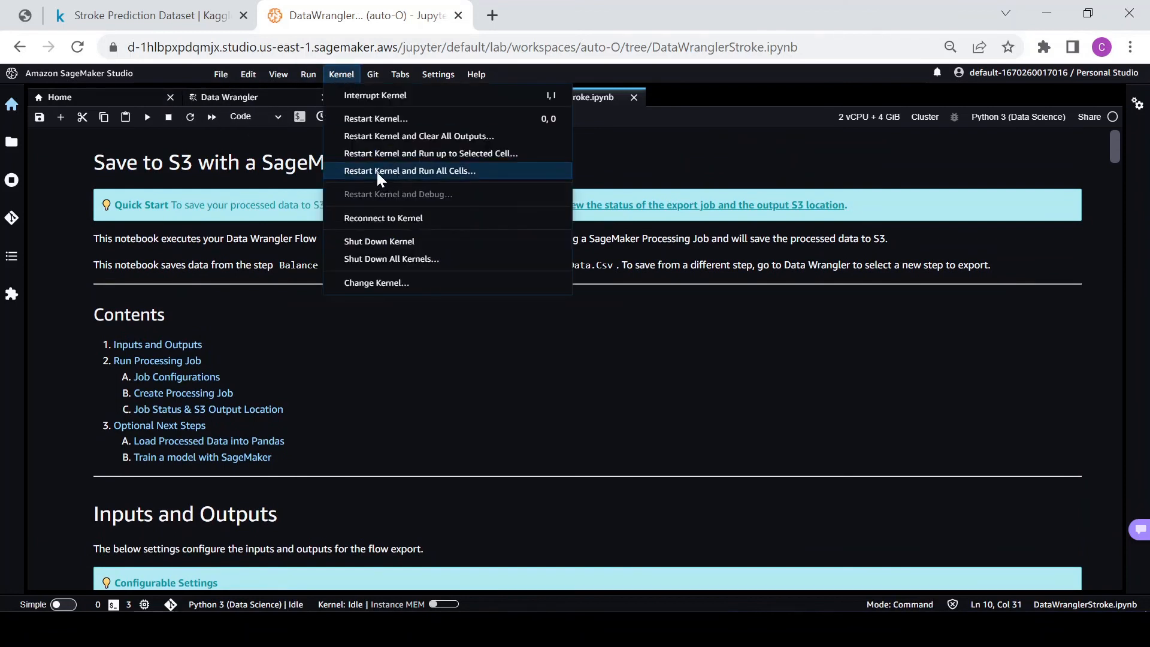
left_click(310, 73)
left_click(271, 73)
mouse_move(339, 73)
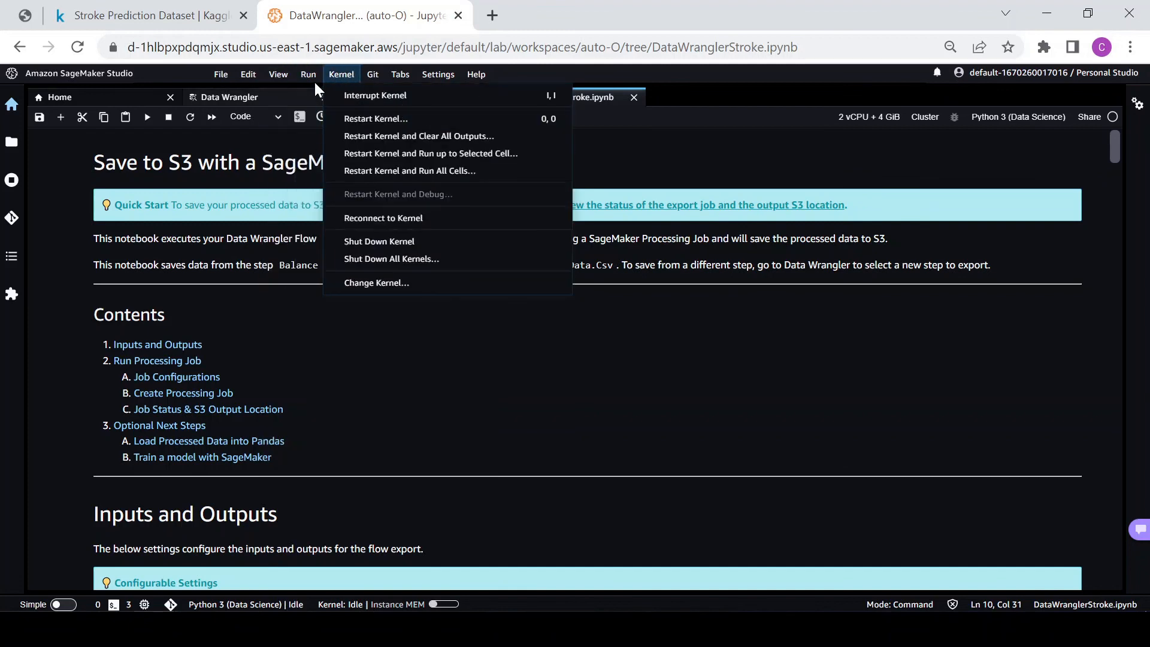
left_click(389, 170)
left_click(687, 365)
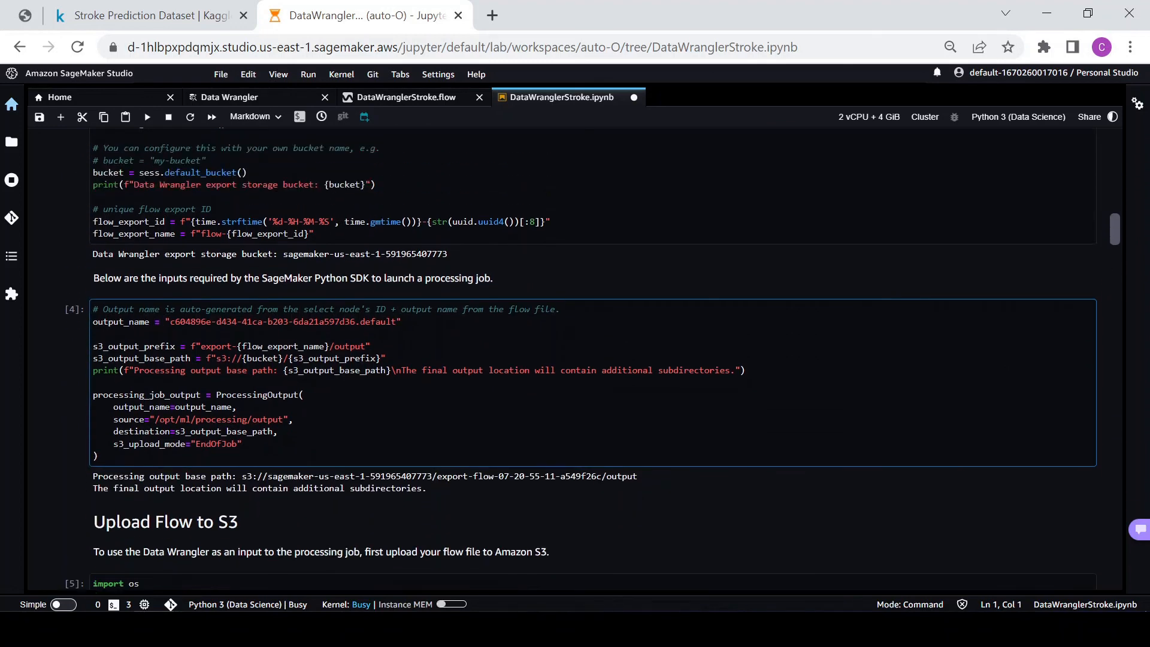
scroll(394, 371, "up", 15)
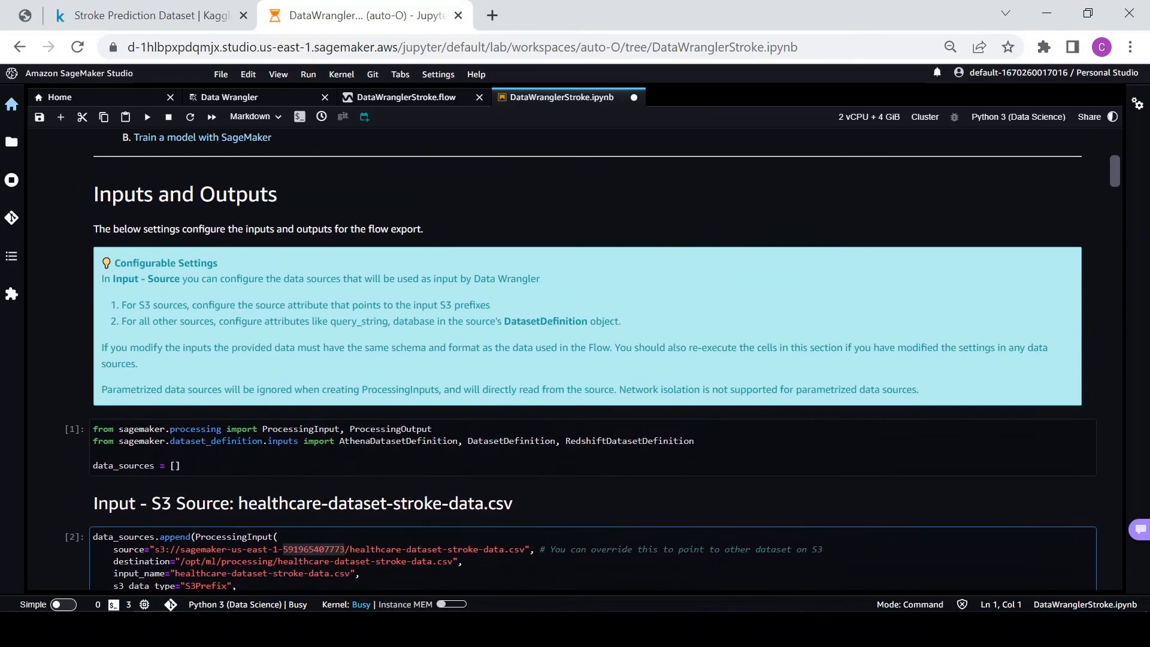
scroll(401, 366, "up", 1)
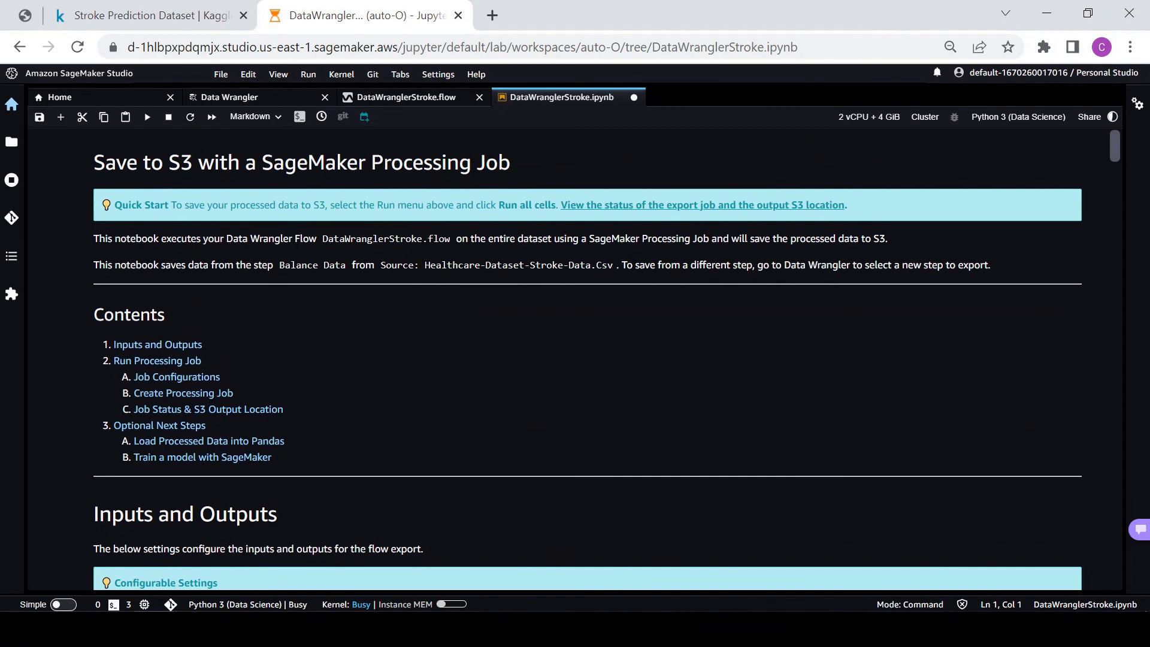